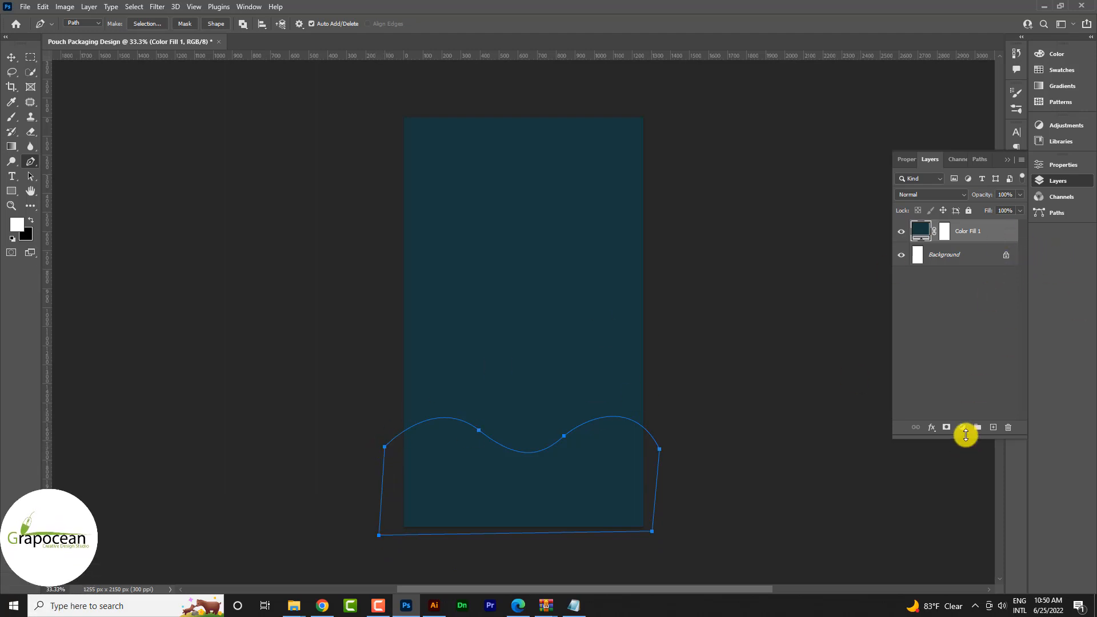
Fill the wavy path across the lower canvas with a solid color fill layer in #066174.
{"action": "left_click", "coordinate": [962, 427]}
{"action": "left_click", "coordinate": [1013, 237]}
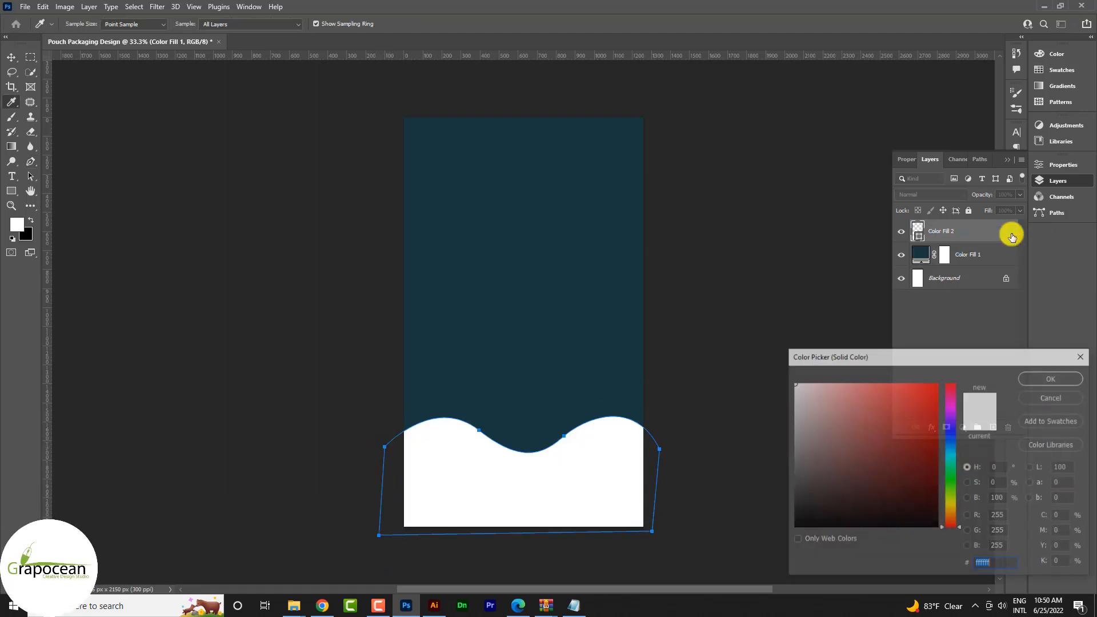
{"action": "left_click_drag", "start_coordinate": [997, 565], "coordinate": [970, 563]}
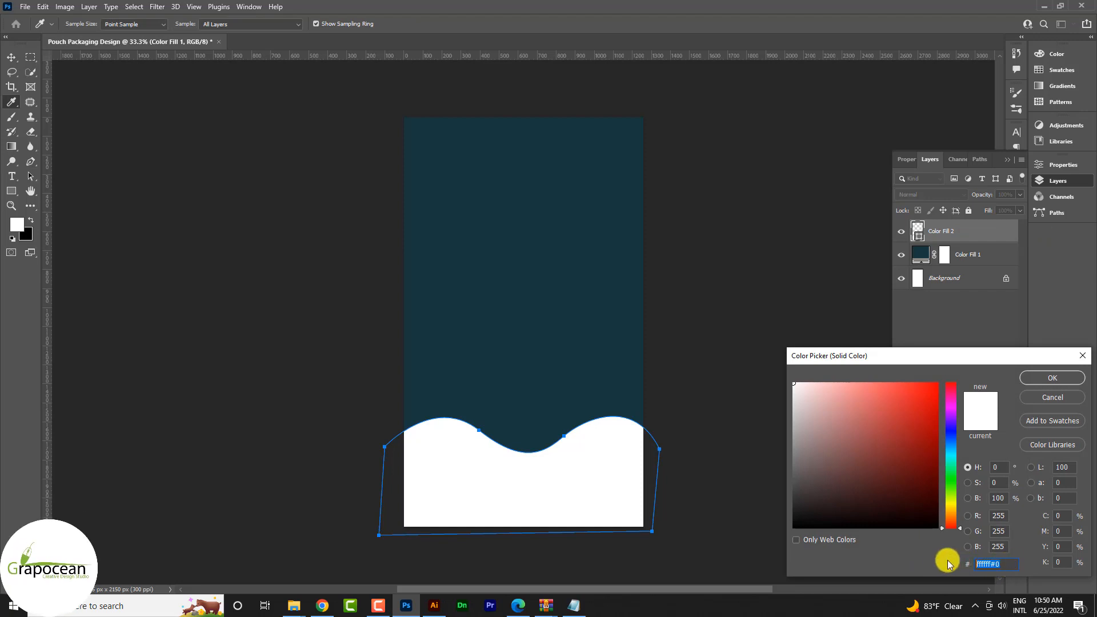
{"action": "type", "text": "066174"}
{"action": "left_click", "coordinate": [1051, 375]}
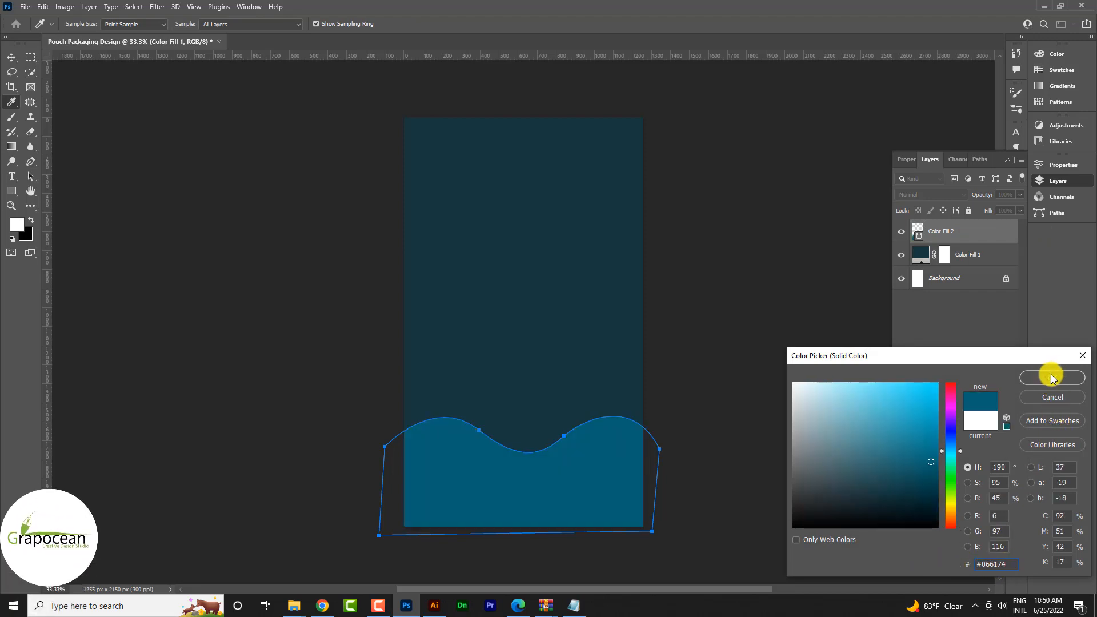
{"action": "left_click", "coordinate": [11, 57]}
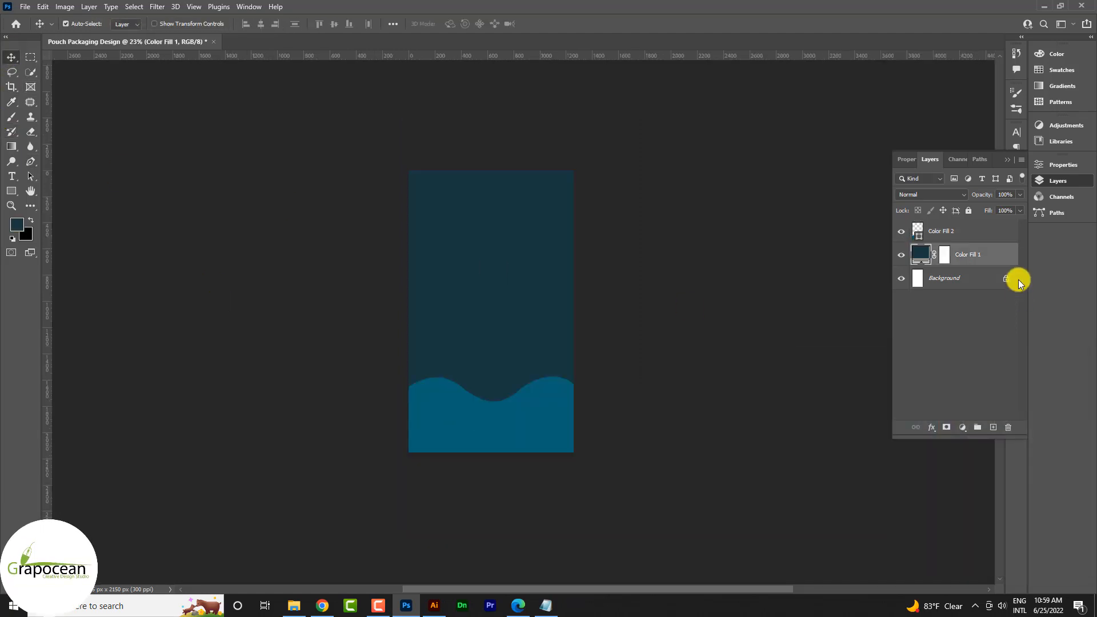
Review the background fill's color and recolor the wave shape on Color Fill 2 with the copied dark green value.
{"action": "double_click", "coordinate": [920, 256]}
{"action": "left_click", "coordinate": [1049, 375]}
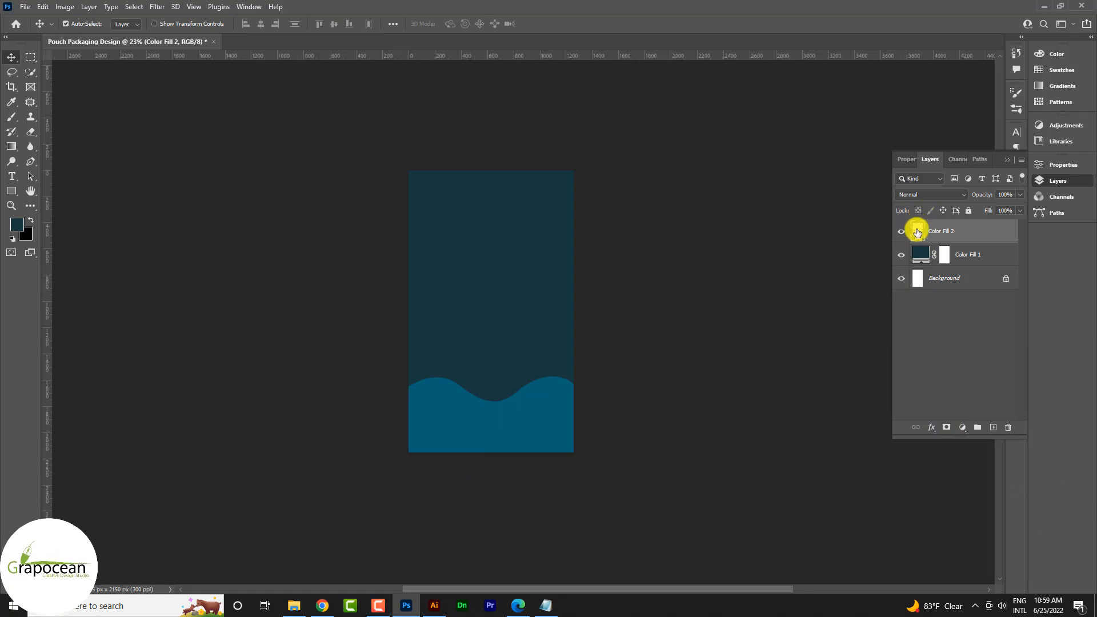
{"action": "double_click", "coordinate": [918, 232]}
{"action": "double_click", "coordinate": [1009, 564]}
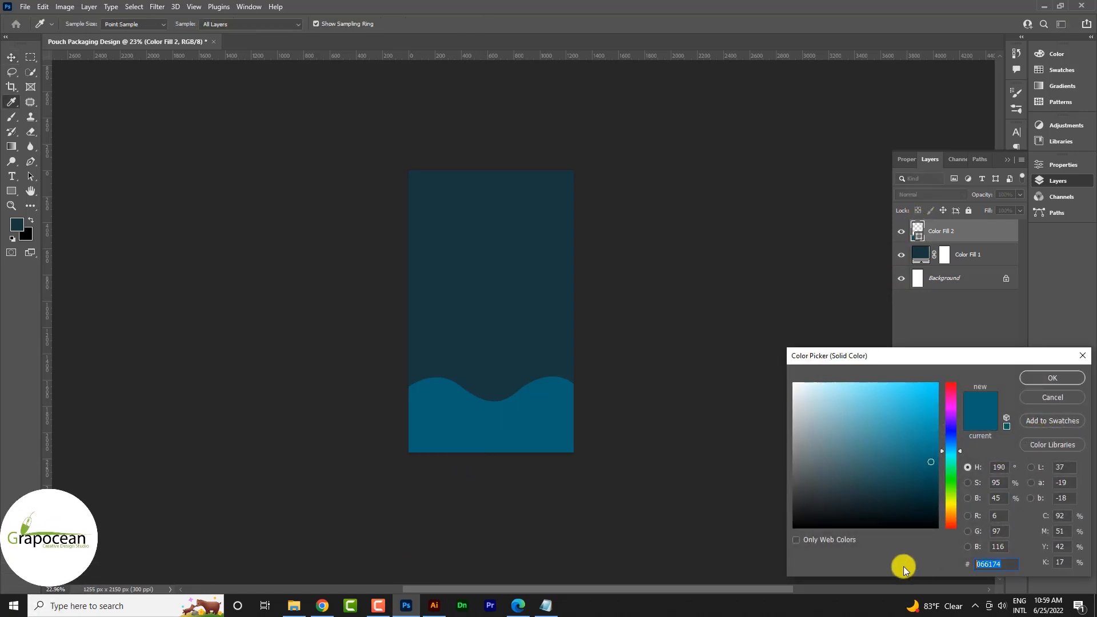
{"action": "key", "text": "ctrl+v"}
{"action": "left_click", "coordinate": [1054, 377]}
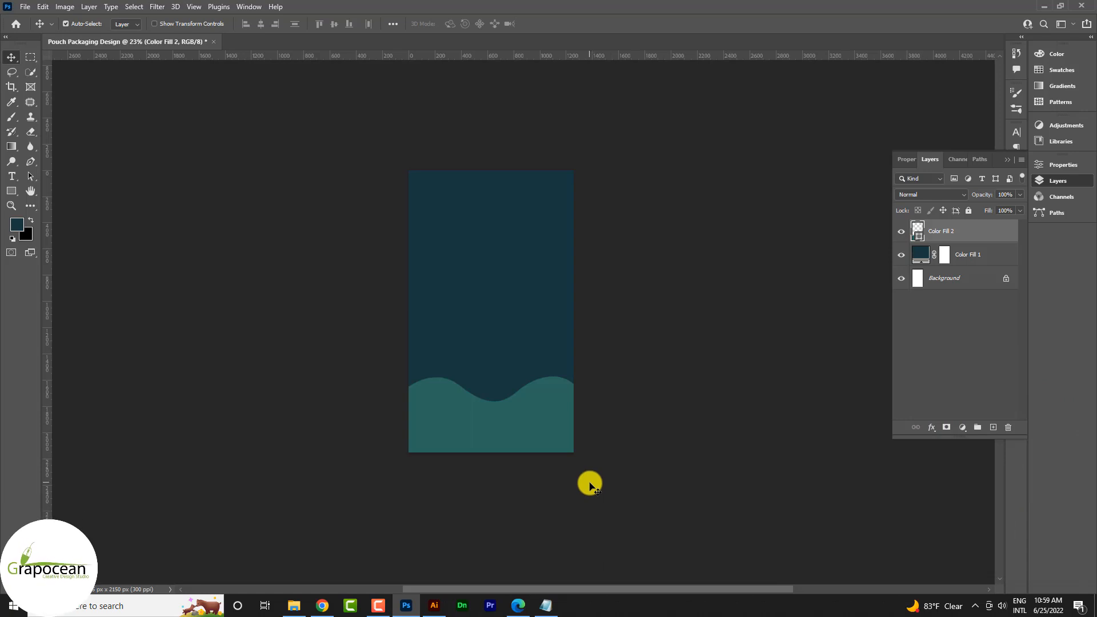
Add a new layer and draw a closed wavy Pen path overlapping the green wave and extending beyond the canvas sides and bottom.
{"action": "scroll", "coordinate": [550, 439], "scroll_direction": "up", "scroll_amount": 3}
{"action": "scroll", "coordinate": [539, 423], "scroll_direction": "down", "scroll_amount": 2}
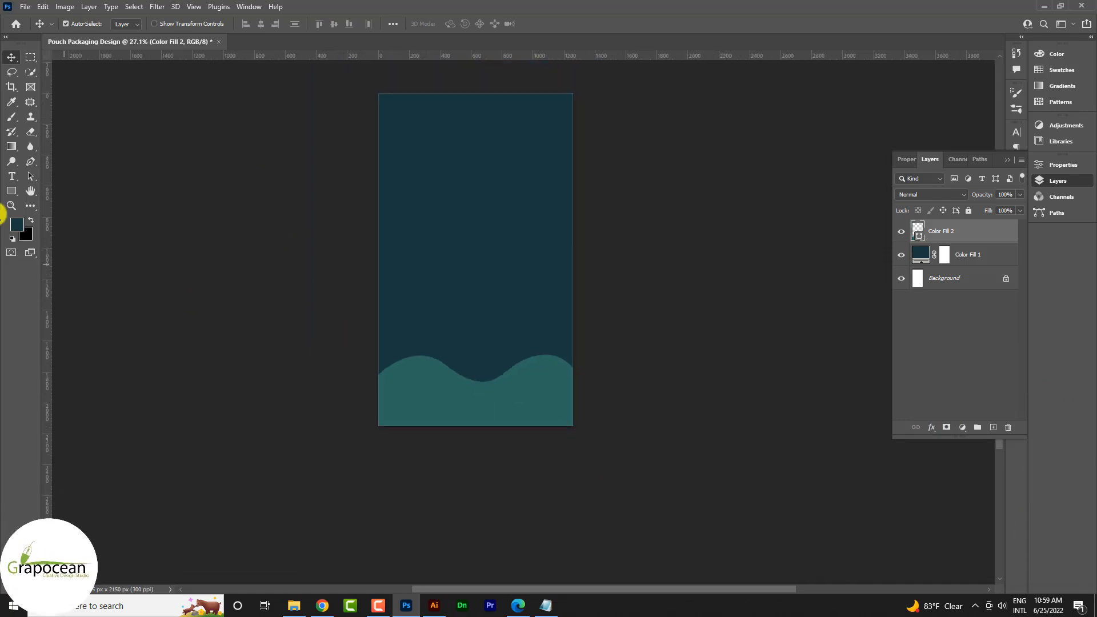
{"action": "left_click", "coordinate": [32, 162]}
{"action": "left_click", "coordinate": [993, 428]}
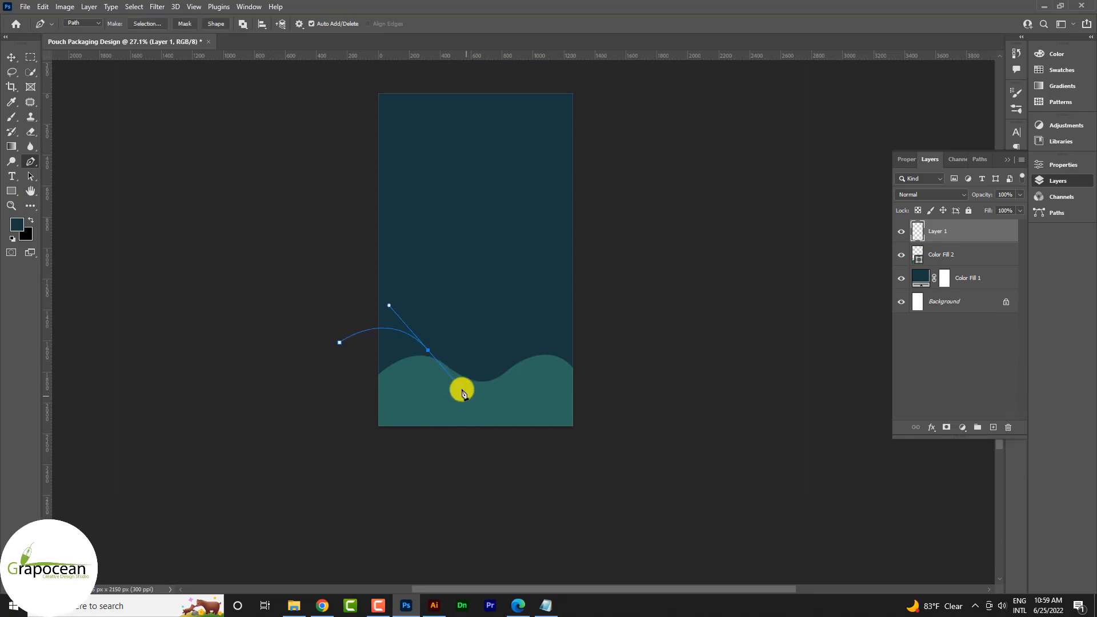
{"action": "left_click_drag", "start_coordinate": [436, 364], "coordinate": [467, 423]}
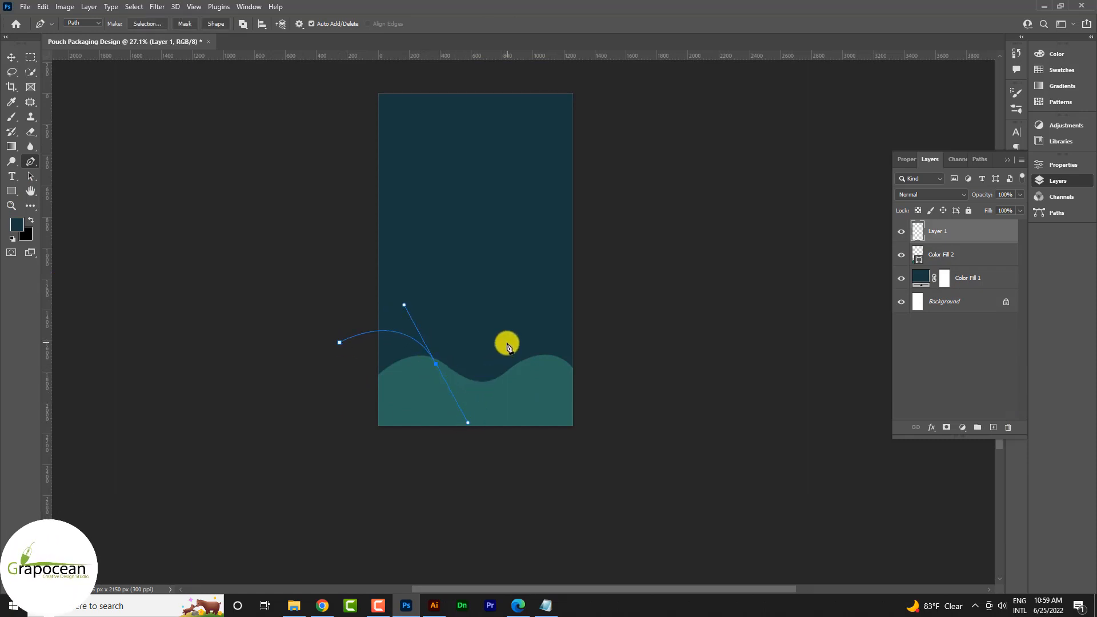
{"action": "key", "text": "ctrl+z"}
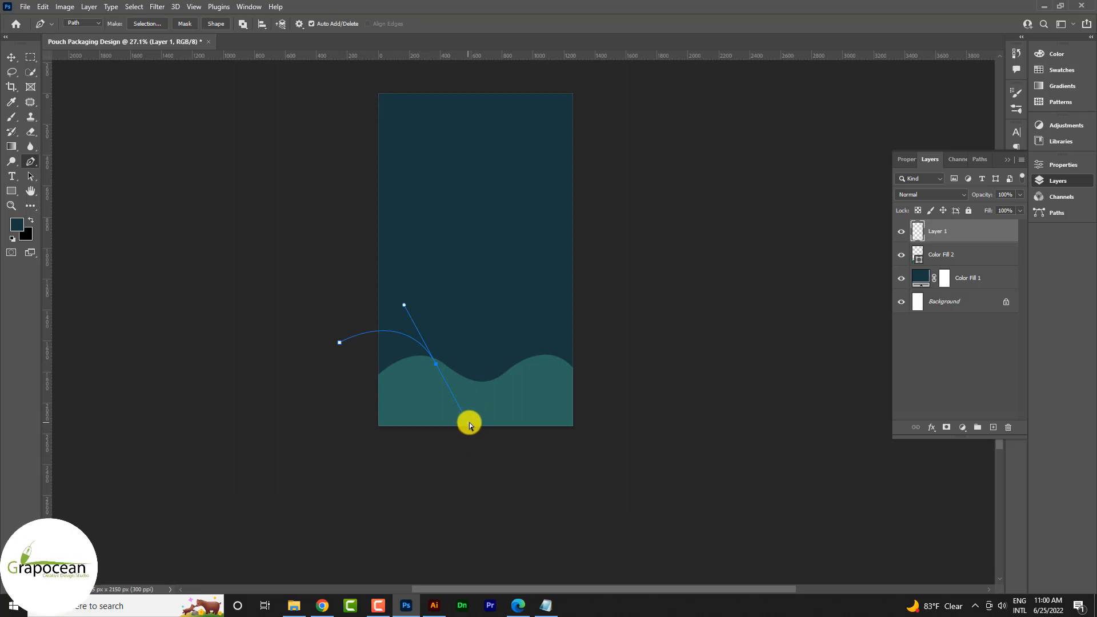
{"action": "left_click_drag", "start_coordinate": [468, 423], "coordinate": [440, 370]}
{"action": "left_click_drag", "start_coordinate": [491, 364], "coordinate": [517, 339]}
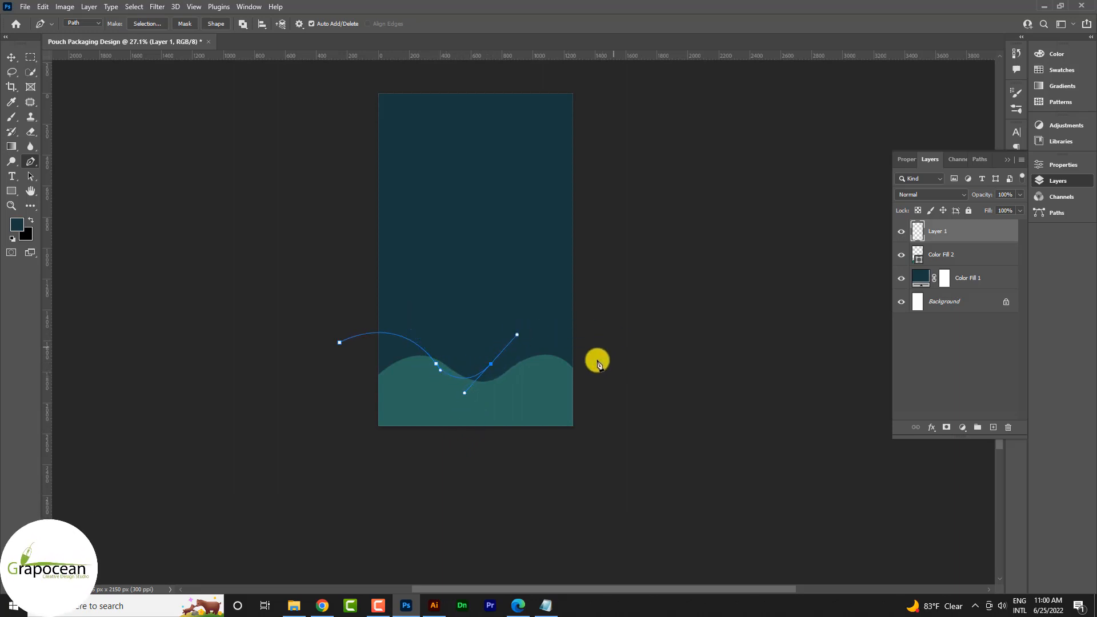
{"action": "left_click_drag", "start_coordinate": [558, 367], "coordinate": [576, 400]}
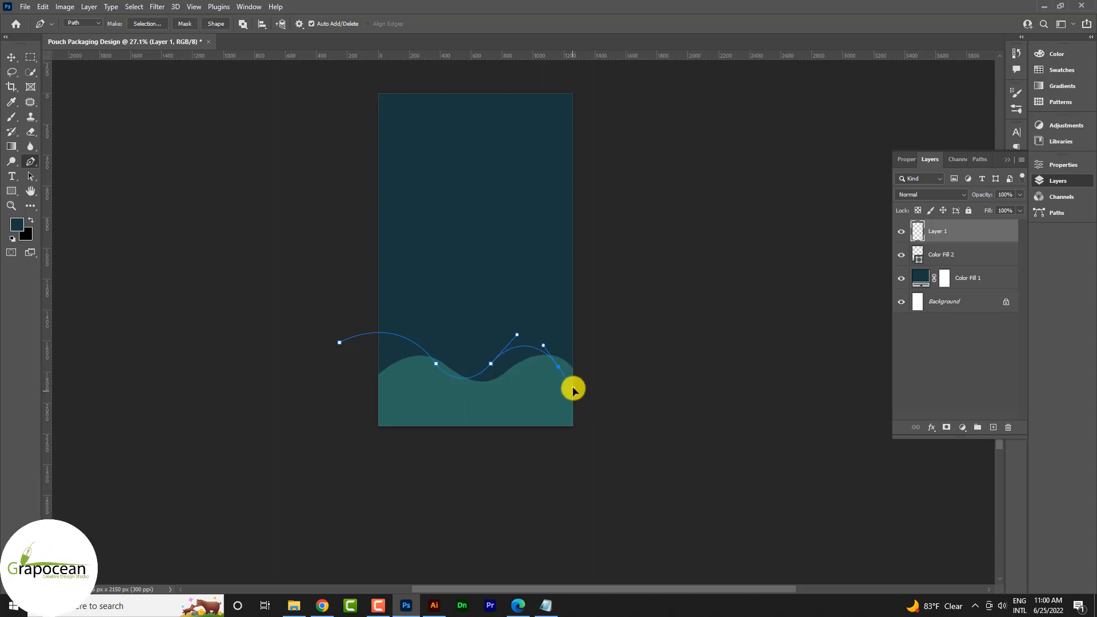
{"action": "left_click_drag", "start_coordinate": [679, 350], "coordinate": [713, 290]}
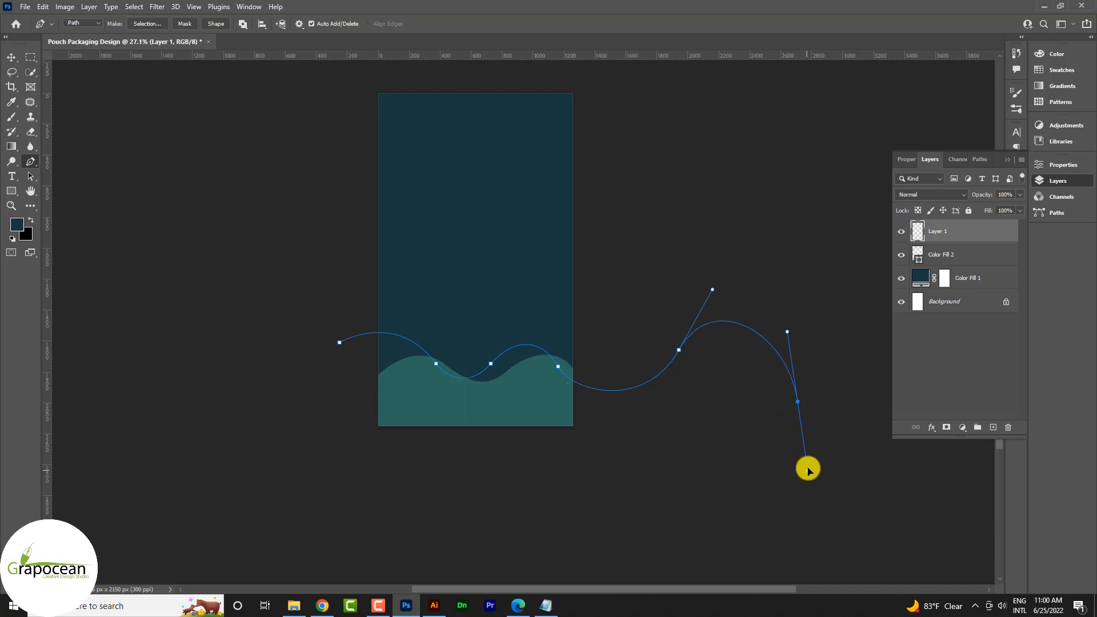
{"action": "left_click_drag", "start_coordinate": [786, 468], "coordinate": [783, 450]}
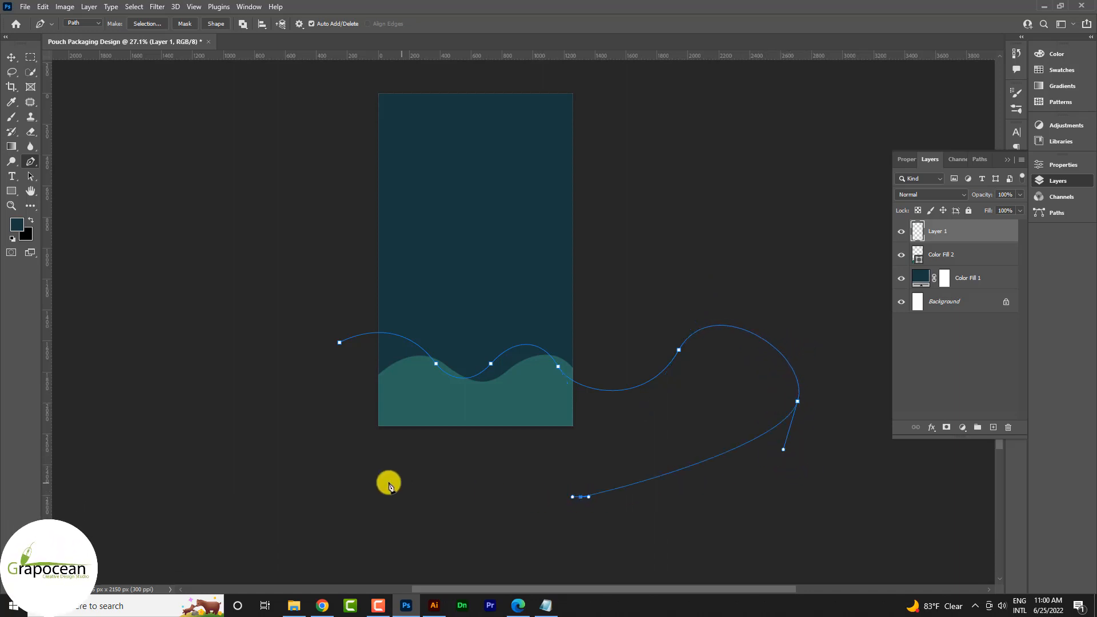
{"action": "left_click", "coordinate": [340, 345]}
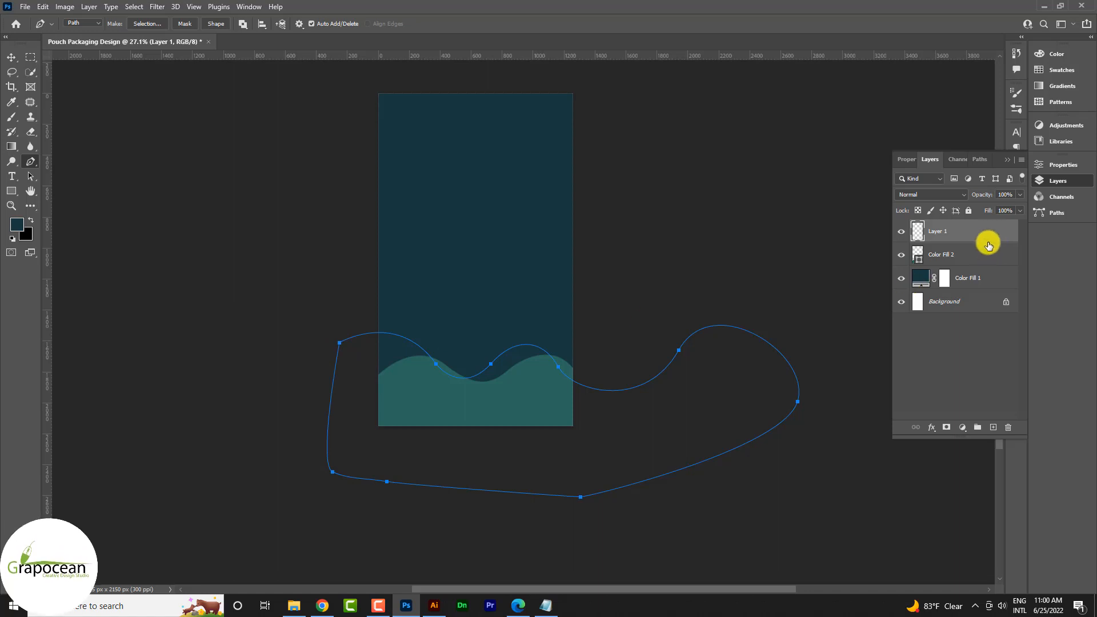
Fill the new wavy path with a solid color layer in #18363e and place it below Color Fill 2.
{"action": "left_click", "coordinate": [970, 429]}
{"action": "left_click", "coordinate": [981, 229]}
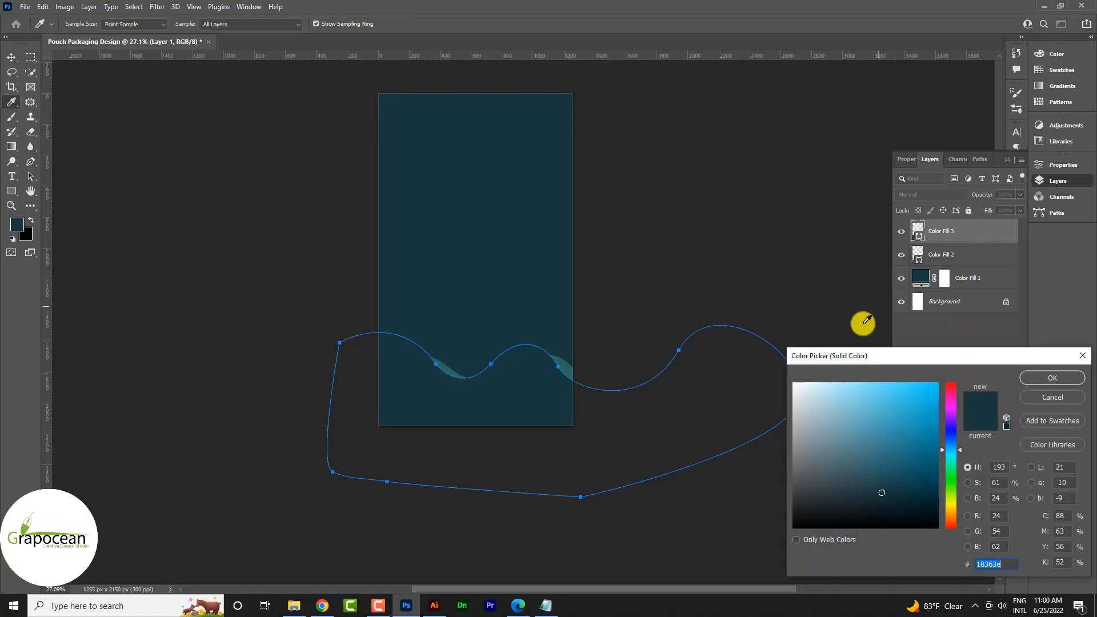
{"action": "left_click", "coordinate": [1058, 378]}
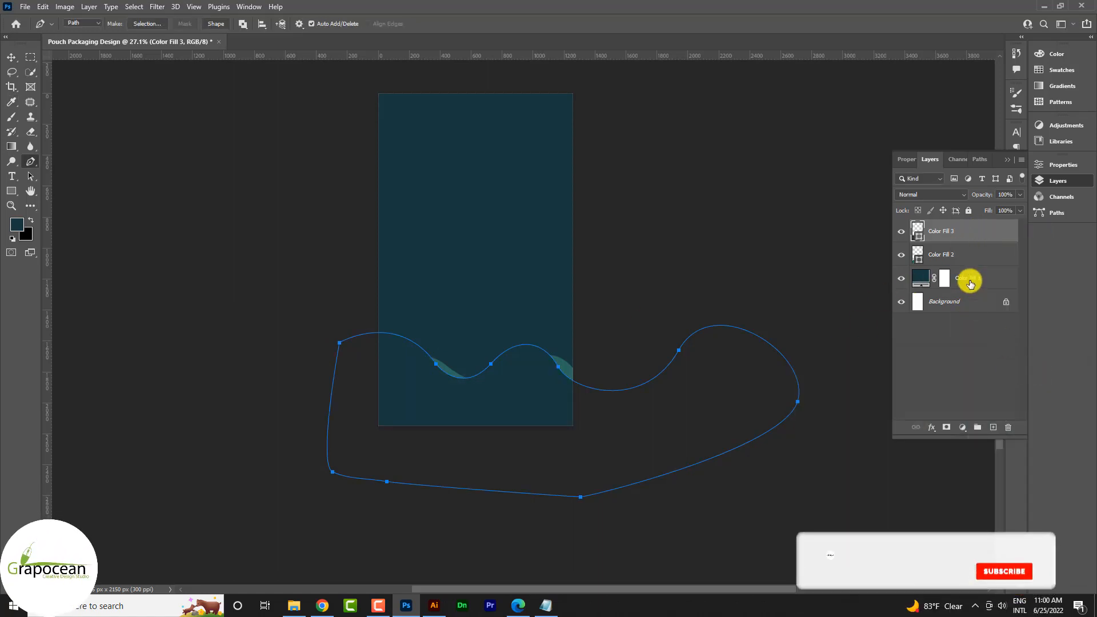
{"action": "left_click_drag", "start_coordinate": [965, 266], "coordinate": [931, 260]}
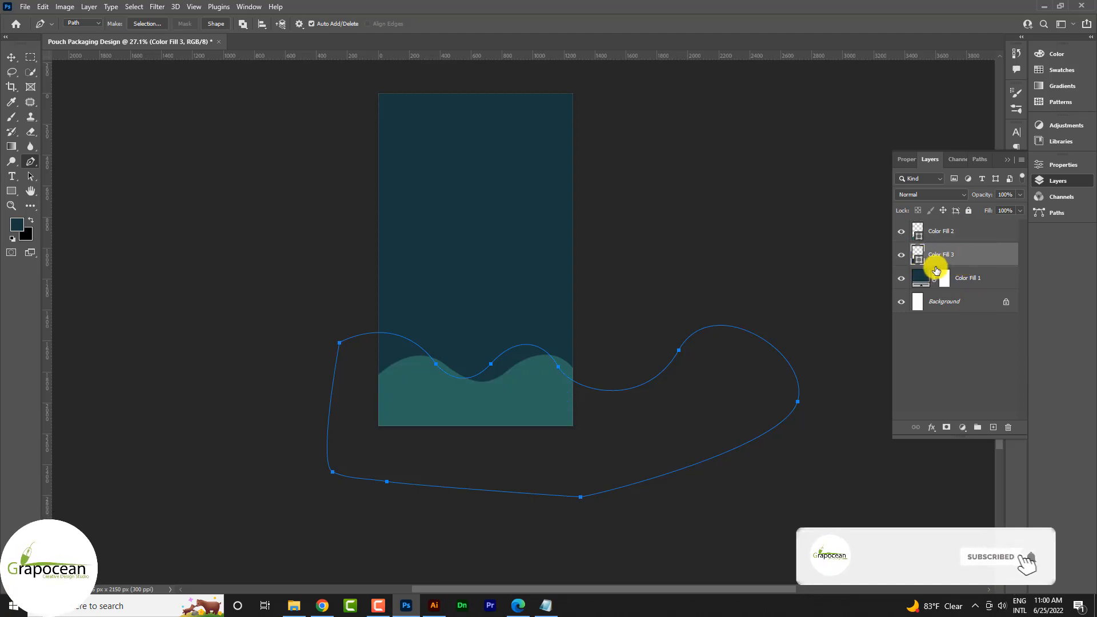
Set the fill color of the rear wave on Color Fill 3 to #2C685C.
{"action": "double_click", "coordinate": [917, 257]}
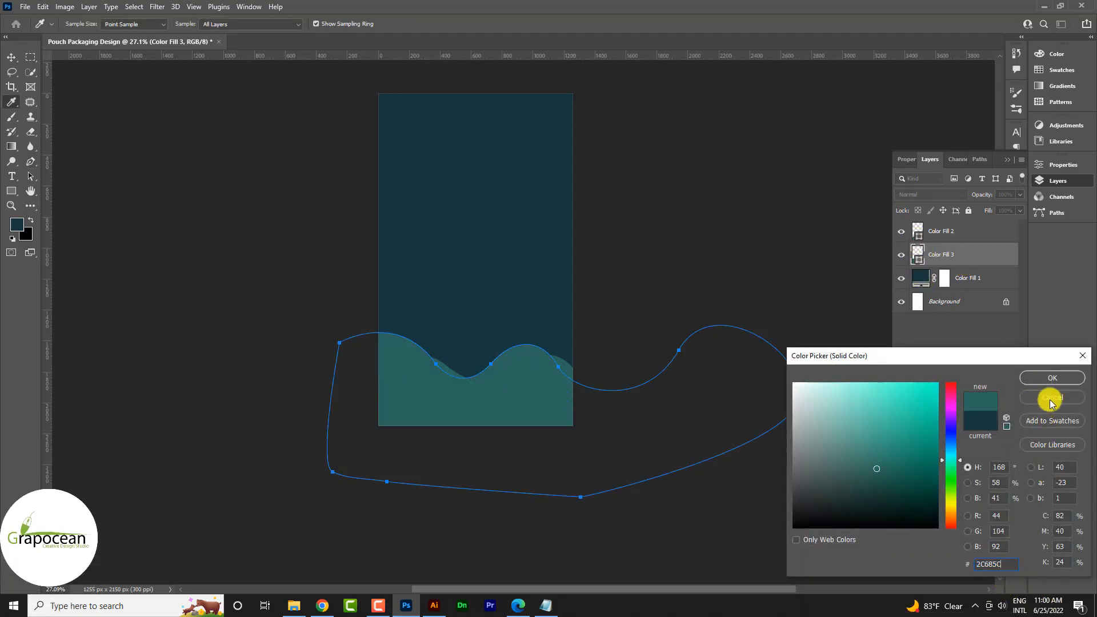
{"action": "left_click", "coordinate": [1053, 378]}
{"action": "key", "text": "p"}
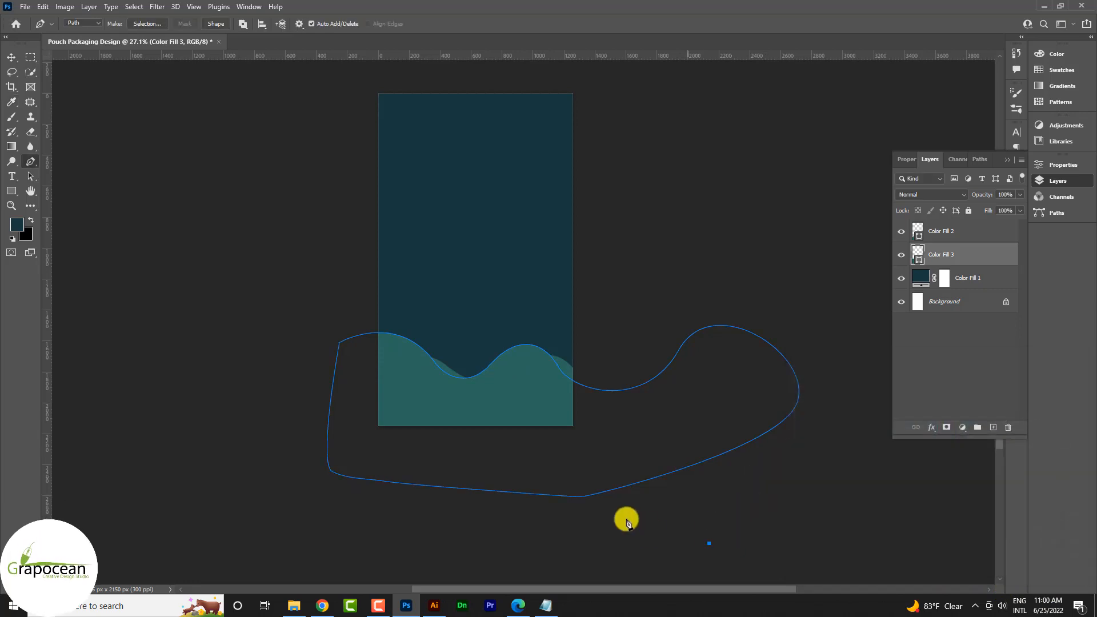
Shift the rear wave left and slightly down so its crests alternate with those of the front wave.
{"action": "left_click", "coordinate": [22, 56]}
{"action": "mouse_move", "coordinate": [381, 382]}
{"action": "left_mouse_down"}
{"action": "mouse_move", "coordinate": [398, 200]}
{"action": "mouse_move", "coordinate": [383, 282]}
{"action": "mouse_move", "coordinate": [353, 331]}
{"action": "mouse_move", "coordinate": [360, 344]}
{"action": "left_mouse_up"}
{"action": "left_click", "coordinate": [547, 254]}
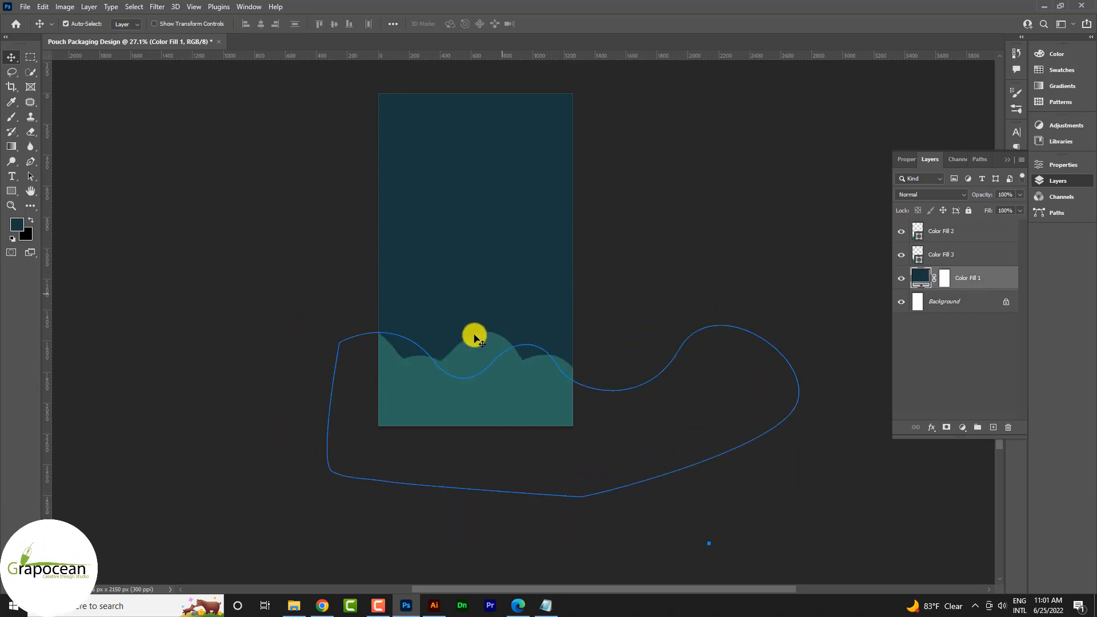
{"action": "left_click_drag", "start_coordinate": [474, 337], "coordinate": [478, 369]}
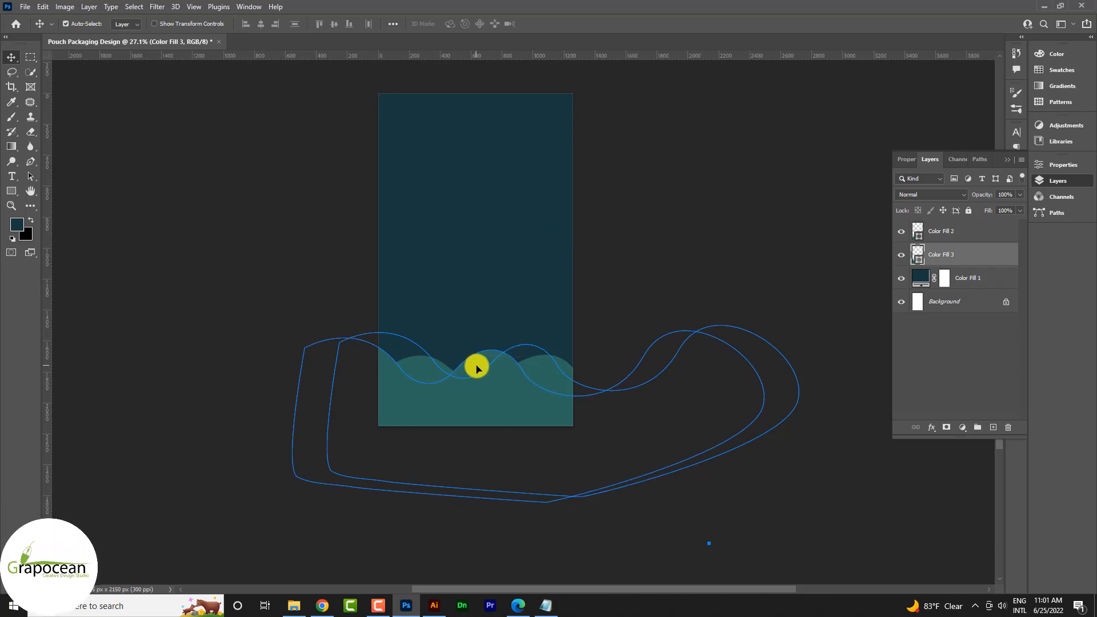
{"action": "left_click", "coordinate": [157, 7]}
{"action": "left_click", "coordinate": [179, 69]}
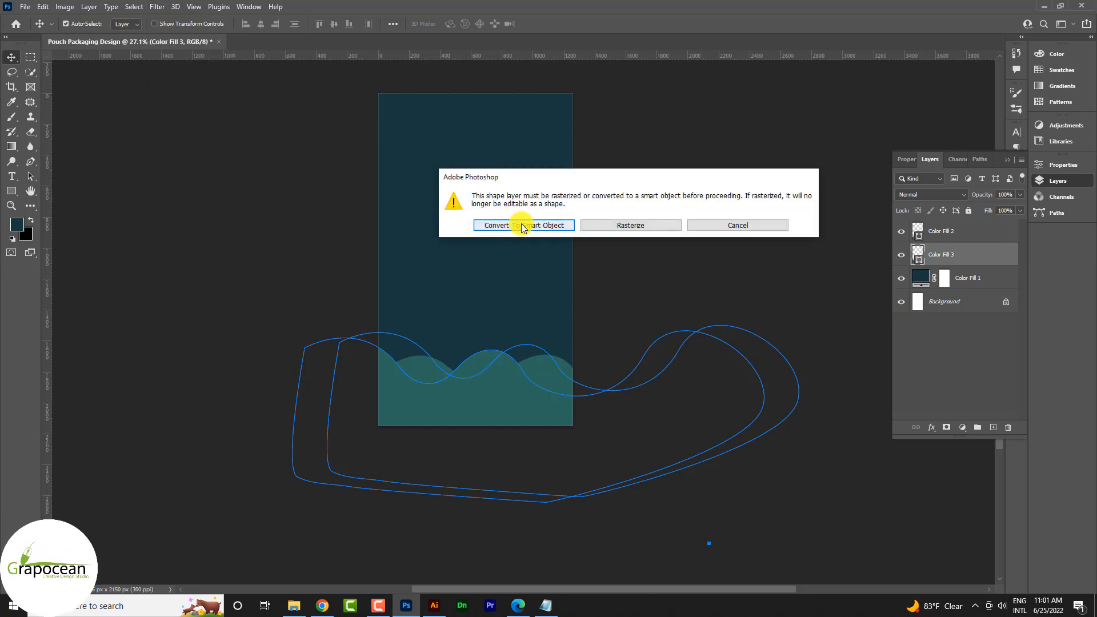
{"action": "key", "text": "Escape"}
Duplicate the Color Fill 3 wave layer and convert the copy to a smart object for the Filter Gallery.
{"action": "key", "text": "ctrl+j"}
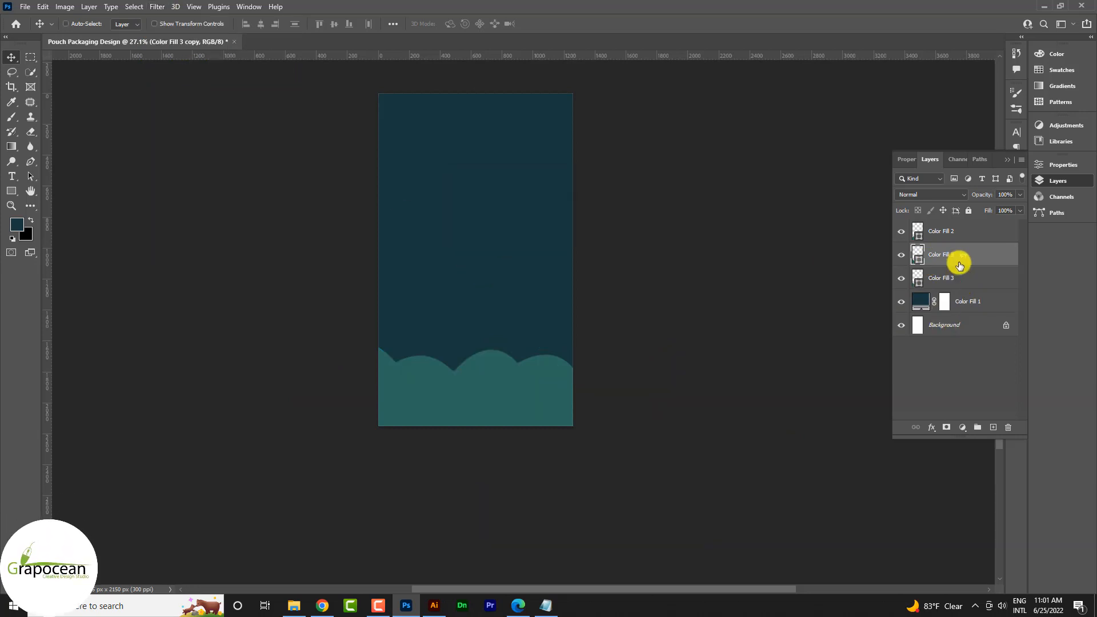
{"action": "left_click", "coordinate": [157, 7]}
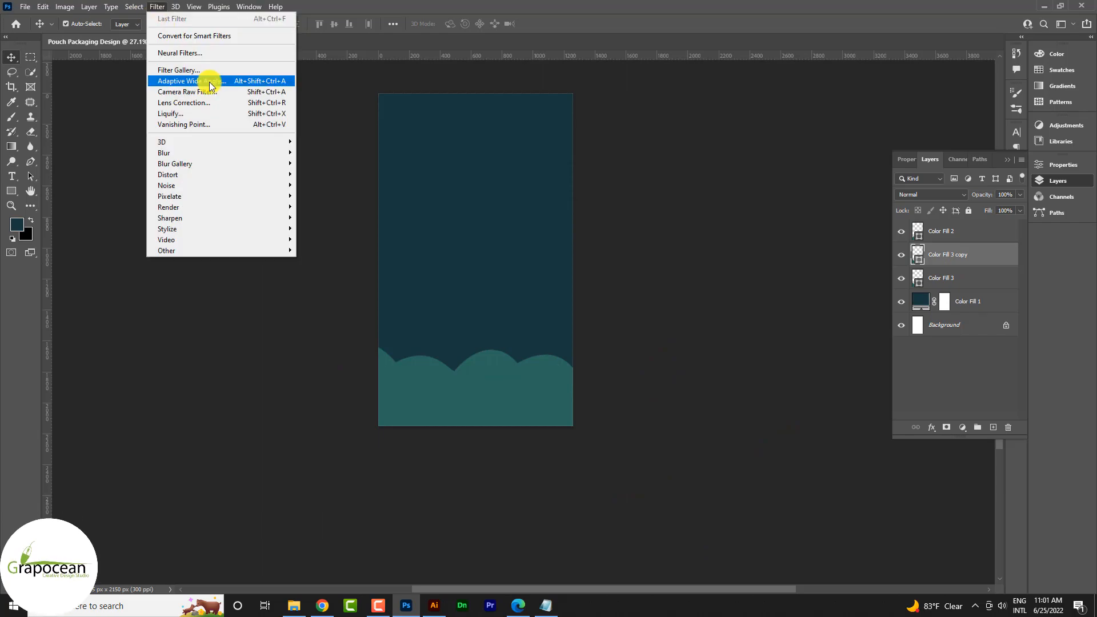
{"action": "left_click", "coordinate": [205, 70]}
{"action": "left_click", "coordinate": [552, 226]}
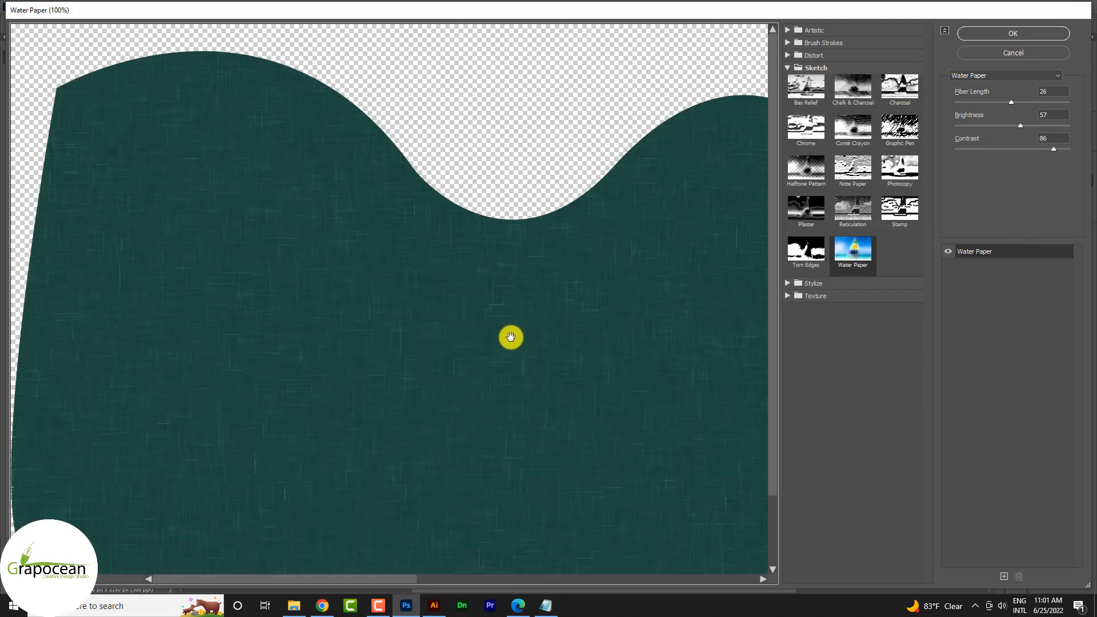
Apply the artistic Film Grain filter to the wave copy with Grain 3, Highlight Area 7 and Intensity 8.
{"action": "left_click", "coordinate": [791, 30]}
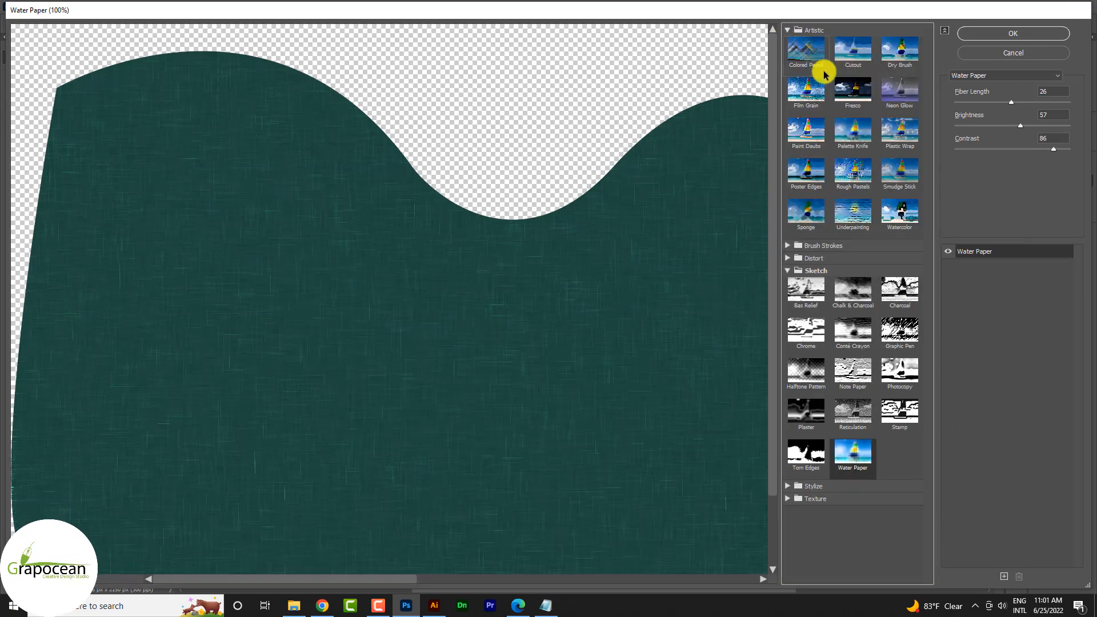
{"action": "left_click", "coordinate": [814, 86]}
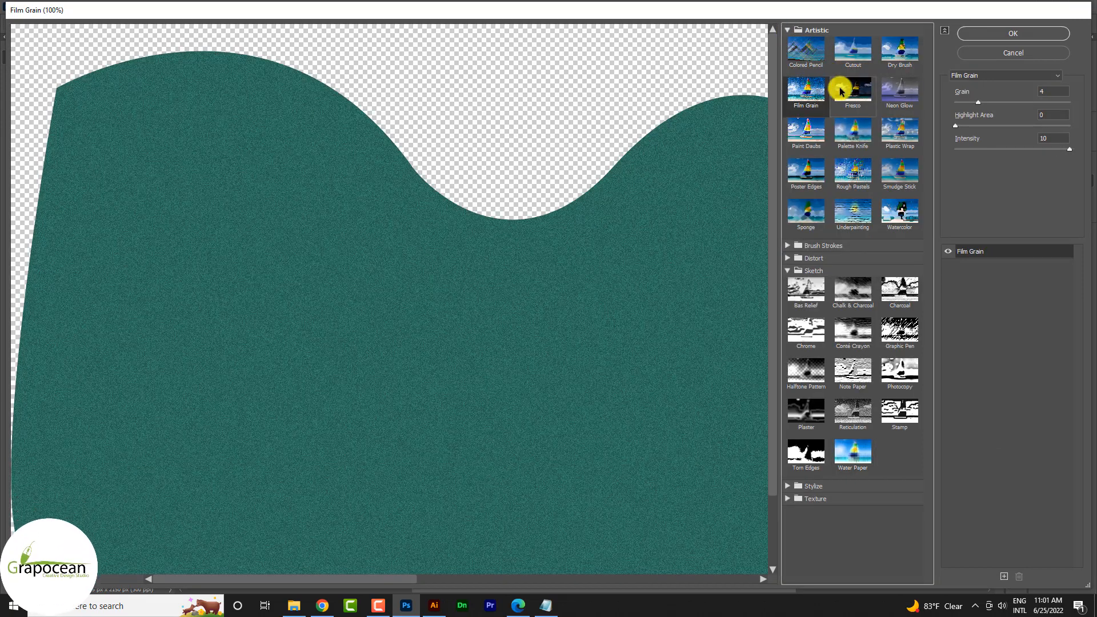
{"action": "left_click_drag", "start_coordinate": [963, 105], "coordinate": [974, 103]}
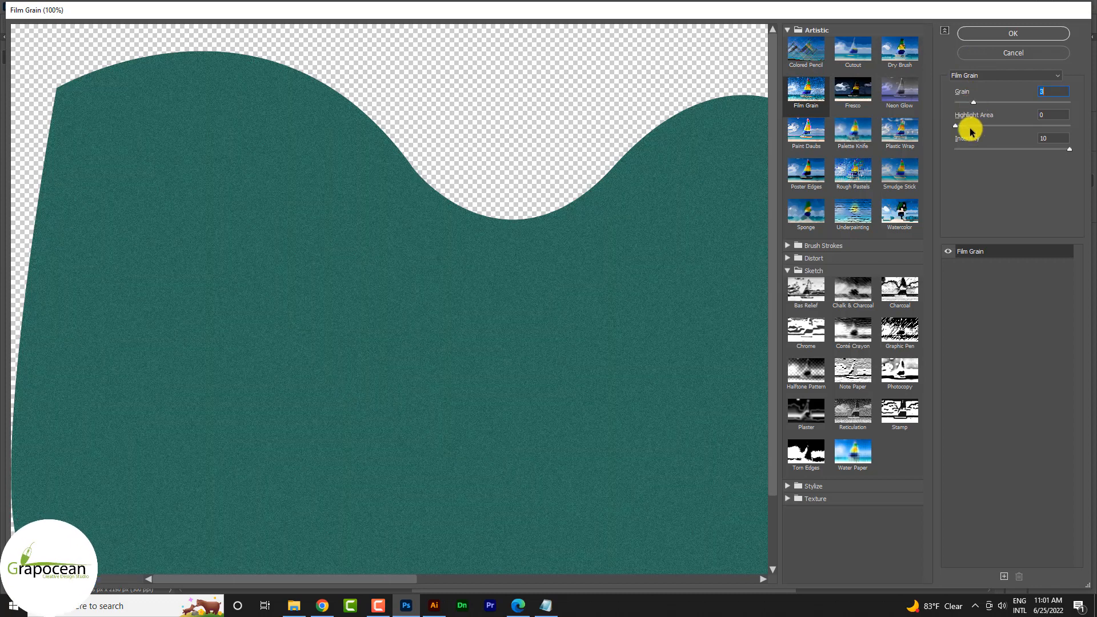
{"action": "left_click", "coordinate": [1043, 154]}
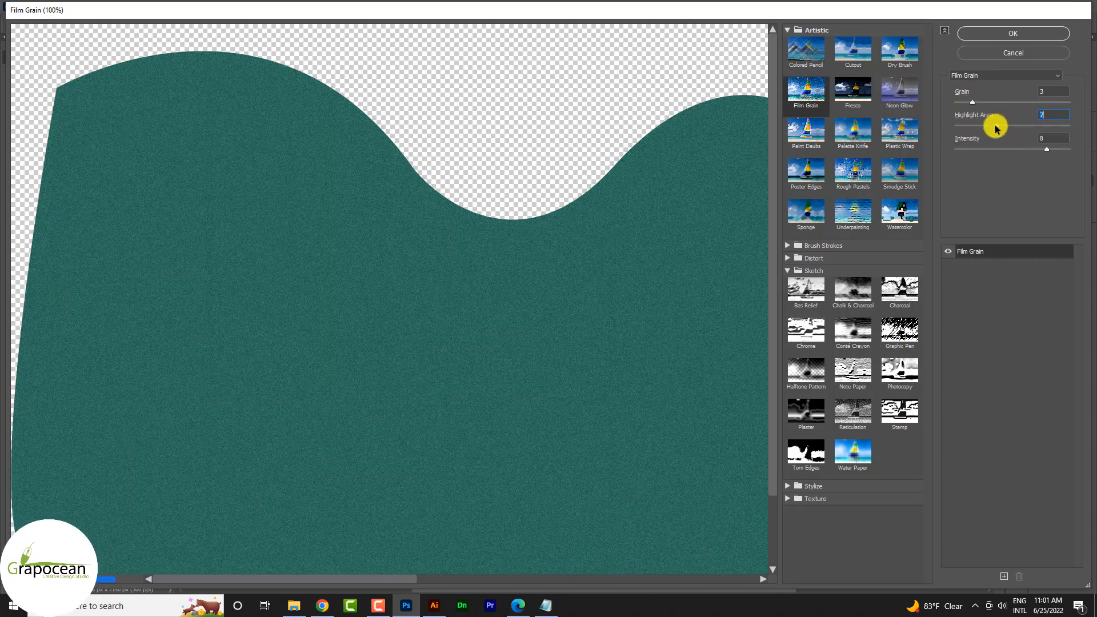
{"action": "left_click", "coordinate": [1025, 32]}
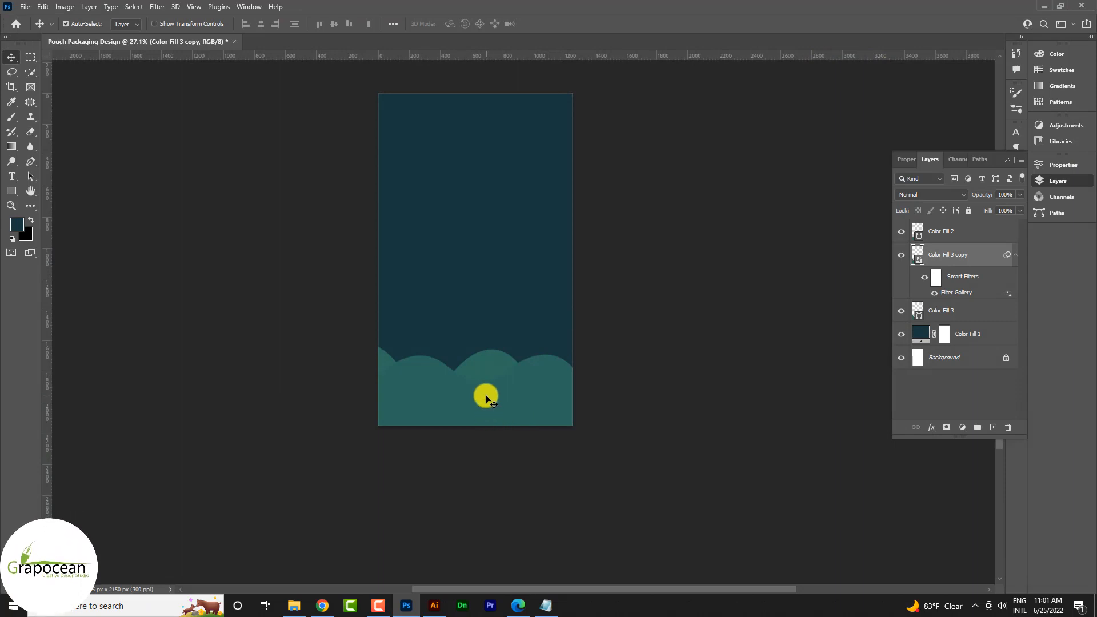
Hide the front wave layer Color Fill 2 and add a layer mask to Color Fill 3 copy.
{"action": "left_click", "coordinate": [901, 231]}
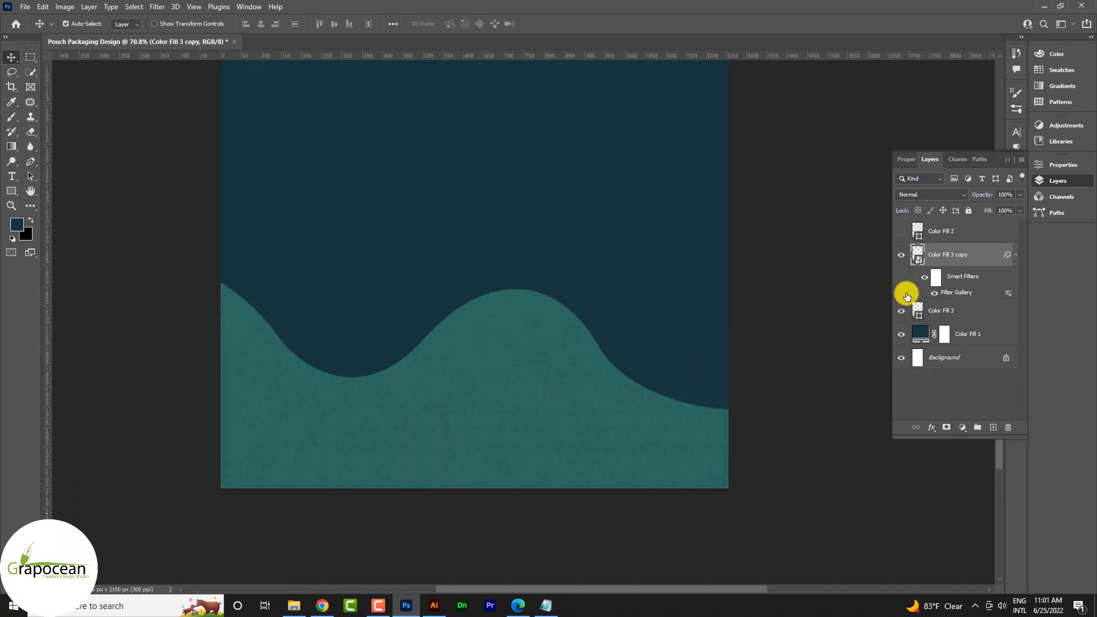
{"action": "left_click", "coordinate": [962, 428]}
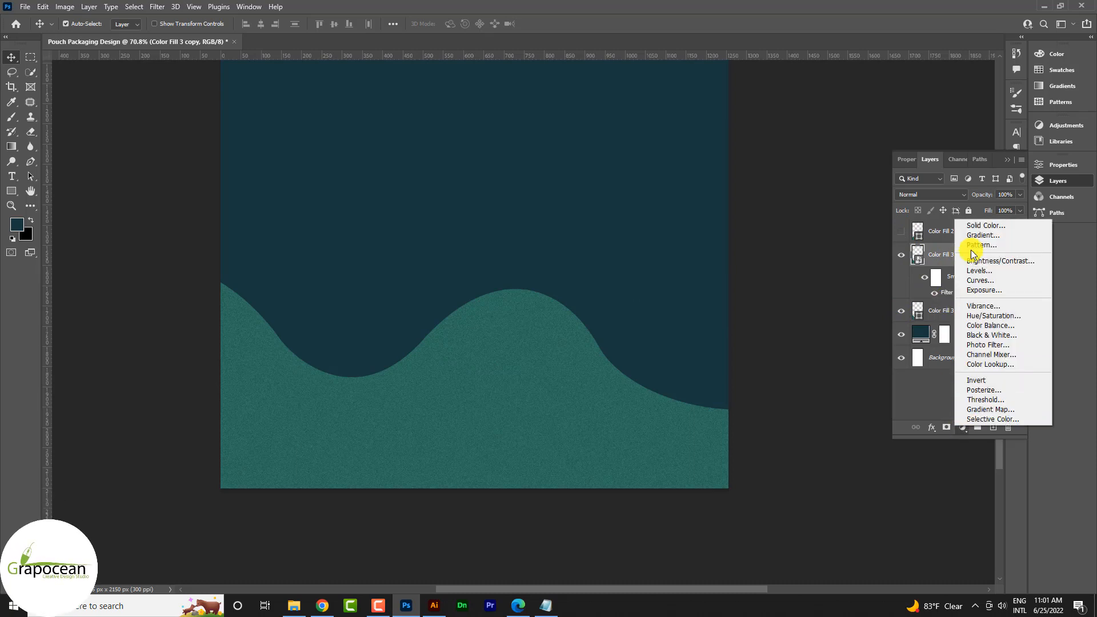
{"action": "left_click", "coordinate": [938, 260]}
{"action": "left_click", "coordinate": [947, 428]}
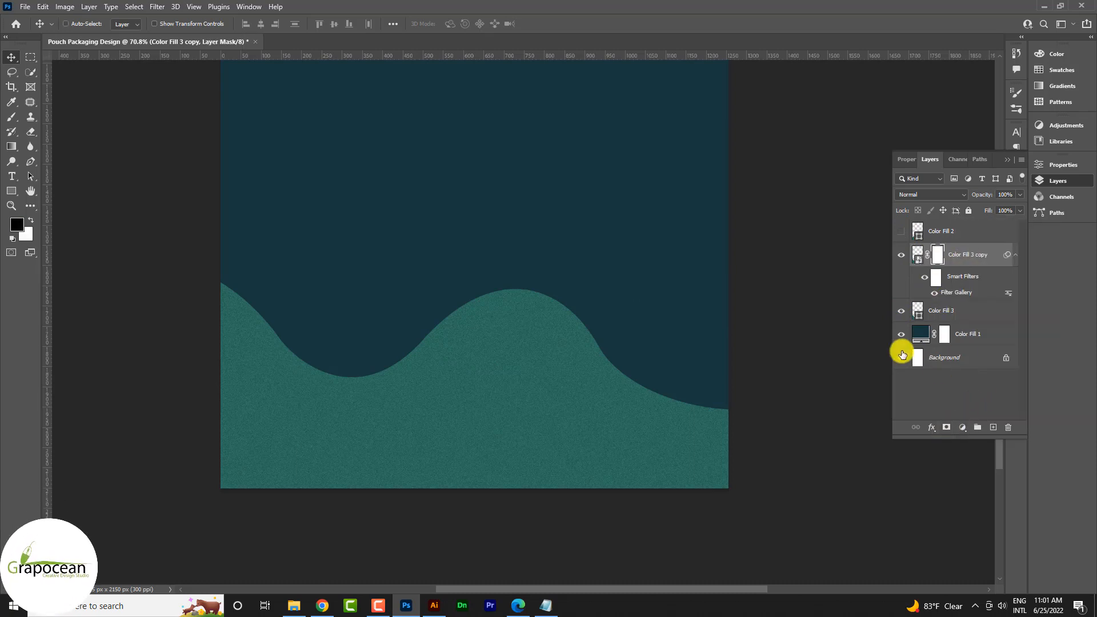
Load the Color Fill 3 wave as a selection and paint white with a soft 900 px brush along its crest on the blackened copy mask.
{"action": "left_click", "coordinate": [918, 310], "text": "ctrl"}
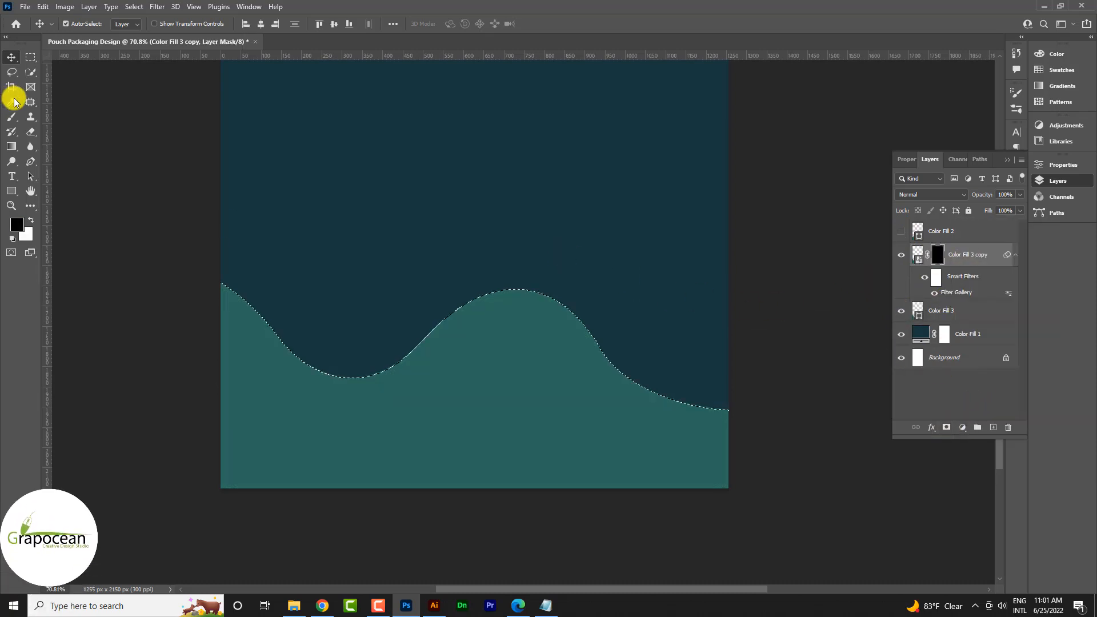
{"action": "right_click", "coordinate": [12, 116]}
{"action": "left_click", "coordinate": [39, 117]}
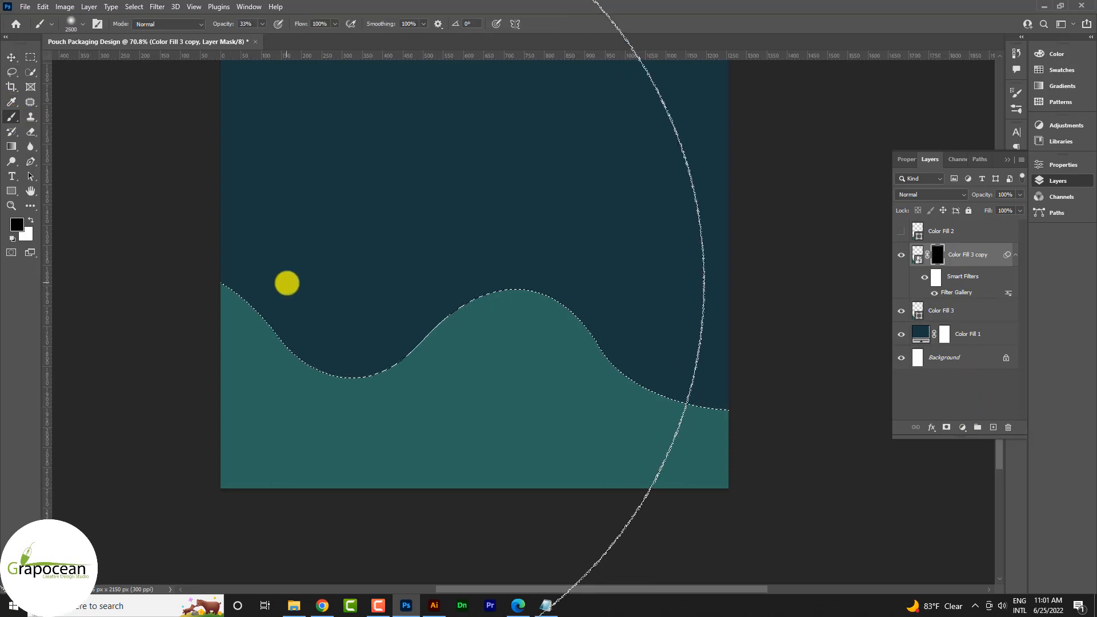
{"action": "key", "text": "bracketleft"}
{"action": "key", "text": "bracketleft"}
{"action": "key", "text": "bracketleft"}
{"action": "key", "text": "bracketleft"}
{"action": "key", "text": "bracketleft"}
{"action": "key", "text": "bracketleft"}
{"action": "key", "text": "bracketleft"}
{"action": "key", "text": "bracketleft"}
{"action": "key", "text": "bracketleft"}
{"action": "key", "text": "bracketleft"}
{"action": "key", "text": "bracketleft"}
{"action": "key", "text": "bracketleft"}
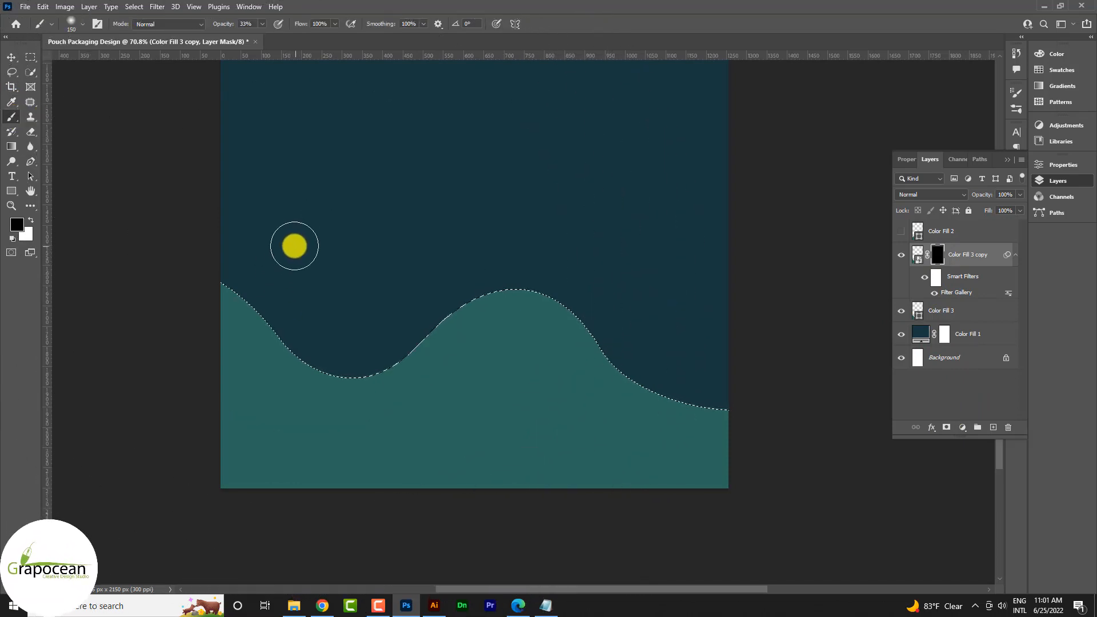
{"action": "key", "text": "bracketright"}
{"action": "key", "text": "bracketright"}
{"action": "key", "text": "bracketright"}
{"action": "key", "text": "bracketright"}
{"action": "key", "text": "bracketright"}
{"action": "key", "text": "x"}
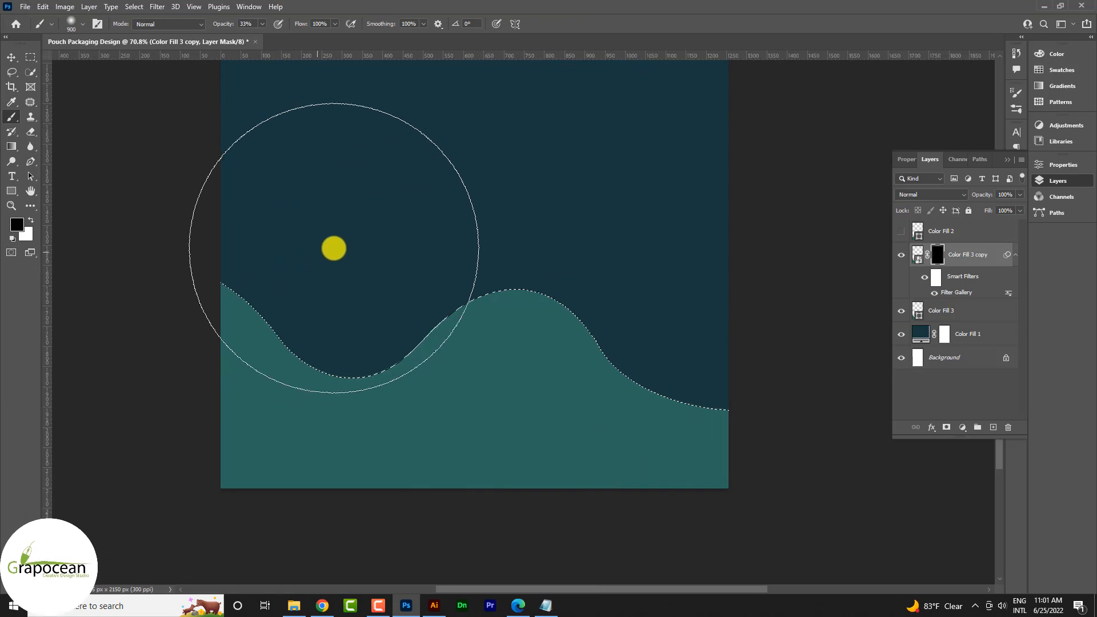
{"action": "mouse_move", "coordinate": [325, 255]}
{"action": "left_mouse_down"}
{"action": "mouse_move", "coordinate": [390, 255]}
{"action": "mouse_move", "coordinate": [339, 257]}
{"action": "mouse_move", "coordinate": [467, 212]}
{"action": "mouse_move", "coordinate": [602, 226]}
{"action": "mouse_move", "coordinate": [673, 247]}
{"action": "mouse_move", "coordinate": [732, 286]}
{"action": "mouse_move", "coordinate": [724, 273]}
{"action": "mouse_move", "coordinate": [750, 303]}
{"action": "mouse_move", "coordinate": [800, 284]}
{"action": "left_mouse_up"}
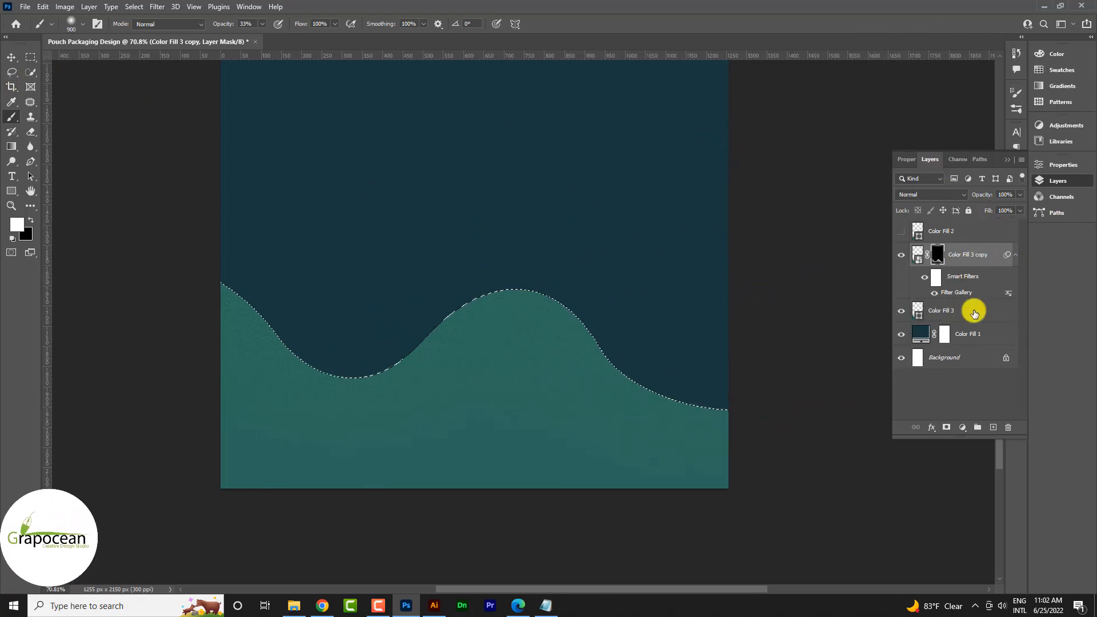
On a new layer above Color Fill 3 copy, paint soft black shading along the wave's edge, reducing the brush to 175 px, and deselect.
{"action": "left_click", "coordinate": [994, 428]}
{"action": "left_click", "coordinate": [362, 222], "text": "alt"}
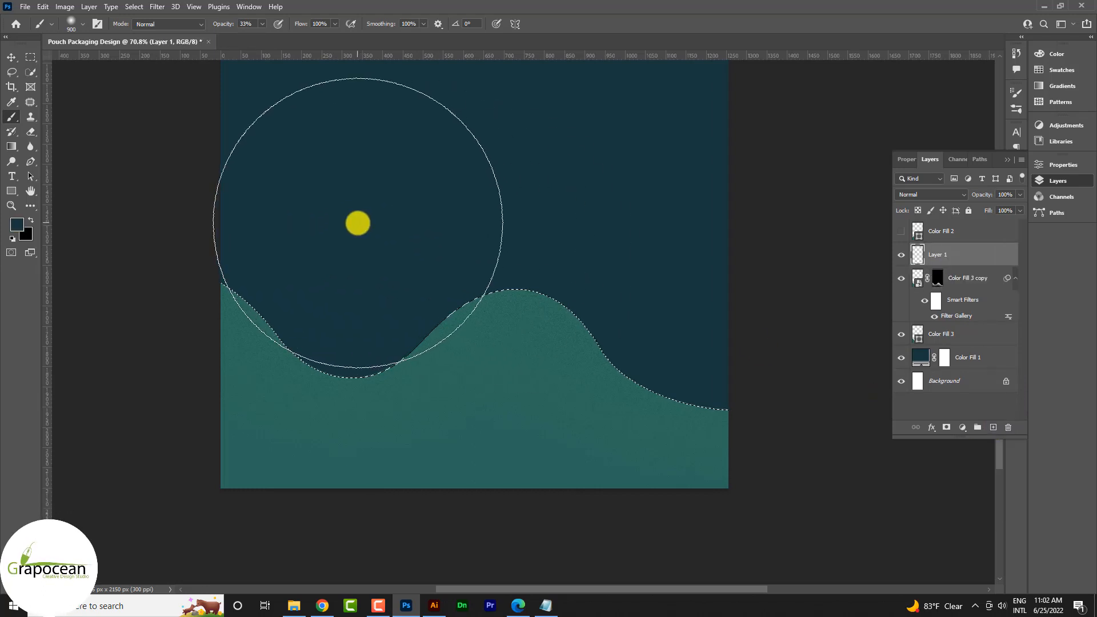
{"action": "left_click", "coordinate": [30, 220]}
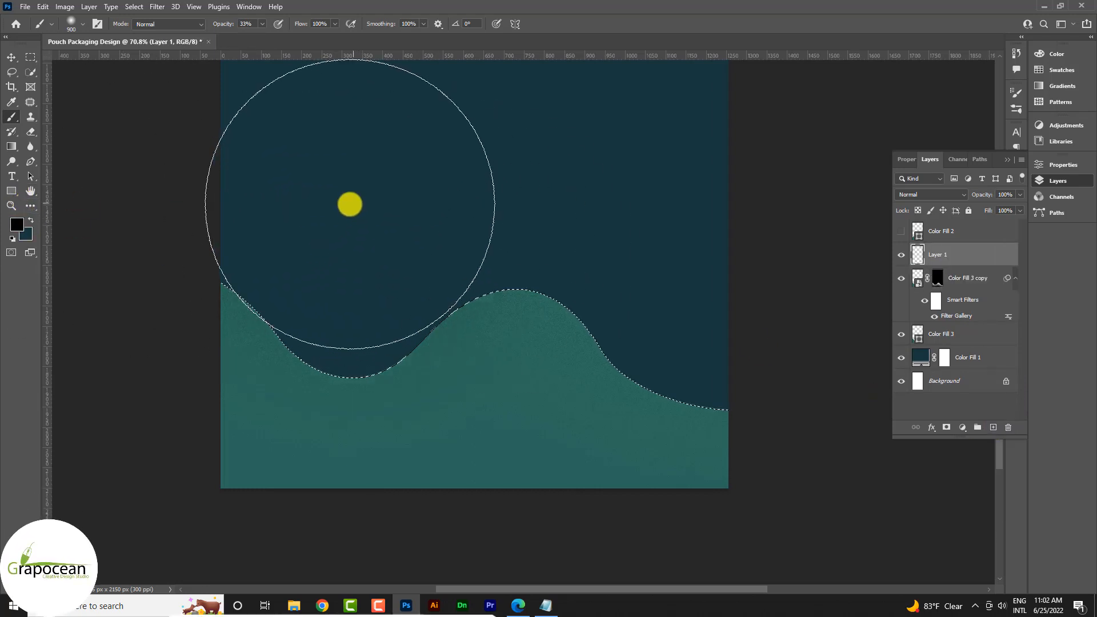
{"action": "key", "text": "bracketleft"}
{"action": "key", "text": "bracketleft"}
{"action": "key", "text": "bracketleft"}
{"action": "key", "text": "bracketleft"}
{"action": "key", "text": "bracketleft"}
{"action": "key", "text": "bracketleft"}
{"action": "key", "text": "bracketleft"}
{"action": "key", "text": "bracketleft"}
{"action": "key", "text": "bracketleft"}
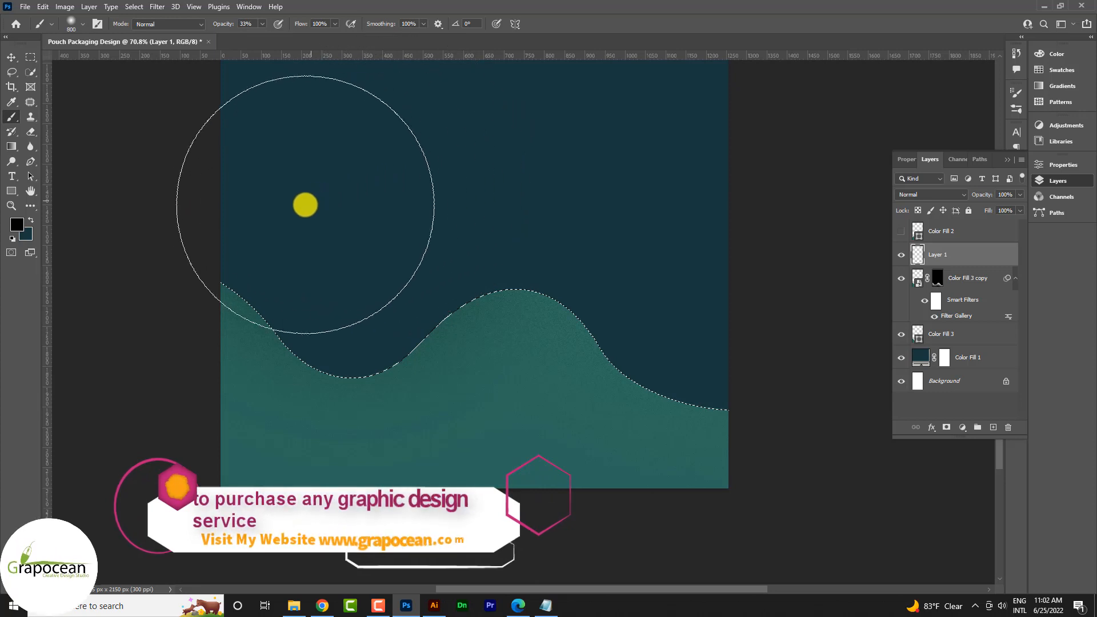
{"action": "key", "text": "bracketleft"}
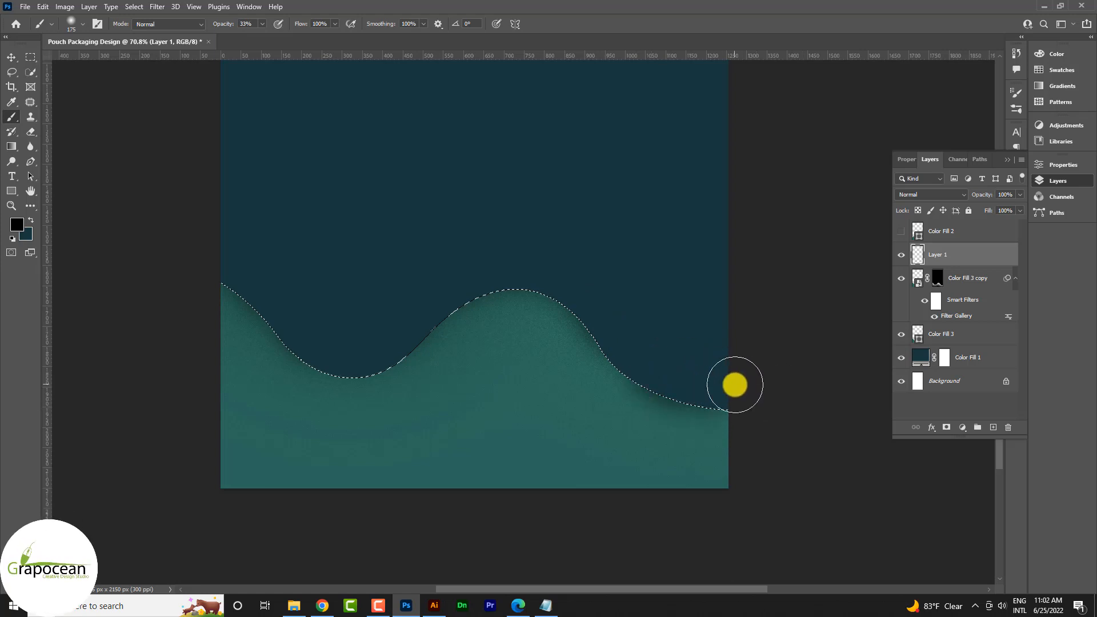
{"action": "left_click", "coordinate": [31, 57]}
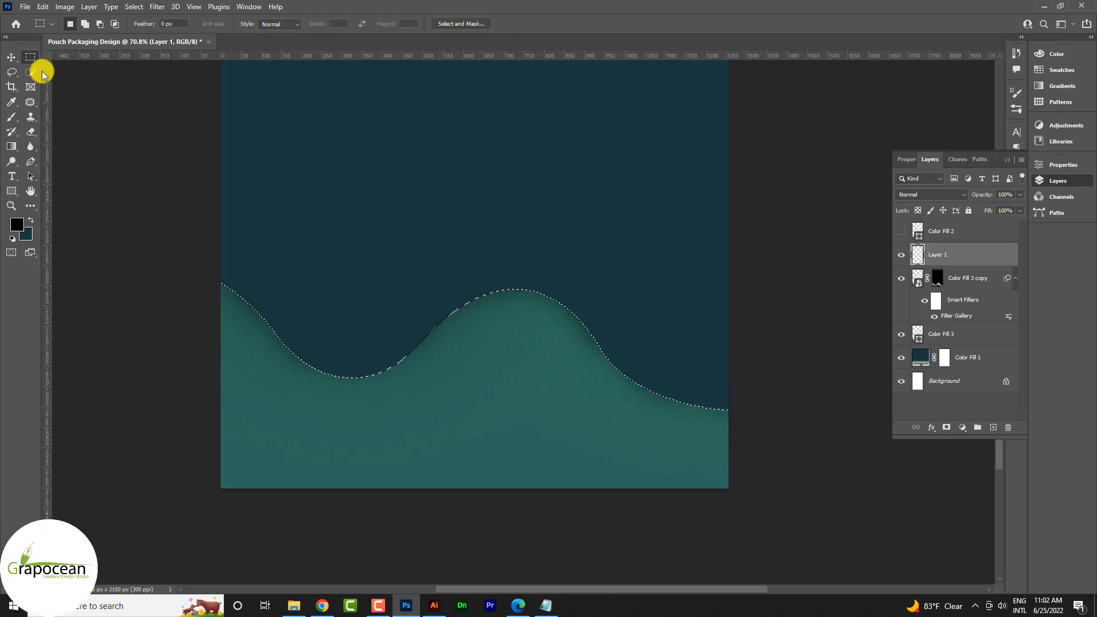
Show the front wave Color Fill 2 again as a smart object and copy the Filter Gallery effect from Color Fill 3 copy onto it.
{"action": "scroll", "coordinate": [733, 465], "scroll_direction": "down", "scroll_amount": 5}
{"action": "scroll", "coordinate": [532, 340], "scroll_direction": "up", "scroll_amount": 5}
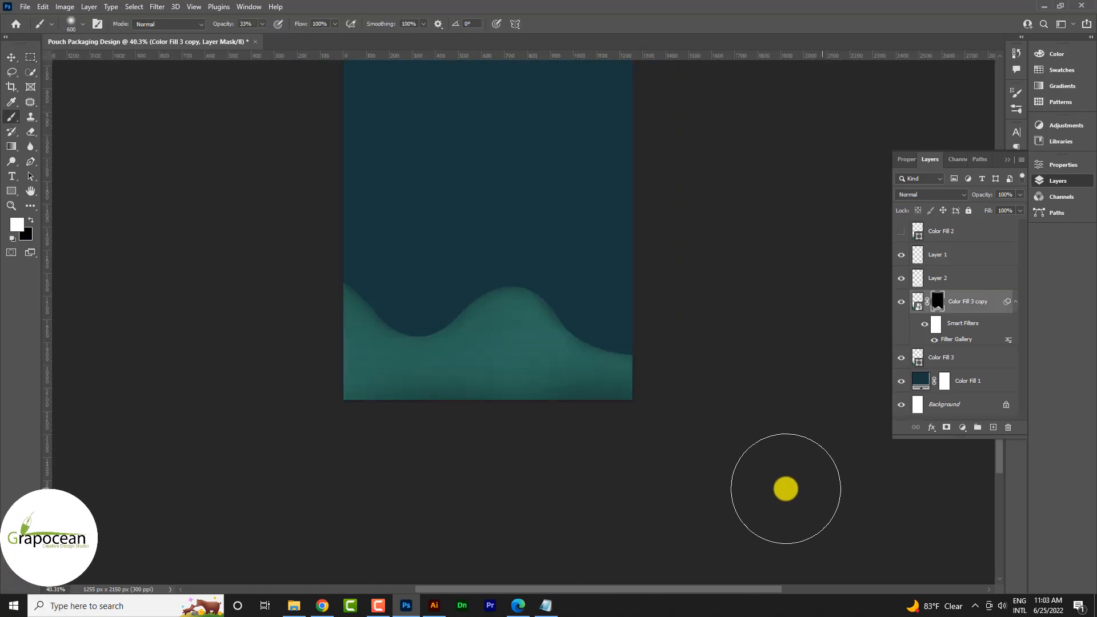
{"action": "scroll", "coordinate": [443, 363], "scroll_direction": "up", "scroll_amount": 3}
{"action": "left_click", "coordinate": [10, 57]}
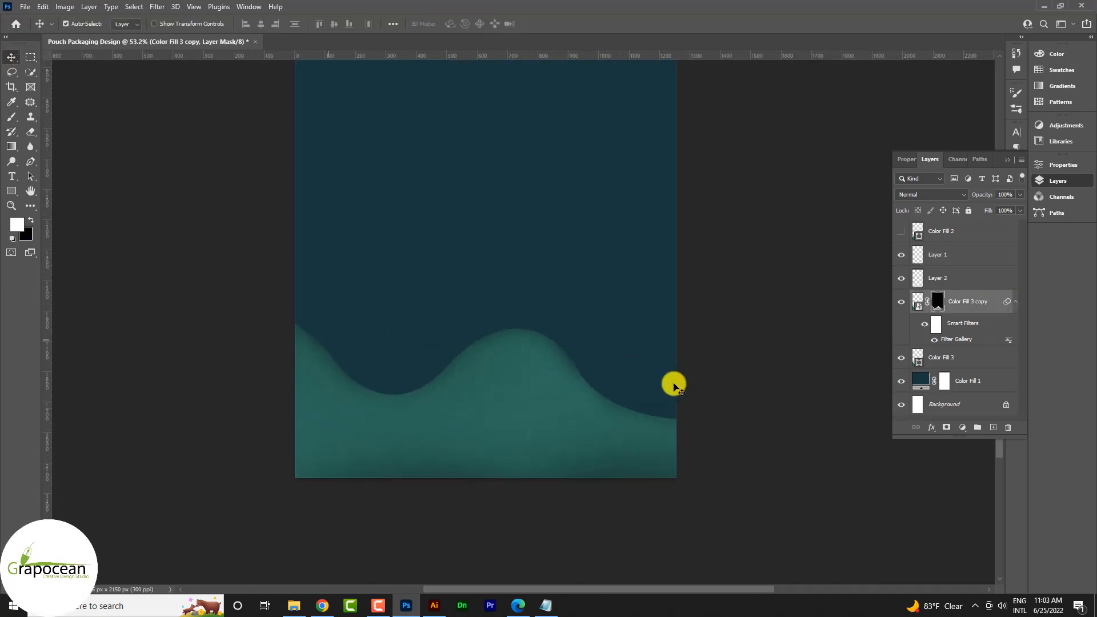
{"action": "scroll", "coordinate": [593, 411], "scroll_direction": "up", "scroll_amount": 2}
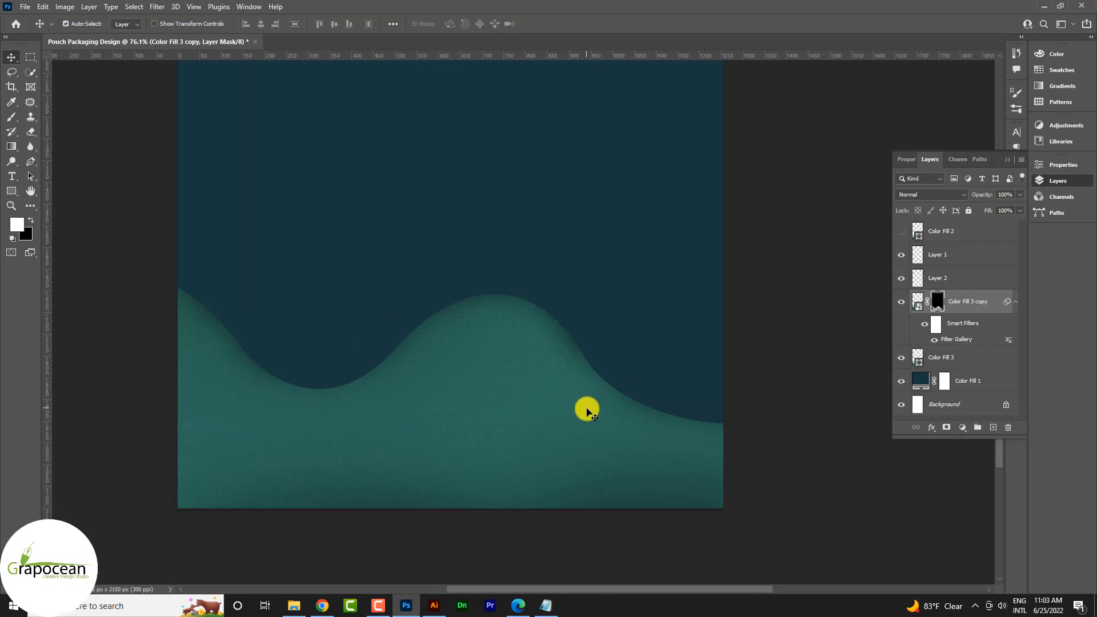
{"action": "scroll", "coordinate": [385, 404], "scroll_direction": "down", "scroll_amount": 3}
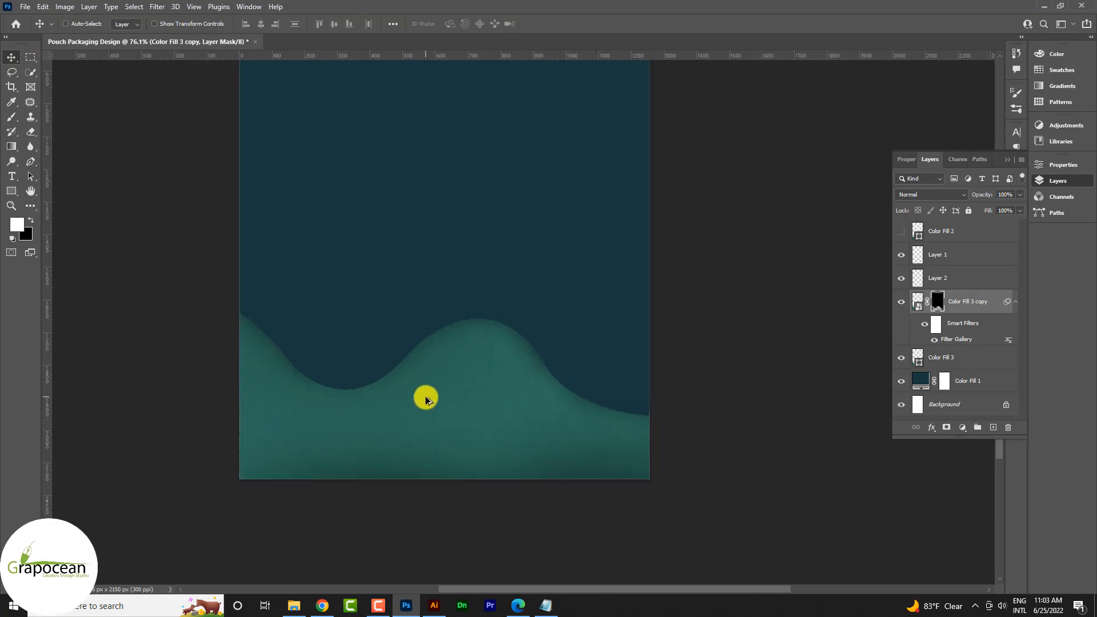
{"action": "left_click", "coordinate": [903, 235]}
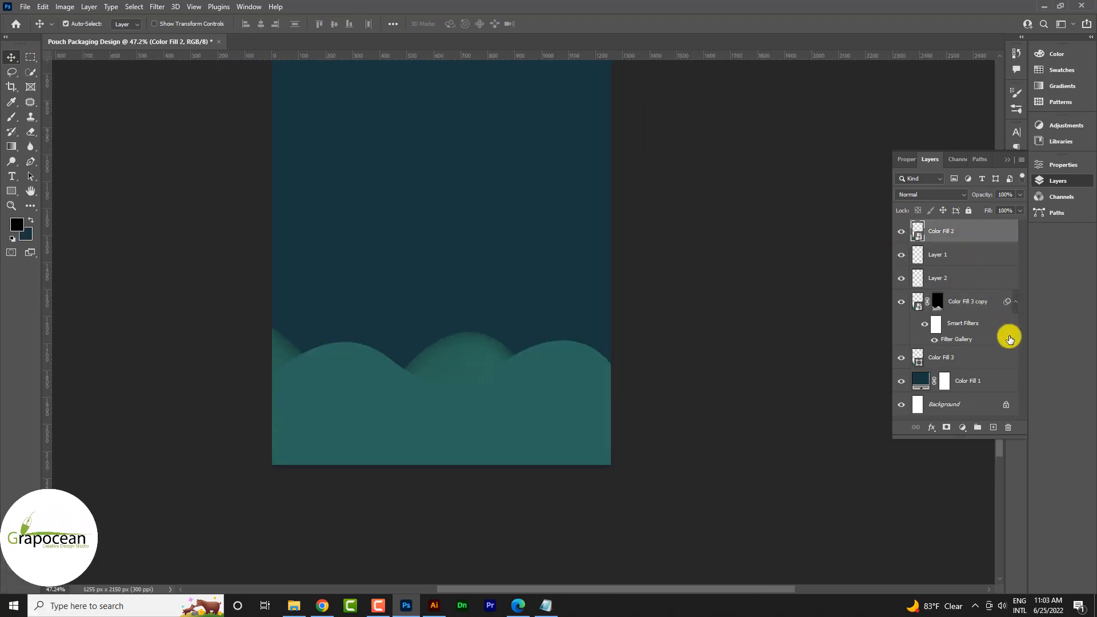
{"action": "left_click_drag", "start_coordinate": [1008, 304], "coordinate": [993, 237]}
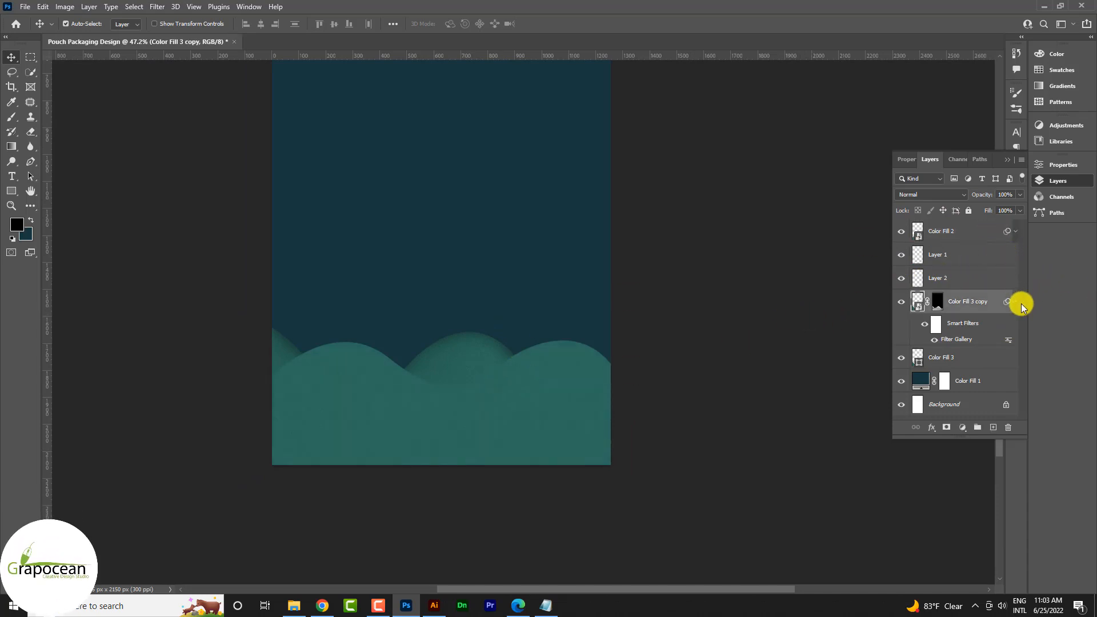
{"action": "left_click_drag", "start_coordinate": [1009, 342], "coordinate": [1006, 244]}
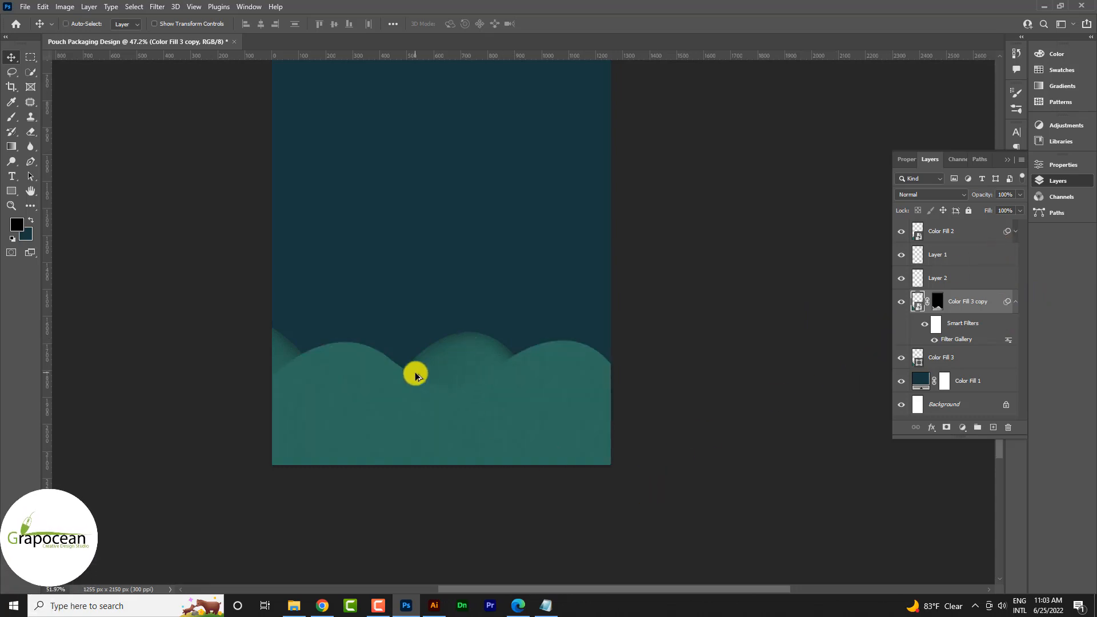
Load the front wave Color Fill 2 as a selection and set the brush's foreground color to white (ffffff).
{"action": "scroll", "coordinate": [417, 372], "scroll_direction": "up", "scroll_amount": 3}
{"action": "left_click", "coordinate": [595, 413]}
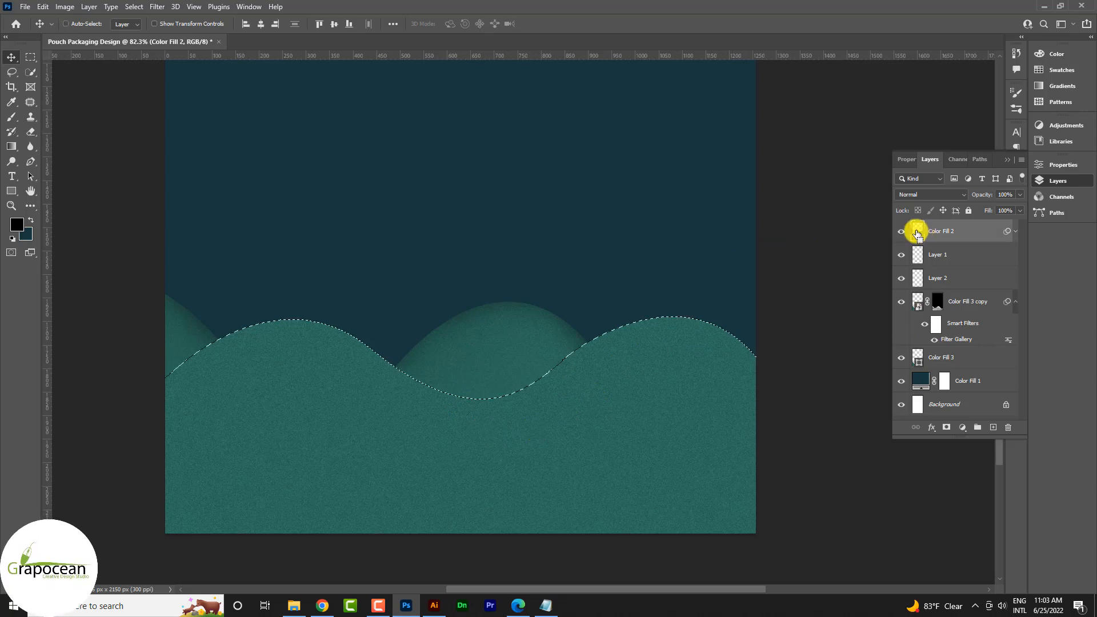
{"action": "left_click", "coordinate": [994, 428]}
{"action": "right_click", "coordinate": [12, 116]}
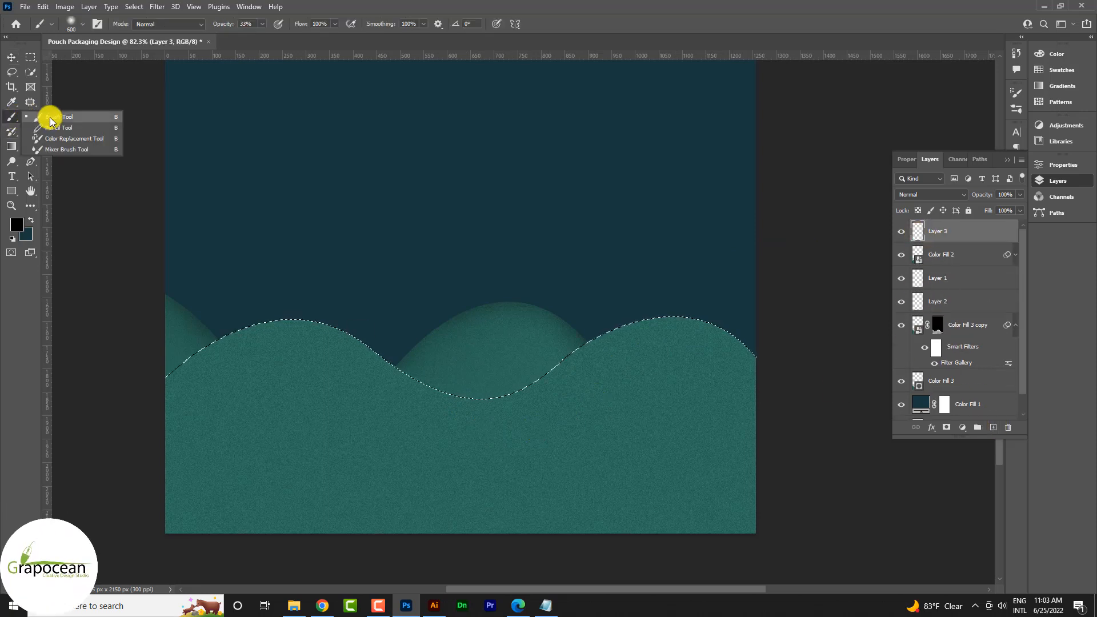
{"action": "left_click", "coordinate": [46, 113]}
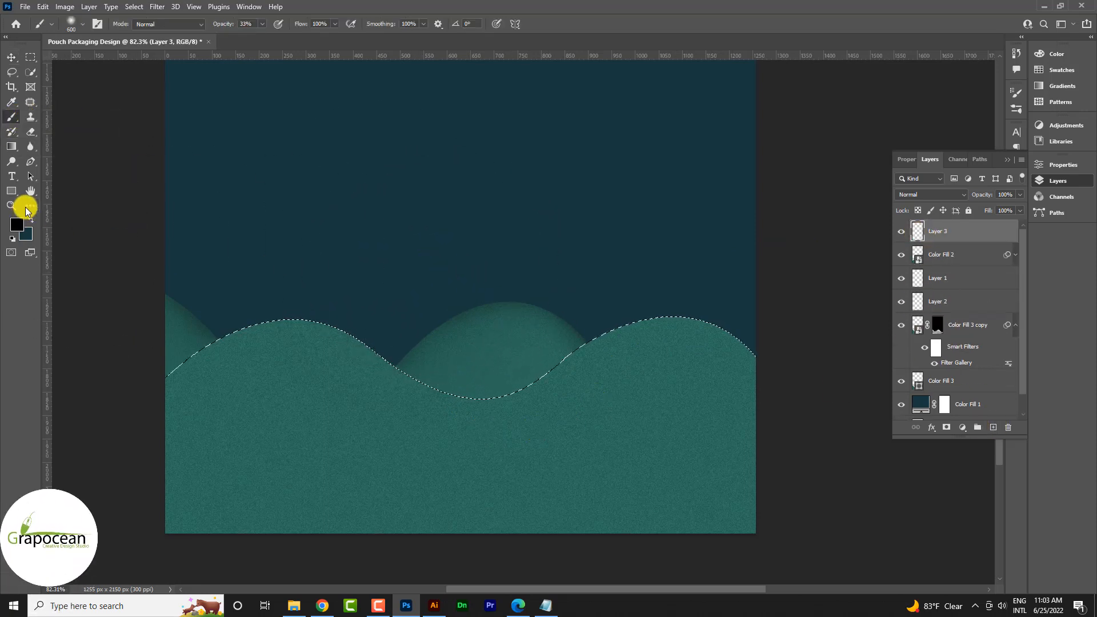
{"action": "key", "text": "ctrl+z"}
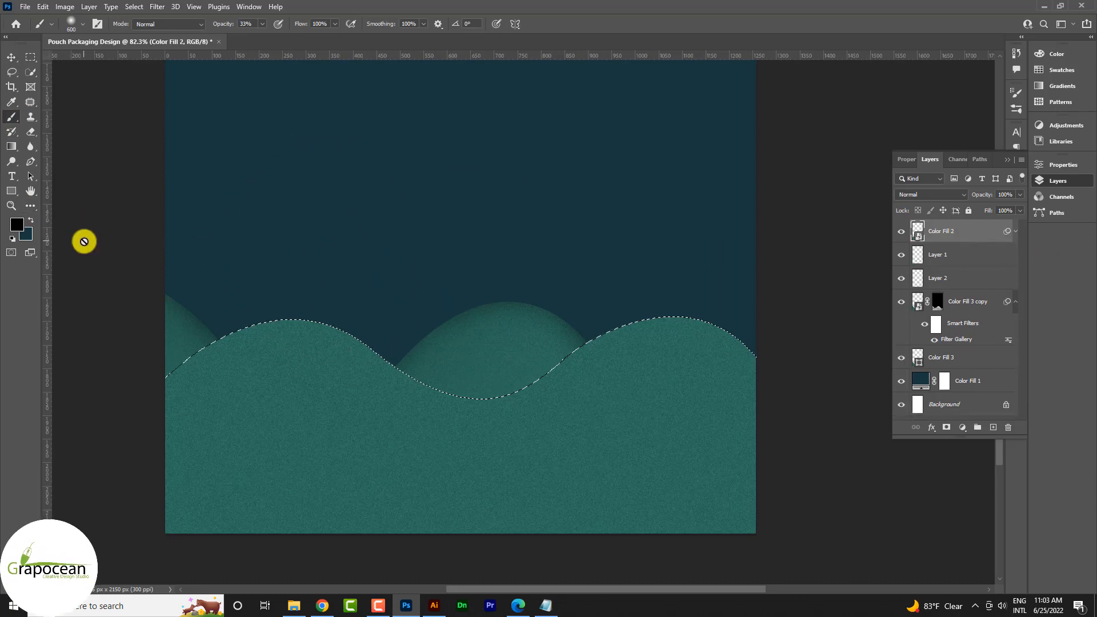
{"action": "left_click", "coordinate": [18, 225]}
{"action": "type", "text": "ffffff"}
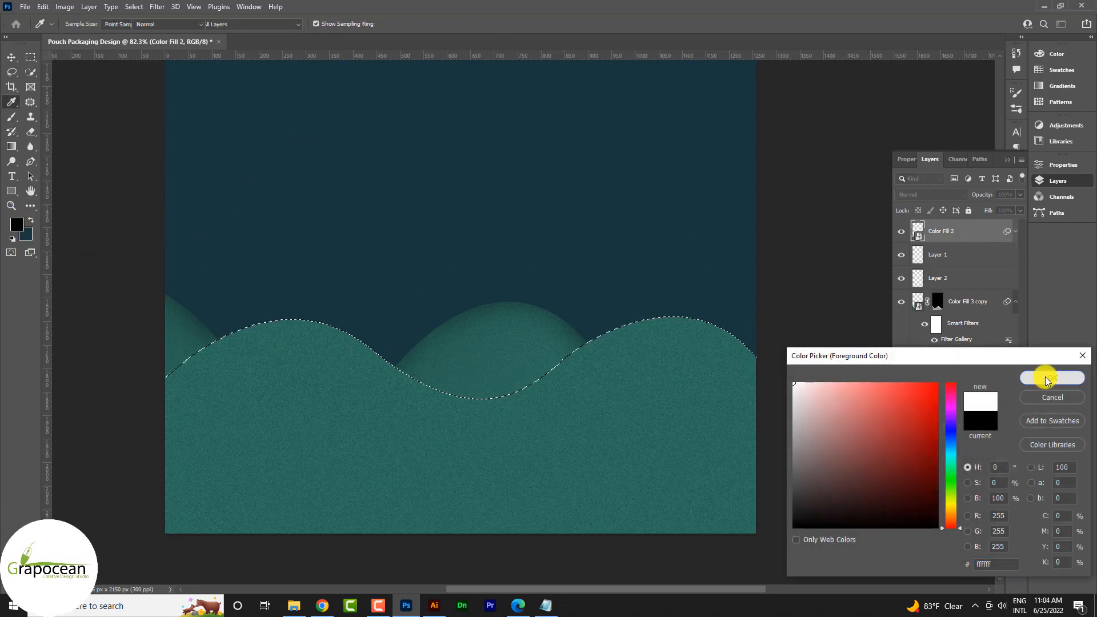
{"action": "left_click", "coordinate": [1047, 381]}
On a new layer above Color Fill 2, paint soft white highlights along the front wave's upper edge, reducing the brush to 250 px.
{"action": "left_click", "coordinate": [994, 428]}
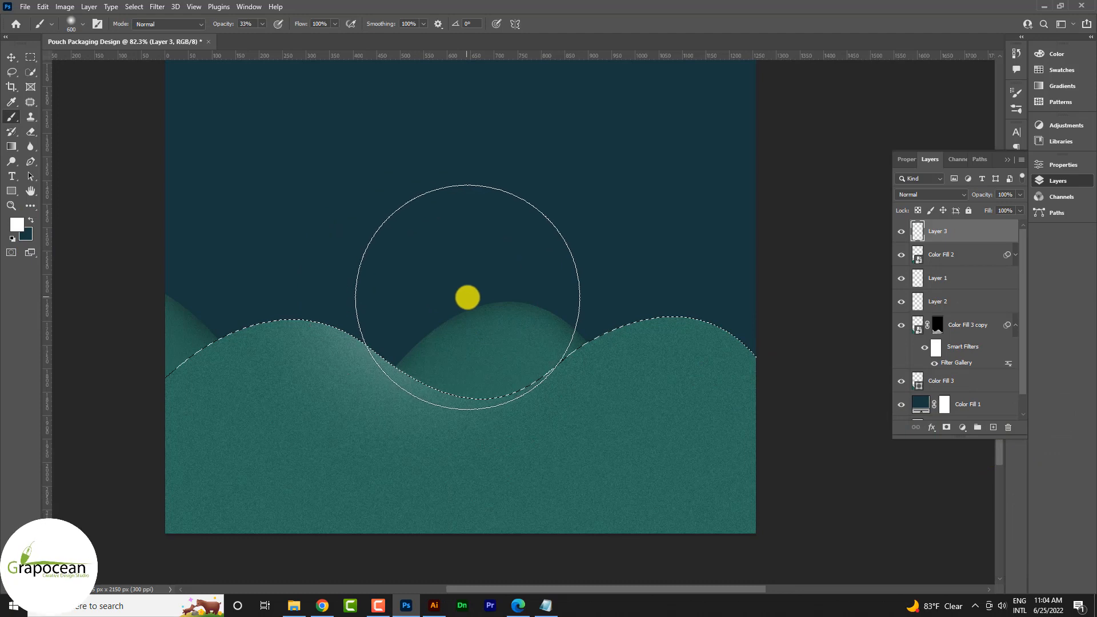
{"action": "key", "text": "bracketleft"}
{"action": "key", "text": "bracketleft"}
{"action": "key", "text": "bracketleft"}
{"action": "key", "text": "bracketleft"}
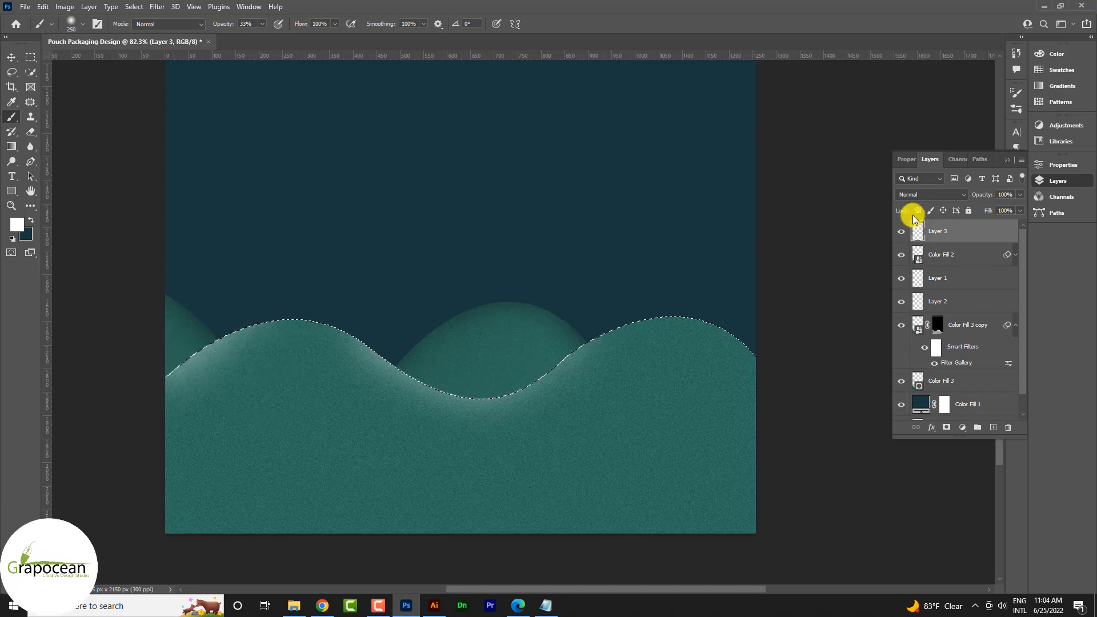
Set the highlight layer's blend mode to Overlay and deselect the front wave.
{"action": "left_click", "coordinate": [915, 195]}
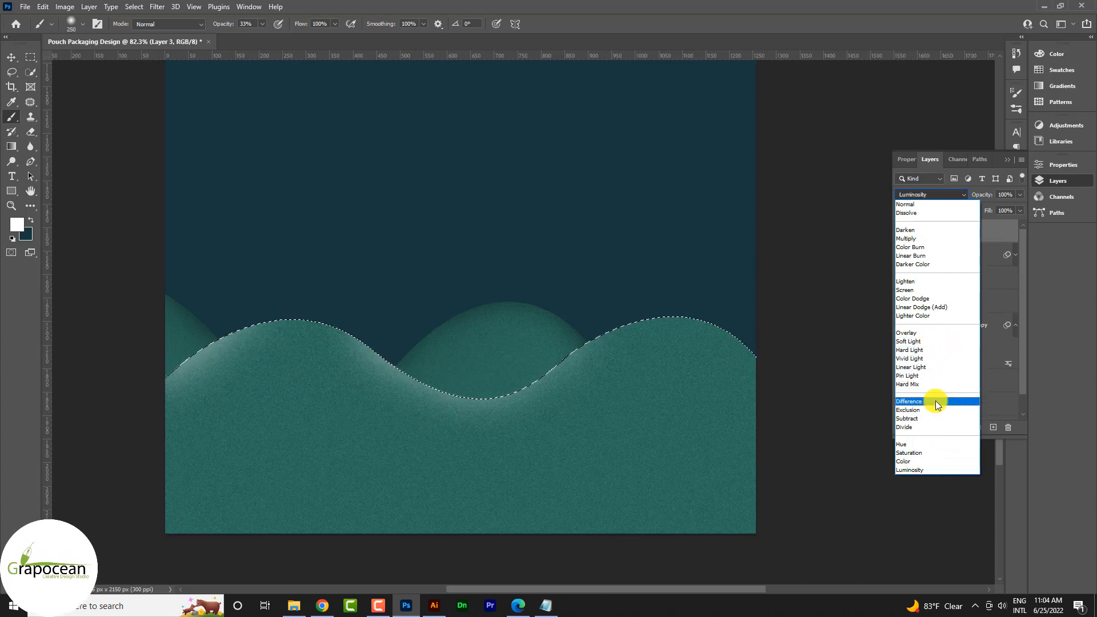
{"action": "left_click", "coordinate": [927, 331]}
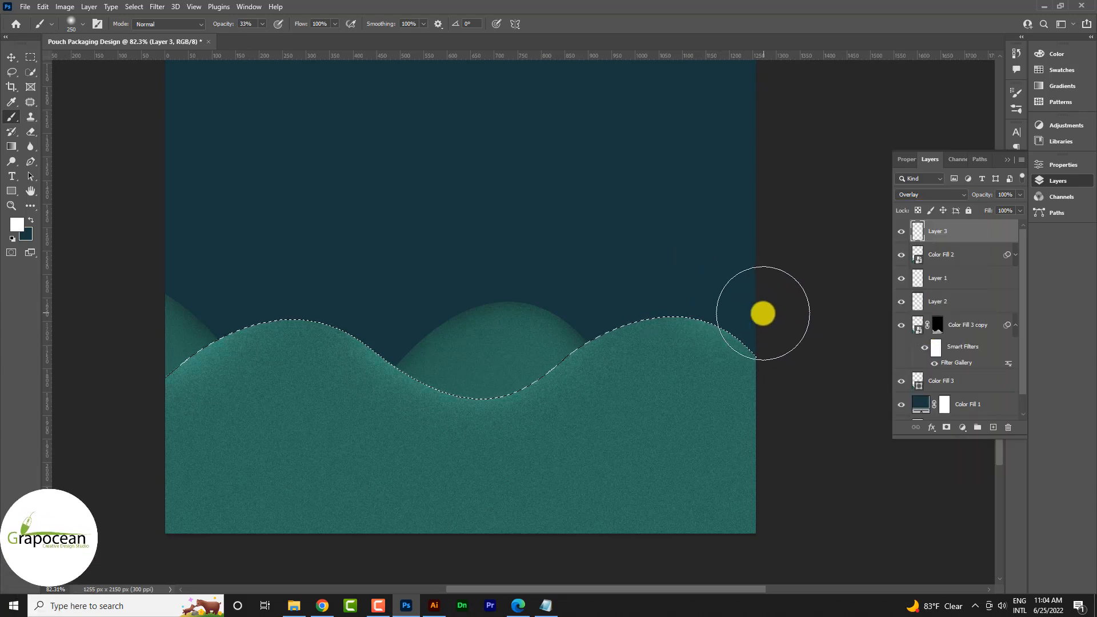
{"action": "left_click", "coordinate": [32, 61]}
{"action": "left_click", "coordinate": [147, 242]}
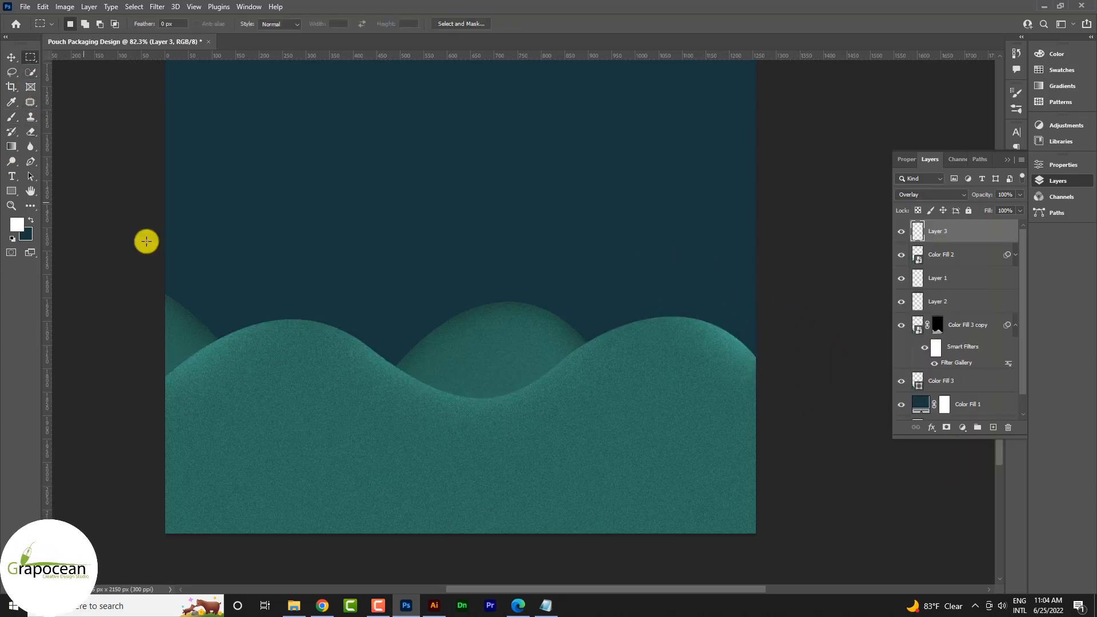
Draw a closed, spiky grass-tuft path with the Pen tool on the left crest of the front wave.
{"action": "scroll", "coordinate": [652, 424], "scroll_direction": "down", "scroll_amount": 4}
{"action": "scroll", "coordinate": [707, 452], "scroll_direction": "up", "scroll_amount": 3}
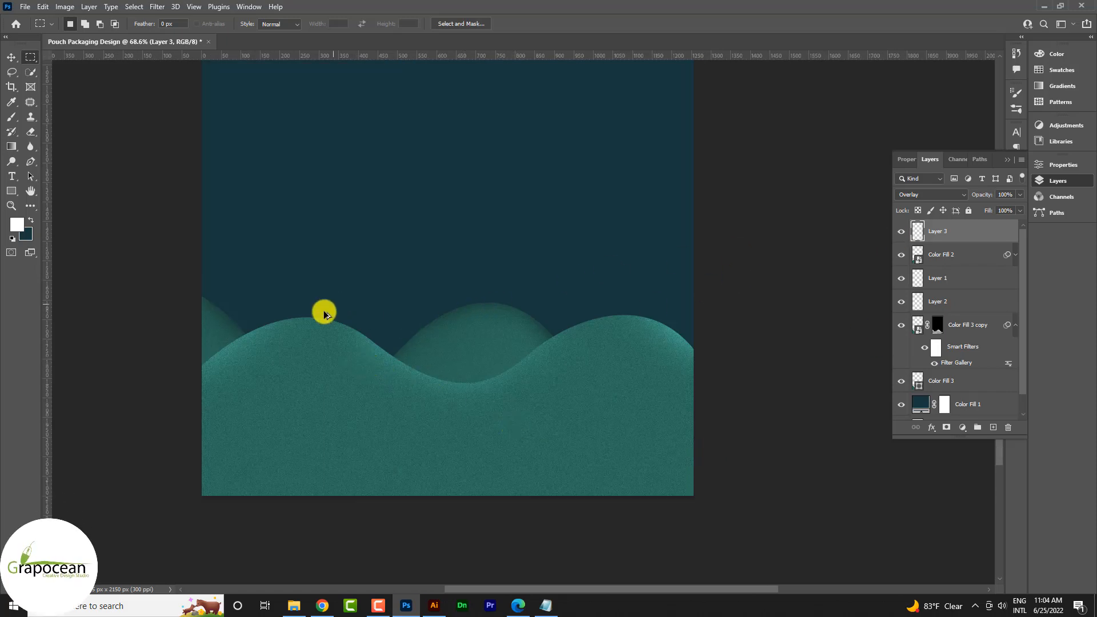
{"action": "key", "text": "ctrl+1"}
{"action": "left_click", "coordinate": [31, 162]}
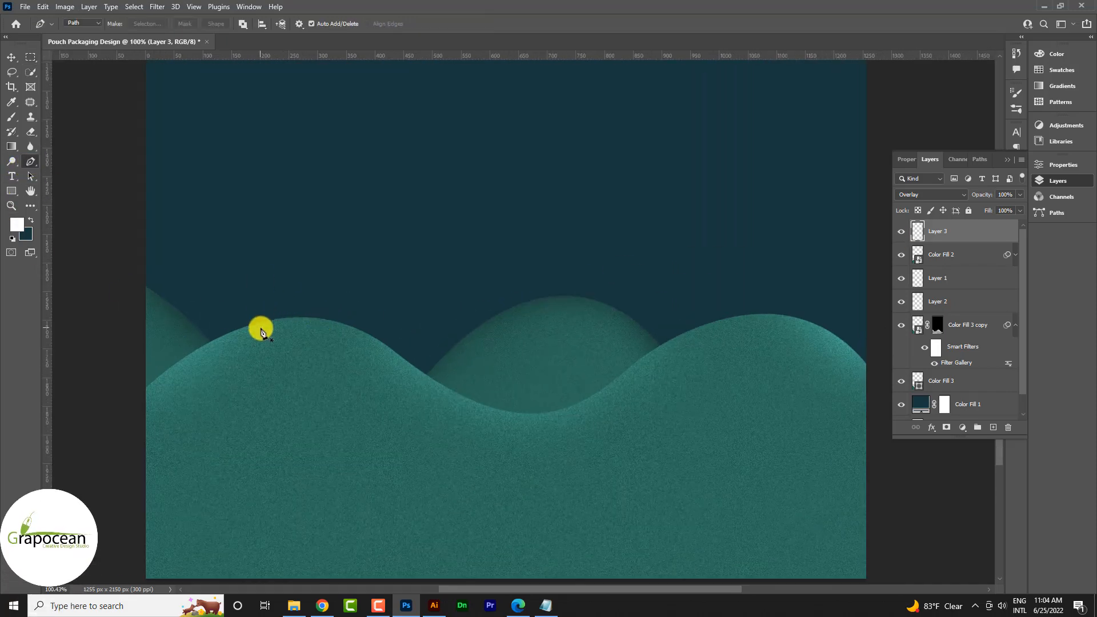
{"action": "left_click", "coordinate": [259, 327]}
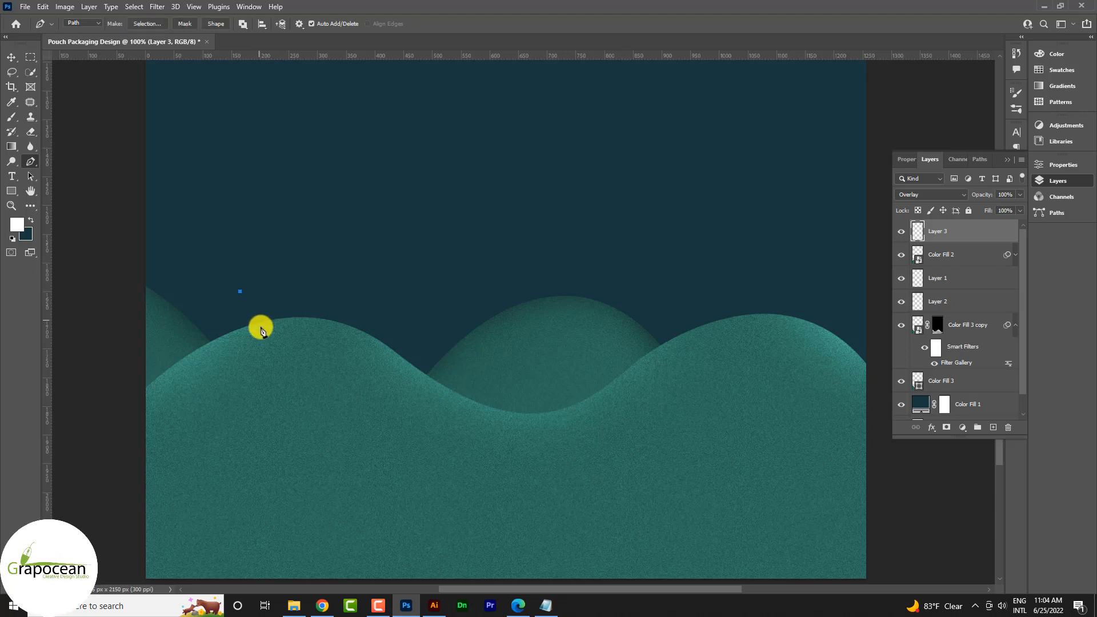
{"action": "key", "text": "ctrl+z"}
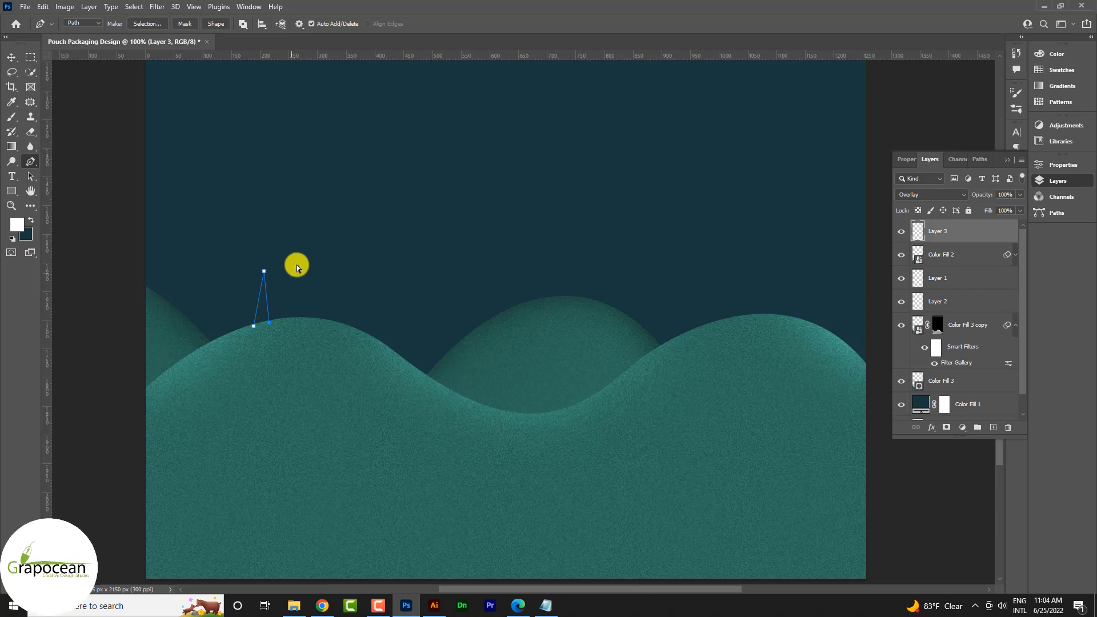
{"action": "left_click", "coordinate": [310, 285]}
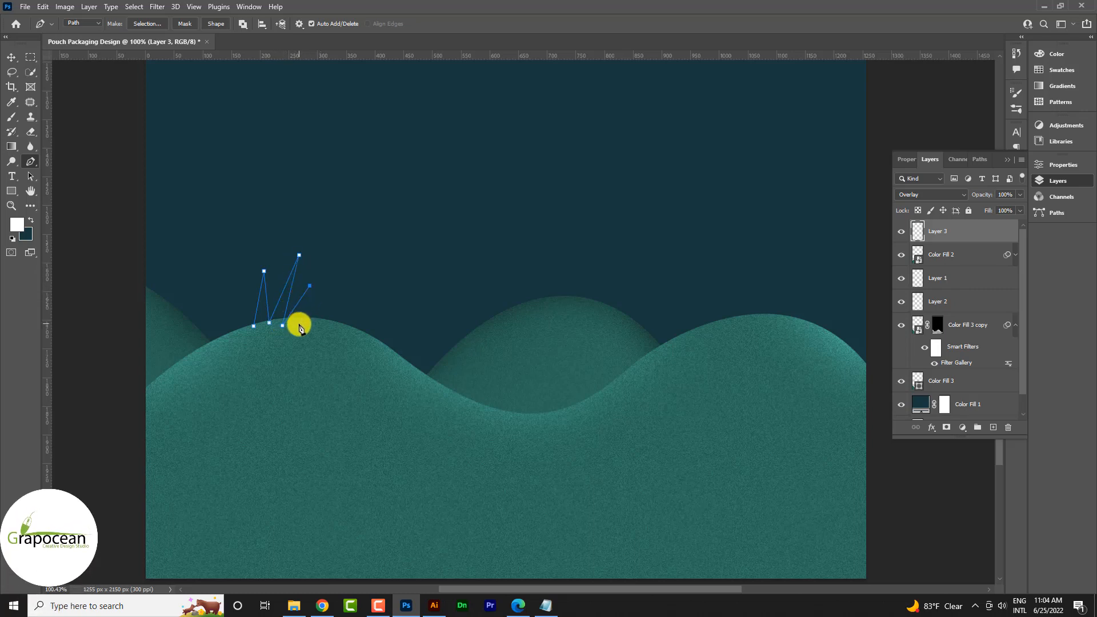
{"action": "left_click", "coordinate": [299, 324]}
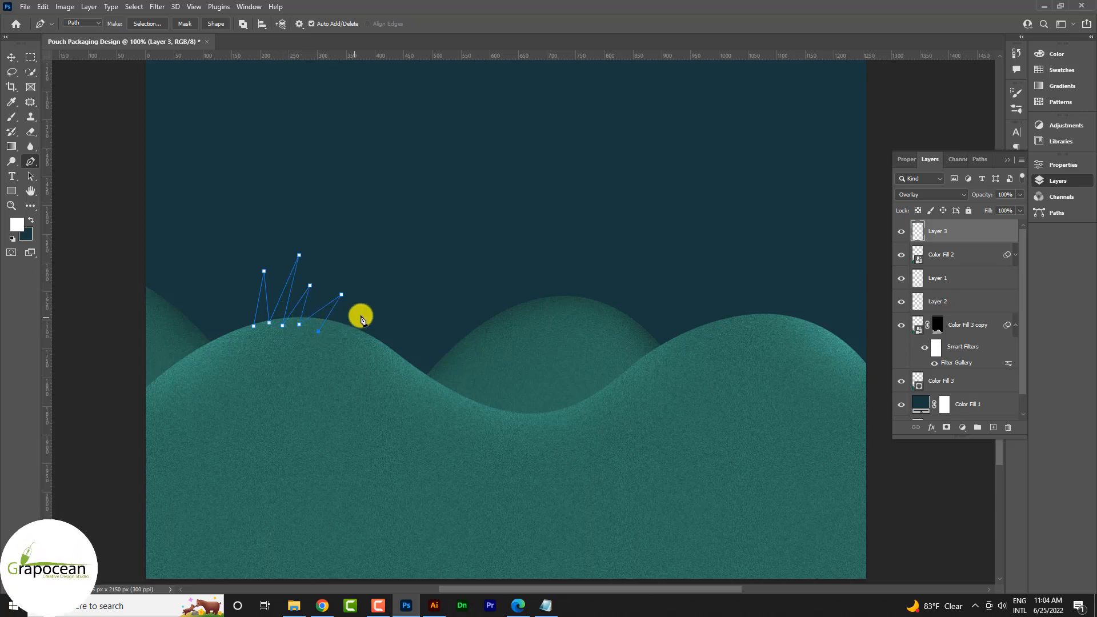
{"action": "left_click", "coordinate": [349, 336]}
{"action": "left_click", "coordinate": [394, 325]}
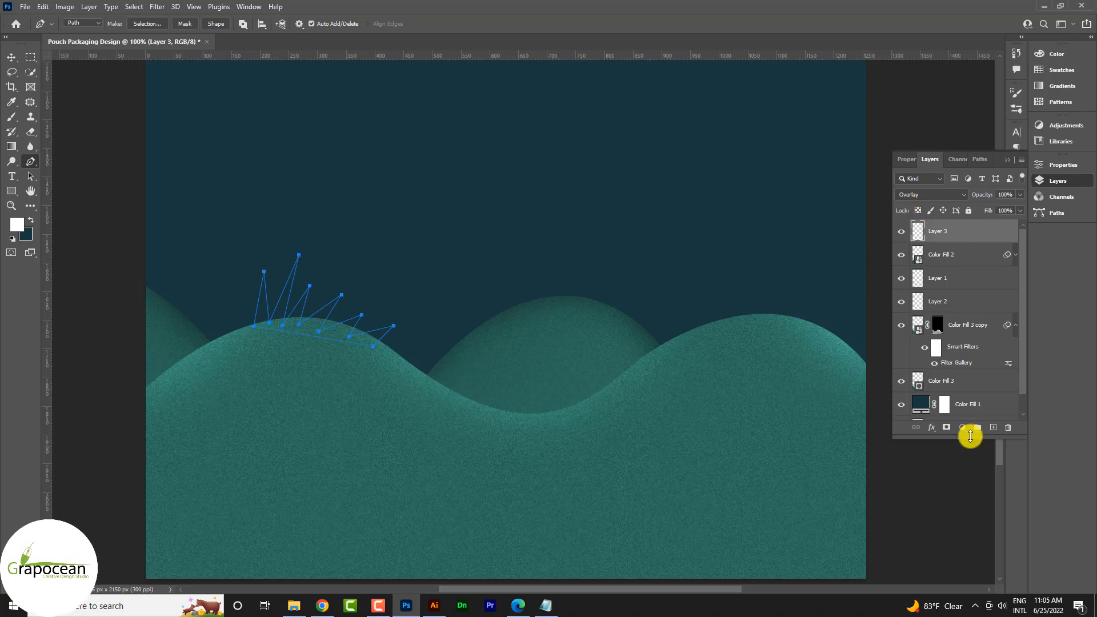
Fill the grass-tuft path with a new solid color layer and set its color to 2C685C.
{"action": "left_click", "coordinate": [962, 427]}
{"action": "left_click", "coordinate": [996, 224]}
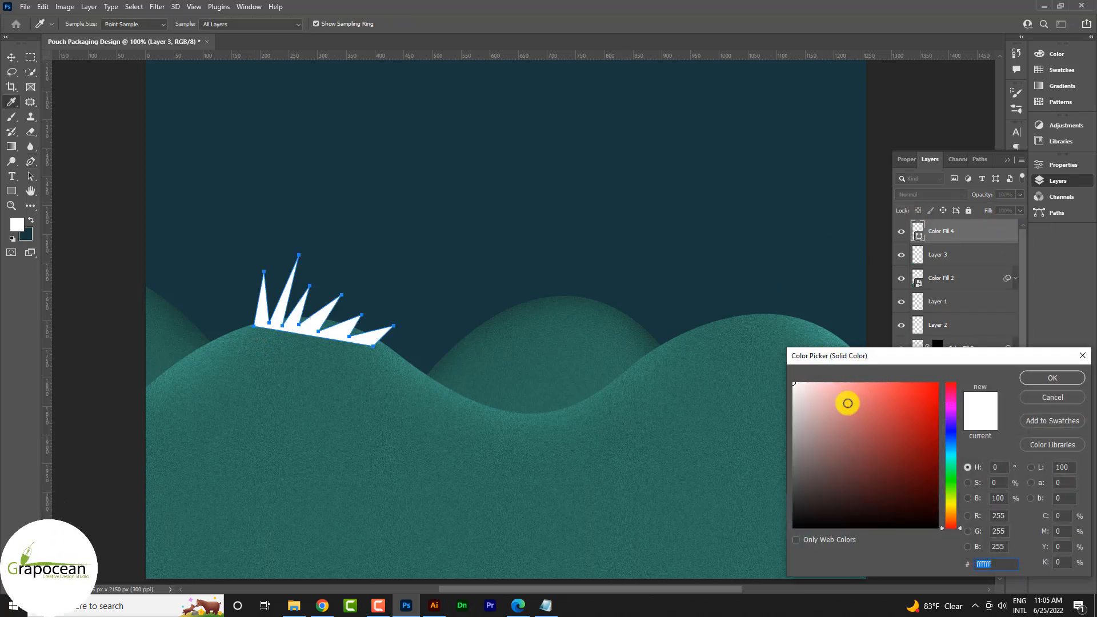
{"action": "left_click", "coordinate": [1039, 375]}
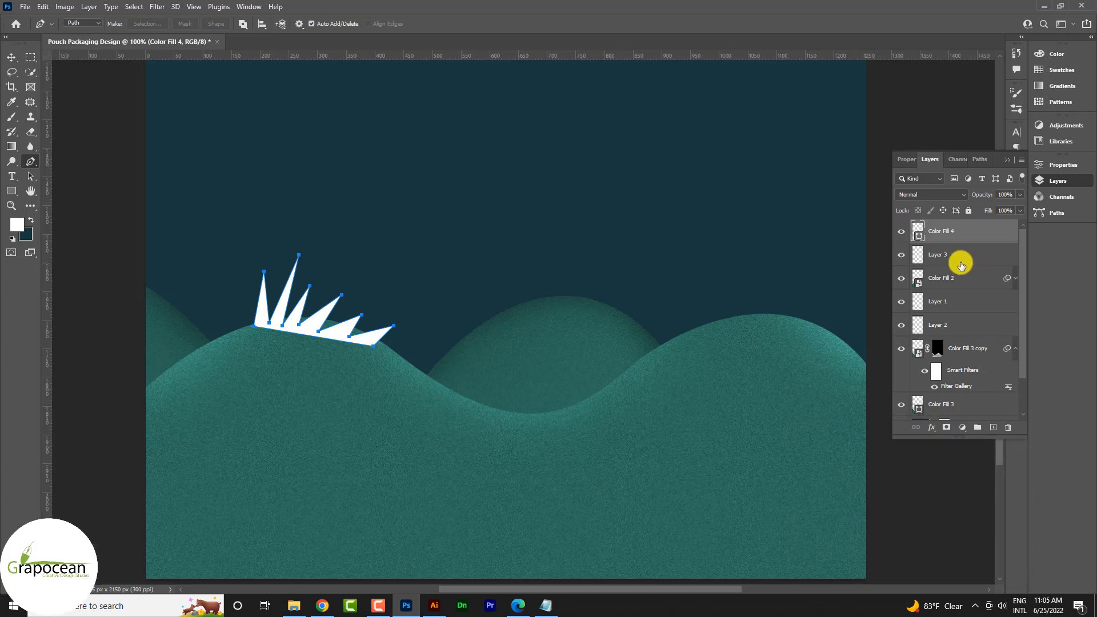
{"action": "double_click", "coordinate": [918, 232]}
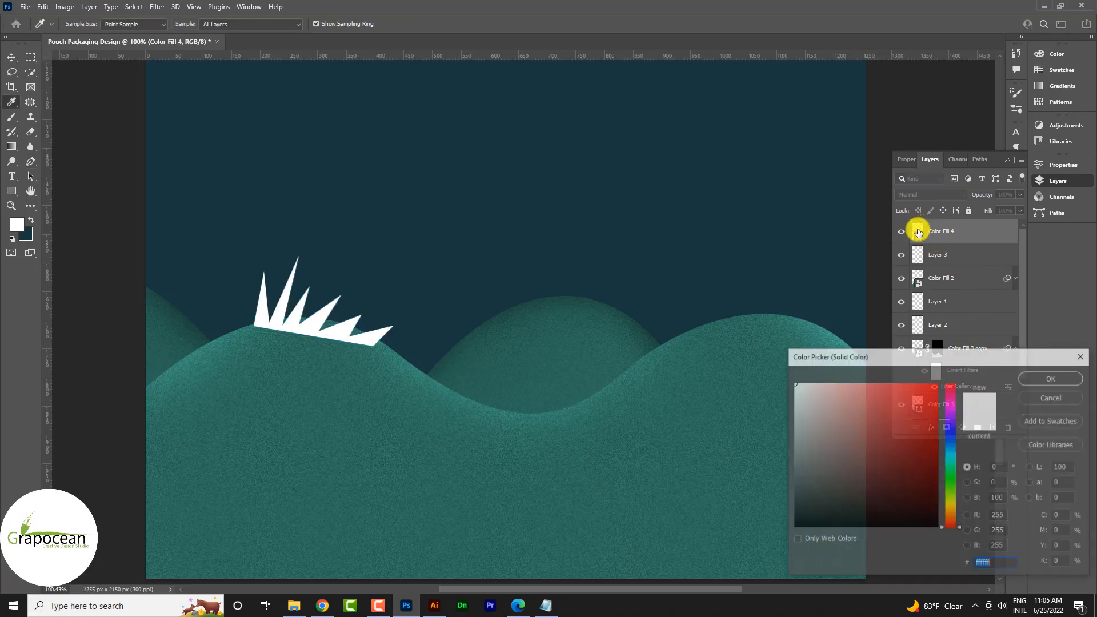
{"action": "double_click", "coordinate": [997, 564]}
{"action": "type", "text": "2C685C"}
{"action": "left_click", "coordinate": [1062, 378]}
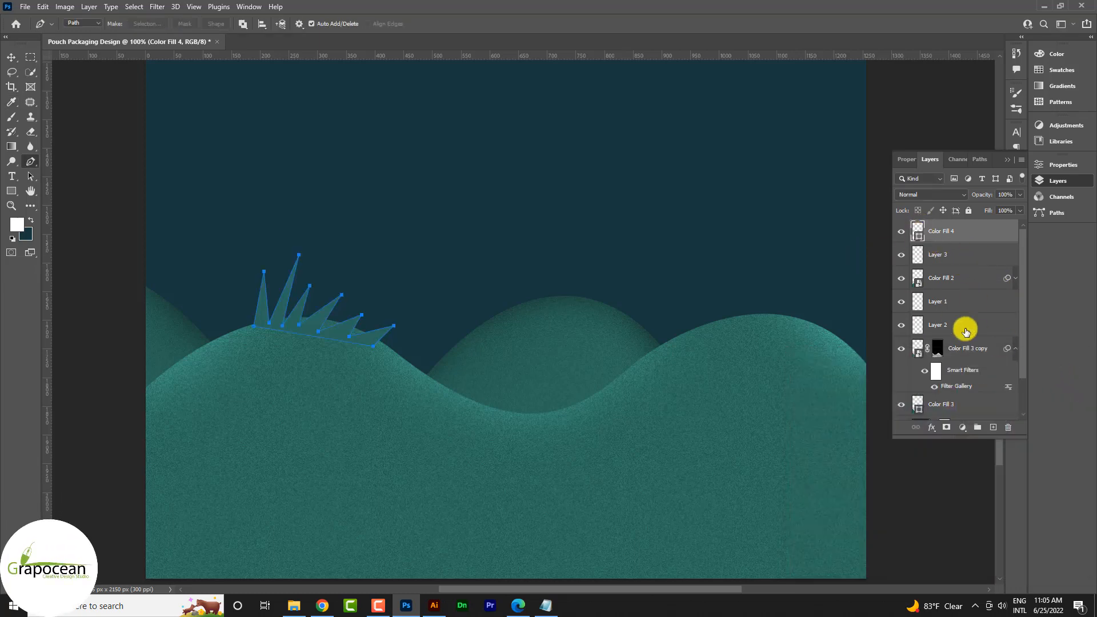
Warp the grass tuft so its base curves along the front wave's left crest and its blades bend.
{"action": "left_click", "coordinate": [11, 57]}
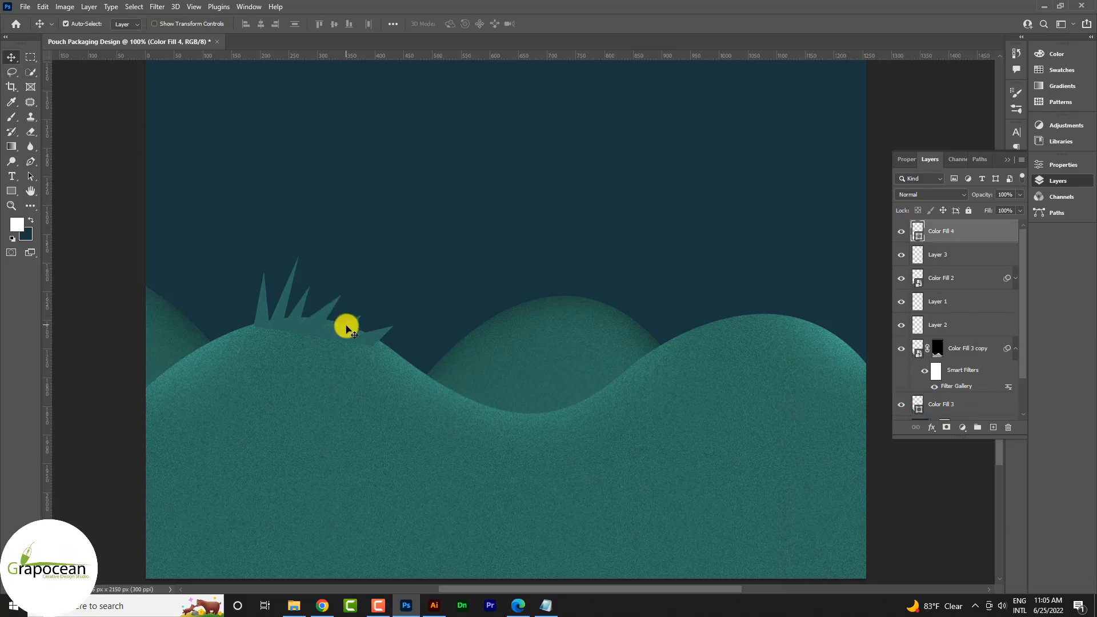
{"action": "key", "text": "ctrl+t"}
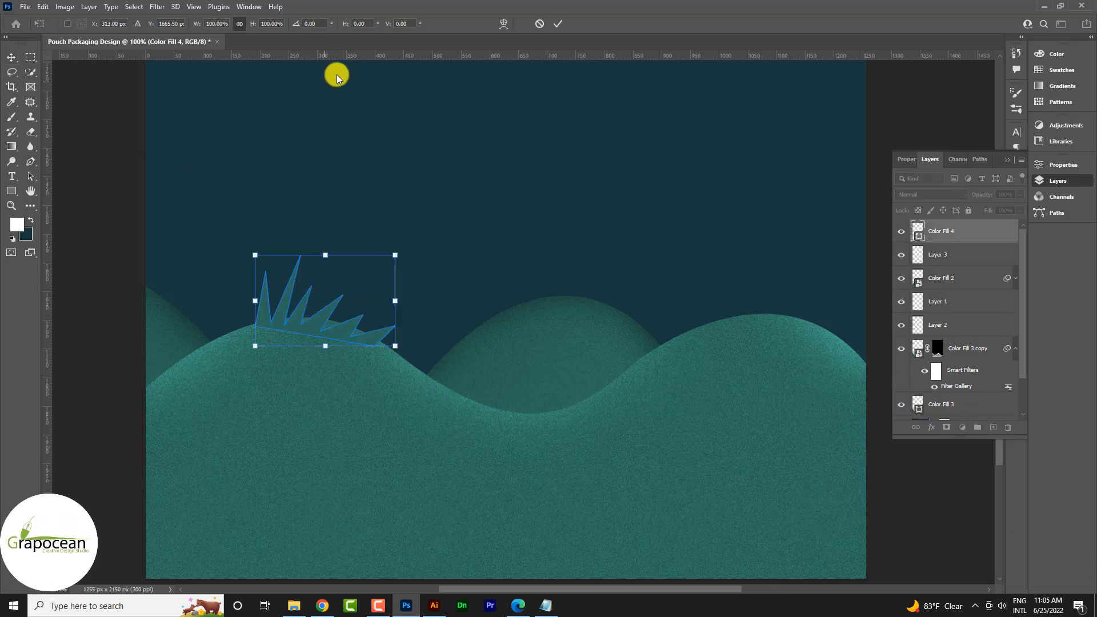
{"action": "left_click", "coordinate": [504, 24]}
{"action": "left_click_drag", "start_coordinate": [345, 325], "coordinate": [303, 313]}
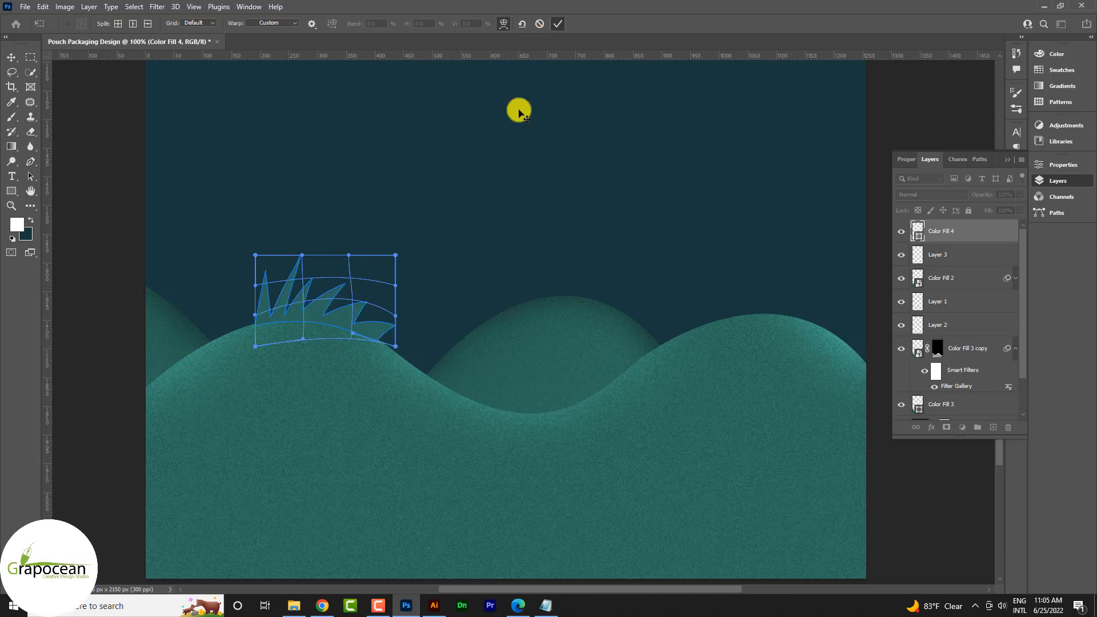
{"action": "key", "text": "Return"}
Add a Bevel & Emboss style to the grass tuft with its shading angle at -175° and altitude at 42°.
{"action": "left_click", "coordinate": [155, 7]}
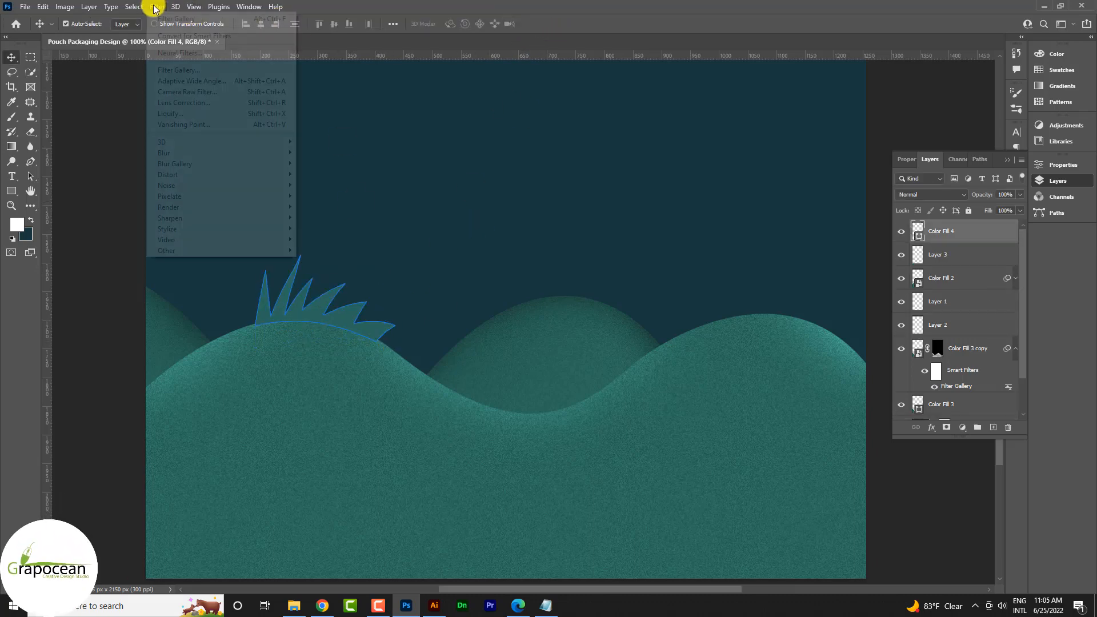
{"action": "left_click", "coordinate": [154, 8]}
{"action": "right_click", "coordinate": [968, 235]}
{"action": "left_click", "coordinate": [908, 112]}
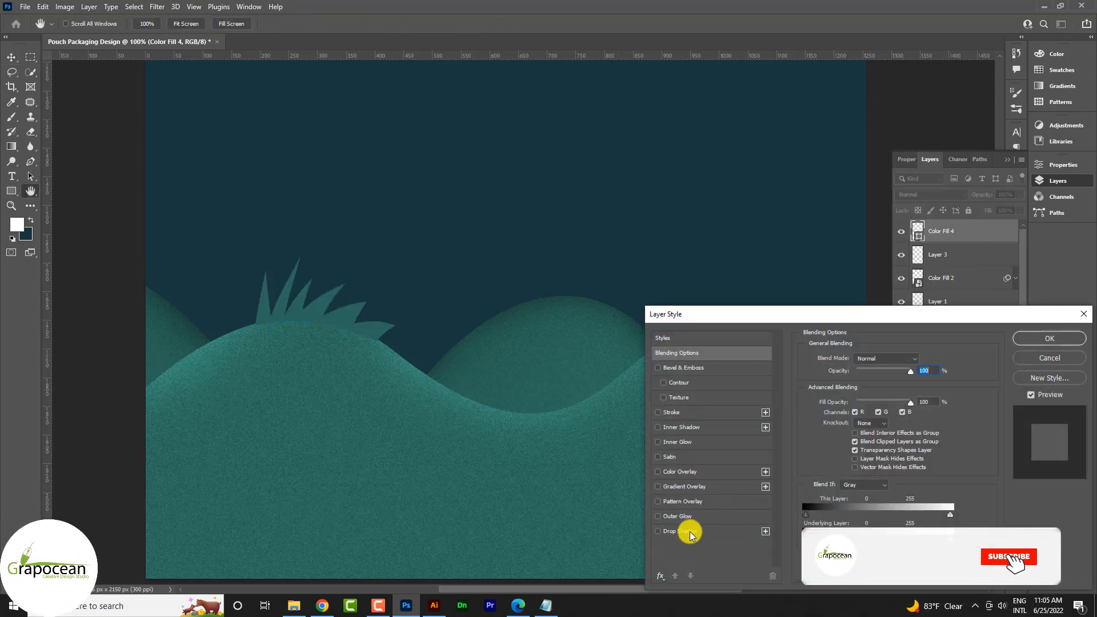
{"action": "left_click", "coordinate": [688, 369]}
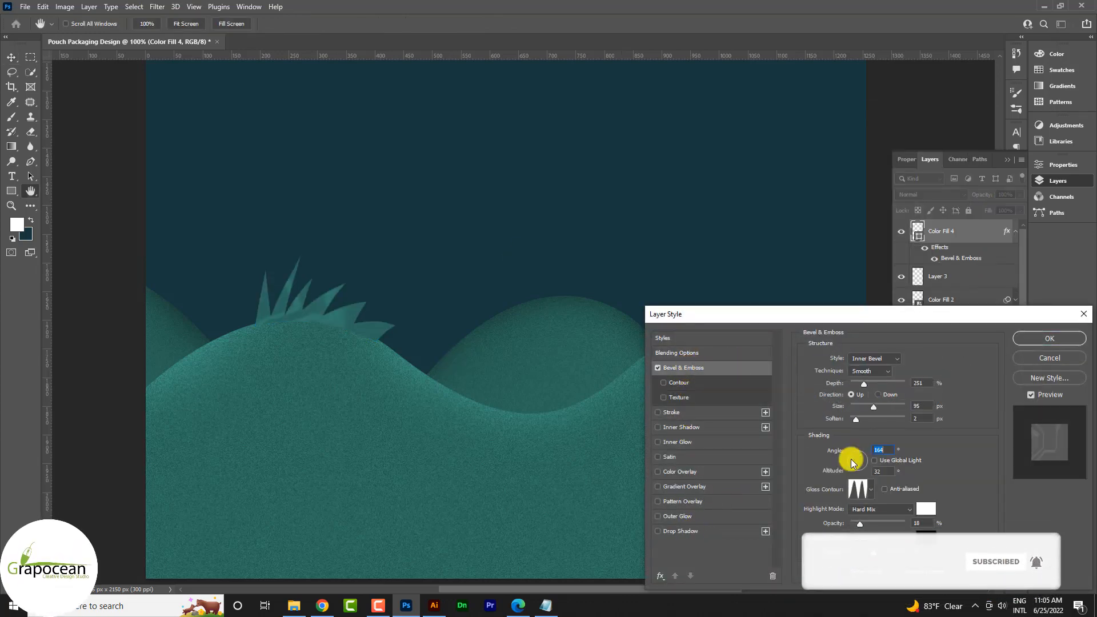
{"action": "left_click", "coordinate": [851, 461]}
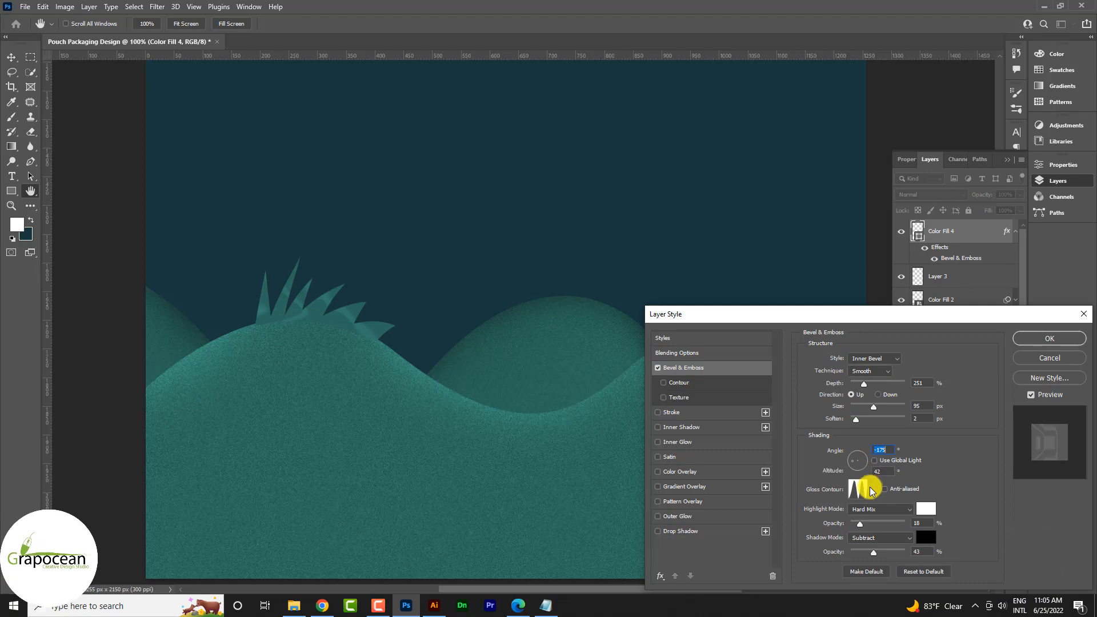
{"action": "left_click", "coordinate": [871, 490]}
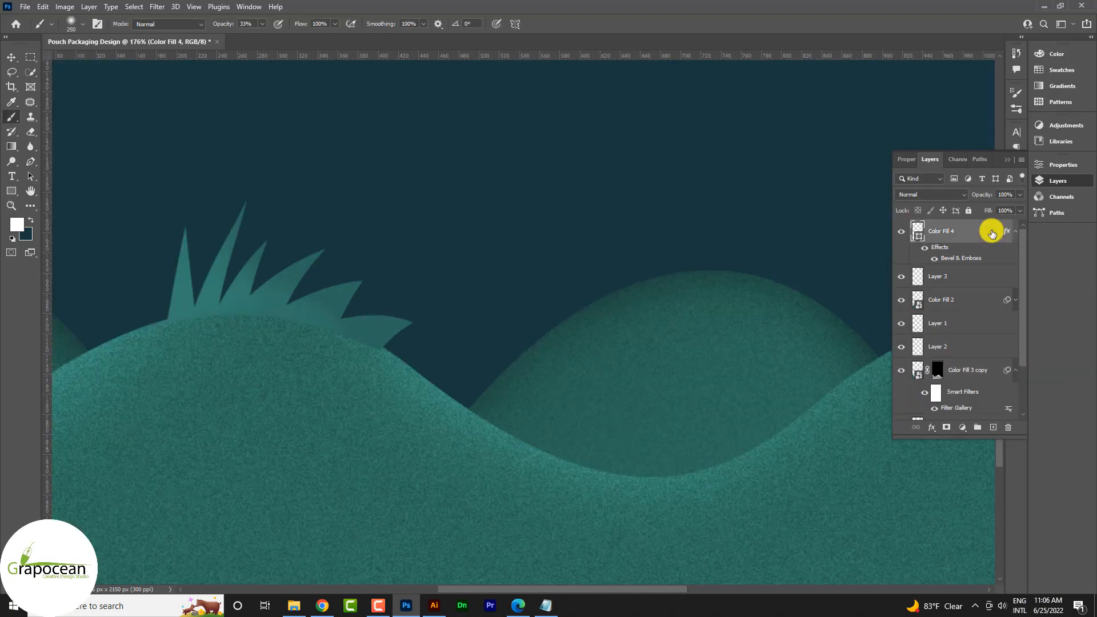
Convert the grass tuft layer Color Fill 4 to a smart object and copy the front wave's Film Grain filter onto it.
{"action": "right_click", "coordinate": [979, 230]}
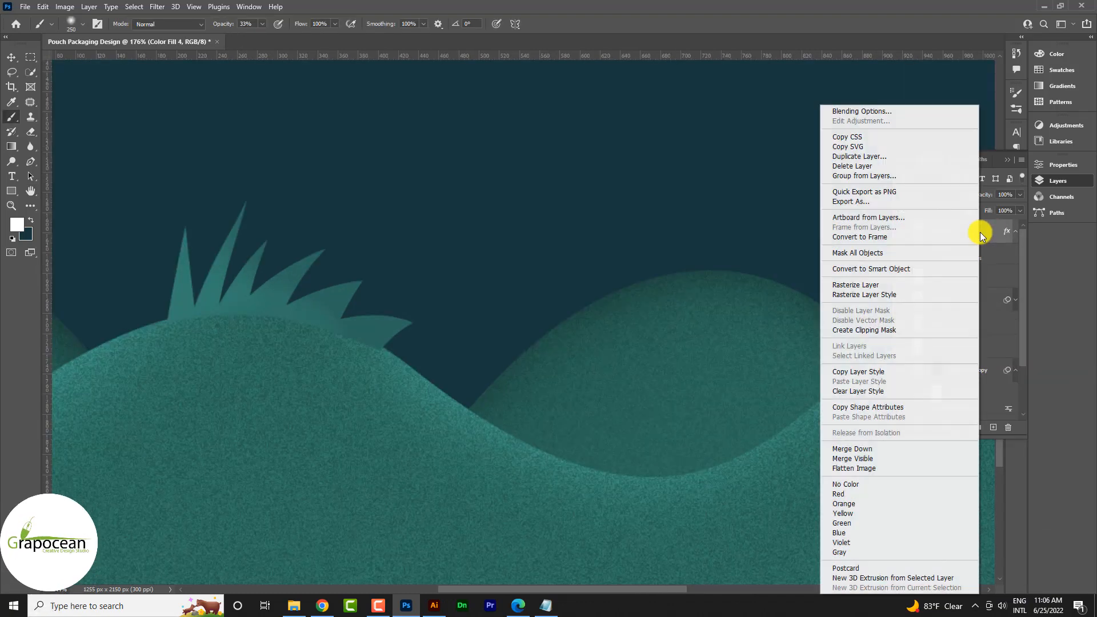
{"action": "left_click", "coordinate": [880, 268]}
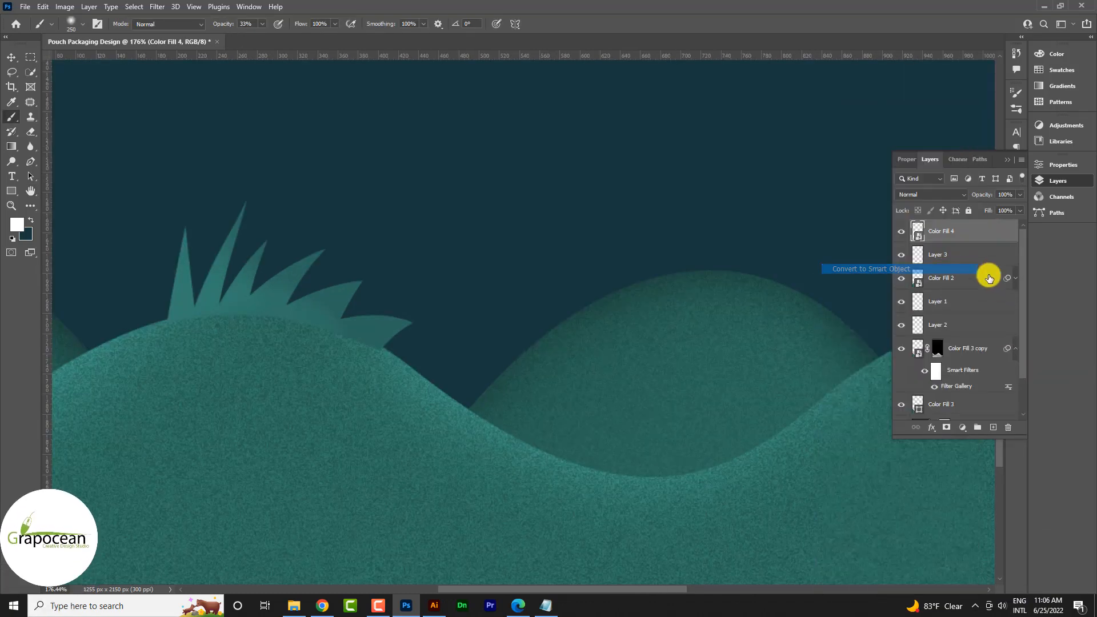
{"action": "scroll", "coordinate": [615, 358], "scroll_direction": "down", "scroll_amount": 8}
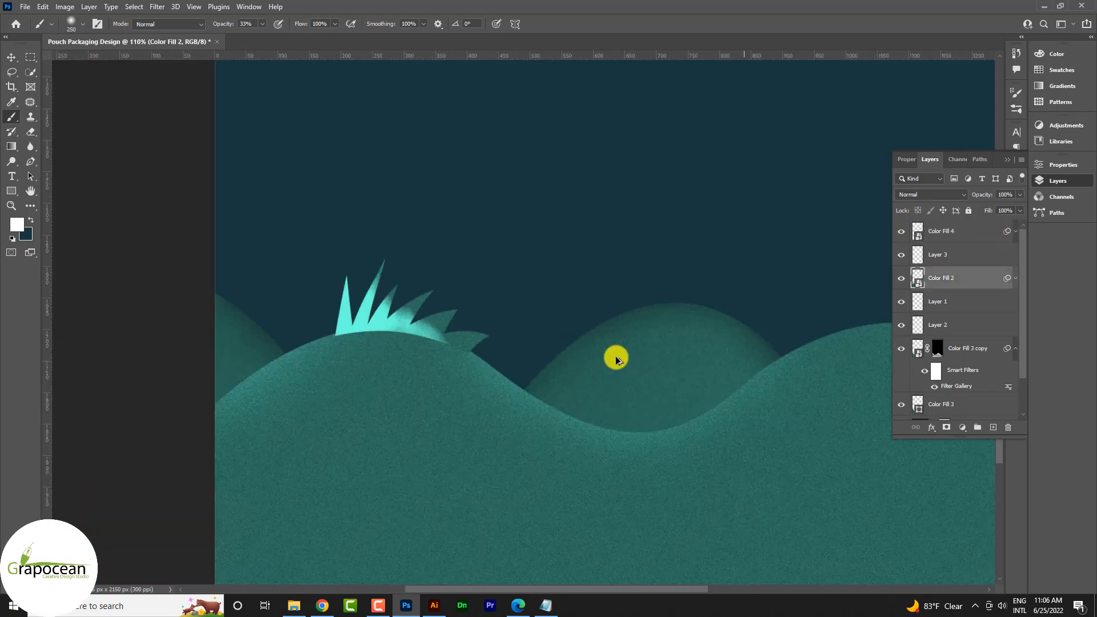
{"action": "scroll", "coordinate": [571, 418], "scroll_direction": "up", "scroll_amount": 5}
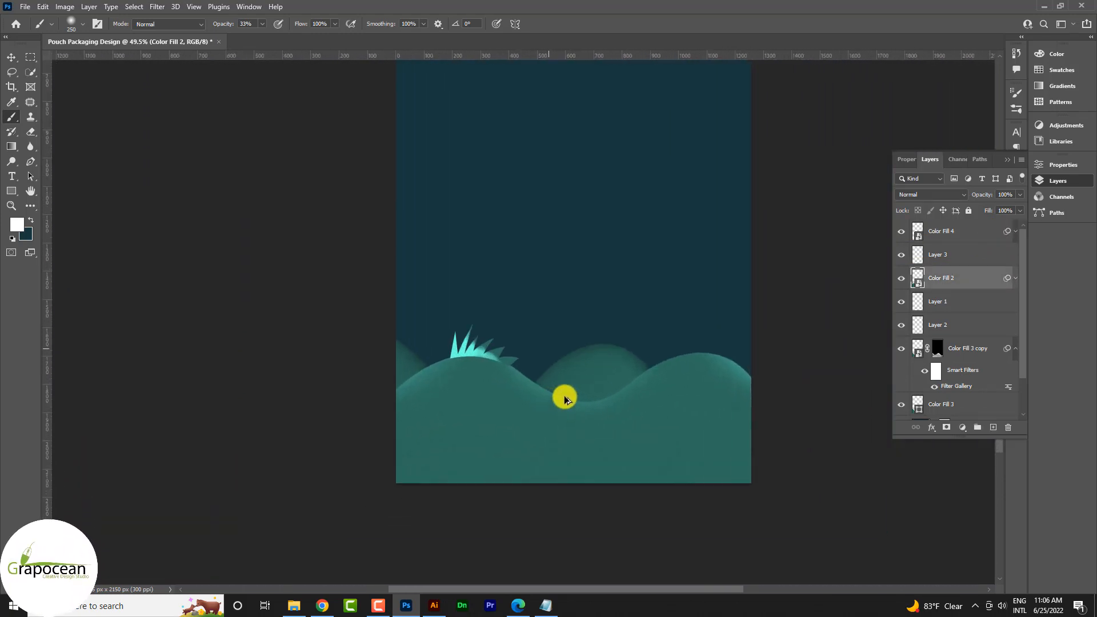
Set the grass tuft's Film Grain filter to Grain 5 and Intensity 2.
{"action": "left_click", "coordinate": [1009, 236]}
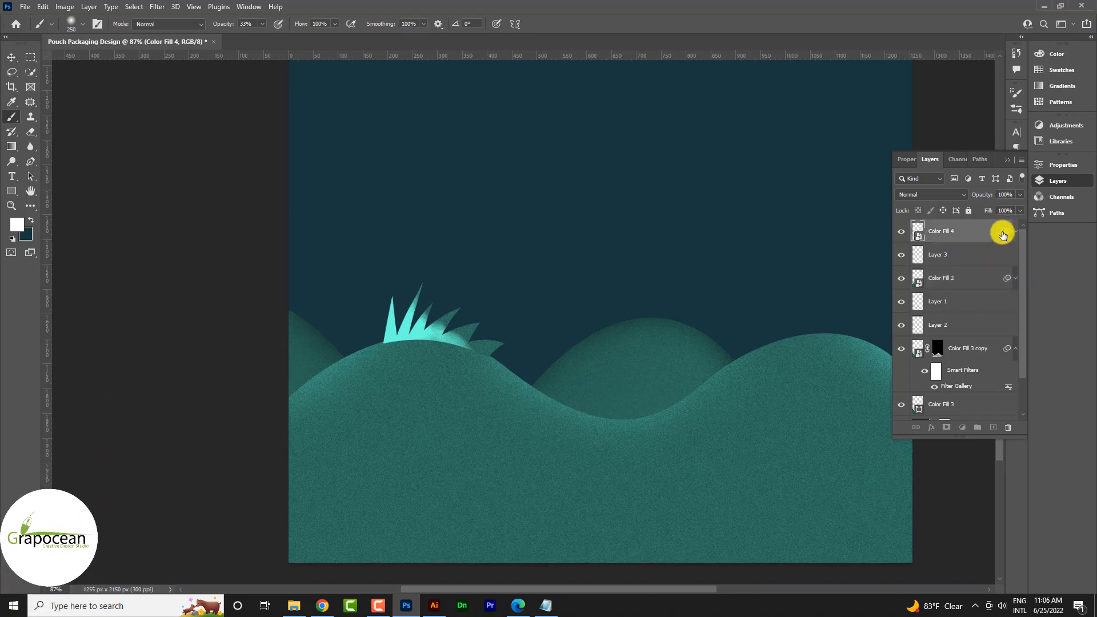
{"action": "left_click", "coordinate": [1016, 231]}
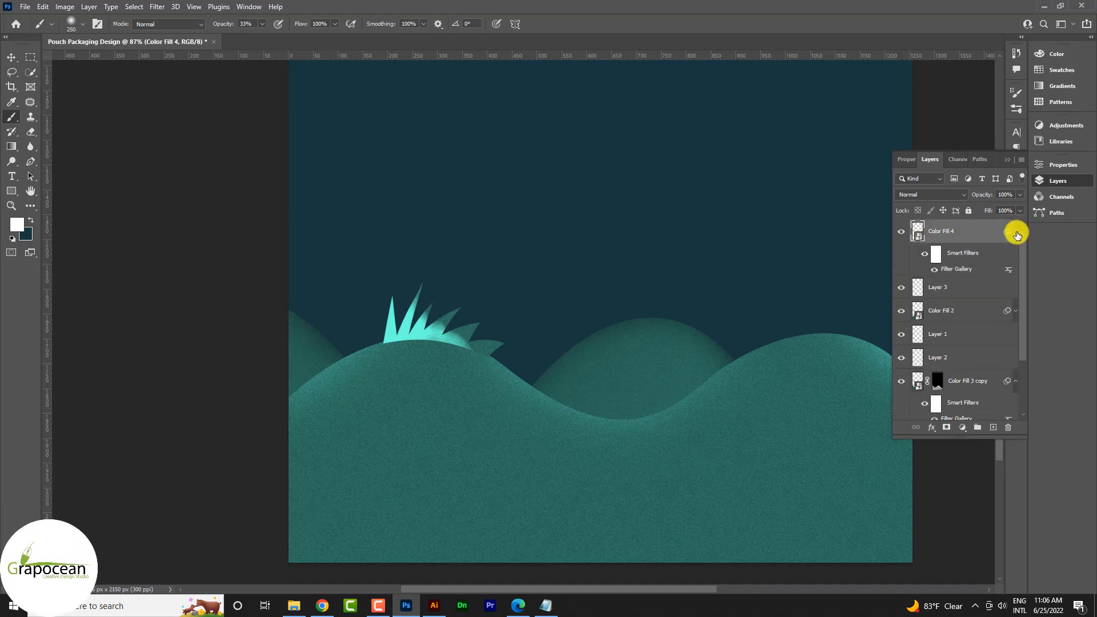
{"action": "double_click", "coordinate": [965, 273]}
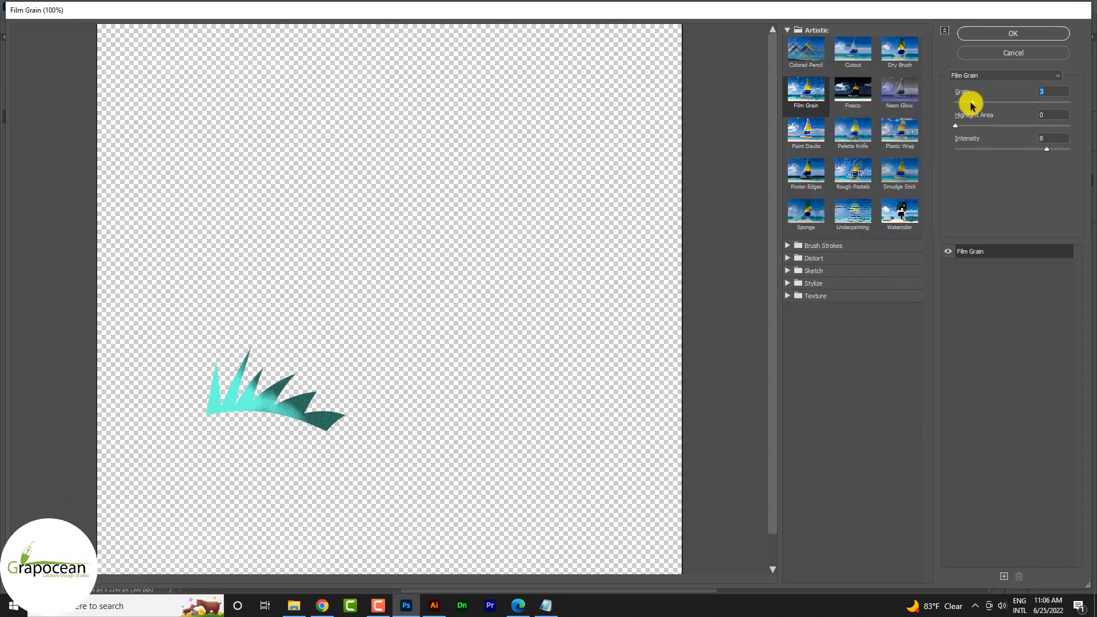
{"action": "left_click_drag", "start_coordinate": [1047, 153], "coordinate": [978, 153]}
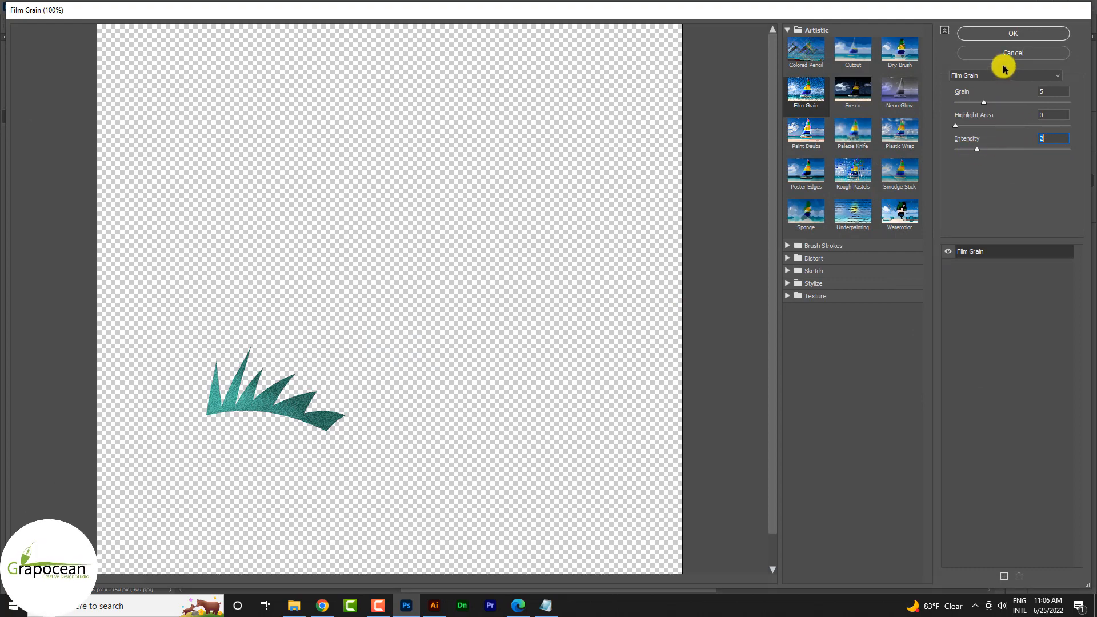
{"action": "left_click", "coordinate": [1022, 35]}
Convert the background layer Color Fill 1 to a smart object and copy the Film Grain filter from Color Fill 3 copy onto it.
{"action": "scroll", "coordinate": [385, 390], "scroll_direction": "down", "scroll_amount": 10}
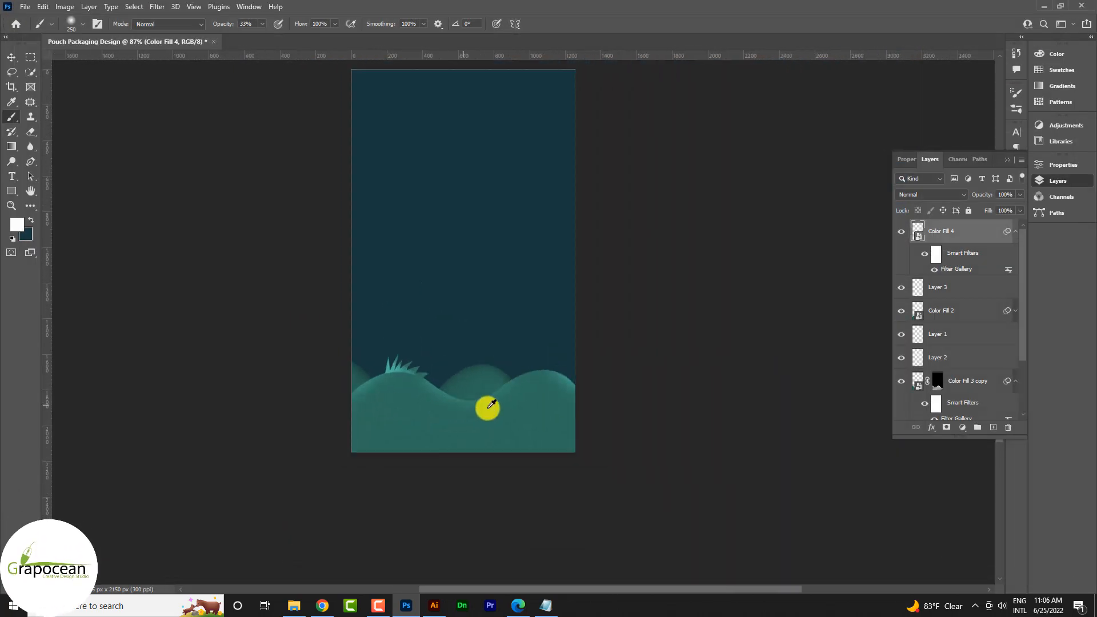
{"action": "scroll", "coordinate": [486, 406], "scroll_direction": "up", "scroll_amount": 5}
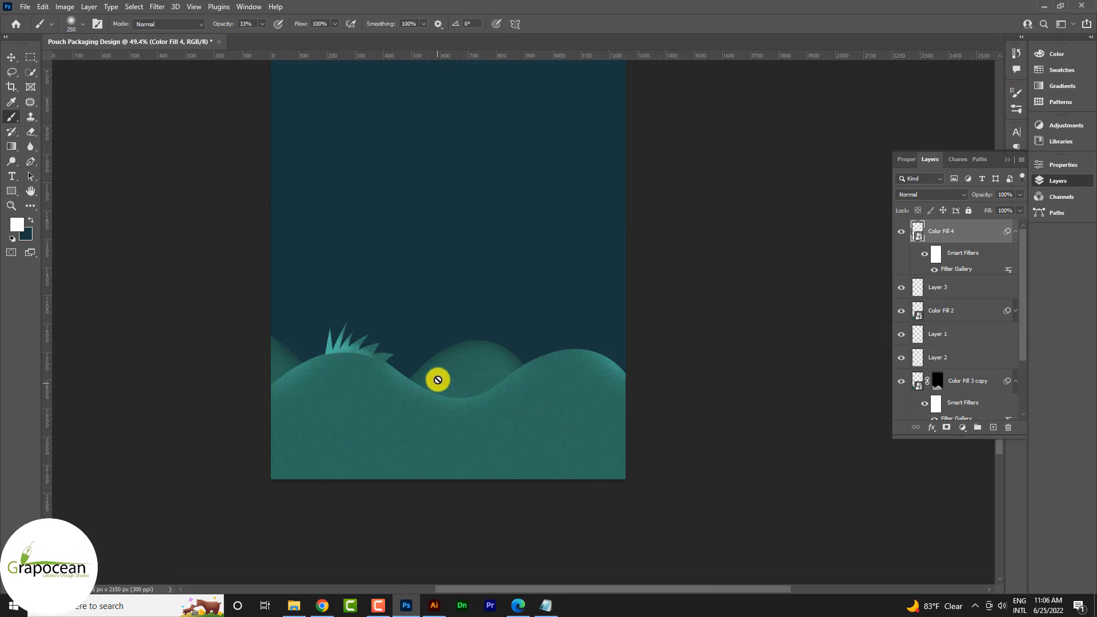
{"action": "scroll", "coordinate": [443, 379], "scroll_direction": "up", "scroll_amount": 1}
{"action": "scroll", "coordinate": [446, 380], "scroll_direction": "down", "scroll_amount": 3}
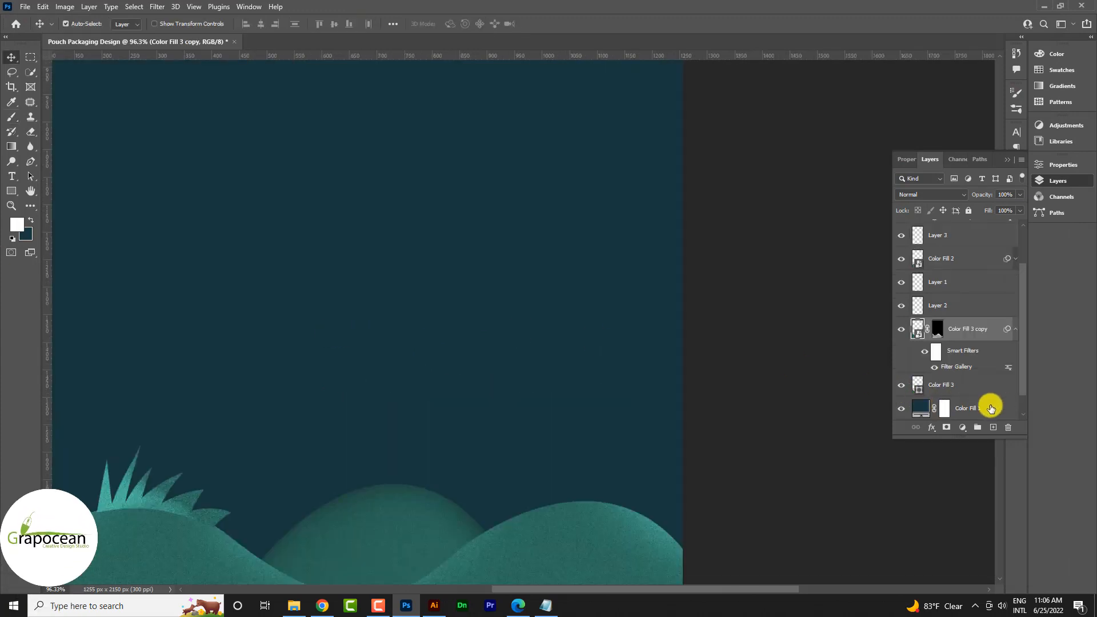
{"action": "right_click", "coordinate": [978, 408]}
{"action": "left_click", "coordinate": [902, 266]}
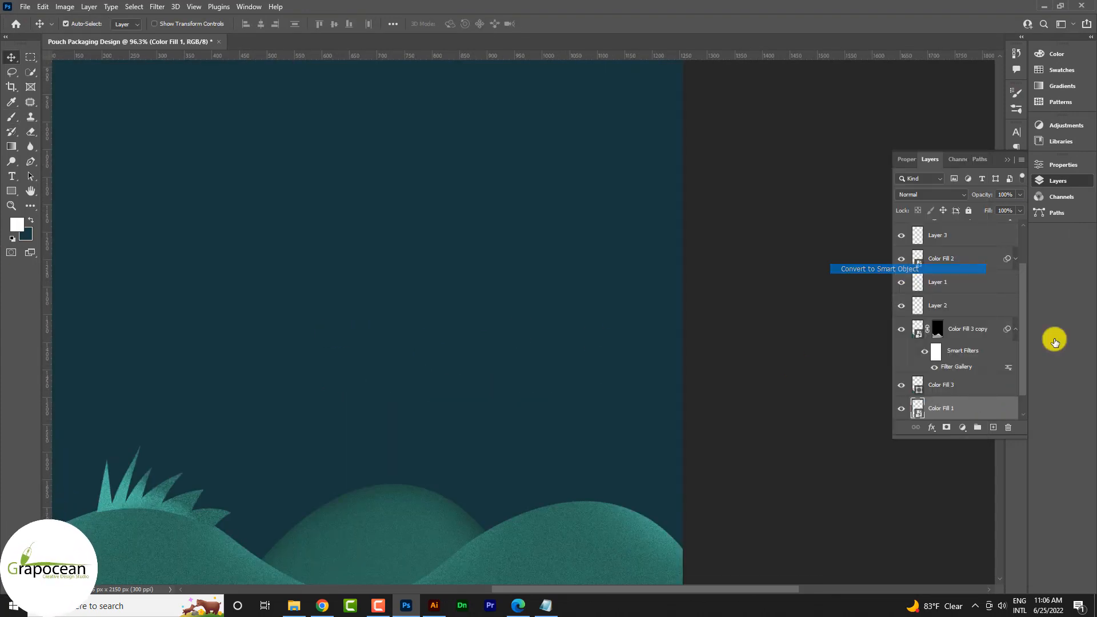
{"action": "left_click_drag", "start_coordinate": [1009, 331], "coordinate": [1006, 412]}
{"action": "scroll", "coordinate": [689, 415], "scroll_direction": "down", "scroll_amount": 4}
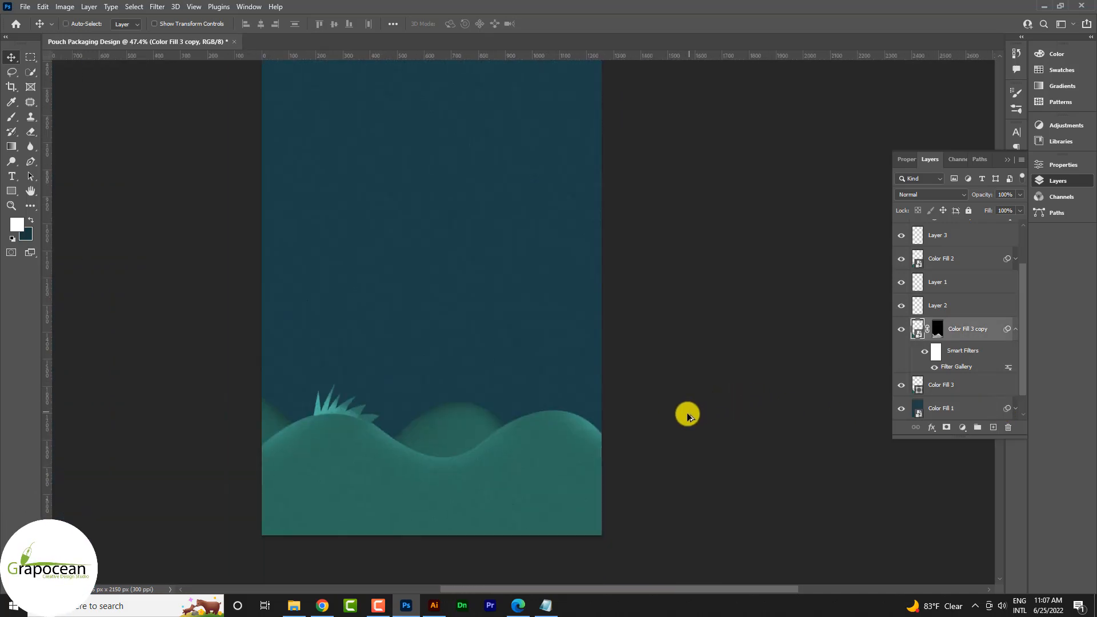
Set the Film Grain filter of the background layer Color Fill 1 to Grain 1 and Intensity 4.
{"action": "left_click", "coordinate": [1007, 411]}
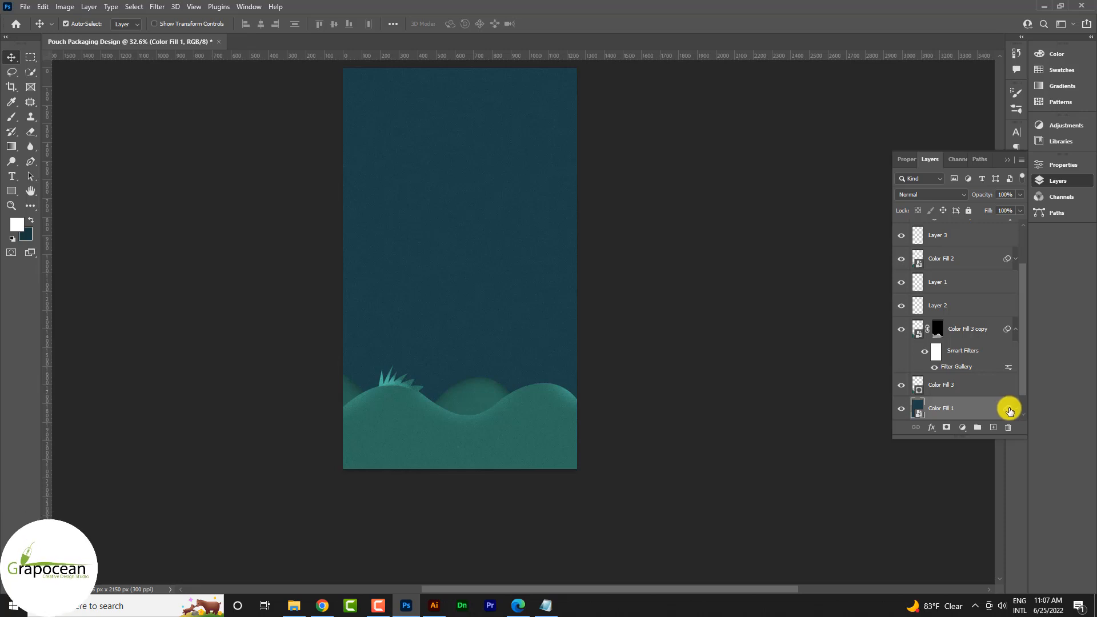
{"action": "scroll", "coordinate": [1009, 400], "scroll_direction": "down", "scroll_amount": 1}
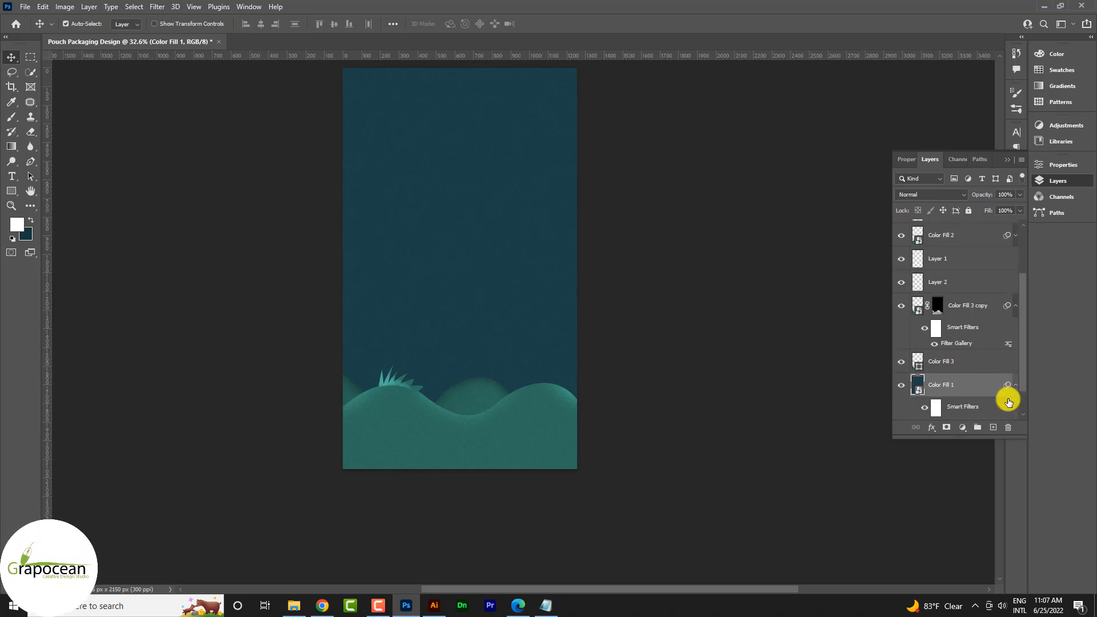
{"action": "scroll", "coordinate": [965, 408], "scroll_direction": "down", "scroll_amount": 1}
{"action": "double_click", "coordinate": [966, 388]}
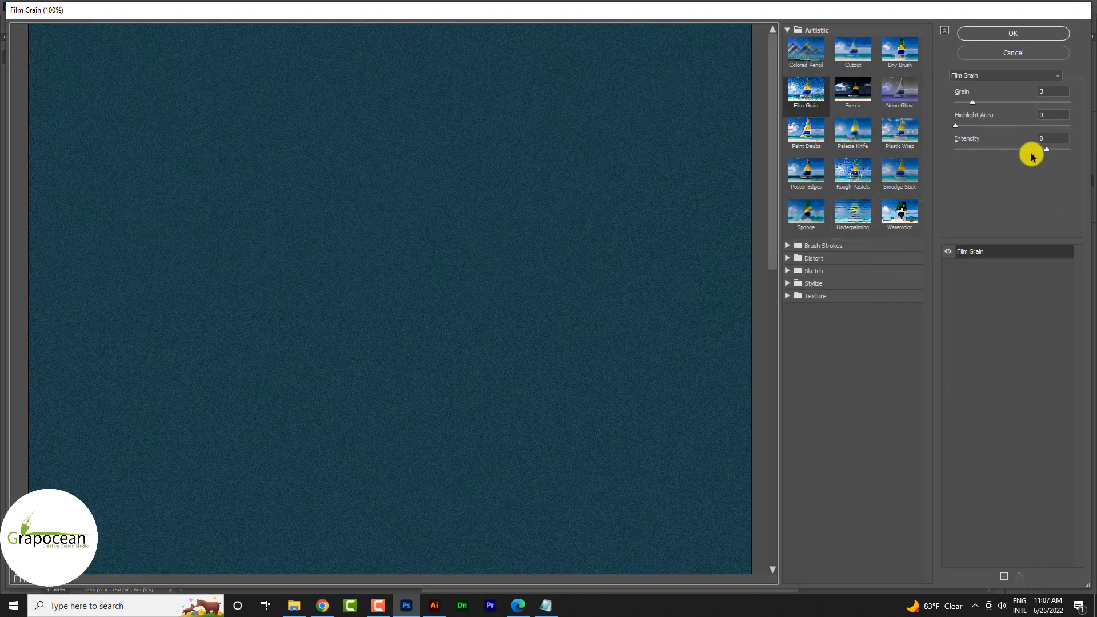
{"action": "left_click_drag", "start_coordinate": [1047, 148], "coordinate": [1006, 152]}
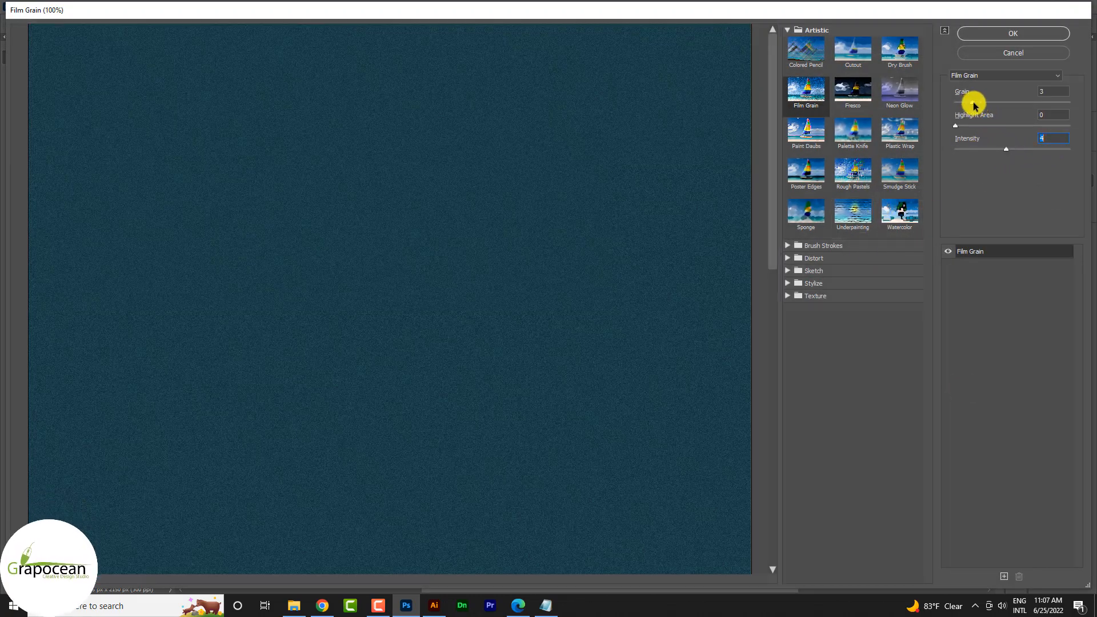
{"action": "left_click_drag", "start_coordinate": [962, 101], "coordinate": [965, 103]}
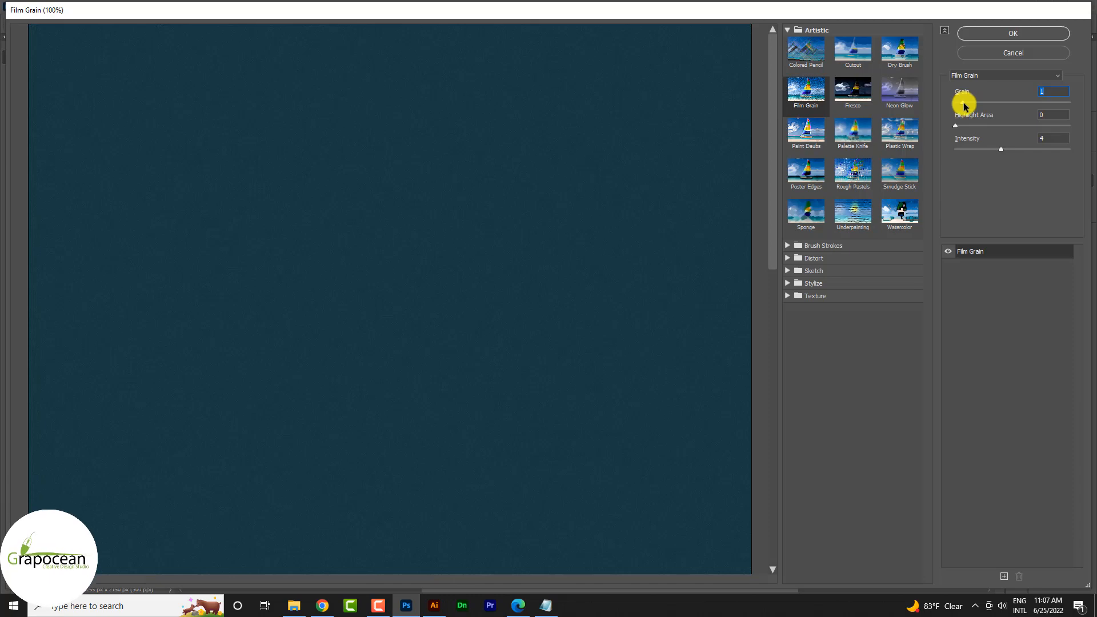
{"action": "left_click", "coordinate": [1017, 27]}
{"action": "scroll", "coordinate": [495, 348], "scroll_direction": "down", "scroll_amount": 2}
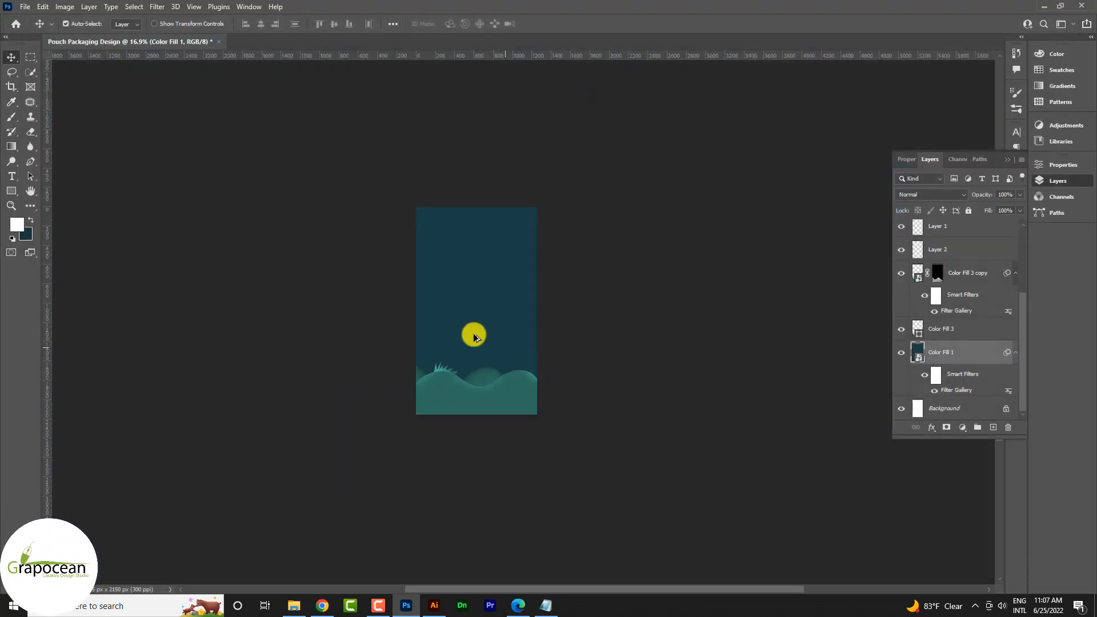
{"action": "scroll", "coordinate": [474, 337], "scroll_direction": "up", "scroll_amount": 2}
{"action": "scroll", "coordinate": [526, 371], "scroll_direction": "left", "scroll_amount": 1}
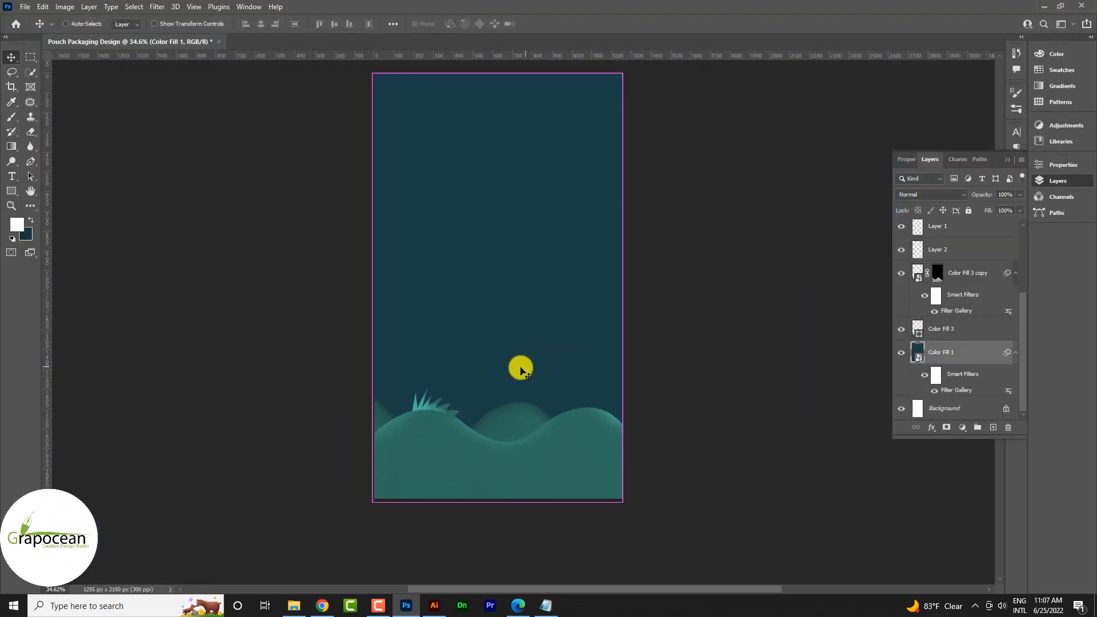
{"action": "scroll", "coordinate": [469, 423], "scroll_direction": "up", "scroll_amount": 1}
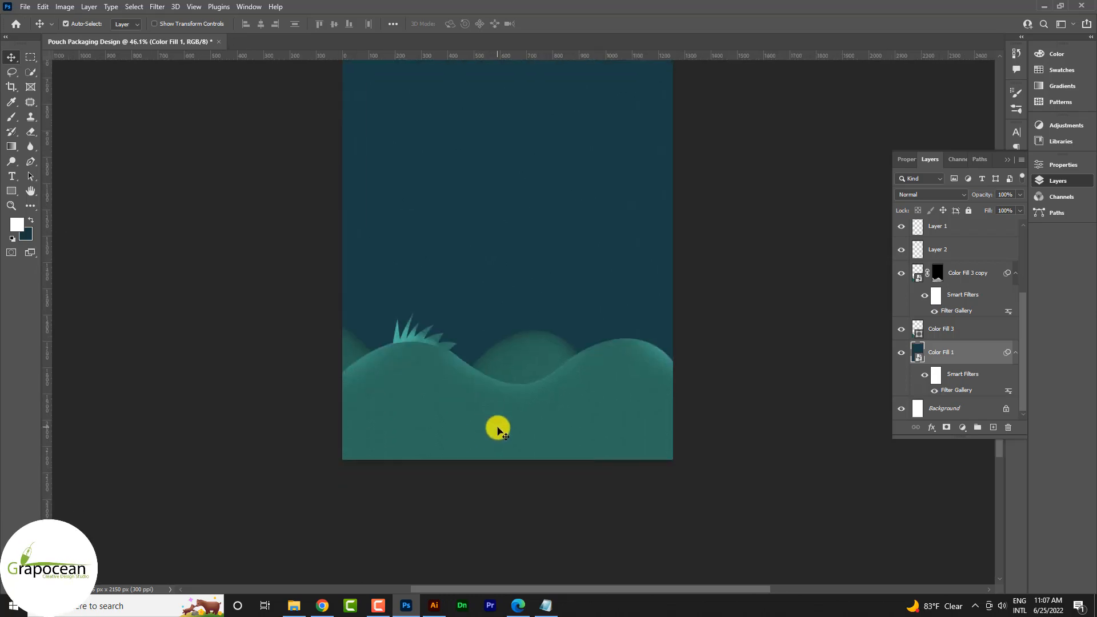
Switch to Illustrator and move the palm leaf silhouette up, clear of the other leaf silhouettes.
{"action": "left_click", "coordinate": [434, 606]}
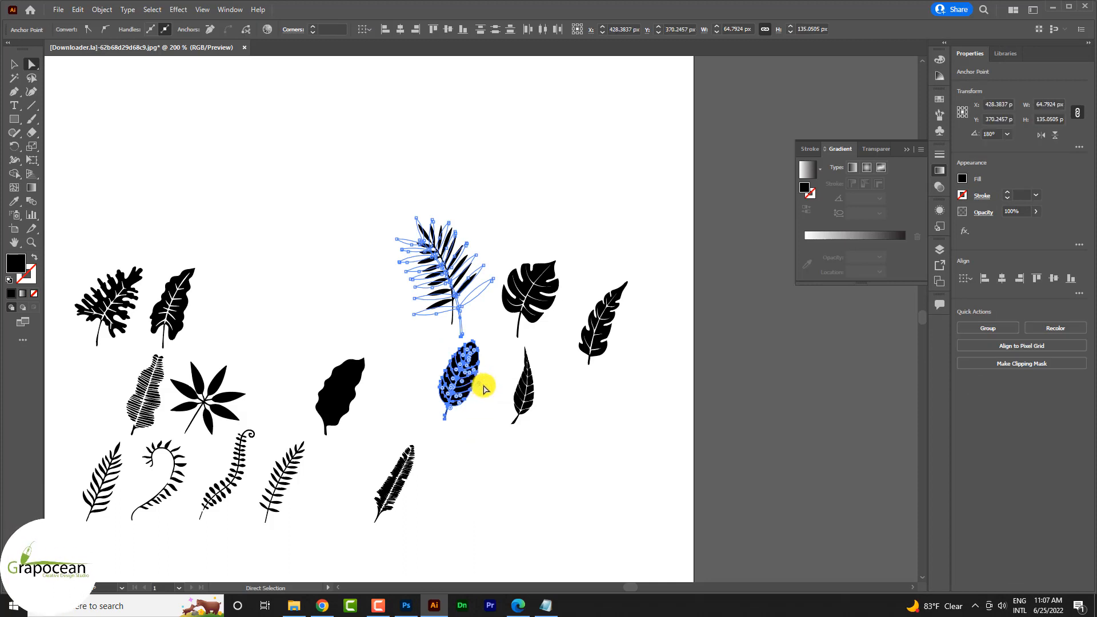
{"action": "left_click", "coordinate": [483, 385]}
{"action": "left_click_drag", "start_coordinate": [453, 269], "coordinate": [492, 393]}
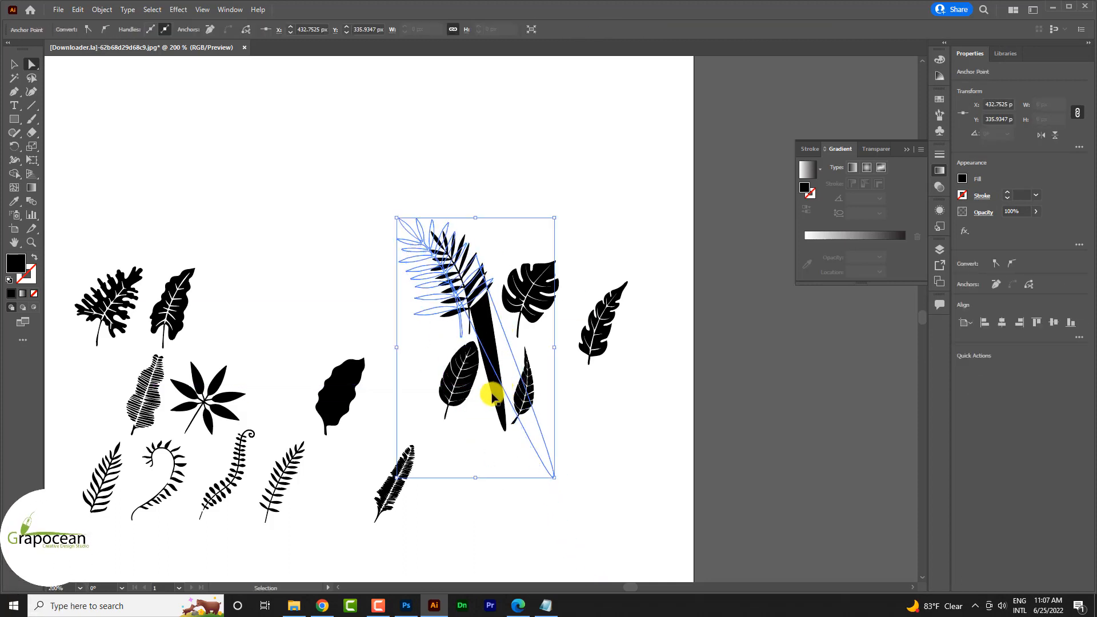
{"action": "key", "text": "ctrl+z"}
{"action": "left_click", "coordinate": [14, 64]}
{"action": "left_click", "coordinate": [217, 177]}
{"action": "left_click_drag", "start_coordinate": [449, 247], "coordinate": [435, 165]}
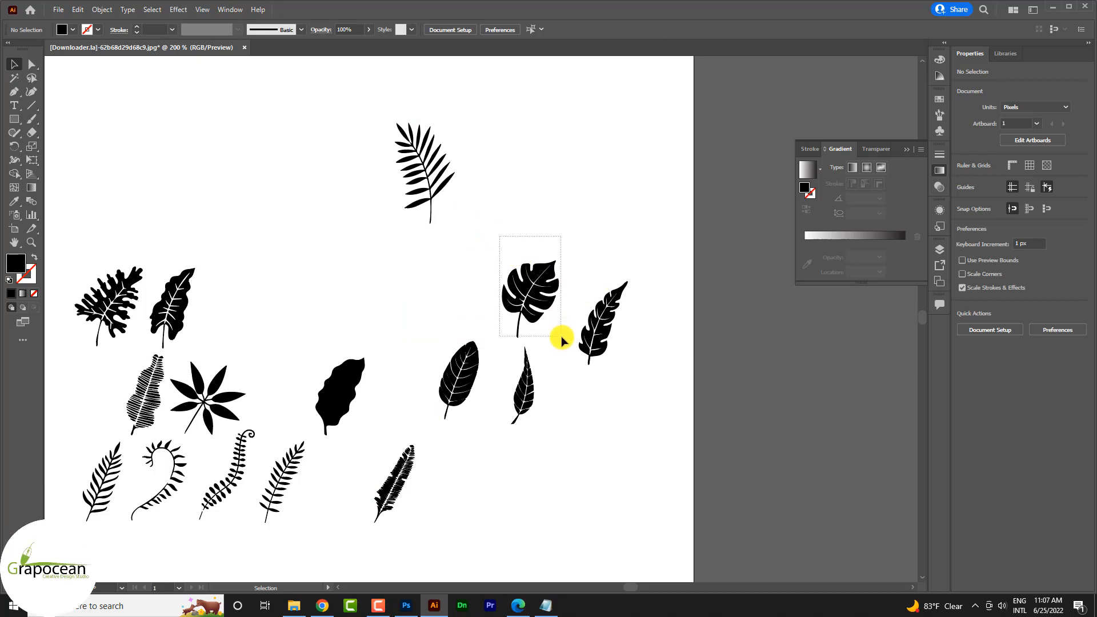
Bring the monstera leaf silhouette into the Photoshop document, move its layer above Color Fill 4 and place the leaf on the front wave below the grass tuft.
{"action": "left_click_drag", "start_coordinate": [527, 294], "coordinate": [407, 565]}
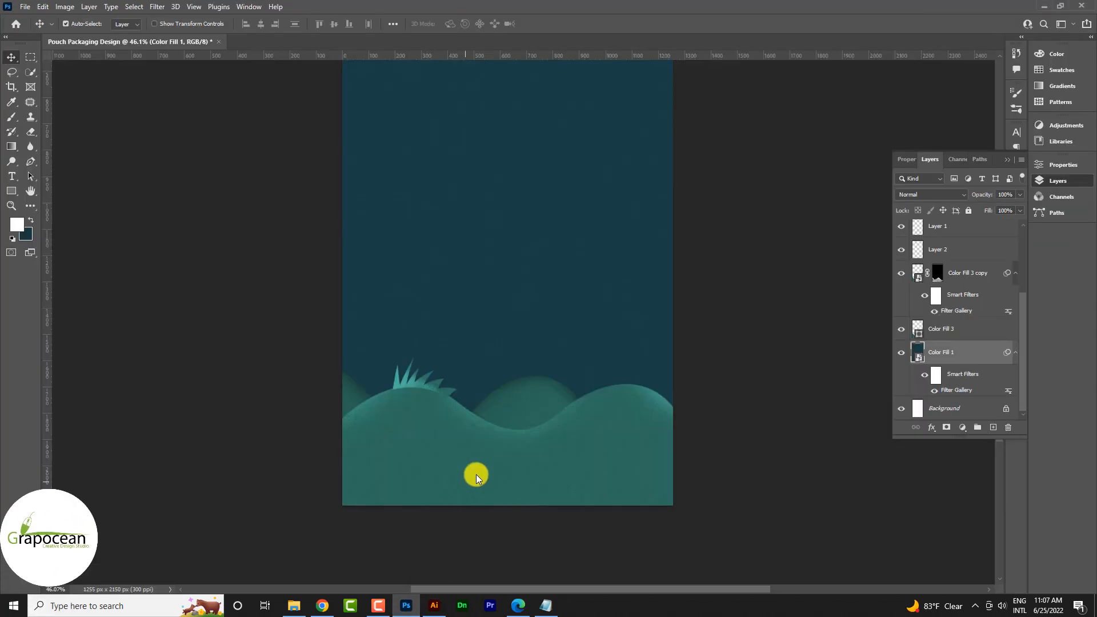
{"action": "left_click_drag", "start_coordinate": [476, 475], "coordinate": [477, 475]}
{"action": "left_click_drag", "start_coordinate": [932, 322], "coordinate": [951, 223]}
{"action": "left_click_drag", "start_coordinate": [482, 468], "coordinate": [415, 417]}
{"action": "mouse_move", "coordinate": [540, 401]}
{"action": "left_mouse_down"}
{"action": "mouse_move", "coordinate": [529, 368]}
{"action": "mouse_move", "coordinate": [543, 404]}
{"action": "left_mouse_up"}
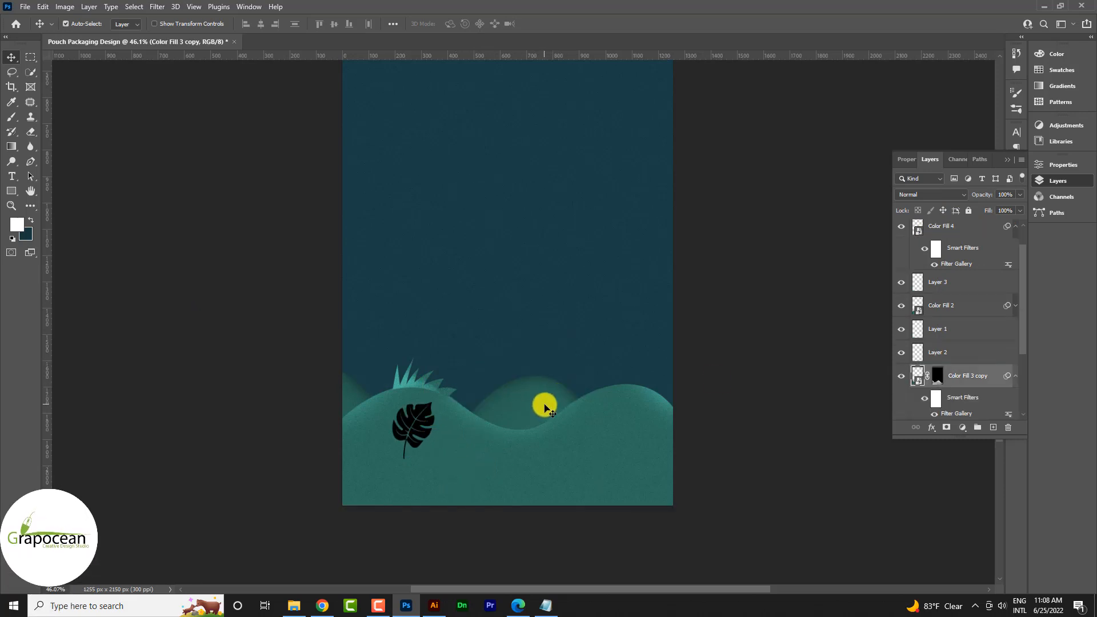
Add a Color Overlay to the monstera leaf layer using the copied green color.
{"action": "right_click", "coordinate": [973, 229]}
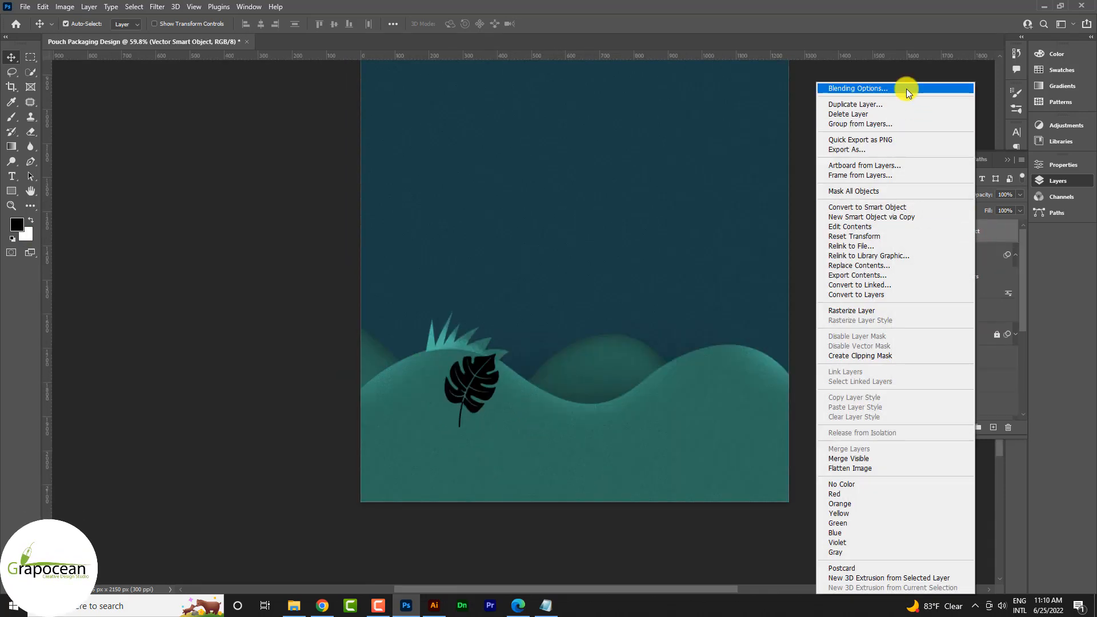
{"action": "left_click", "coordinate": [906, 88]}
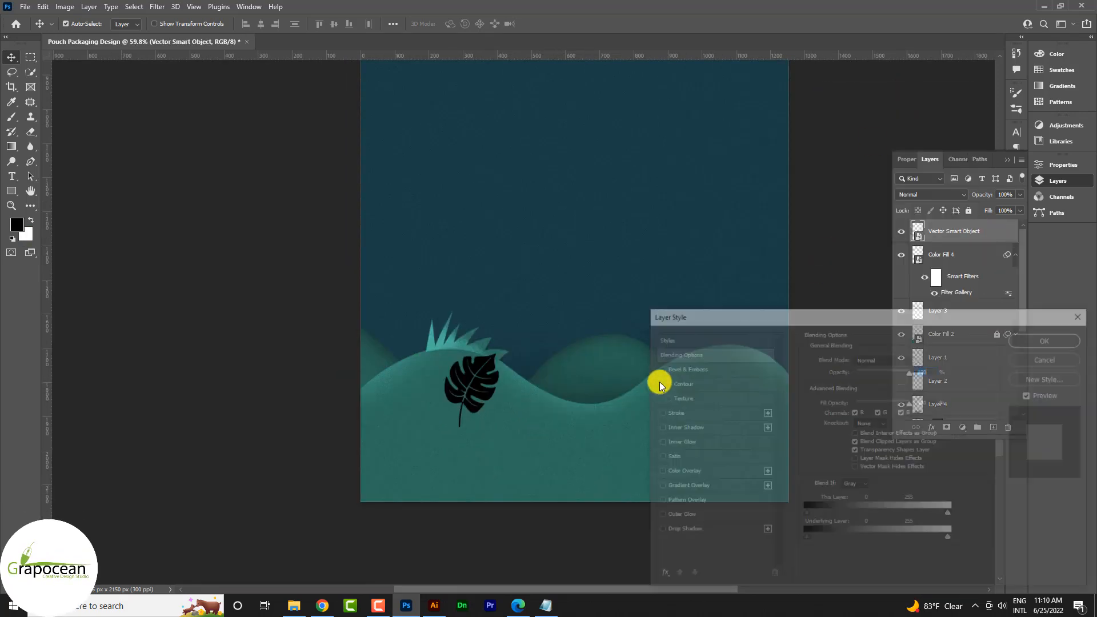
{"action": "left_click", "coordinate": [696, 472]}
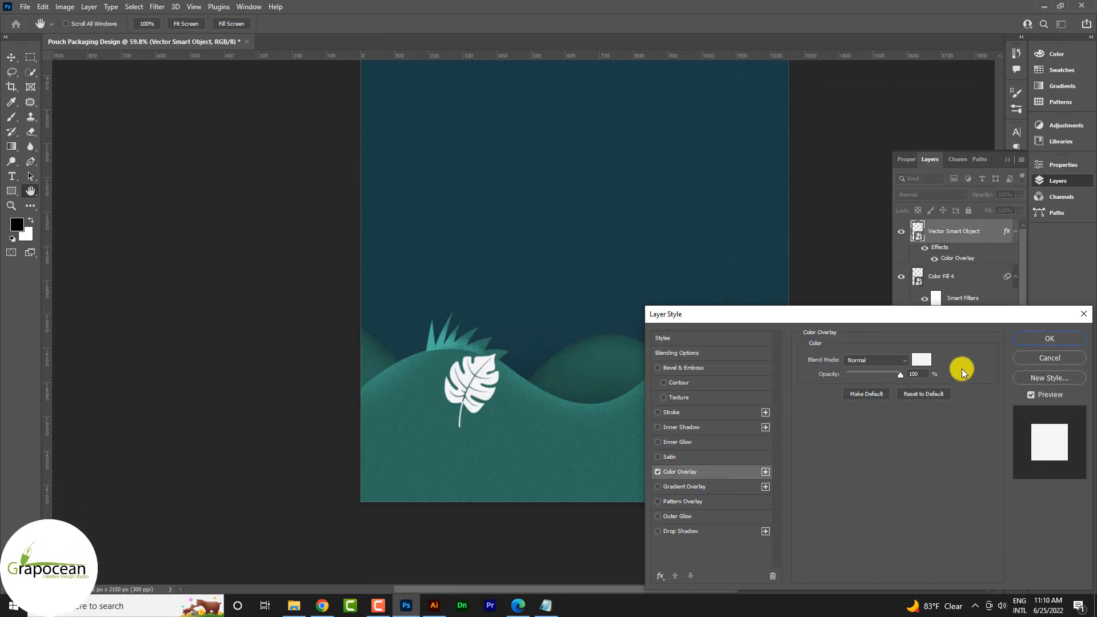
{"action": "left_click", "coordinate": [920, 362]}
{"action": "key", "text": "ctrl+v"}
{"action": "left_click", "coordinate": [1052, 378]}
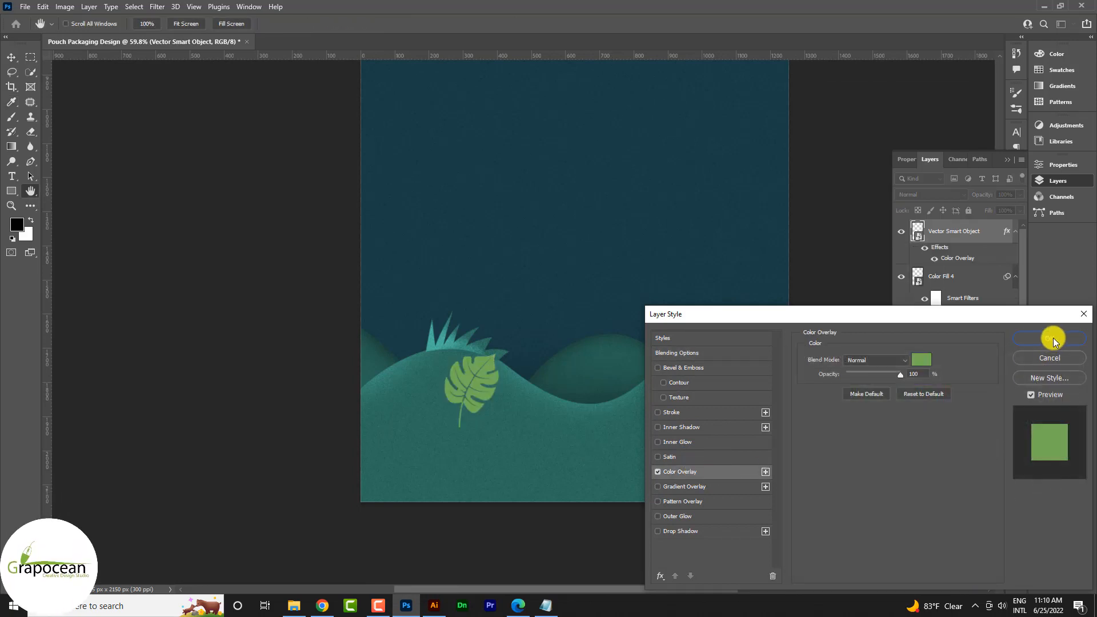
{"action": "left_click", "coordinate": [1054, 337]}
Convert the green monstera leaf layer to a smart object and rasterize it.
{"action": "key", "text": "v"}
{"action": "scroll", "coordinate": [458, 392], "scroll_direction": "up", "scroll_amount": 4}
{"action": "left_click_drag", "start_coordinate": [498, 372], "coordinate": [543, 367]}
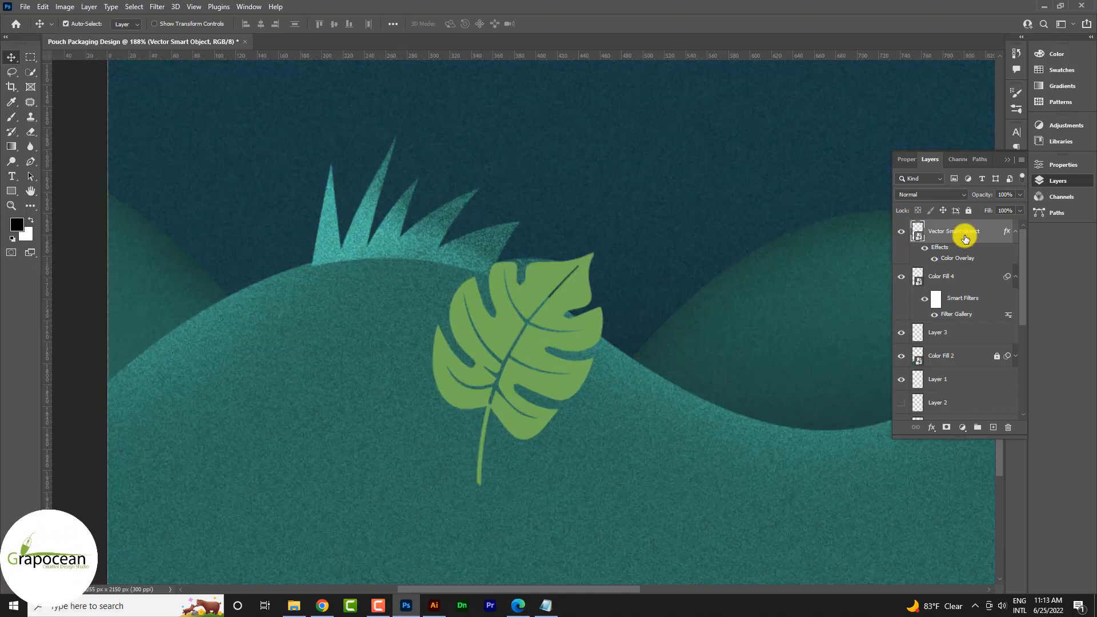
{"action": "right_click", "coordinate": [967, 237]}
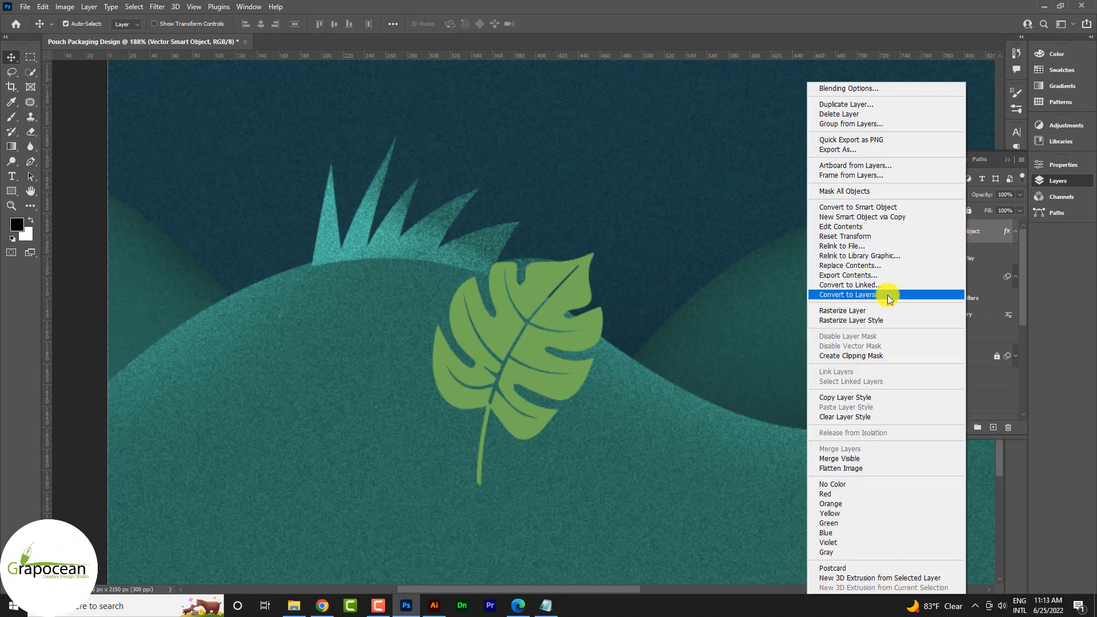
{"action": "left_click", "coordinate": [873, 211]}
{"action": "right_click", "coordinate": [965, 231]}
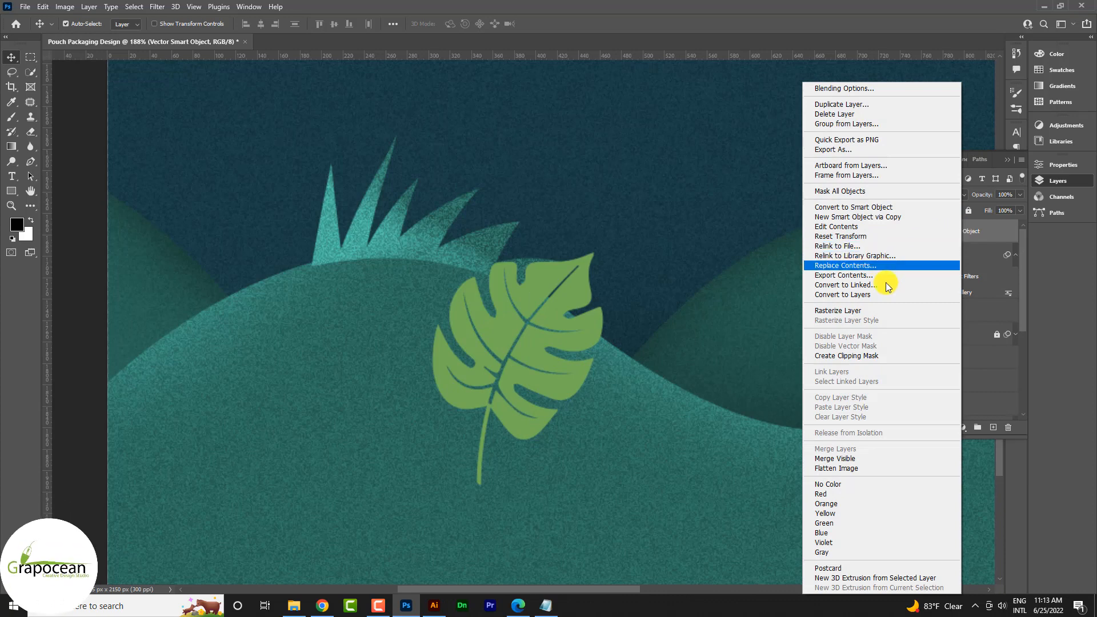
{"action": "left_click", "coordinate": [857, 311]}
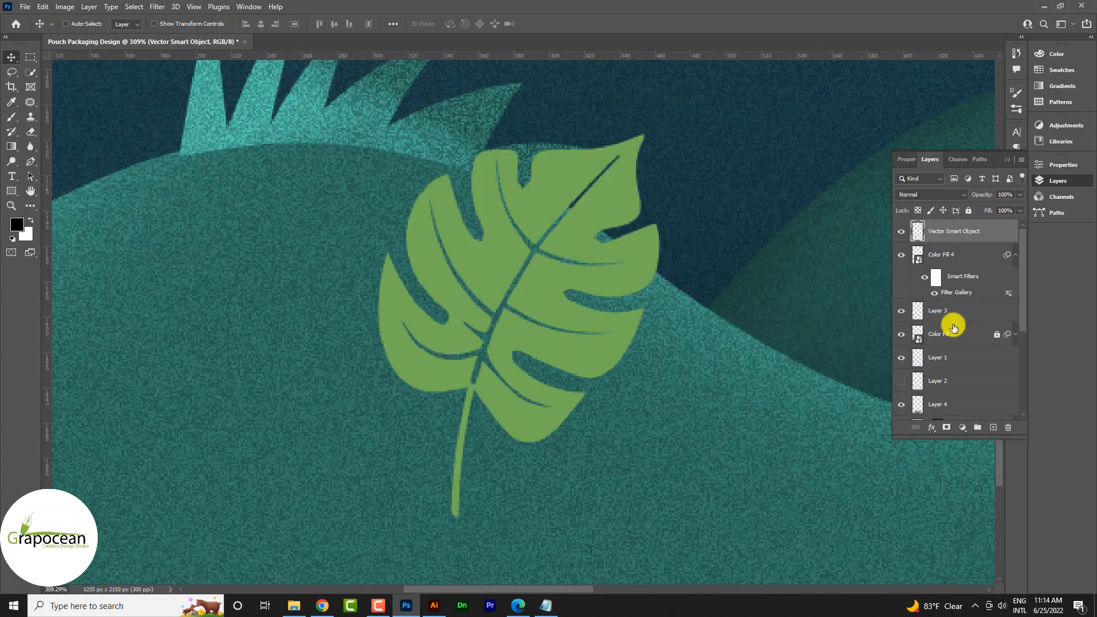
Duplicate the leaf layer and apply the Film Grain filter with Grain 3 and Intensity 6 to the copy.
{"action": "left_click", "coordinate": [157, 8]}
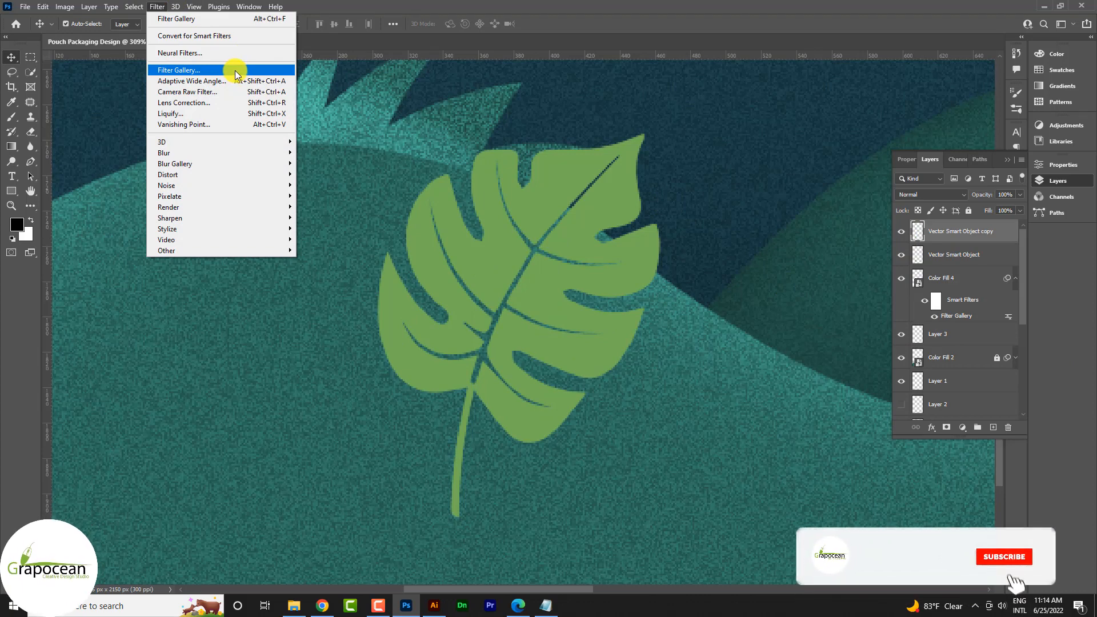
{"action": "left_click", "coordinate": [236, 74]}
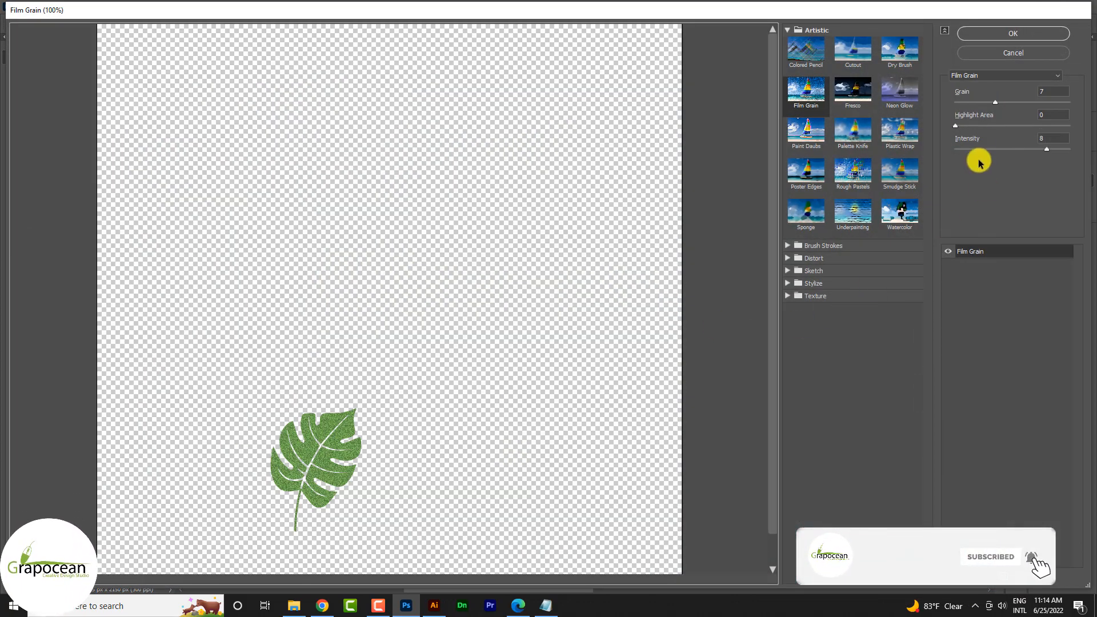
{"action": "left_click_drag", "start_coordinate": [994, 105], "coordinate": [972, 105]}
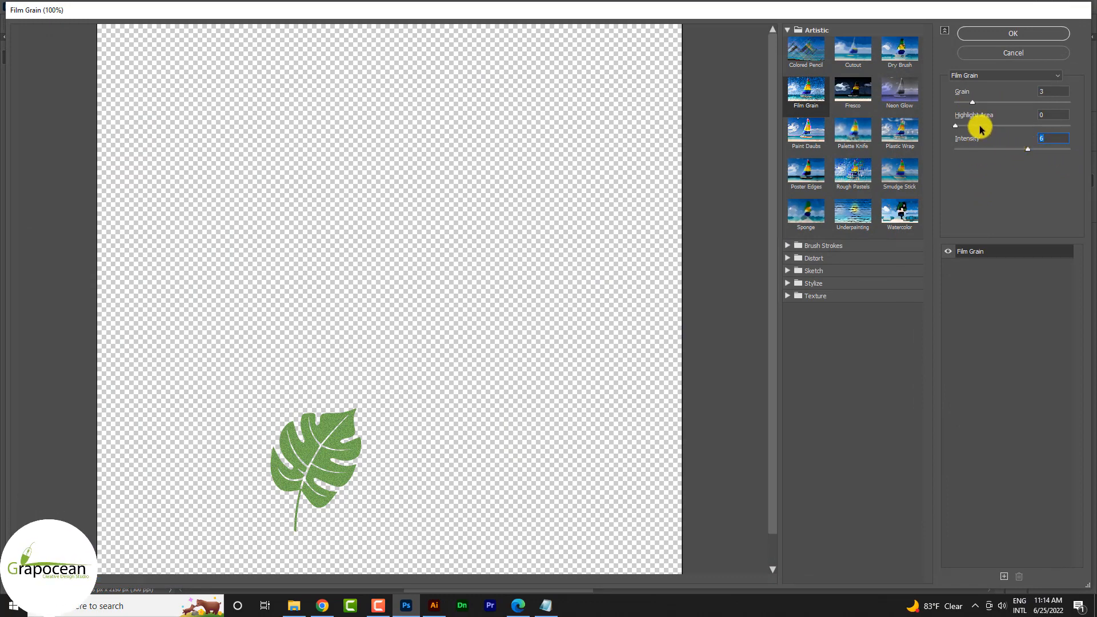
{"action": "left_click", "coordinate": [859, 58]}
{"action": "left_click", "coordinate": [905, 61]}
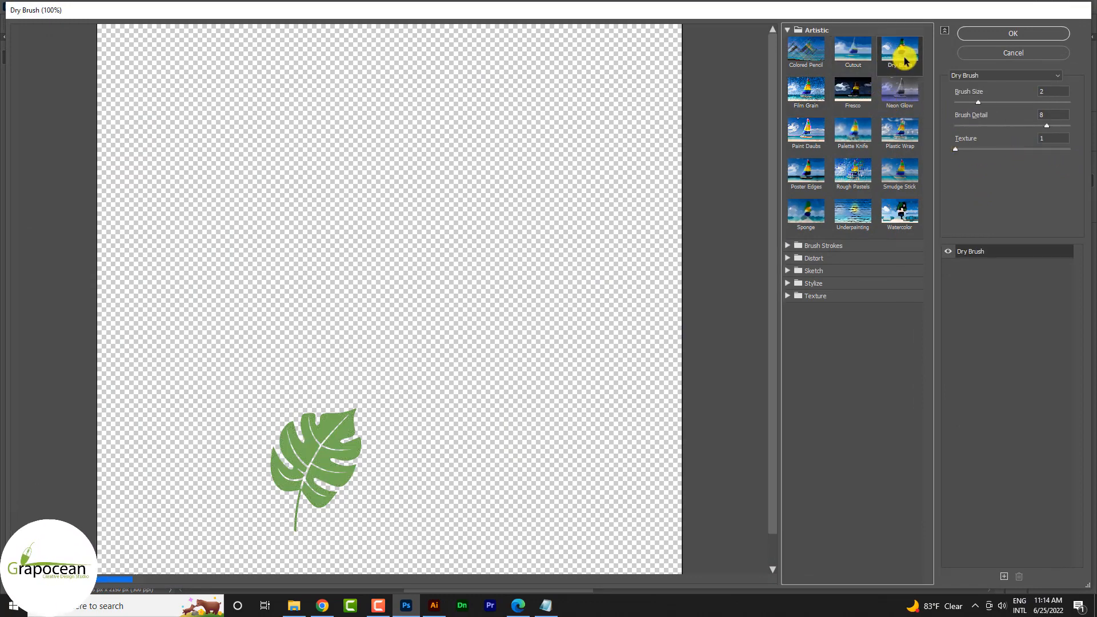
{"action": "left_click", "coordinate": [899, 90]}
{"action": "left_click", "coordinate": [900, 129]}
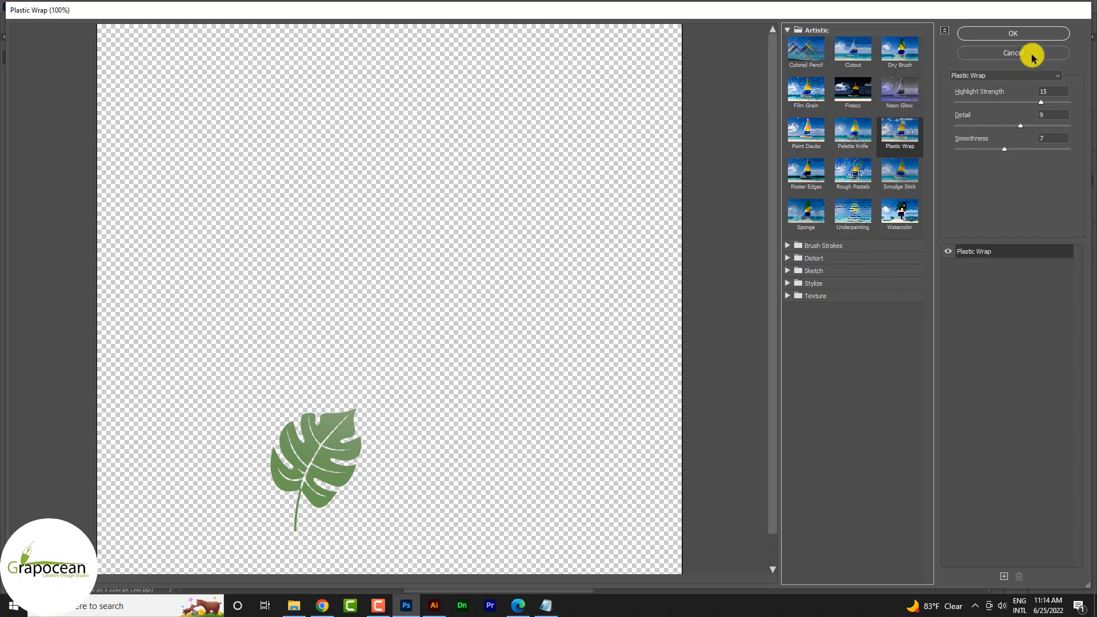
{"action": "left_click", "coordinate": [1009, 34]}
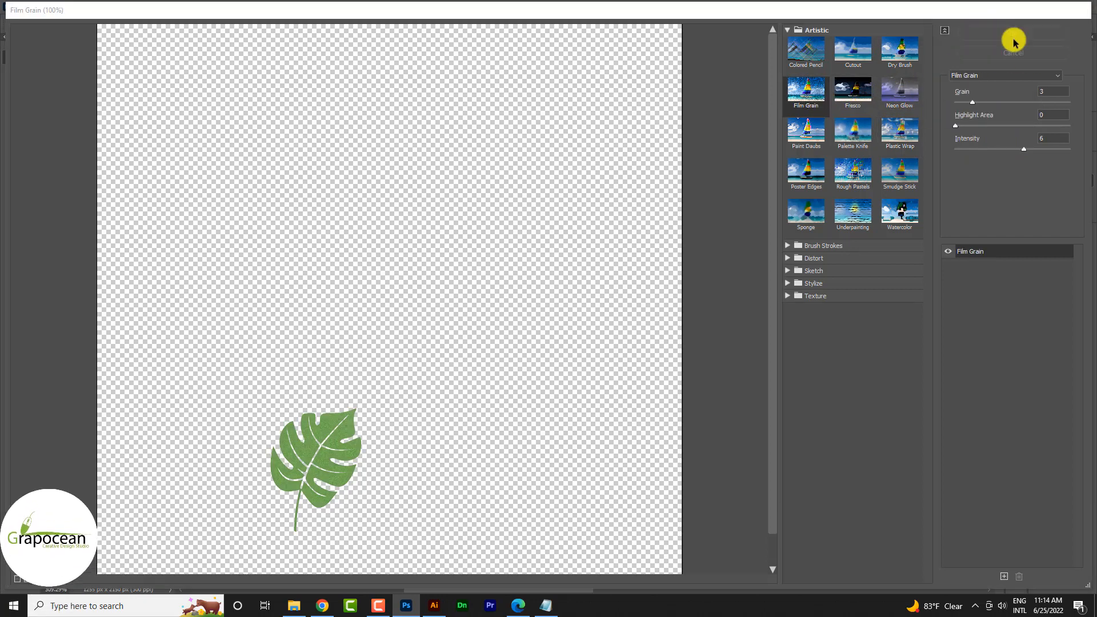
Duplicate the original leaf layer Vector Smart Object again and move the new copy to the top of the layer stack.
{"action": "left_click", "coordinate": [964, 257]}
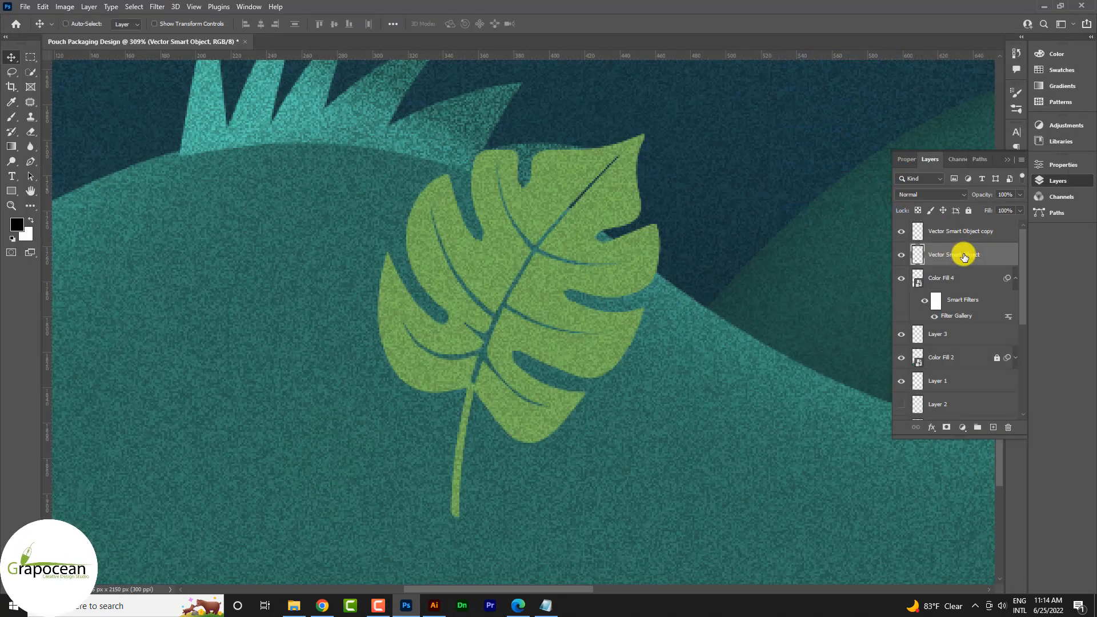
{"action": "key", "text": "ctrl+j"}
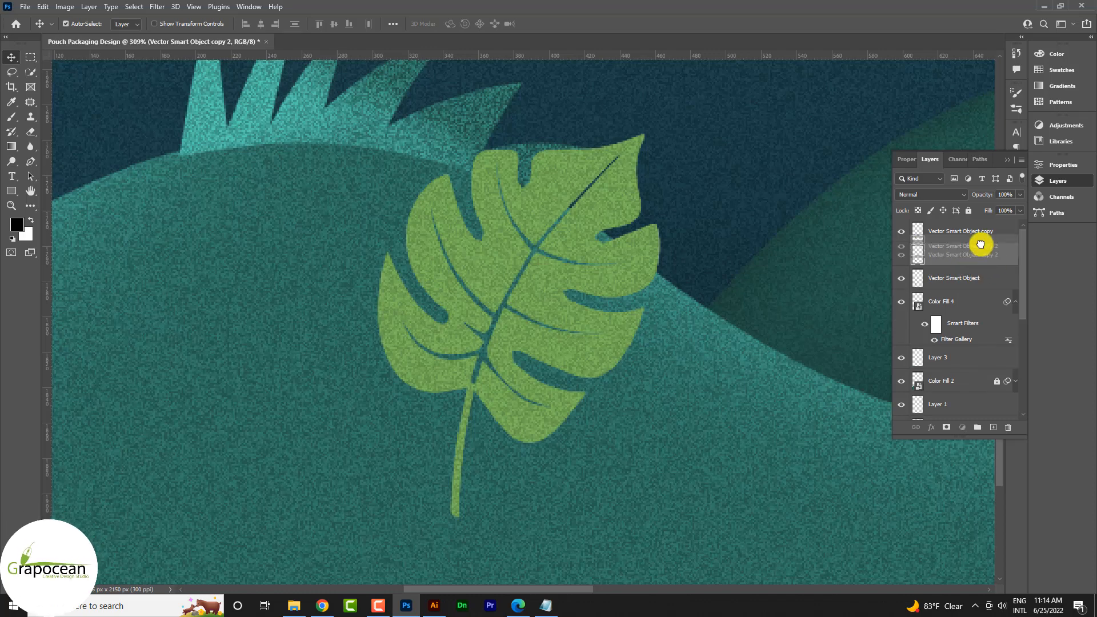
{"action": "left_click_drag", "start_coordinate": [981, 245], "coordinate": [972, 240]}
Apply the Smudge Stick filter with Stroke Length 2, Highlight Area 0 and Intensity 10 to the topmost leaf copy.
{"action": "left_click", "coordinate": [157, 7]}
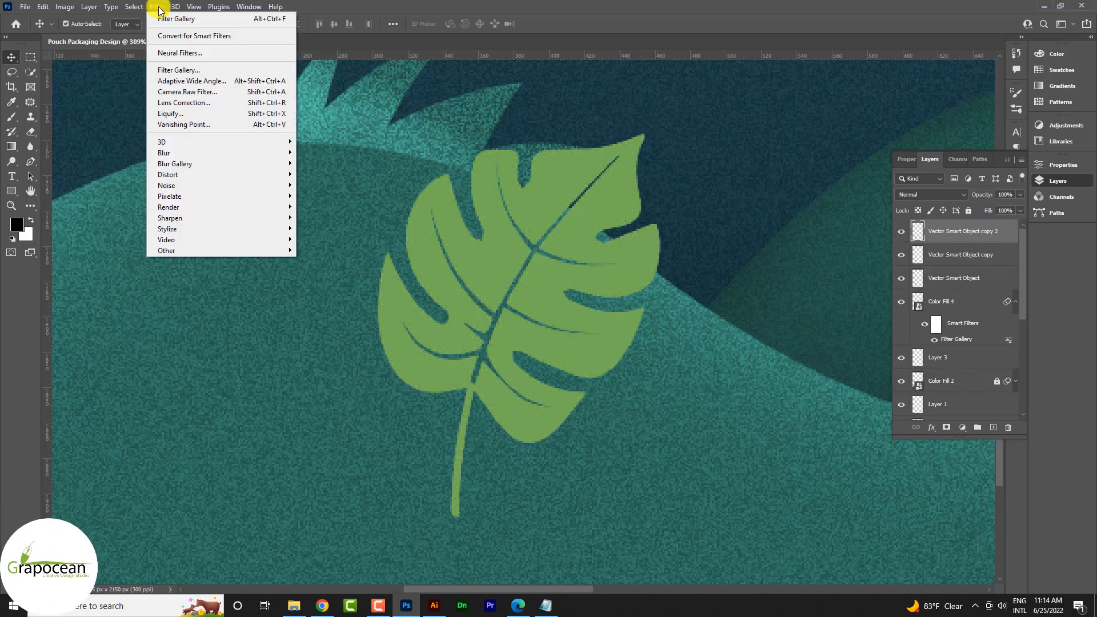
{"action": "left_click", "coordinate": [191, 71]}
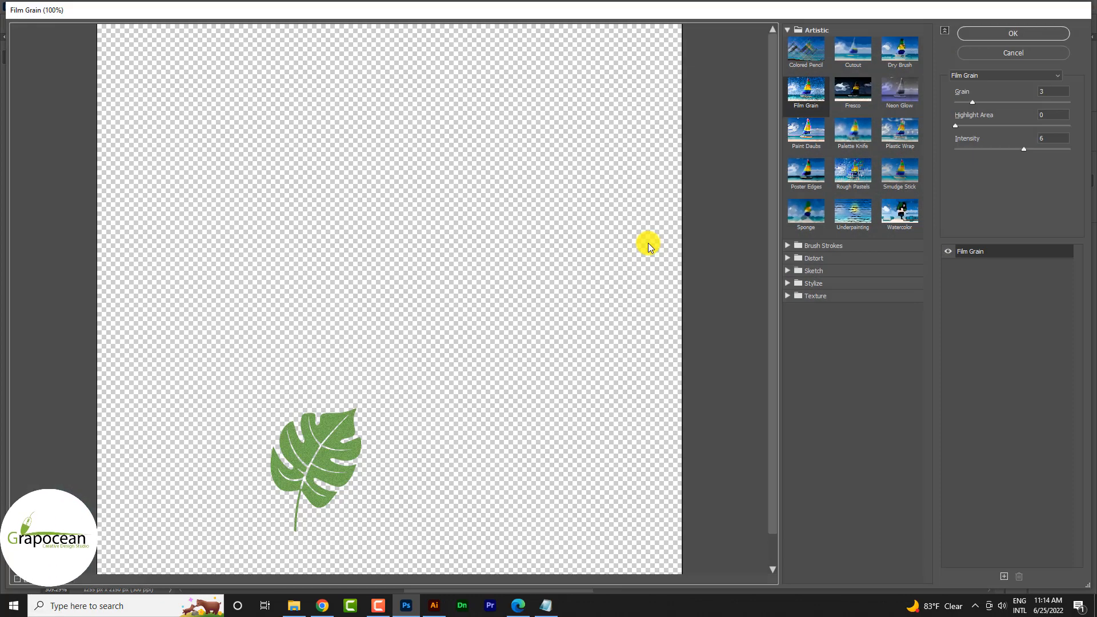
{"action": "left_click", "coordinate": [854, 137]}
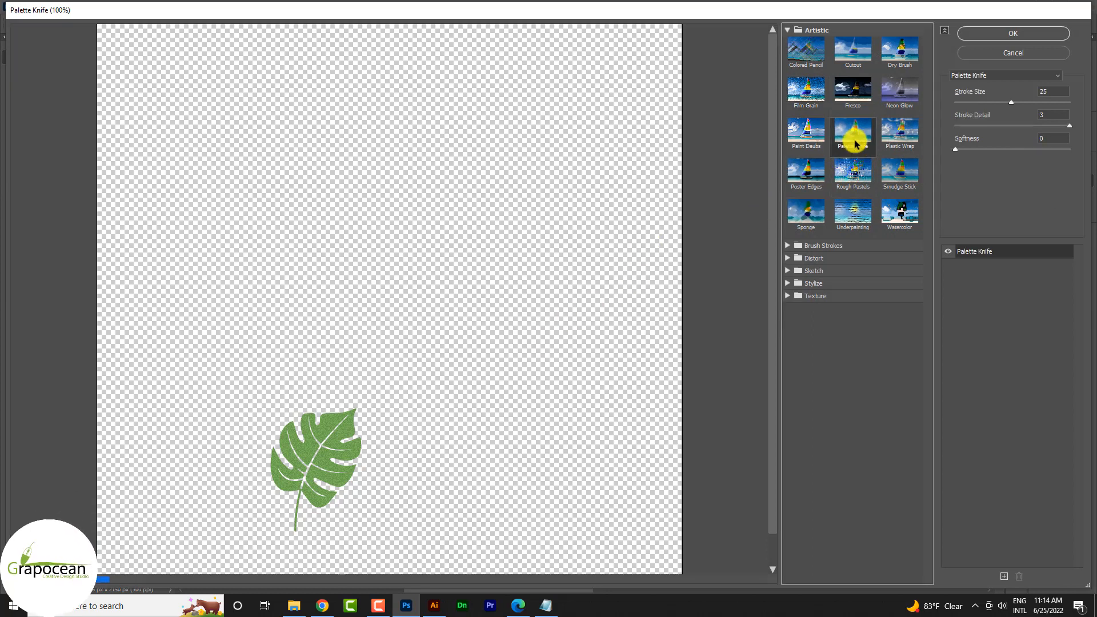
{"action": "left_click", "coordinate": [337, 451], "text": "ctrl"}
{"action": "left_click", "coordinate": [331, 324], "text": "ctrl"}
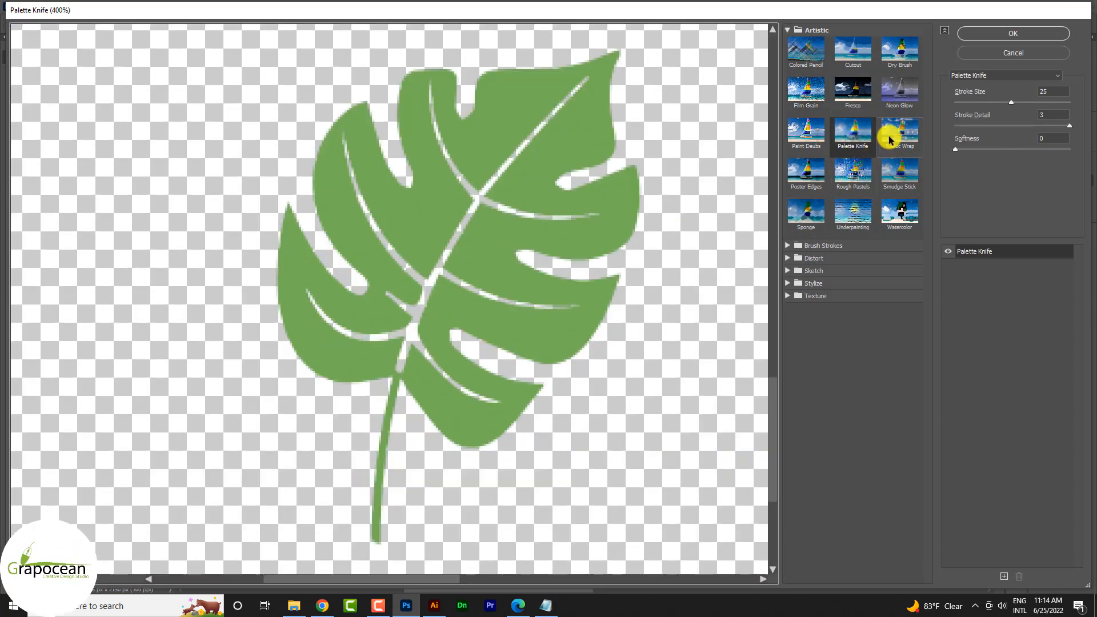
{"action": "left_click", "coordinate": [890, 140]}
{"action": "left_click", "coordinate": [894, 174]}
{"action": "left_click", "coordinate": [886, 213]}
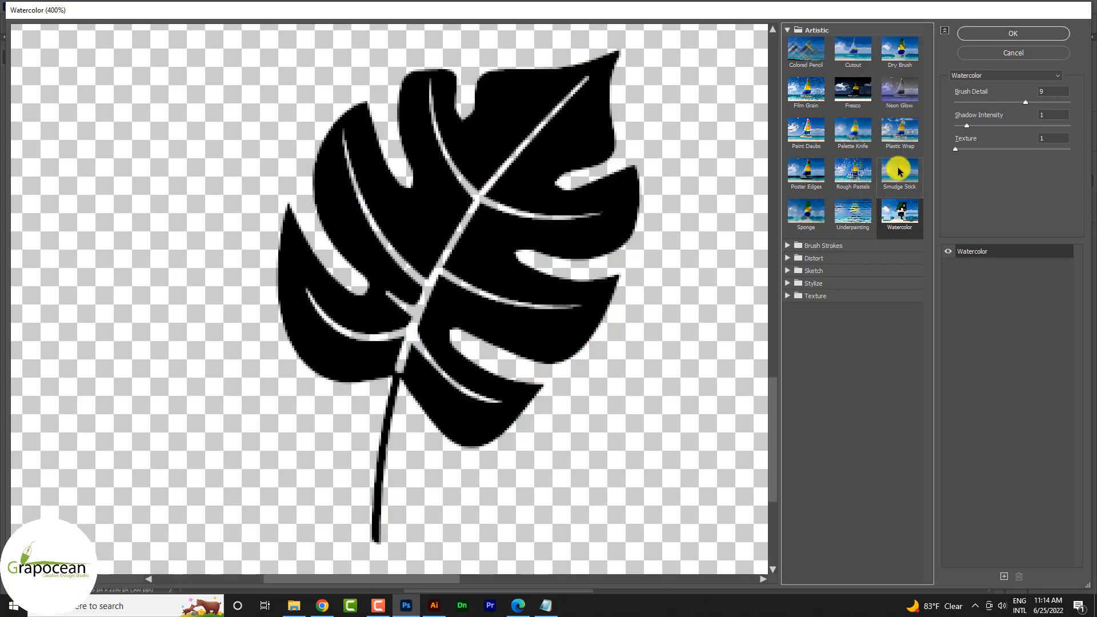
{"action": "left_click", "coordinate": [898, 170]}
{"action": "mouse_move", "coordinate": [980, 103]}
{"action": "left_mouse_down"}
{"action": "mouse_move", "coordinate": [1019, 112]}
{"action": "mouse_move", "coordinate": [957, 110]}
{"action": "mouse_move", "coordinate": [972, 120]}
{"action": "left_mouse_up"}
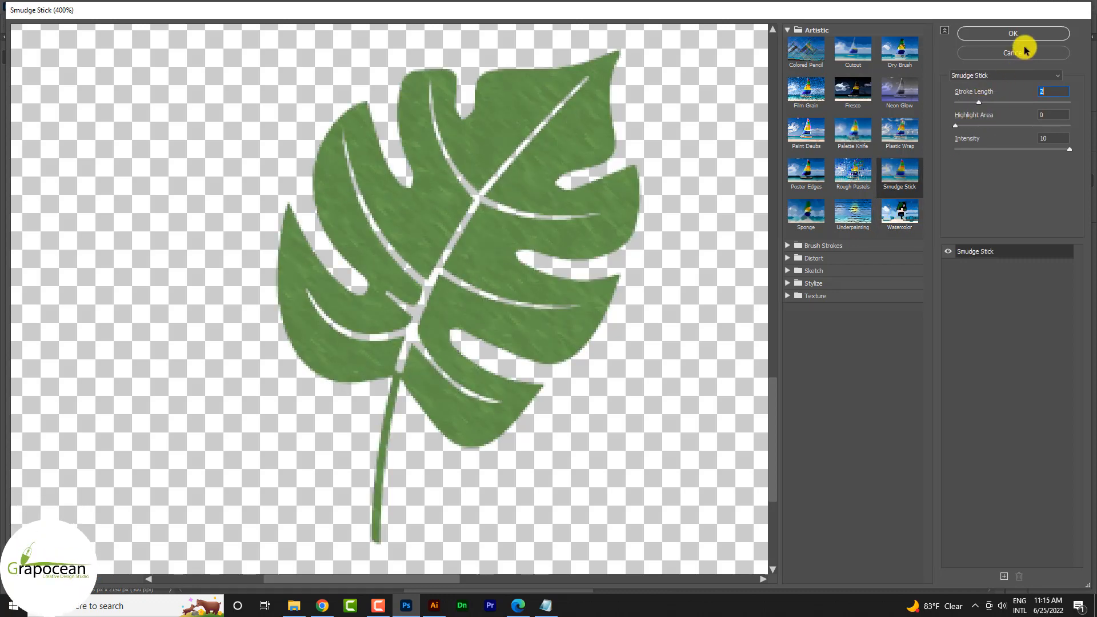
{"action": "left_click", "coordinate": [1022, 37]}
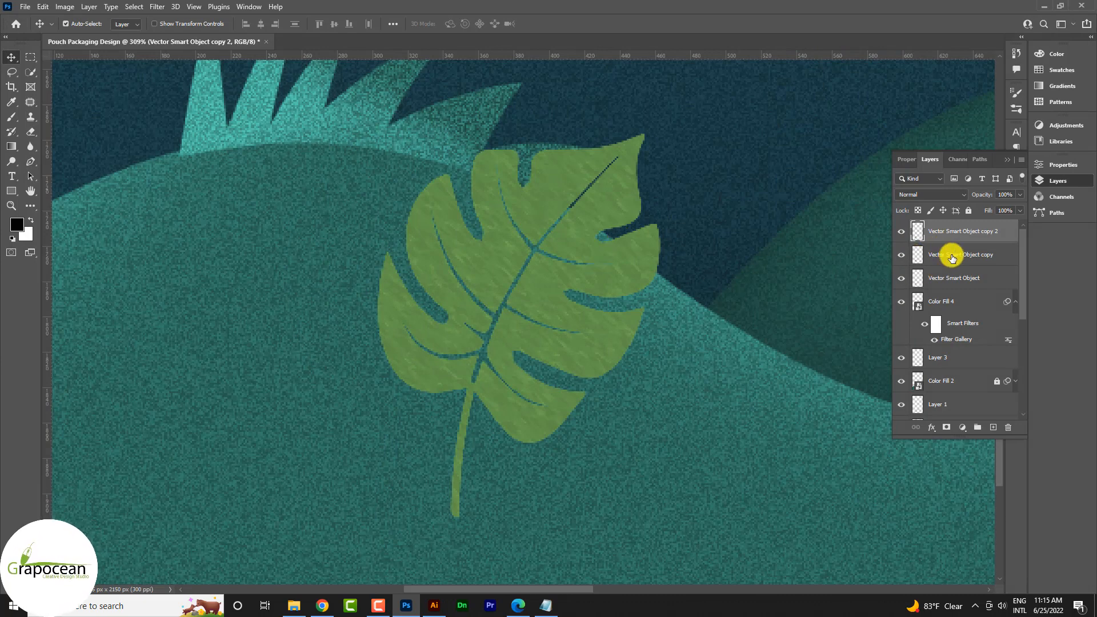
Add black hide-all layer masks to both the Smudge Stick copy and the Film Grain copy of the leaf.
{"action": "left_click", "coordinate": [951, 429], "text": "alt"}
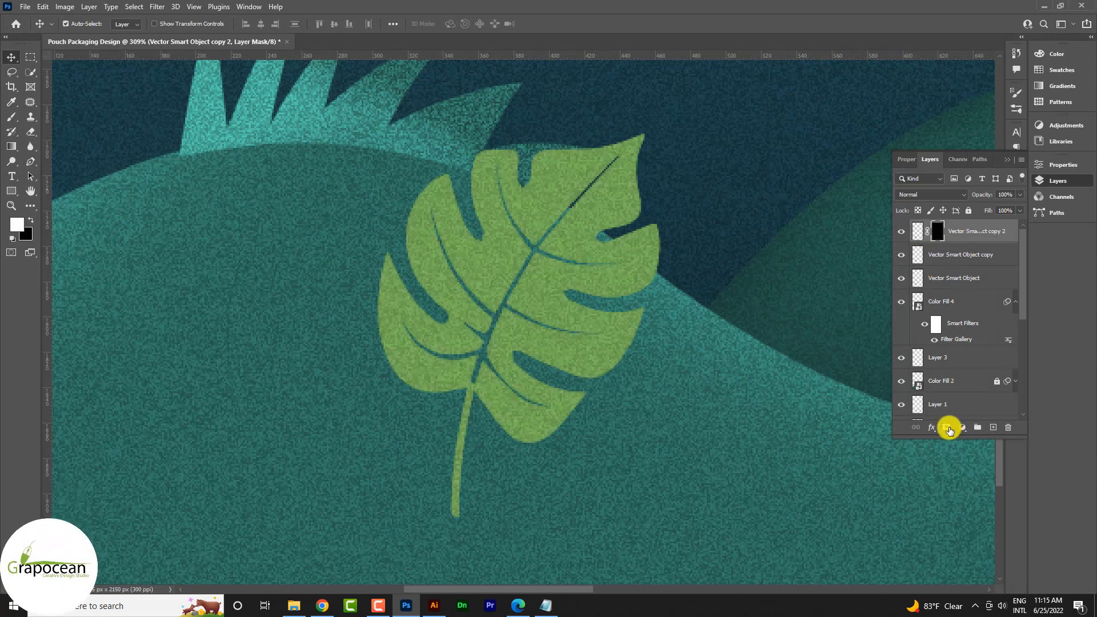
{"action": "left_click", "coordinate": [943, 257]}
{"action": "left_click", "coordinate": [949, 429], "text": "alt"}
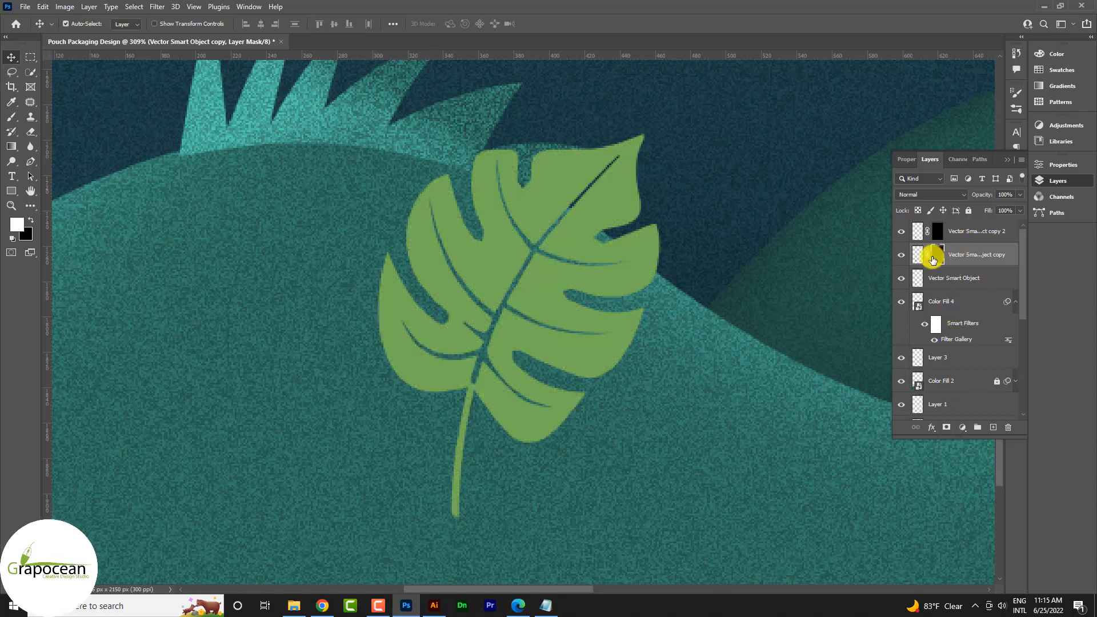
Paint white along the leaf's midrib on the Film Grain copy's mask, using a much smaller soft brush at 33% opacity.
{"action": "right_click", "coordinate": [11, 117]}
{"action": "left_click", "coordinate": [60, 118]}
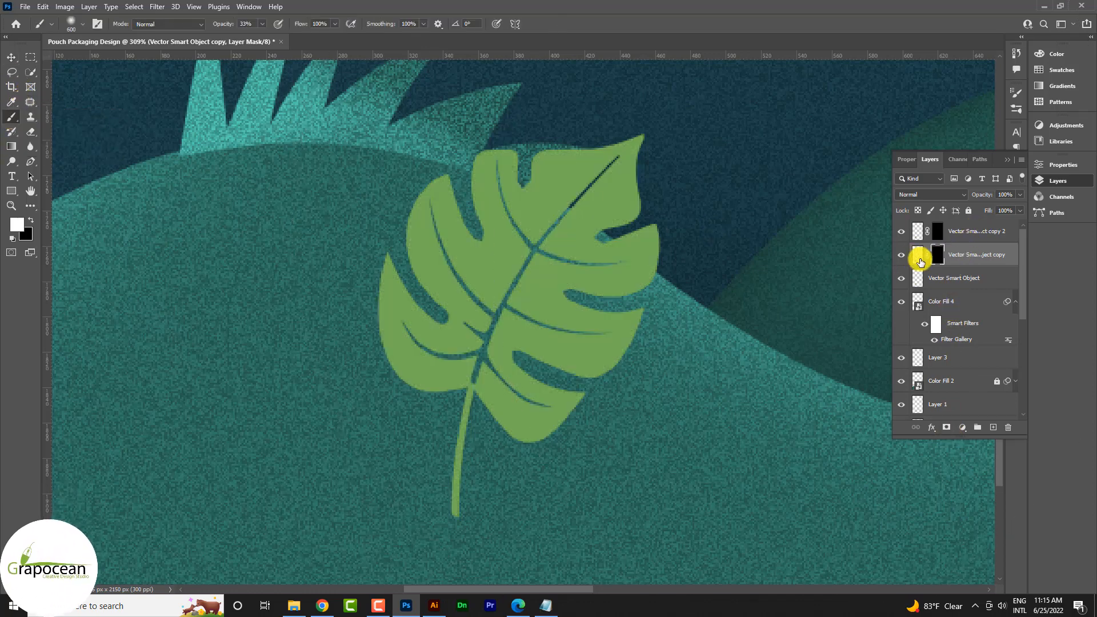
{"action": "key", "text": "bracketleft"}
{"action": "key", "text": "bracketleft"}
{"action": "key", "text": "bracketleft"}
{"action": "key", "text": "bracketleft"}
{"action": "key", "text": "bracketleft"}
{"action": "key", "text": "bracketleft"}
{"action": "key", "text": "bracketleft"}
{"action": "key", "text": "bracketleft"}
{"action": "key", "text": "bracketleft"}
{"action": "key", "text": "bracketleft"}
{"action": "key", "text": "bracketleft"}
{"action": "key", "text": "bracketleft"}
{"action": "key", "text": "bracketleft"}
{"action": "key", "text": "bracketleft"}
{"action": "key", "text": "bracketleft"}
{"action": "key", "text": "bracketleft"}
{"action": "key", "text": "bracketleft"}
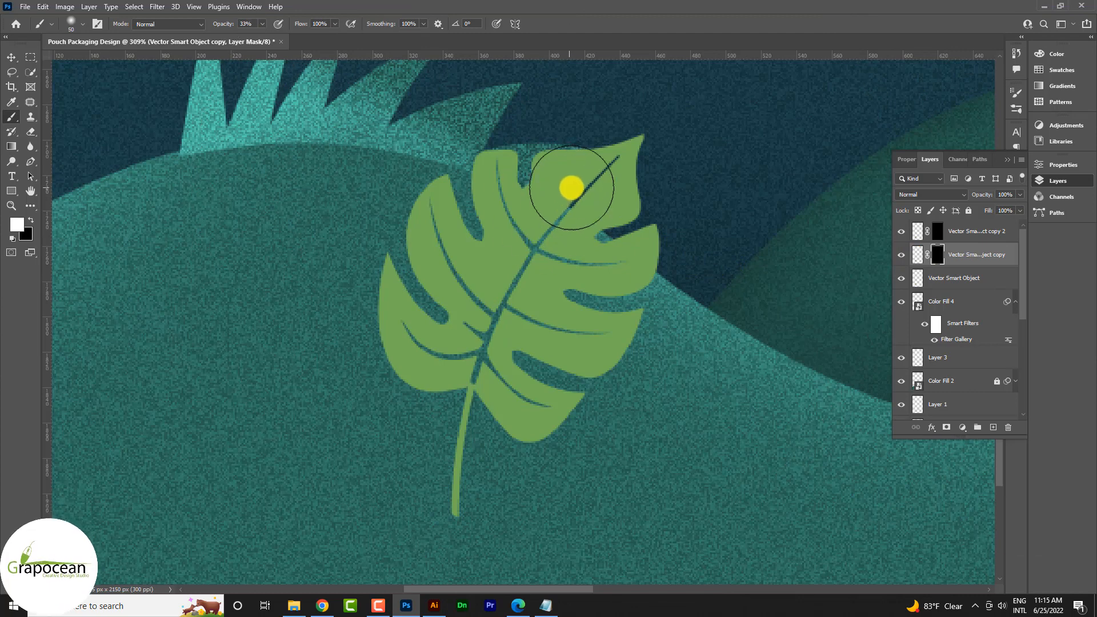
{"action": "mouse_move", "coordinate": [568, 207]}
{"action": "left_mouse_down"}
{"action": "mouse_move", "coordinate": [496, 310]}
{"action": "mouse_move", "coordinate": [517, 281]}
{"action": "left_mouse_up"}
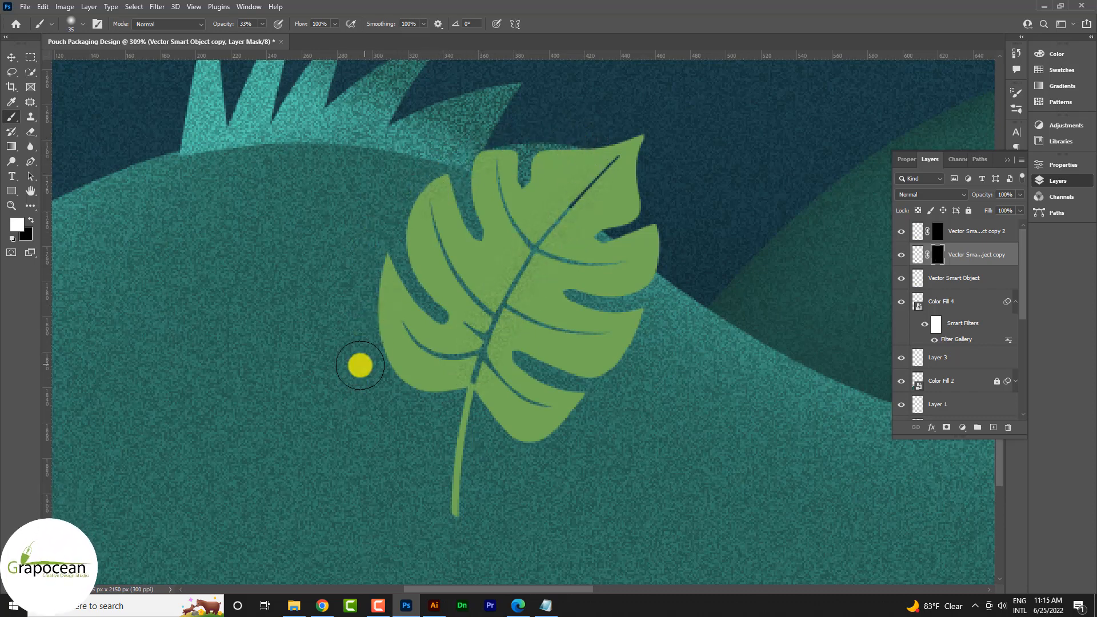
Paint soft white over the leaf's lobes on the Film Grain and Smudge Stick copies' masks, using a larger brush at 22% opacity.
{"action": "key", "text": "bracketright"}
{"action": "key", "text": "bracketright"}
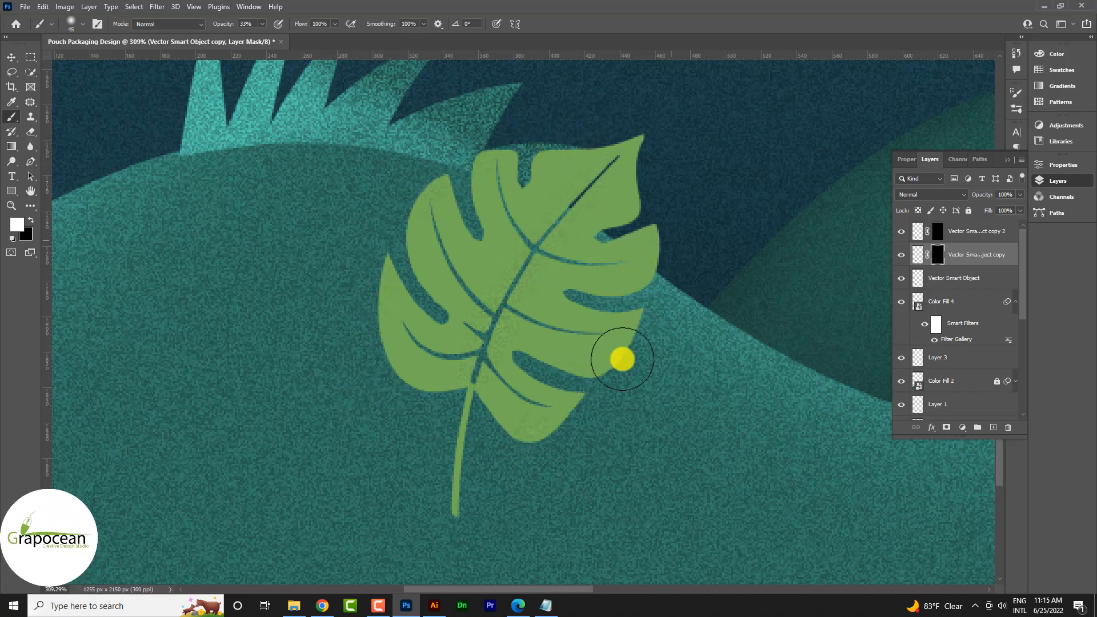
{"action": "left_click_drag", "start_coordinate": [622, 360], "coordinate": [603, 178]}
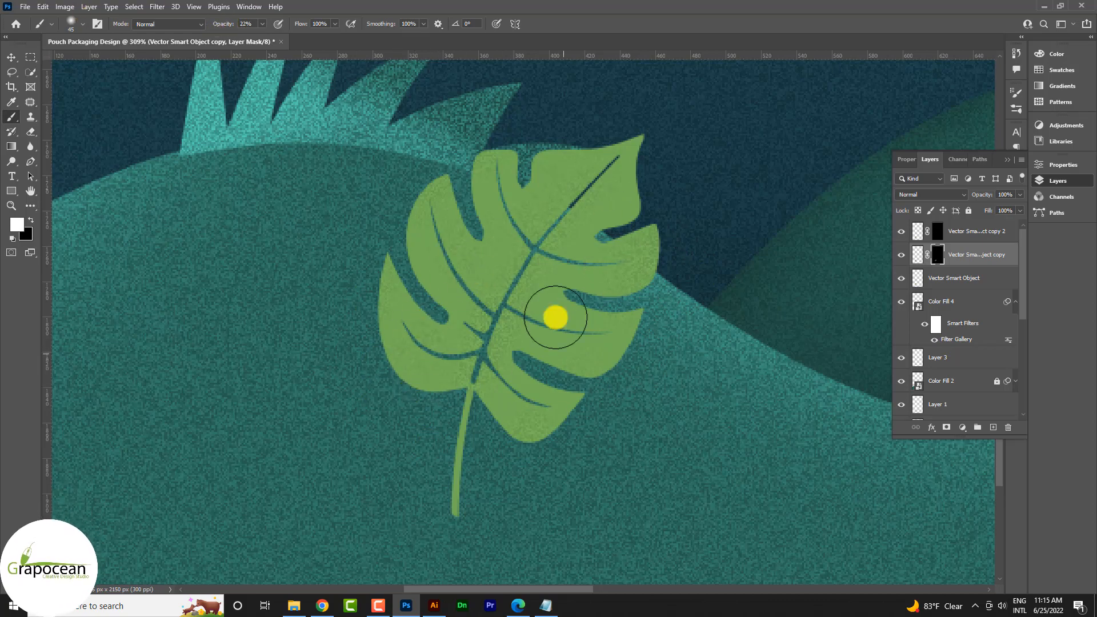
{"action": "key", "text": "alt+bracketright"}
{"action": "scroll", "coordinate": [571, 354], "scroll_direction": "up", "scroll_amount": 2}
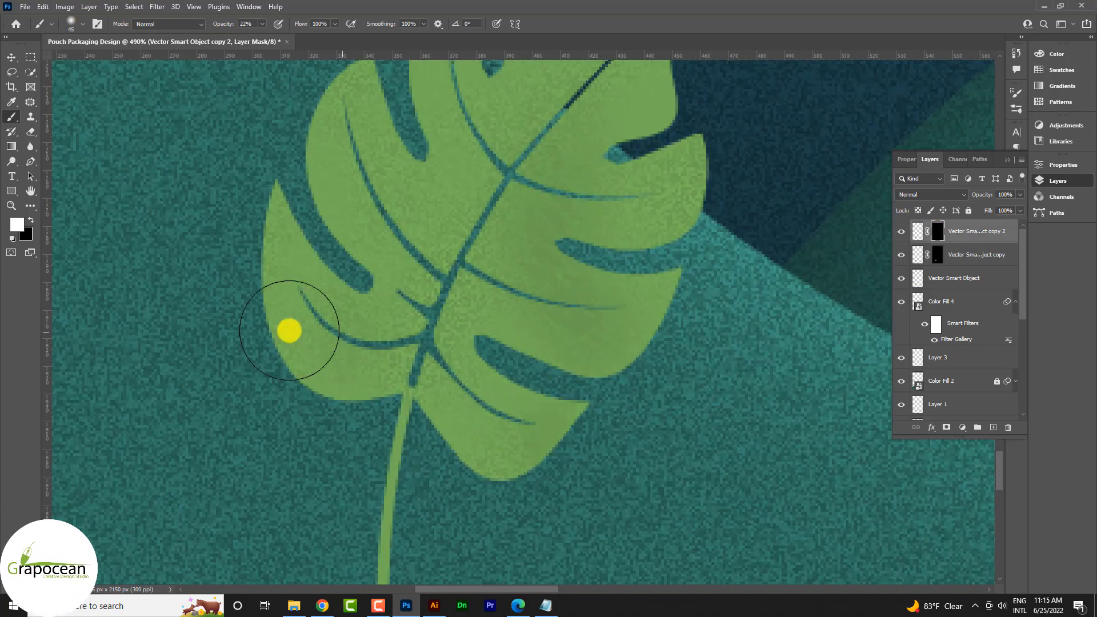
{"action": "scroll", "coordinate": [727, 440], "scroll_direction": "down", "scroll_amount": 5}
{"action": "left_click", "coordinate": [940, 228]}
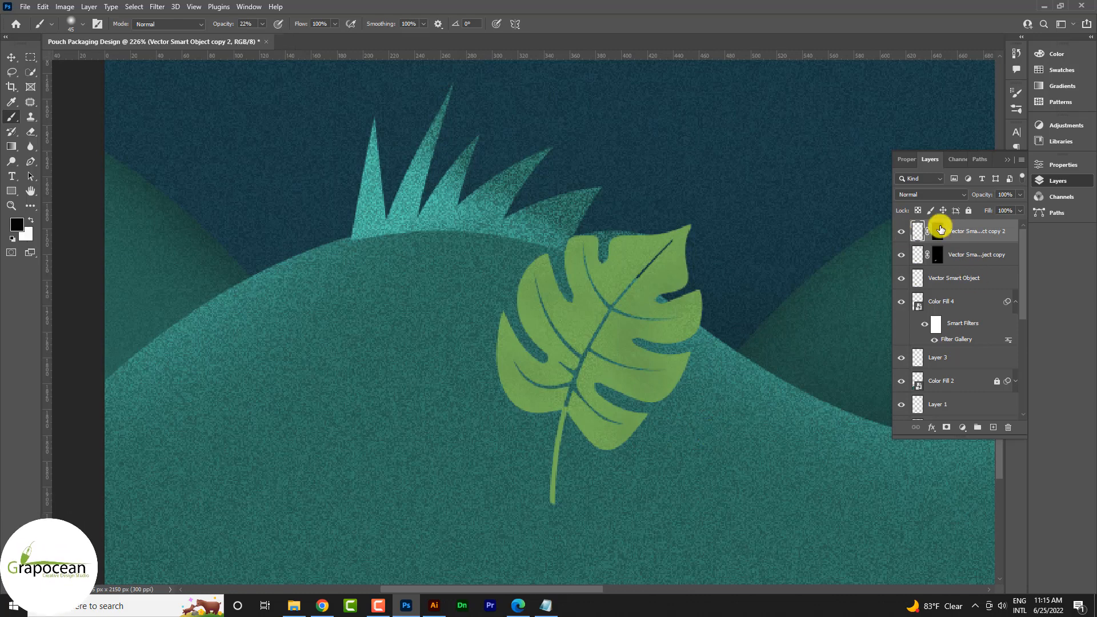
Duplicate the base leaf layer and add a darkening Brightness/Contrast adjustment clipped to that duplicate.
{"action": "left_click", "coordinate": [960, 277]}
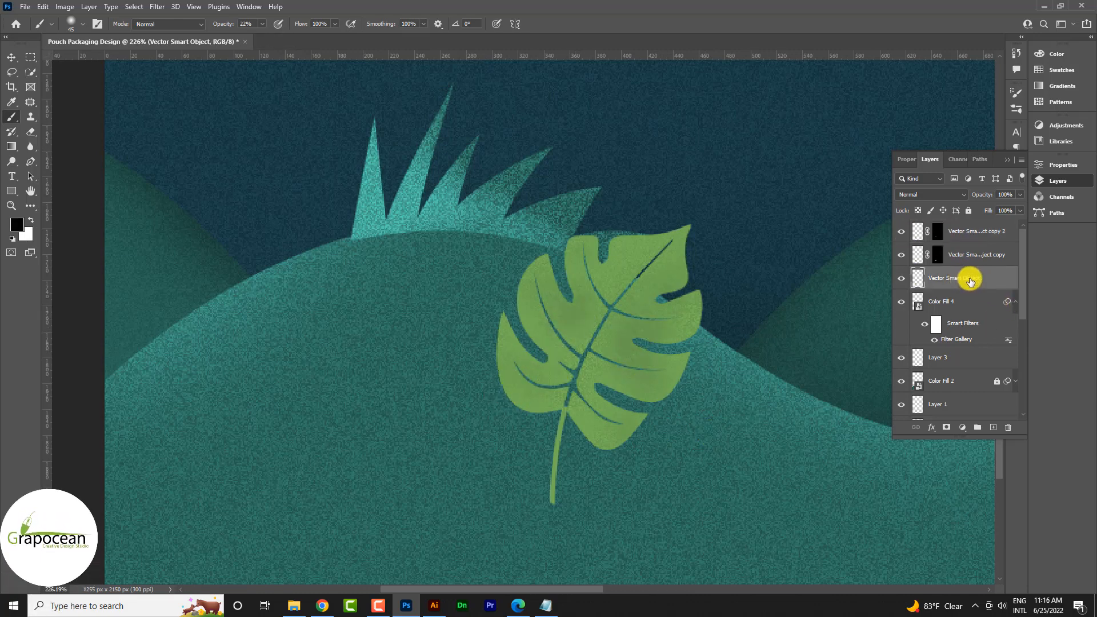
{"action": "key", "text": "ctrl+j"}
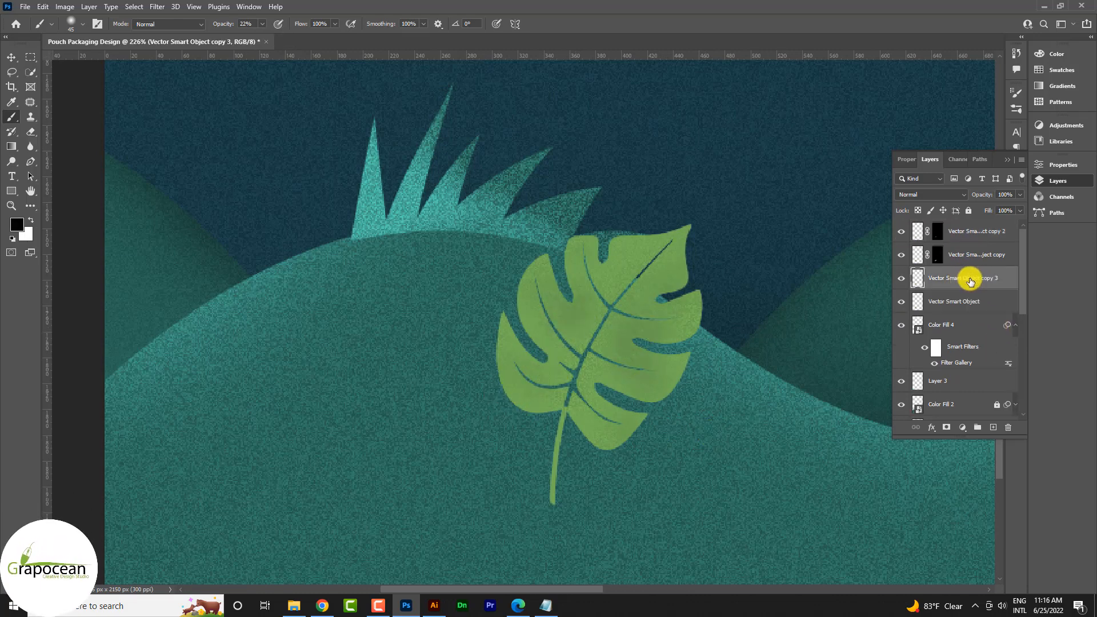
{"action": "left_click", "coordinate": [963, 426]}
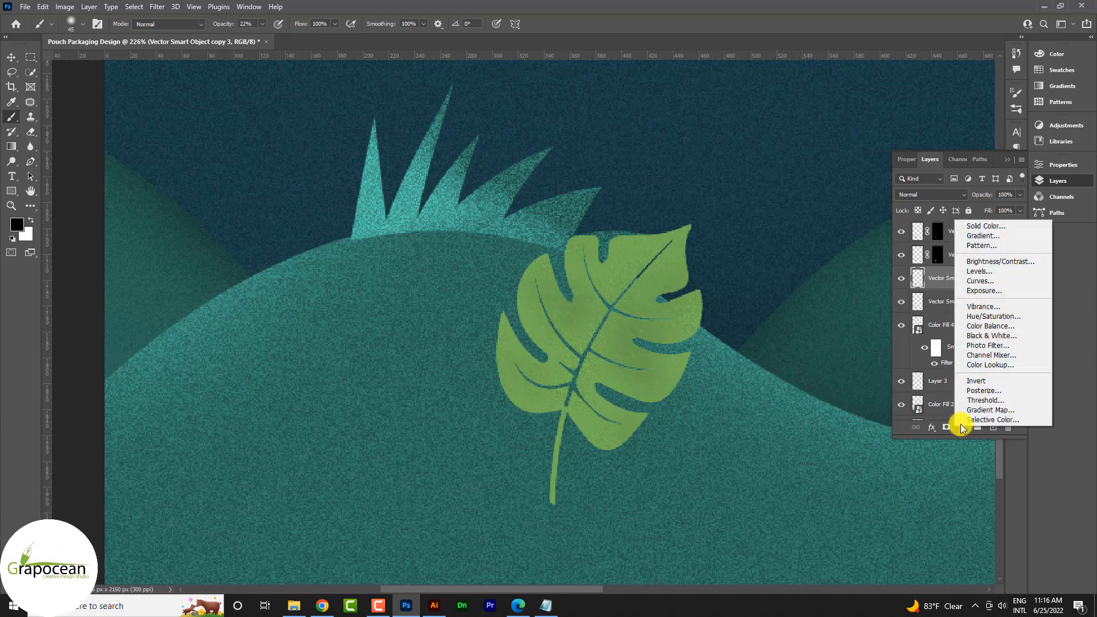
{"action": "left_click", "coordinate": [1006, 258]}
{"action": "left_click_drag", "start_coordinate": [955, 248], "coordinate": [909, 228]}
{"action": "left_click", "coordinate": [1010, 162]}
{"action": "left_click", "coordinate": [1074, 181]}
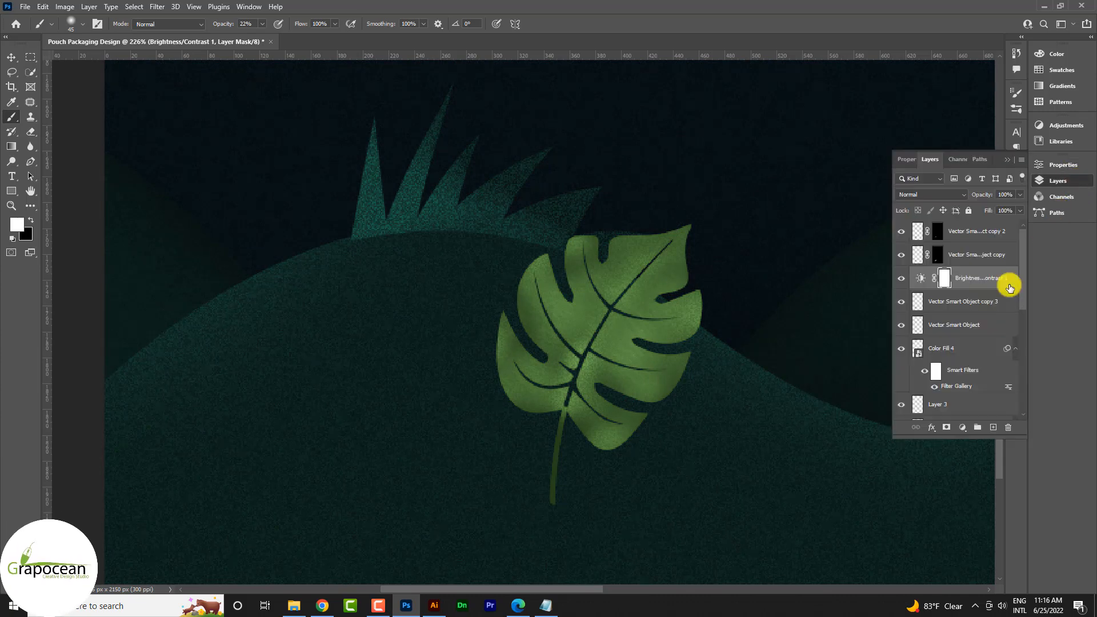
{"action": "right_click", "coordinate": [978, 284]}
{"action": "left_click", "coordinate": [877, 323]}
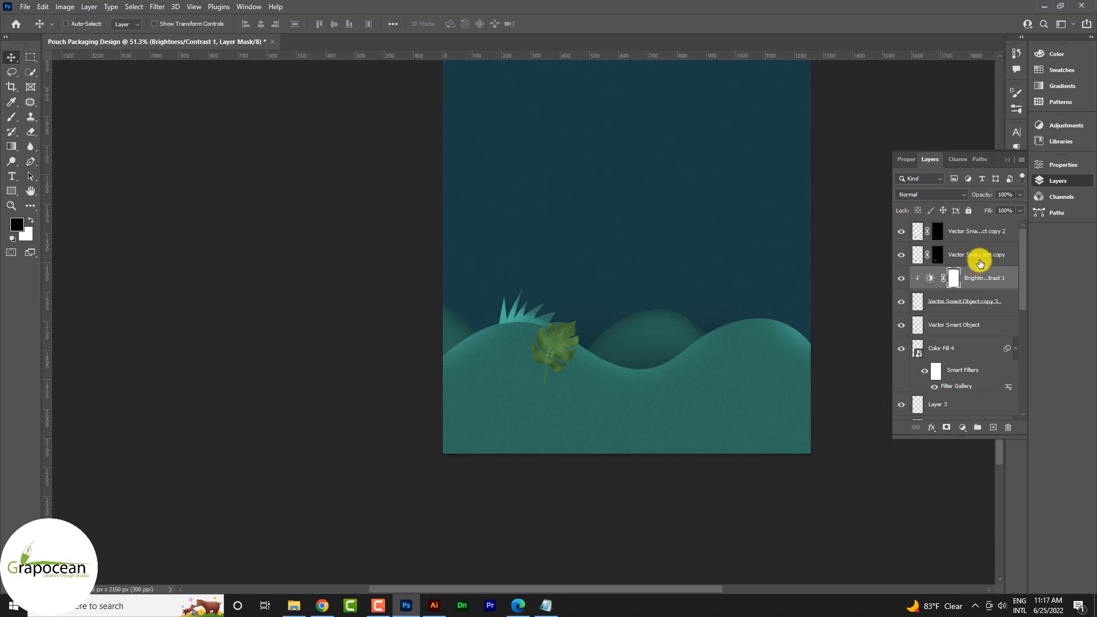
{"action": "left_click", "coordinate": [976, 255], "text": "ctrl"}
{"action": "key", "text": "ctrl+t"}
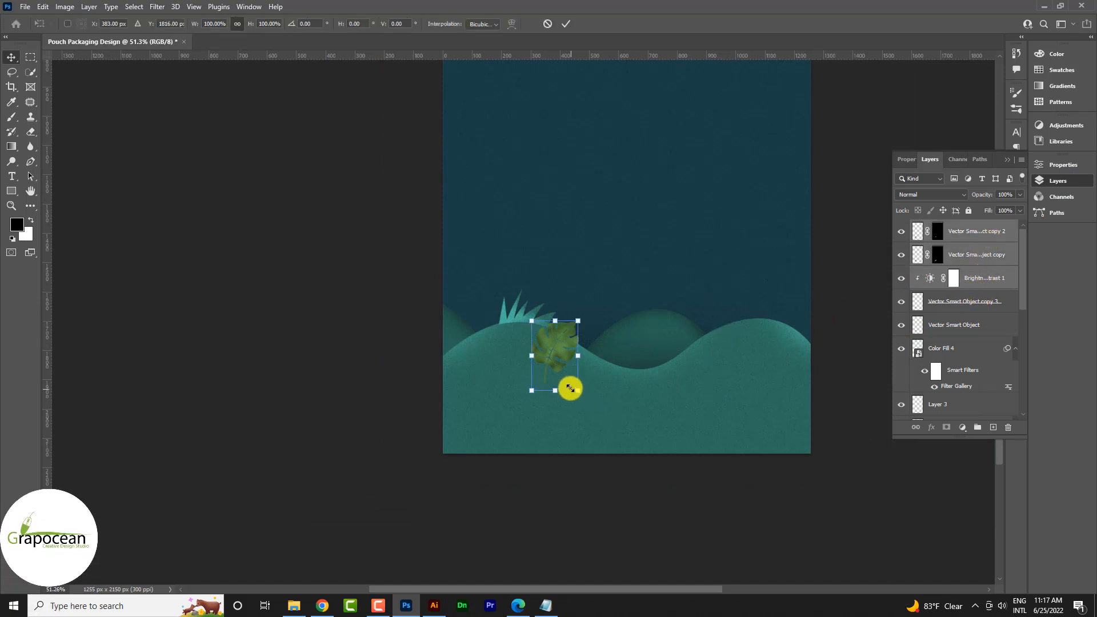
{"action": "left_click_drag", "start_coordinate": [578, 390], "coordinate": [632, 430]}
{"action": "key", "text": "ctrl+z"}
Select all five layers of the leaf, including its clipped adjustment, and enlarge them together over the front wave.
{"action": "left_click", "coordinate": [975, 309], "text": "ctrl"}
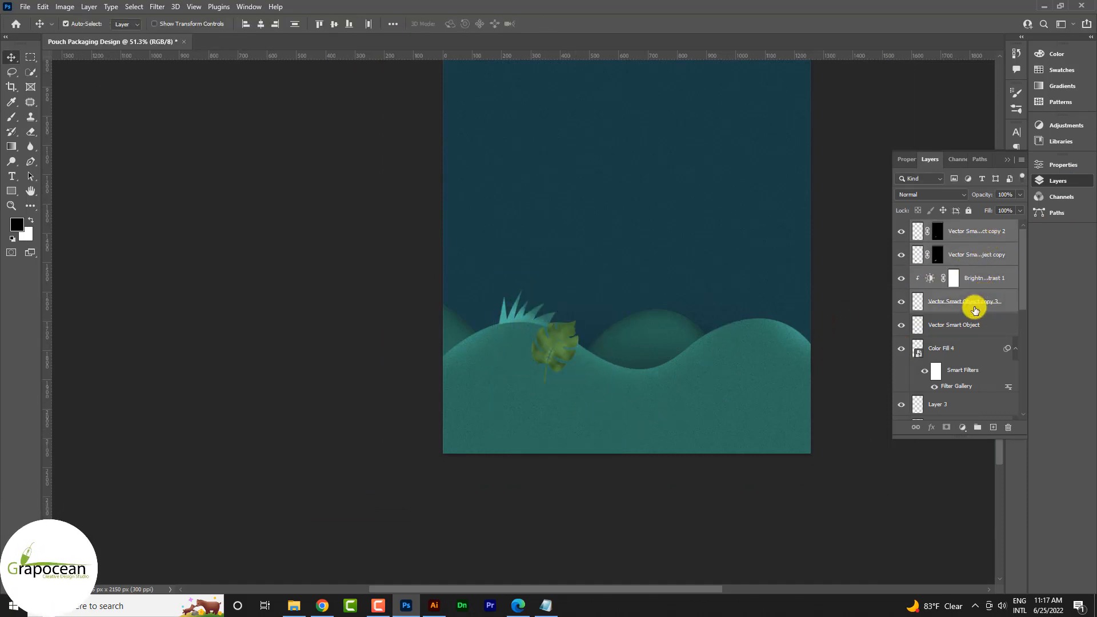
{"action": "left_click", "coordinate": [964, 325]}
{"action": "key", "text": "ctrl+t"}
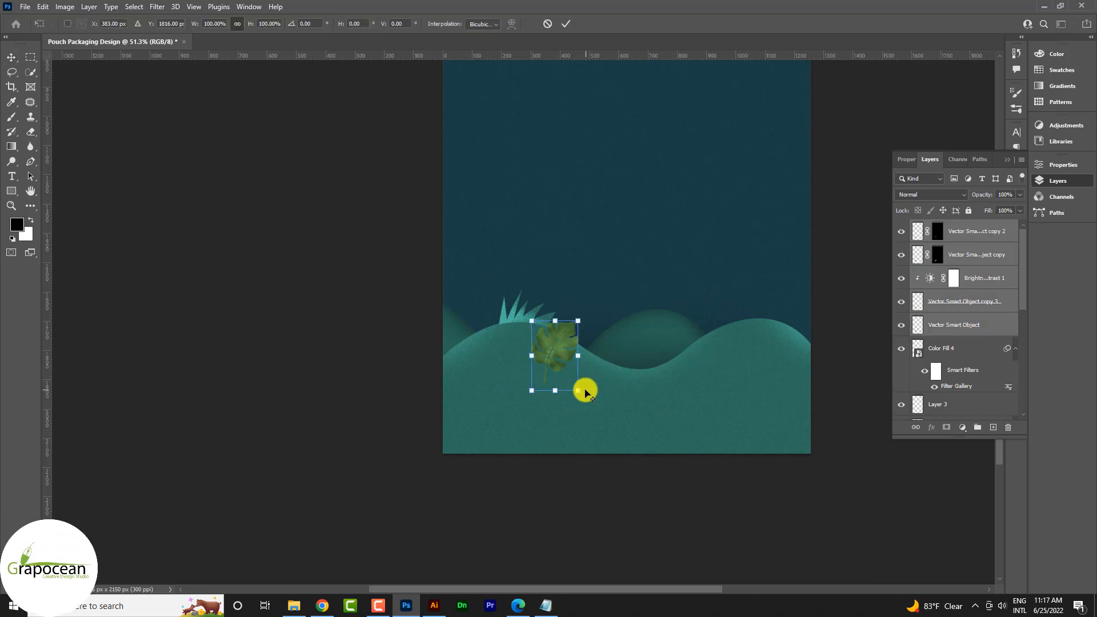
{"action": "left_click_drag", "start_coordinate": [578, 390], "coordinate": [629, 436]}
{"action": "scroll", "coordinate": [624, 421], "scroll_direction": "down", "scroll_amount": 3, "text": "alt"}
{"action": "key", "text": "Return"}
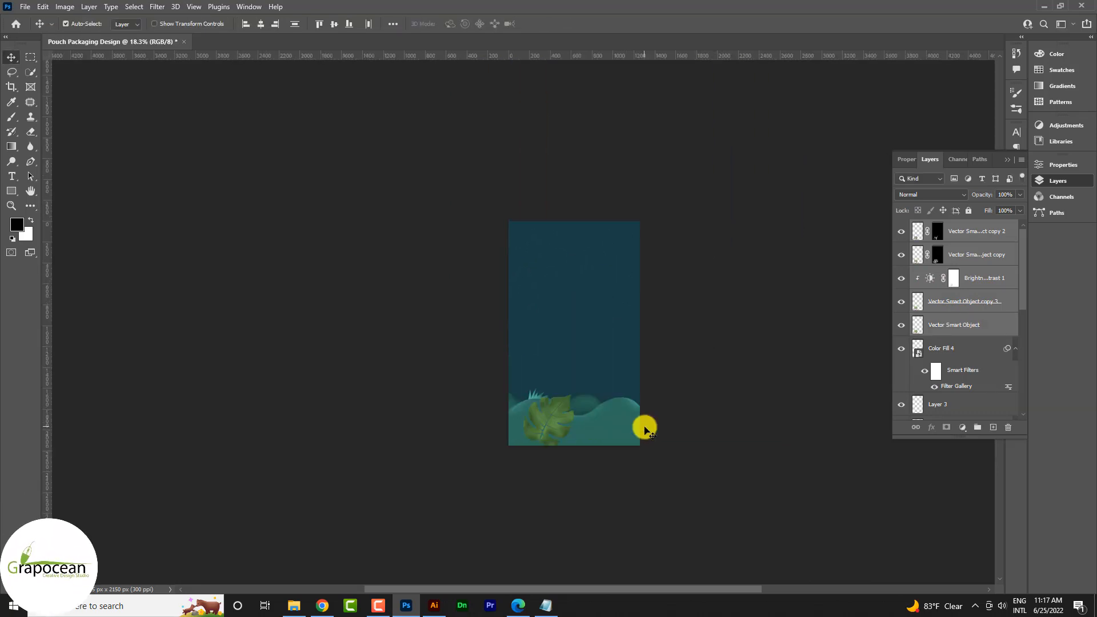
{"action": "scroll", "coordinate": [563, 437], "scroll_direction": "up", "scroll_amount": 2, "text": "alt"}
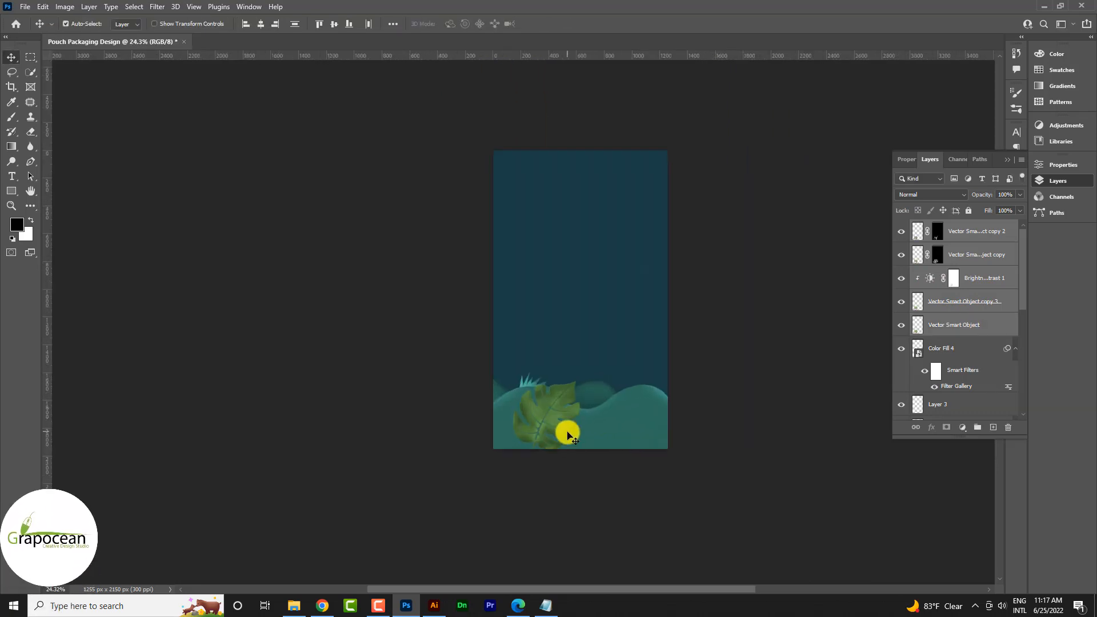
Switch to Illustrator and select the whole fern frond with the curled tip.
{"action": "left_click", "coordinate": [436, 606]}
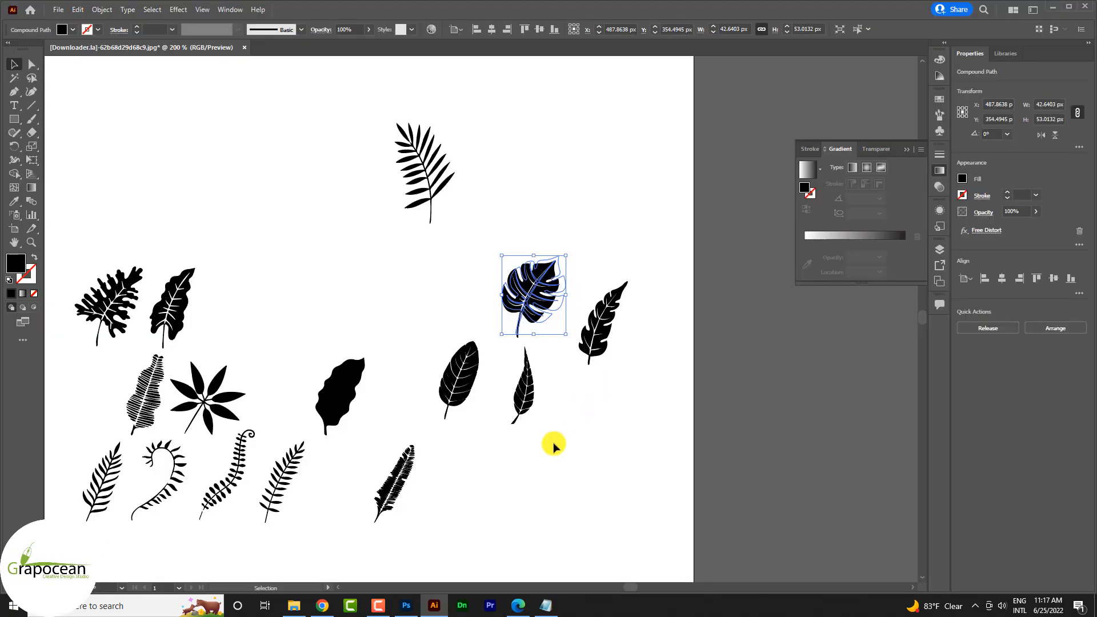
{"action": "left_click", "coordinate": [489, 461]}
{"action": "left_click", "coordinate": [238, 482]}
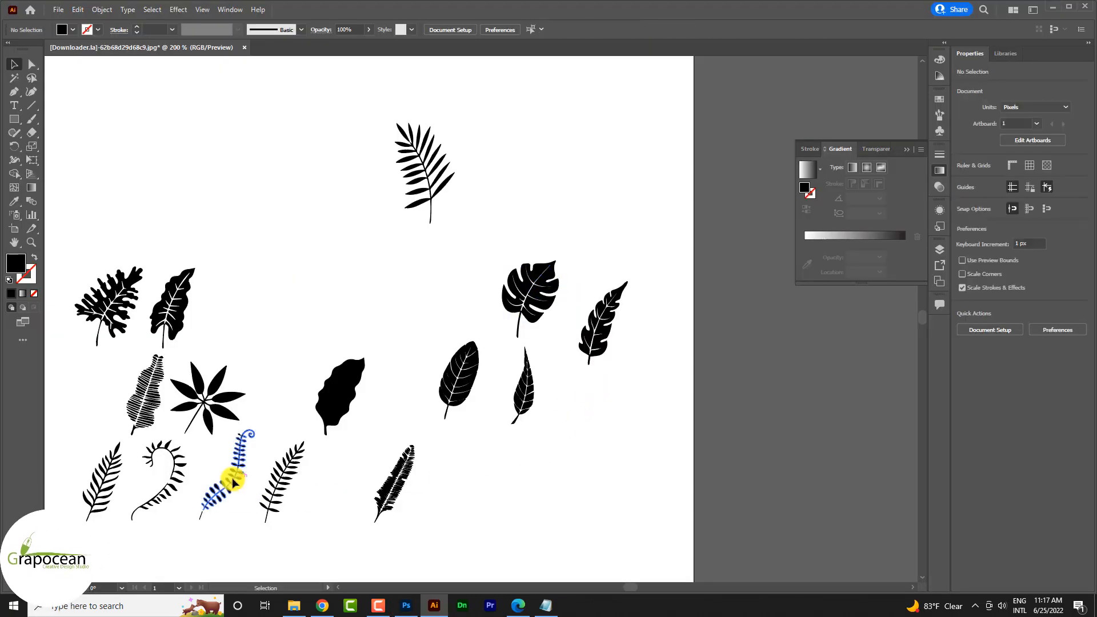
{"action": "left_click", "coordinate": [236, 519]}
{"action": "scroll", "coordinate": [235, 495], "scroll_direction": "up", "scroll_amount": 3, "text": "alt"}
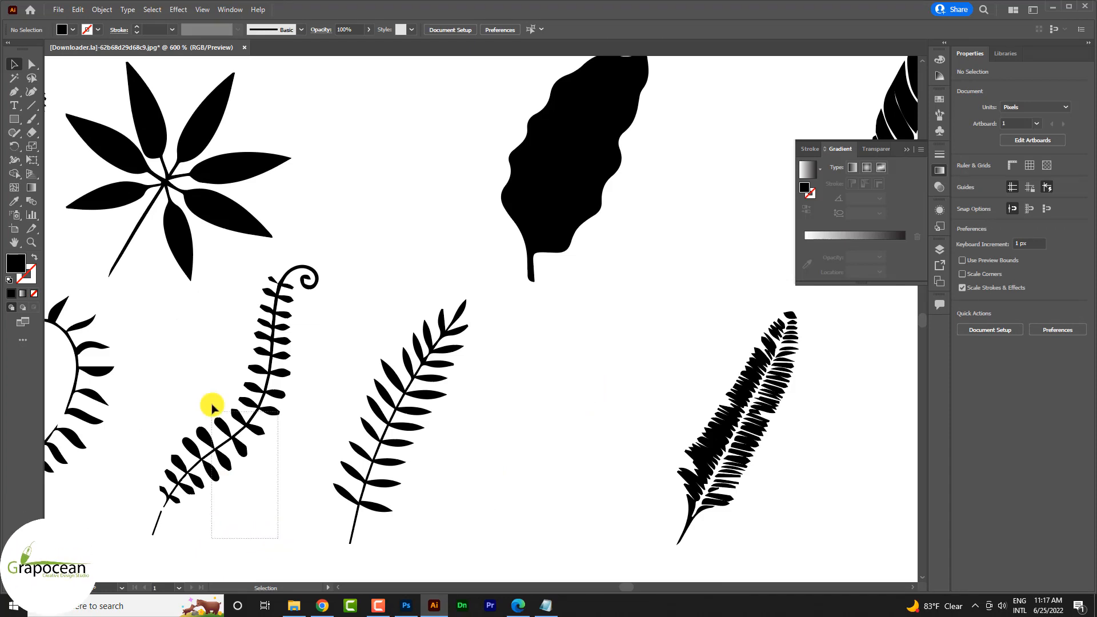
{"action": "left_click_drag", "start_coordinate": [257, 265], "coordinate": [259, 267]}
Bring the curled fern into the Photoshop pouch document, scaled to about 648 × 970 px, beside the green leaf.
{"action": "left_click_drag", "start_coordinate": [252, 433], "coordinate": [573, 461]}
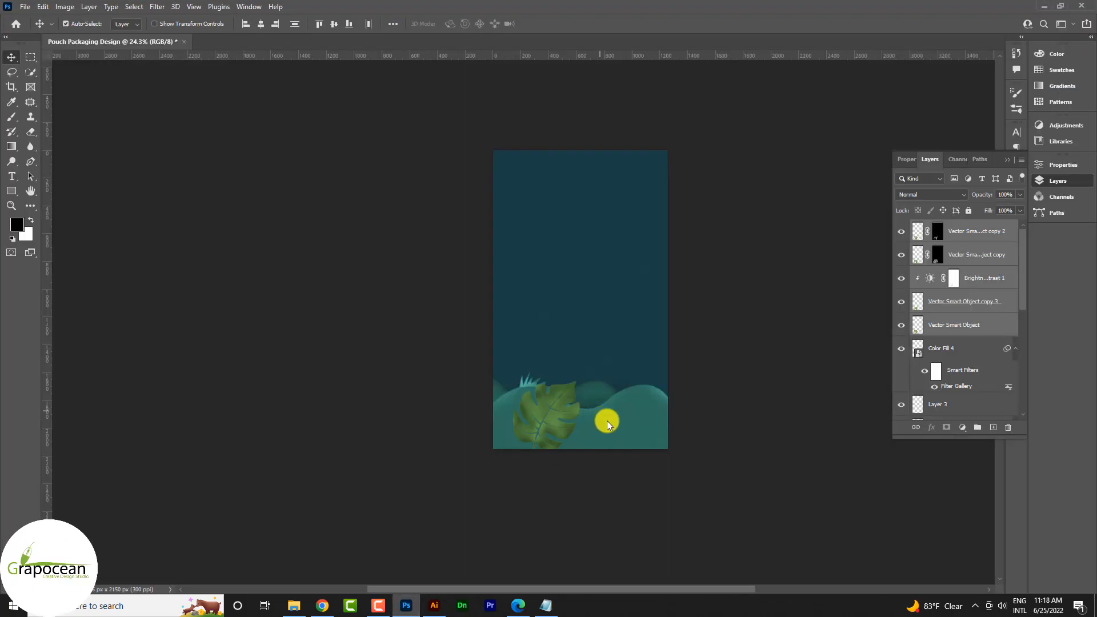
{"action": "left_click_drag", "start_coordinate": [607, 421], "coordinate": [648, 484]}
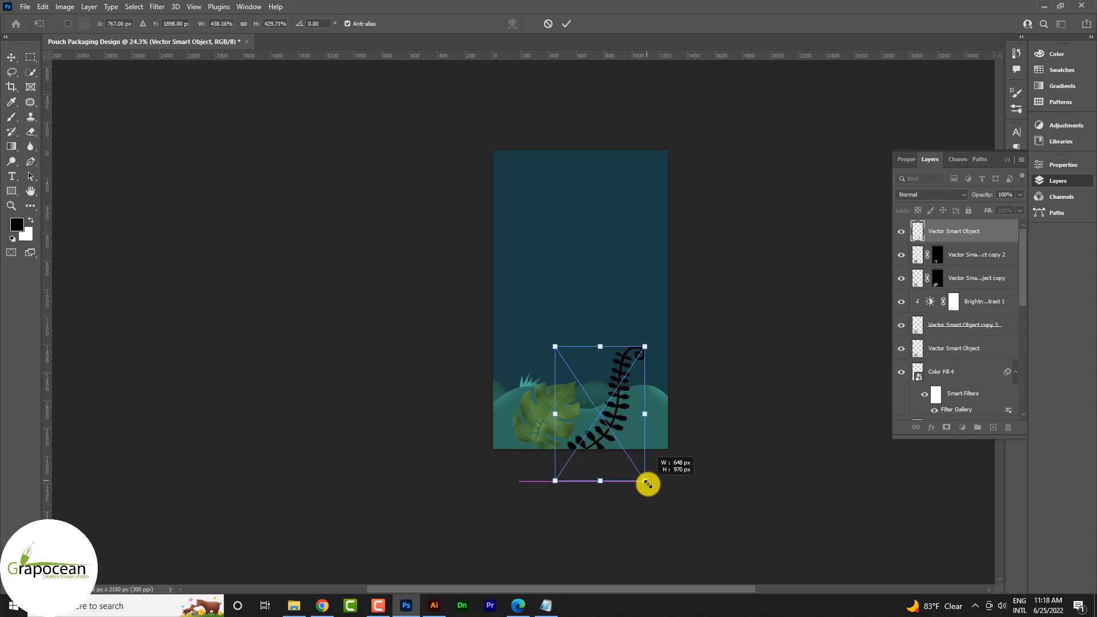
{"action": "left_click", "coordinate": [566, 23]}
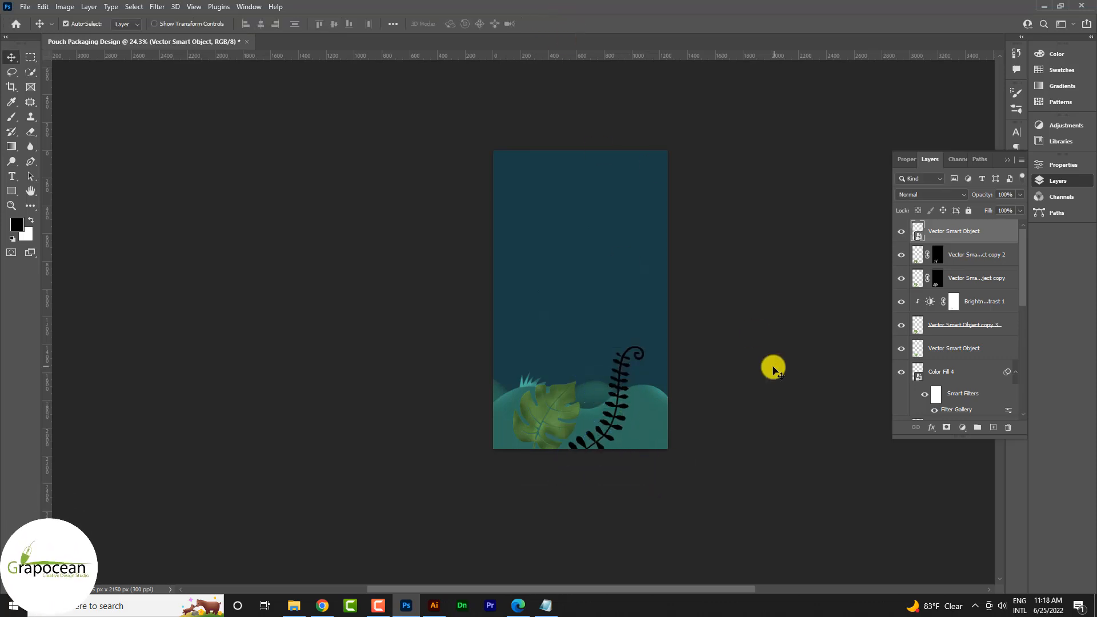
Give the fern layer a Color Overlay in light blue BCE8F4.
{"action": "scroll", "coordinate": [629, 396], "scroll_direction": "up", "scroll_amount": 4}
{"action": "right_click", "coordinate": [979, 231]}
{"action": "left_click", "coordinate": [889, 92]}
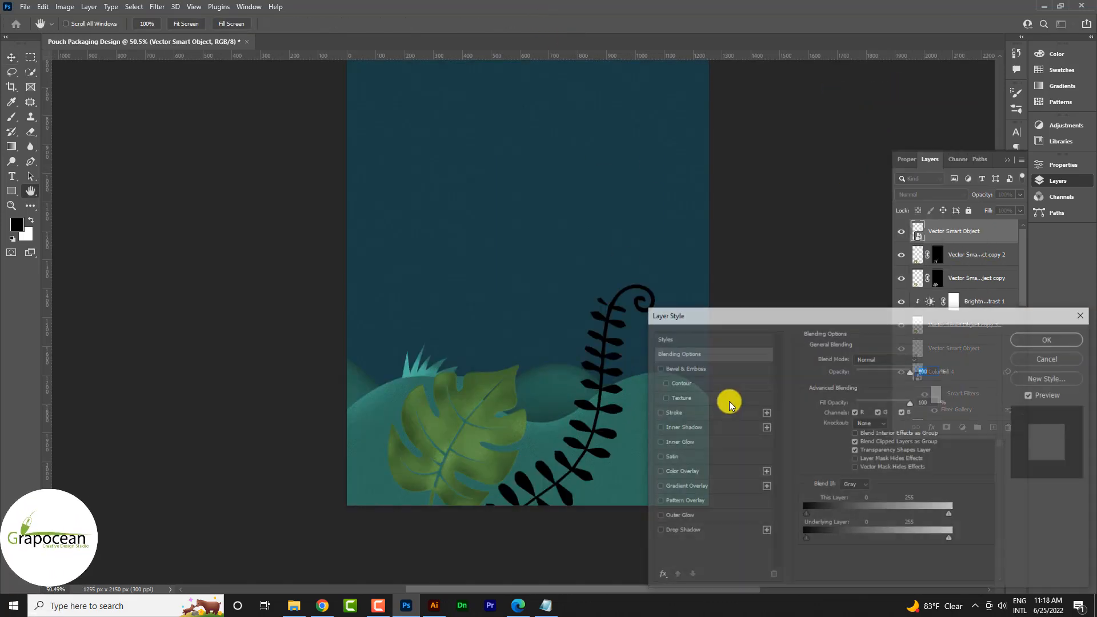
{"action": "left_click", "coordinate": [688, 473]}
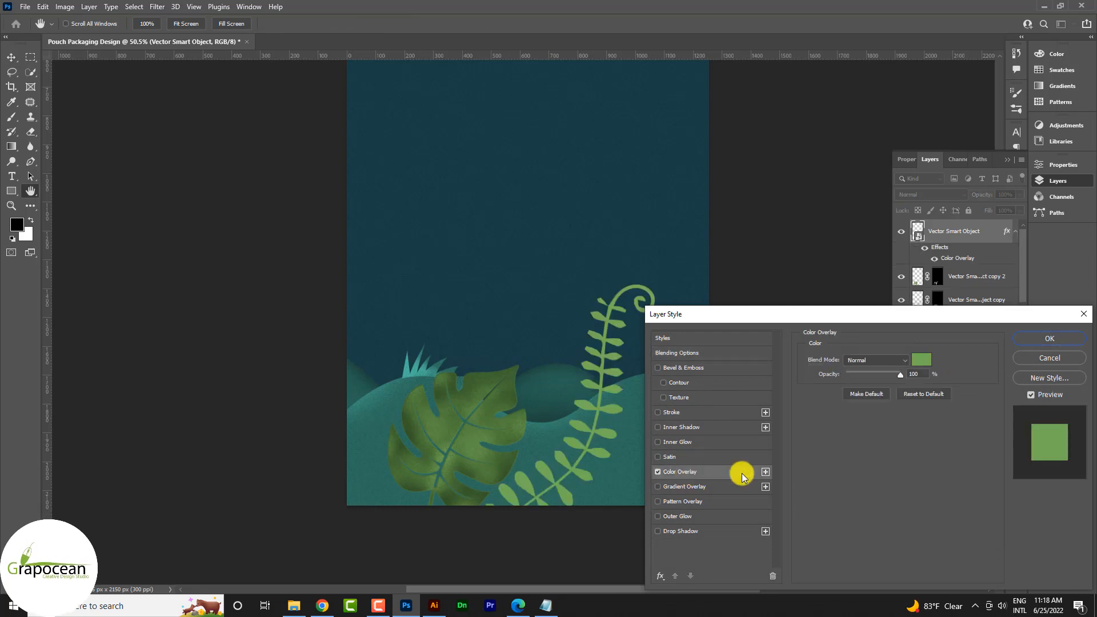
{"action": "left_click", "coordinate": [918, 361]}
{"action": "type", "text": "BCE8F4"}
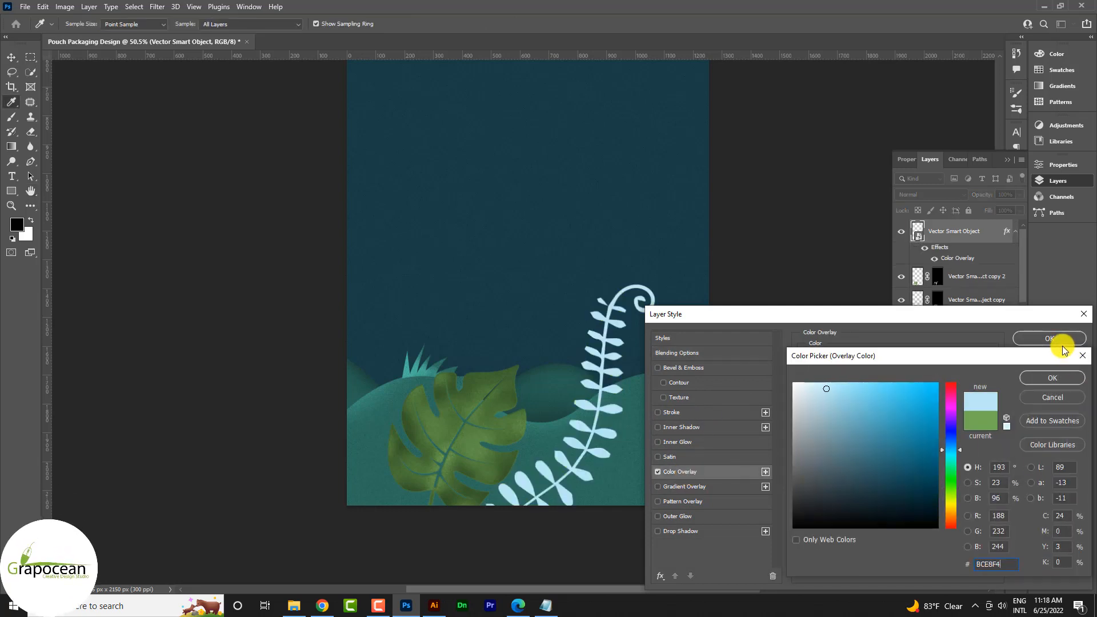
{"action": "left_click", "coordinate": [1059, 376]}
{"action": "left_click", "coordinate": [1054, 338]}
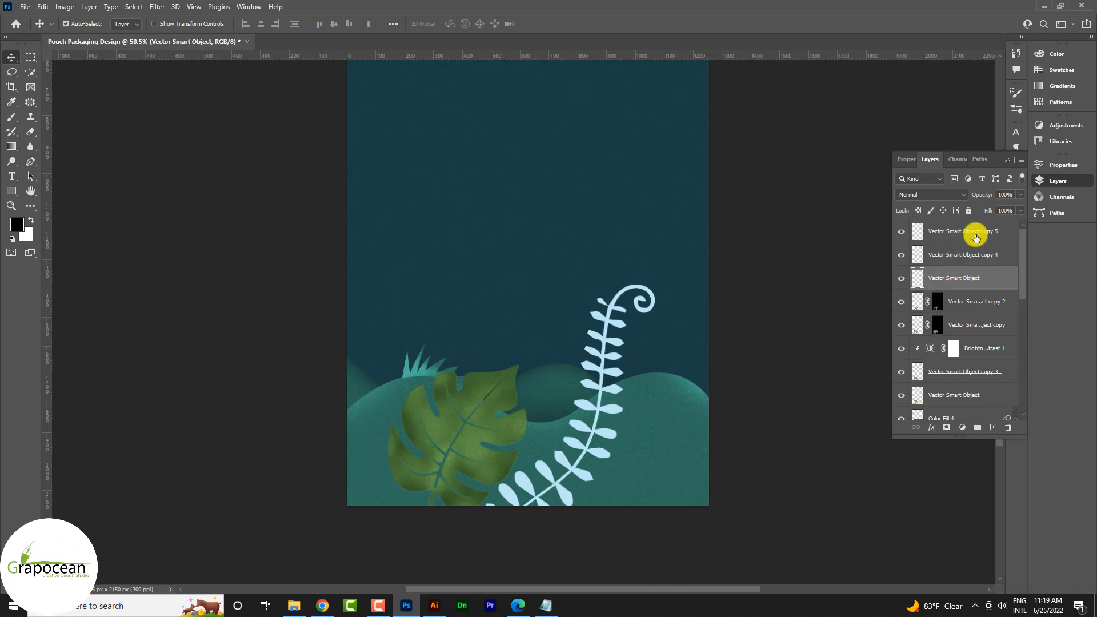
Apply the Smudge Stick filter with Stroke Length 2, Highlight Area 0 and Intensity 10 to the topmost fern copy.
{"action": "left_click", "coordinate": [975, 233]}
{"action": "left_click", "coordinate": [156, 8]}
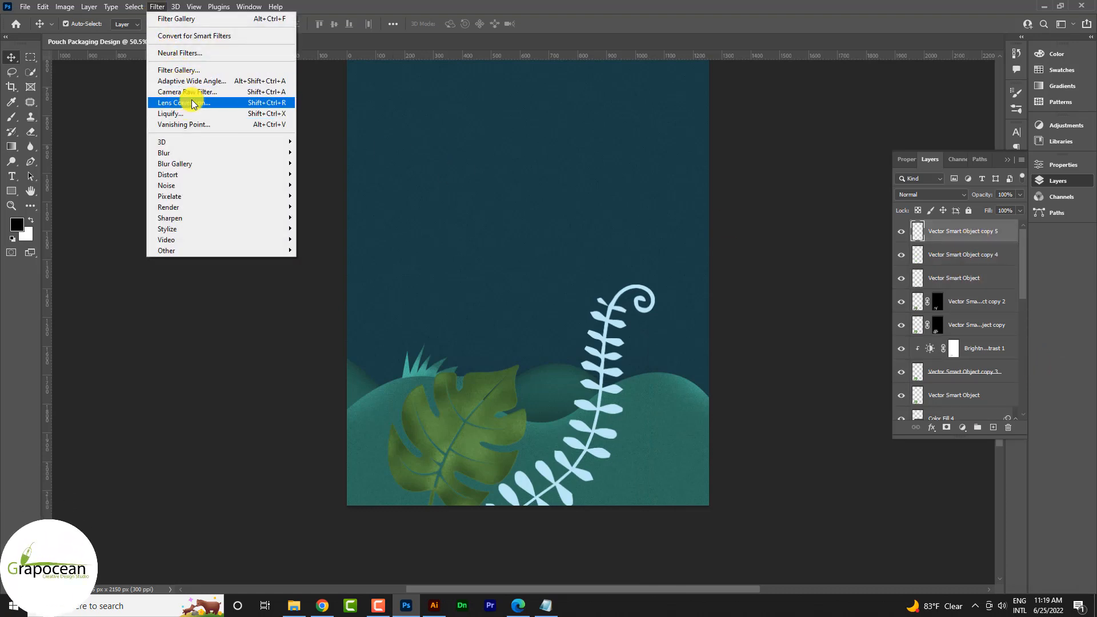
{"action": "left_click", "coordinate": [180, 70]}
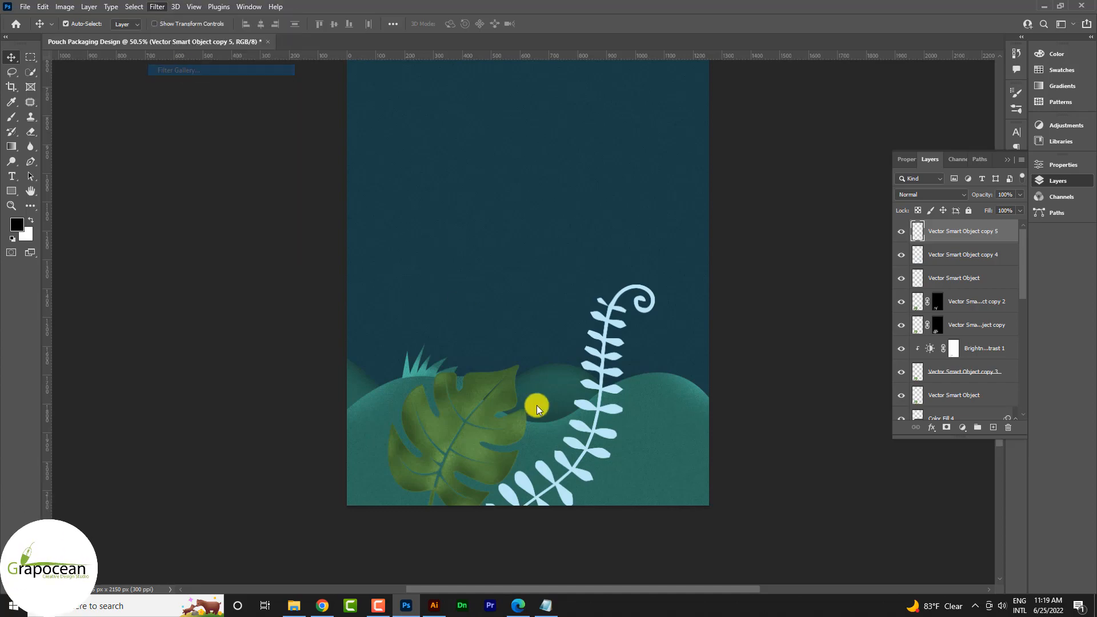
{"action": "scroll", "coordinate": [798, 188], "scroll_direction": "down", "scroll_amount": 6}
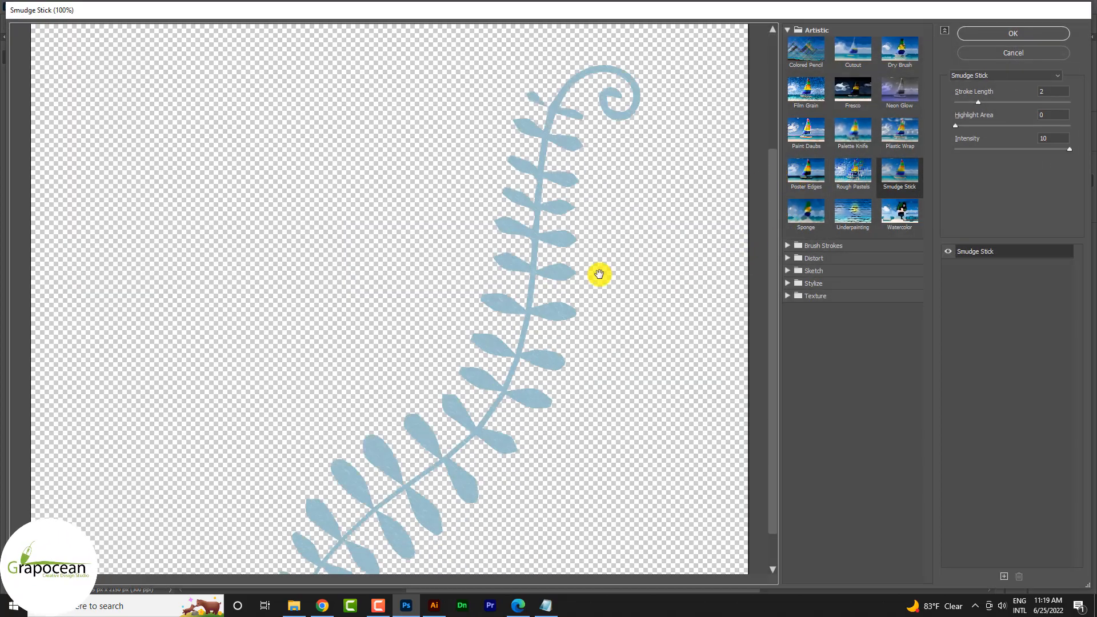
{"action": "scroll", "coordinate": [541, 369], "scroll_direction": "up", "scroll_amount": 2}
{"action": "scroll", "coordinate": [541, 369], "scroll_direction": "down", "scroll_amount": 2}
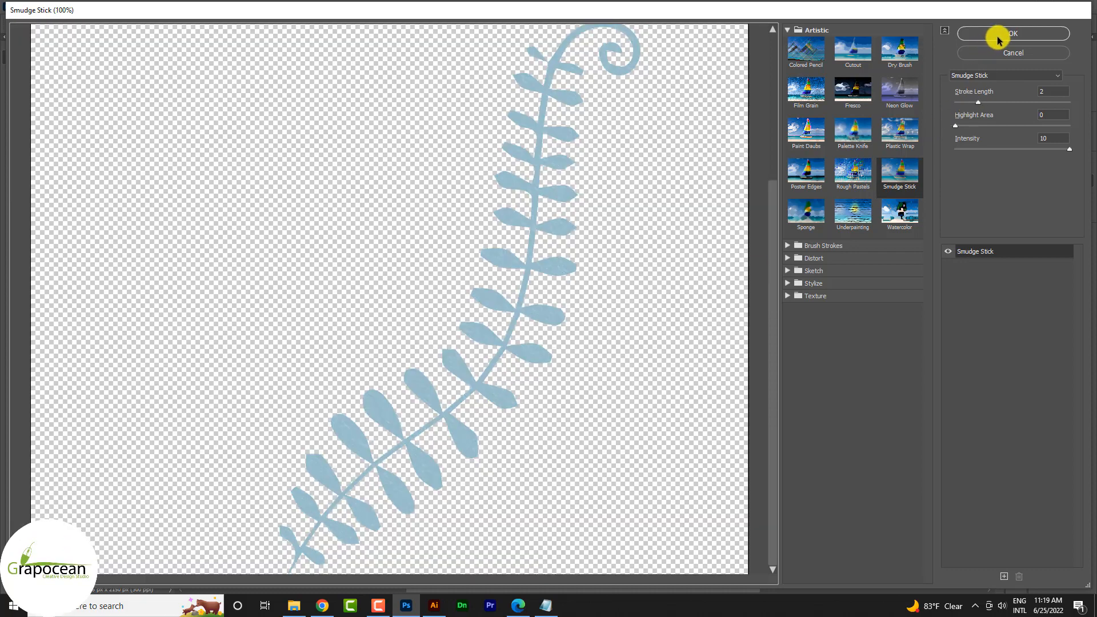
{"action": "left_click", "coordinate": [998, 36]}
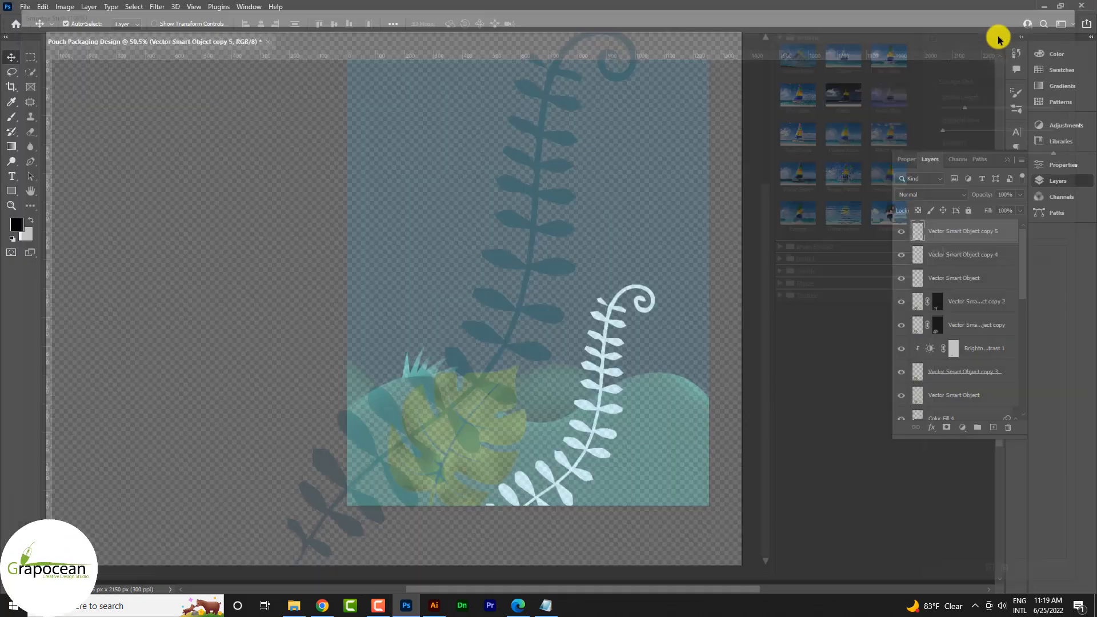
Apply the Film Grain filter with Grain 3, Highlight Area 0 and Intensity 6 to the other fern copy.
{"action": "left_click", "coordinate": [157, 8]}
{"action": "left_click", "coordinate": [186, 71]}
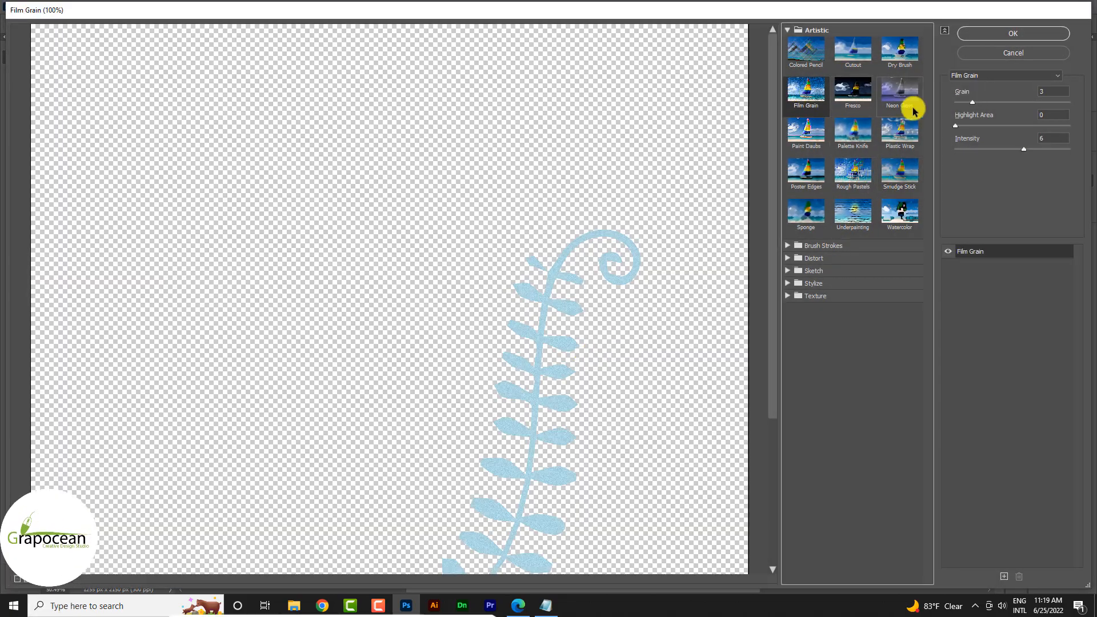
{"action": "left_click", "coordinate": [1023, 33]}
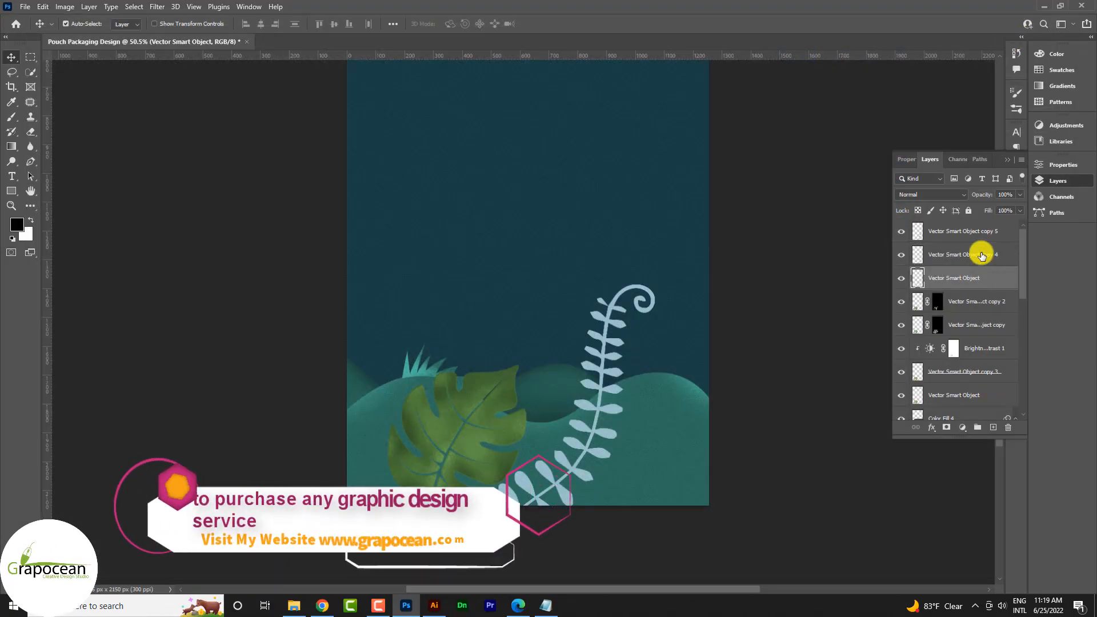
Add layer masks to both filtered fern copies and invert them to black.
{"action": "left_click", "coordinate": [975, 232]}
{"action": "left_click", "coordinate": [946, 428]}
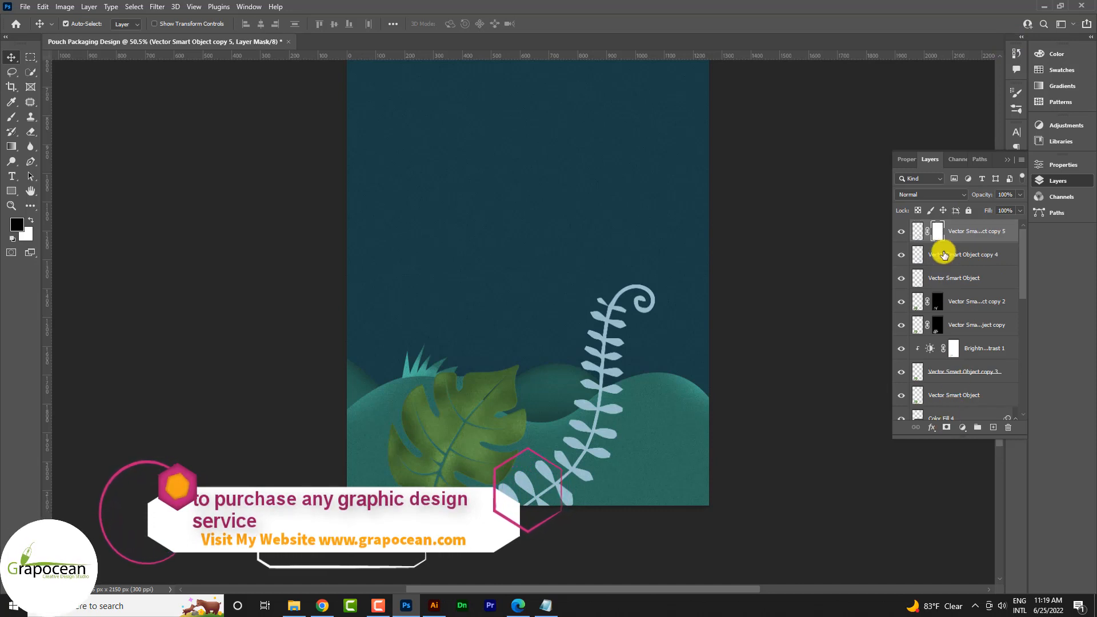
{"action": "left_click", "coordinate": [948, 255]}
{"action": "left_click", "coordinate": [952, 426]}
{"action": "left_click", "coordinate": [938, 231]}
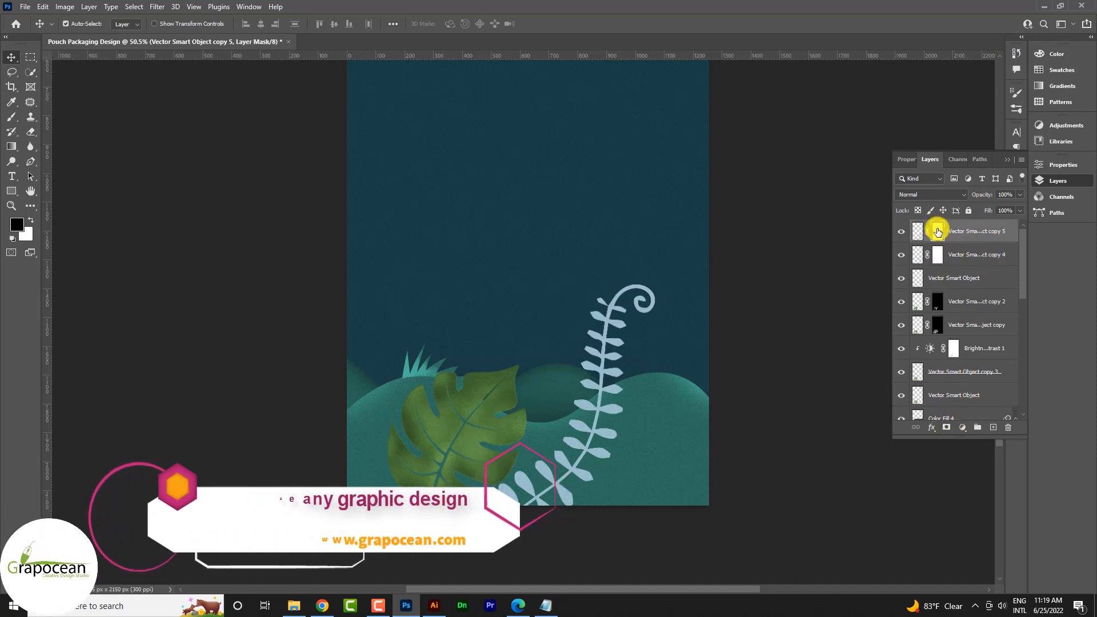
{"action": "key", "text": "ctrl+i"}
{"action": "left_click", "coordinate": [937, 255]}
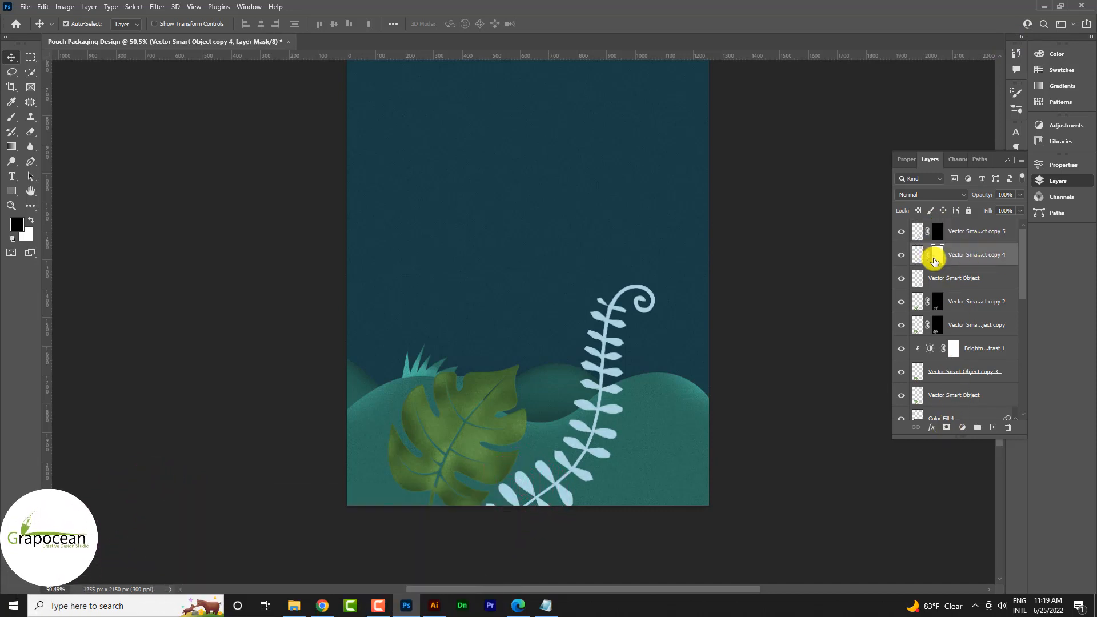
{"action": "key", "text": "ctrl+i"}
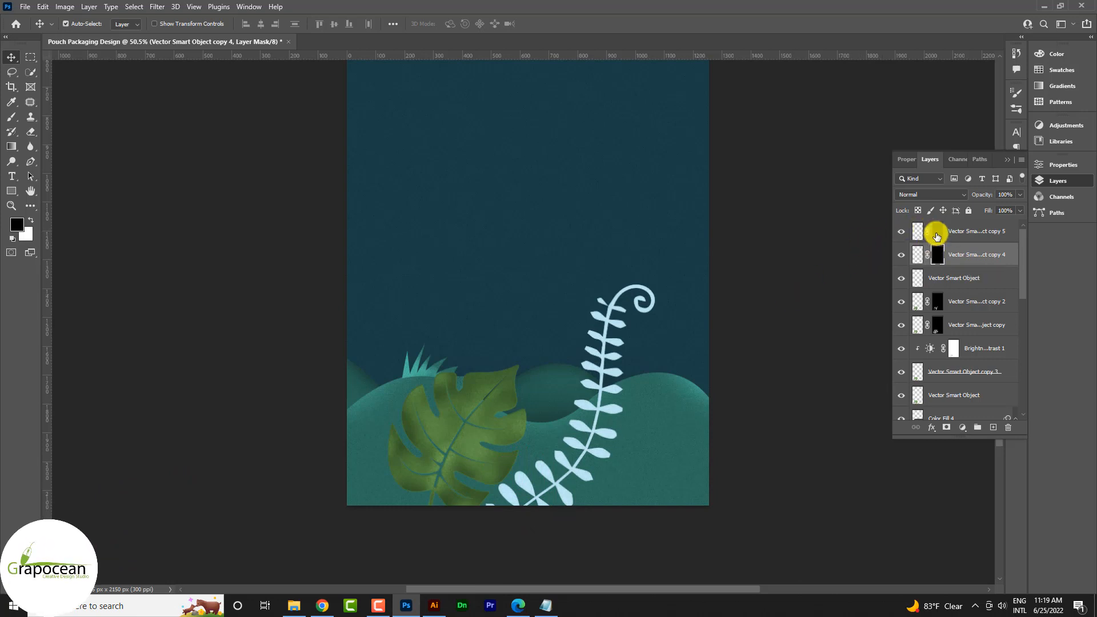
Paint white on the topmost fern copy's mask with a size 50 brush at 70% opacity, shading the stem and leaflet bases.
{"action": "left_click", "coordinate": [937, 235]}
{"action": "scroll", "coordinate": [608, 372], "scroll_direction": "up", "scroll_amount": 3}
{"action": "left_click", "coordinate": [12, 116]}
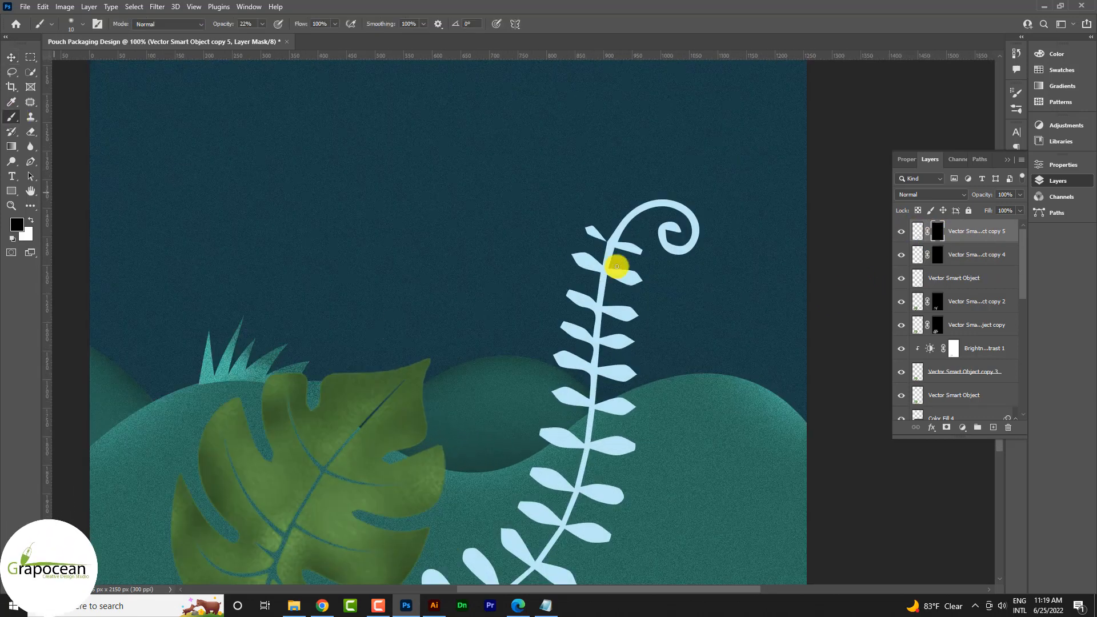
{"action": "key", "text": "bracketright"}
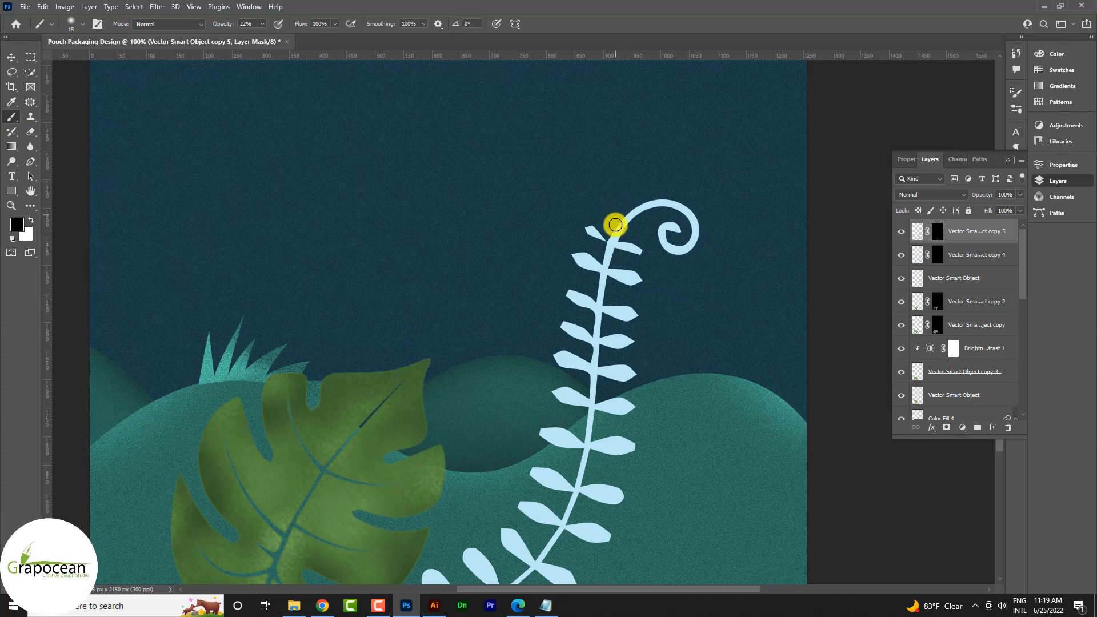
{"action": "scroll", "coordinate": [605, 285], "scroll_direction": "up", "scroll_amount": 5}
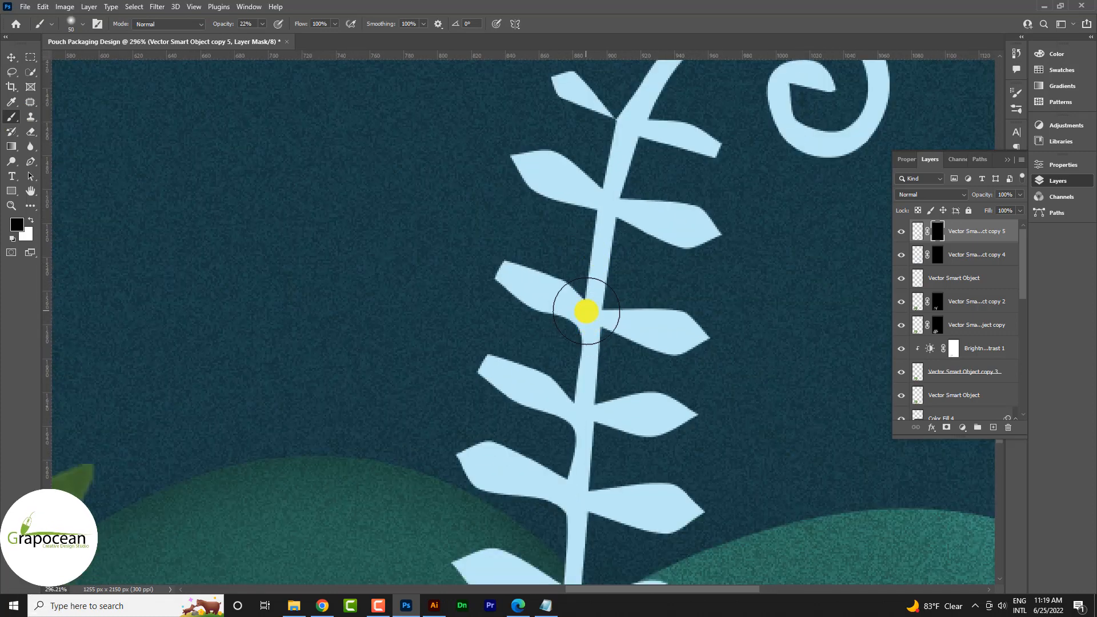
{"action": "key", "text": "x"}
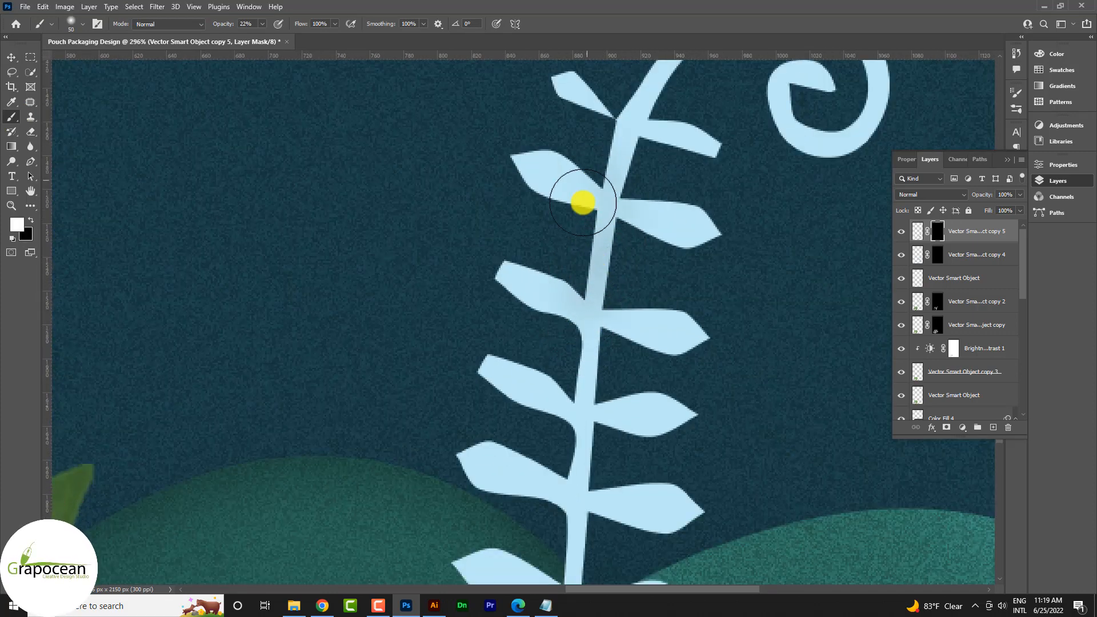
{"action": "scroll", "coordinate": [588, 196], "scroll_direction": "down", "scroll_amount": 3}
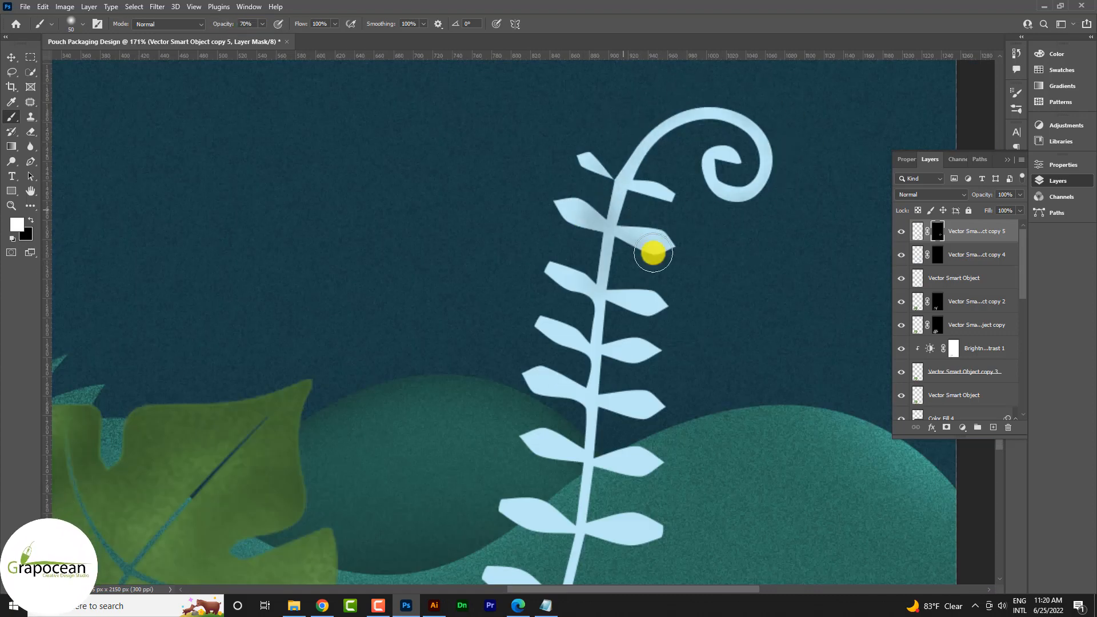
{"action": "scroll", "coordinate": [609, 376], "scroll_direction": "down", "scroll_amount": 2}
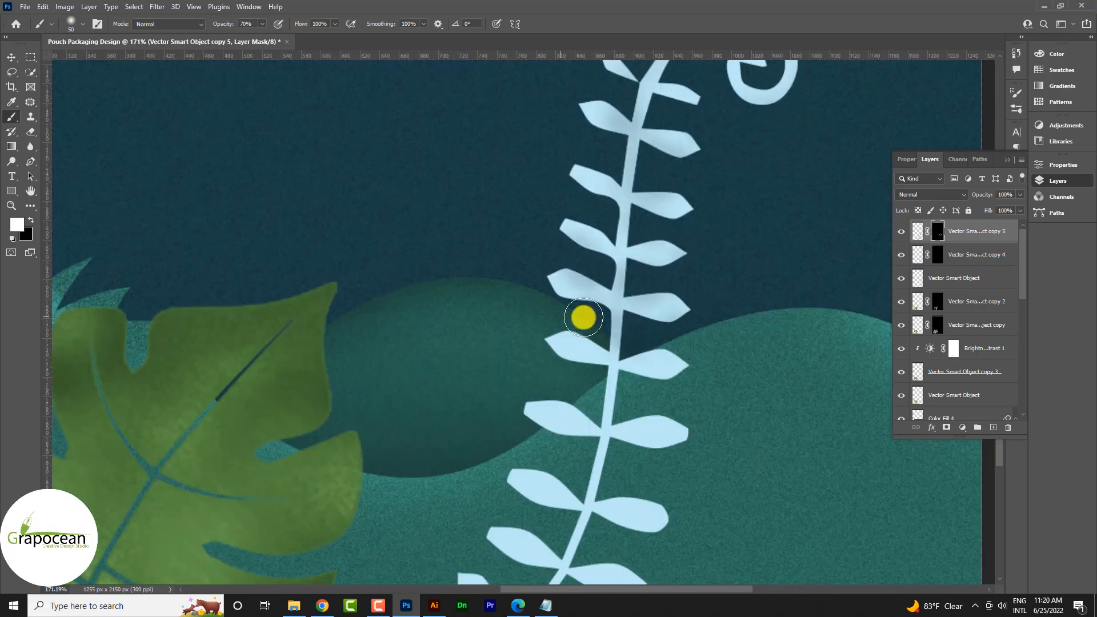
{"action": "scroll", "coordinate": [654, 289], "scroll_direction": "down", "scroll_amount": 4}
{"action": "left_click_drag", "start_coordinate": [605, 386], "coordinate": [701, 314]}
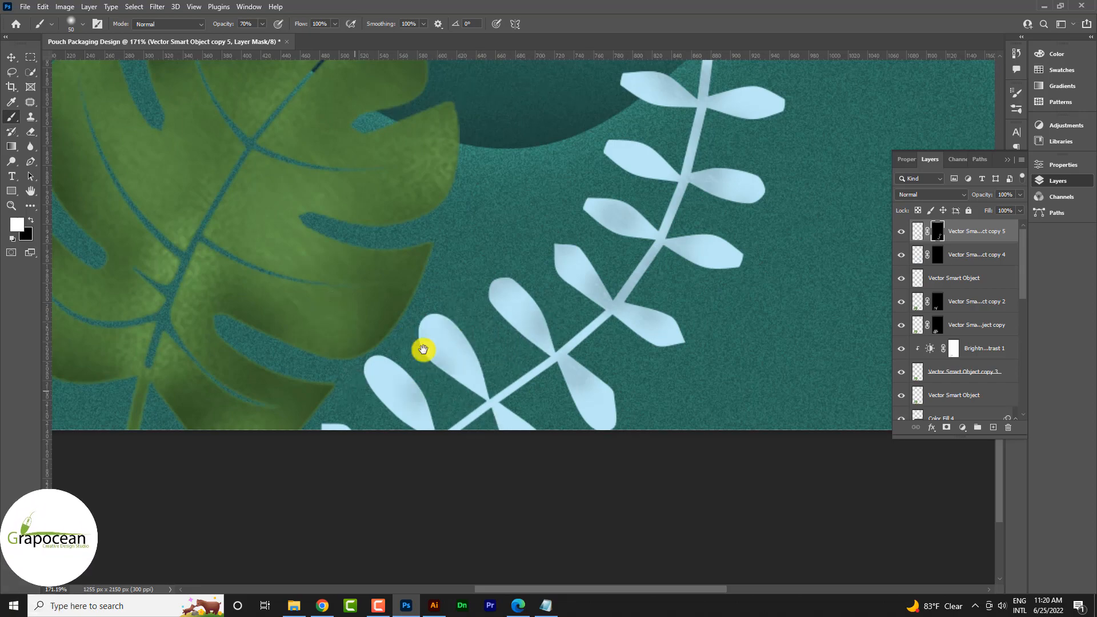
{"action": "left_click_drag", "start_coordinate": [366, 372], "coordinate": [498, 265]}
Paint white on the Film Grain fern copy's mask along the leaflets, stem and curled tip to reveal grainy shading.
{"action": "left_click", "coordinate": [936, 255]}
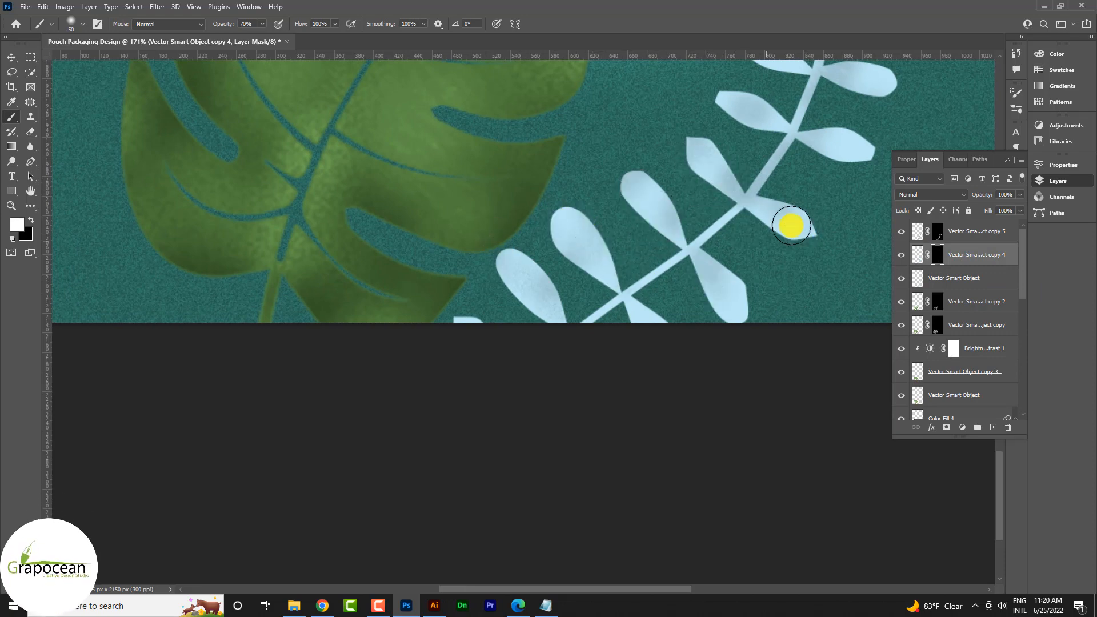
{"action": "left_click_drag", "start_coordinate": [841, 167], "coordinate": [765, 254]}
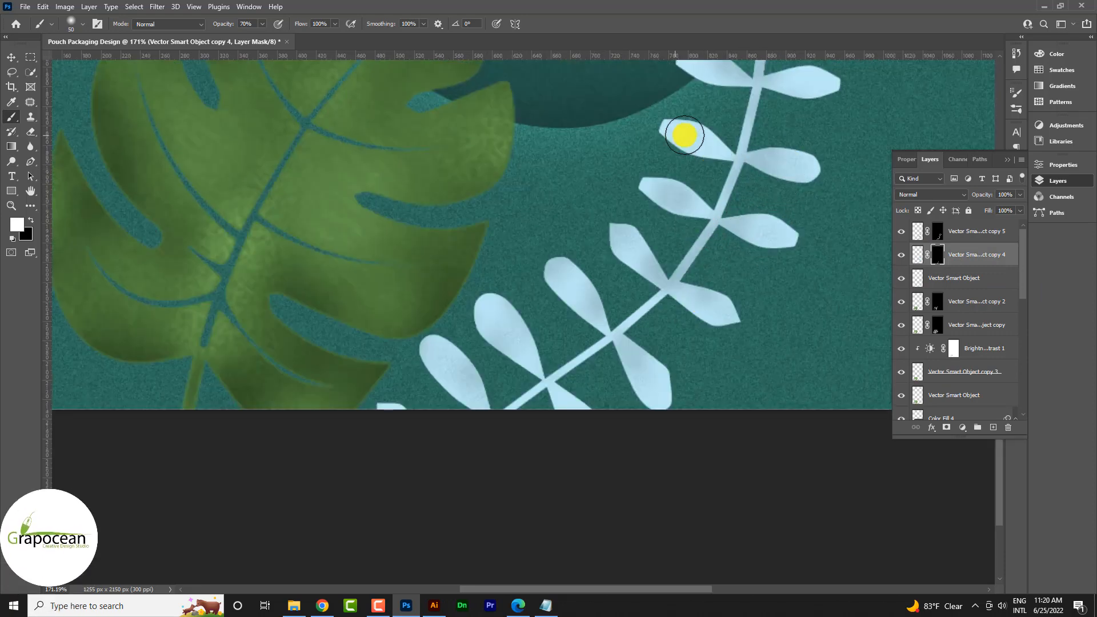
{"action": "left_click_drag", "start_coordinate": [757, 111], "coordinate": [693, 236]}
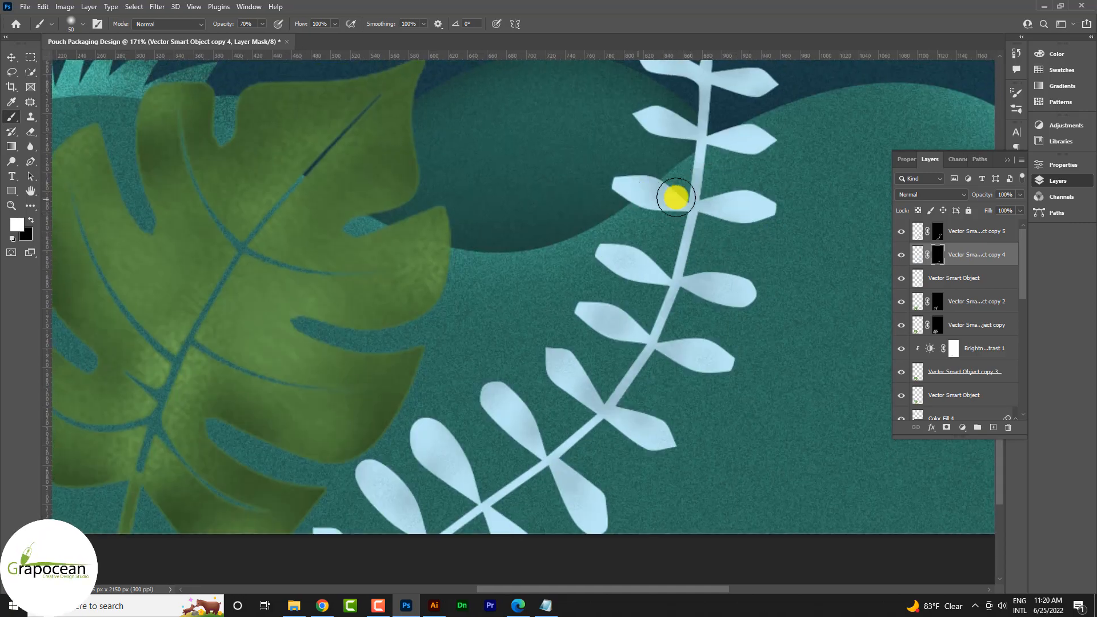
{"action": "left_click_drag", "start_coordinate": [717, 148], "coordinate": [691, 263]}
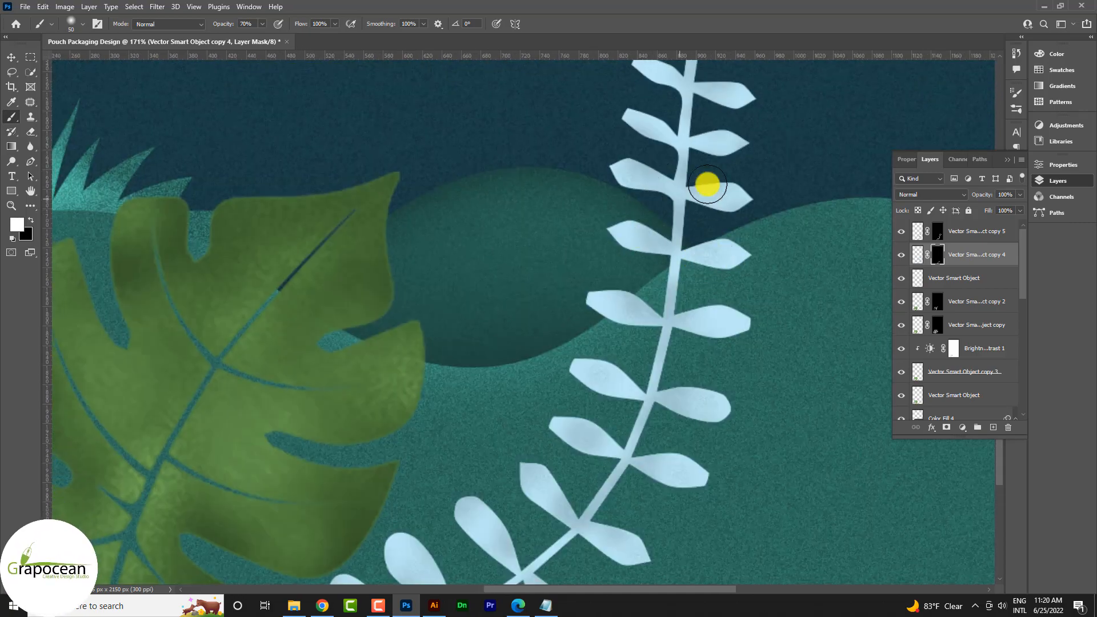
{"action": "left_click_drag", "start_coordinate": [698, 154], "coordinate": [693, 248]}
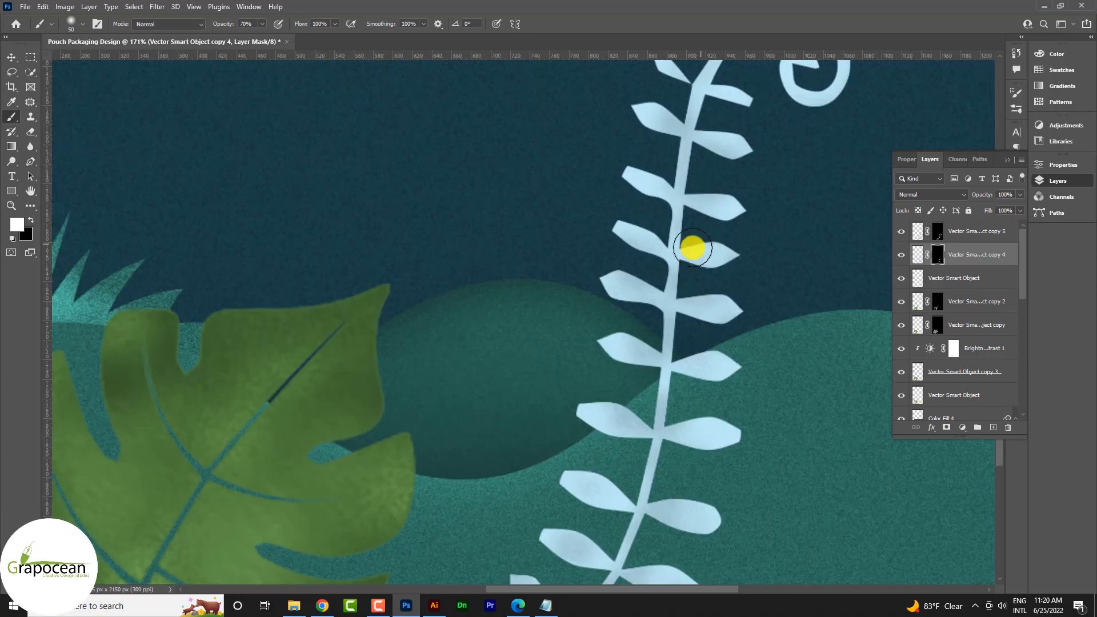
{"action": "left_click_drag", "start_coordinate": [671, 130], "coordinate": [668, 265]}
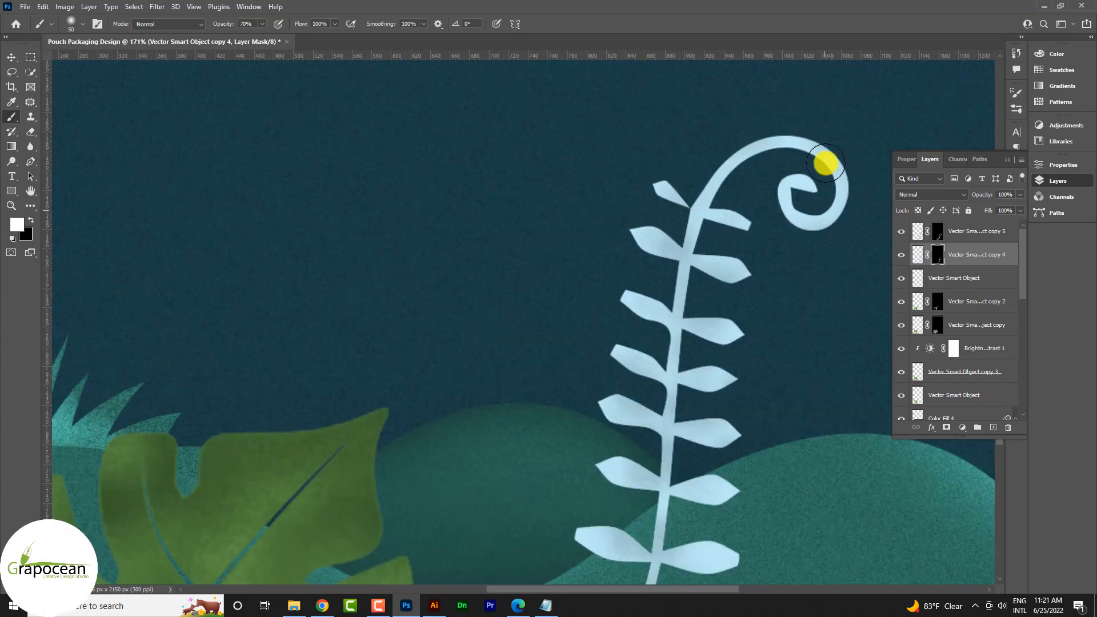
{"action": "scroll", "coordinate": [686, 326], "scroll_direction": "down", "scroll_amount": 5}
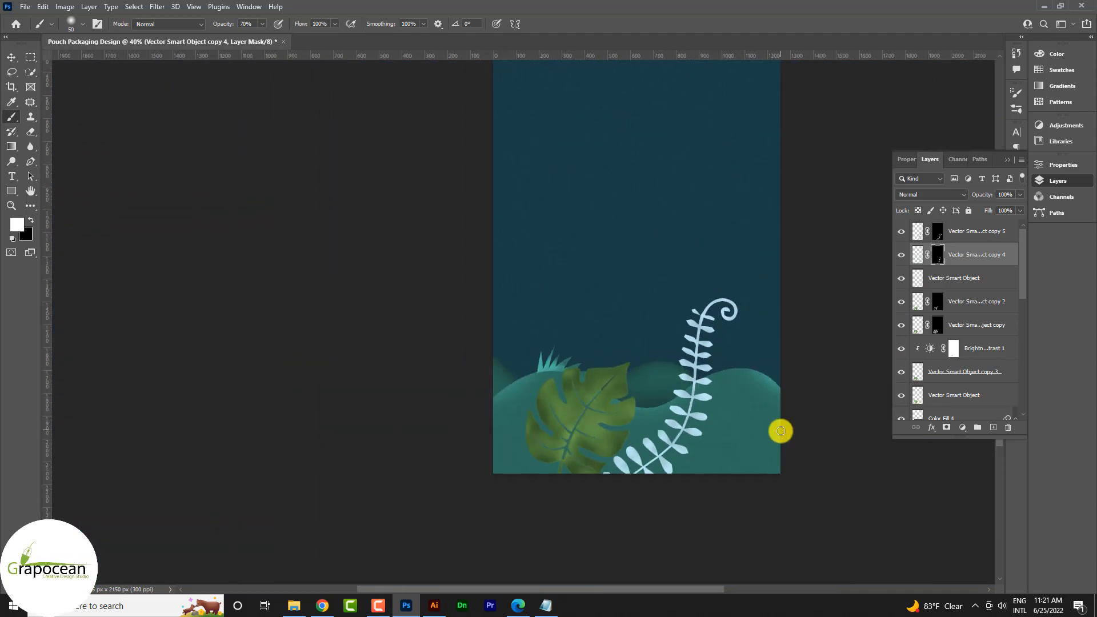
Add a Brightness/Contrast adjustment layer among the fern copies and adjust it to darken the fern's light blue.
{"action": "scroll", "coordinate": [734, 433], "scroll_direction": "up", "scroll_amount": 8}
{"action": "key", "text": "x"}
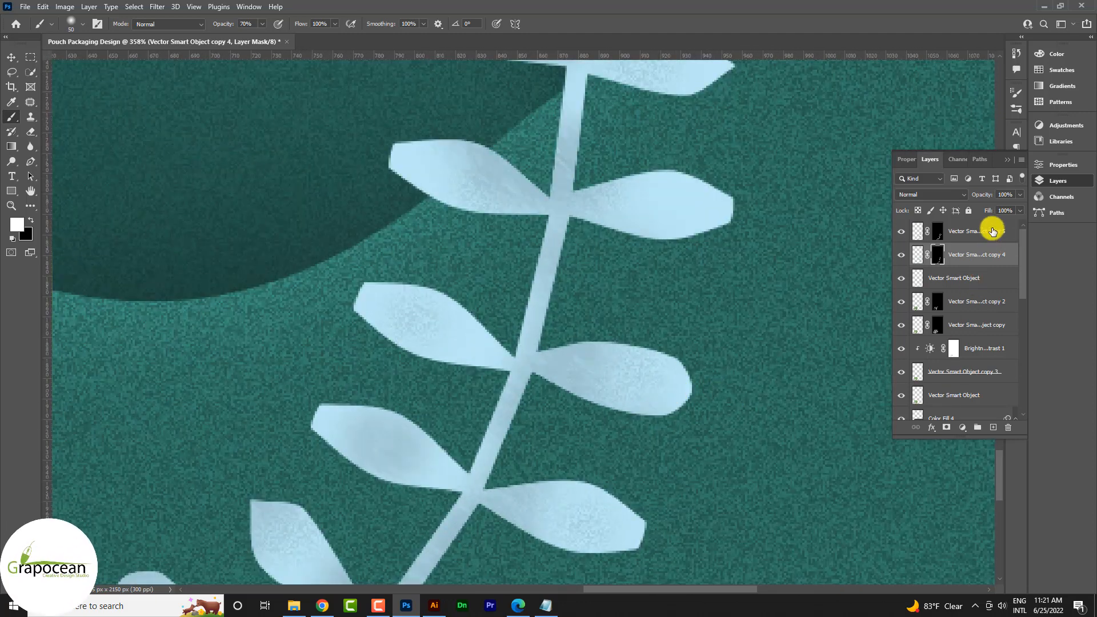
{"action": "left_click", "coordinate": [987, 231]}
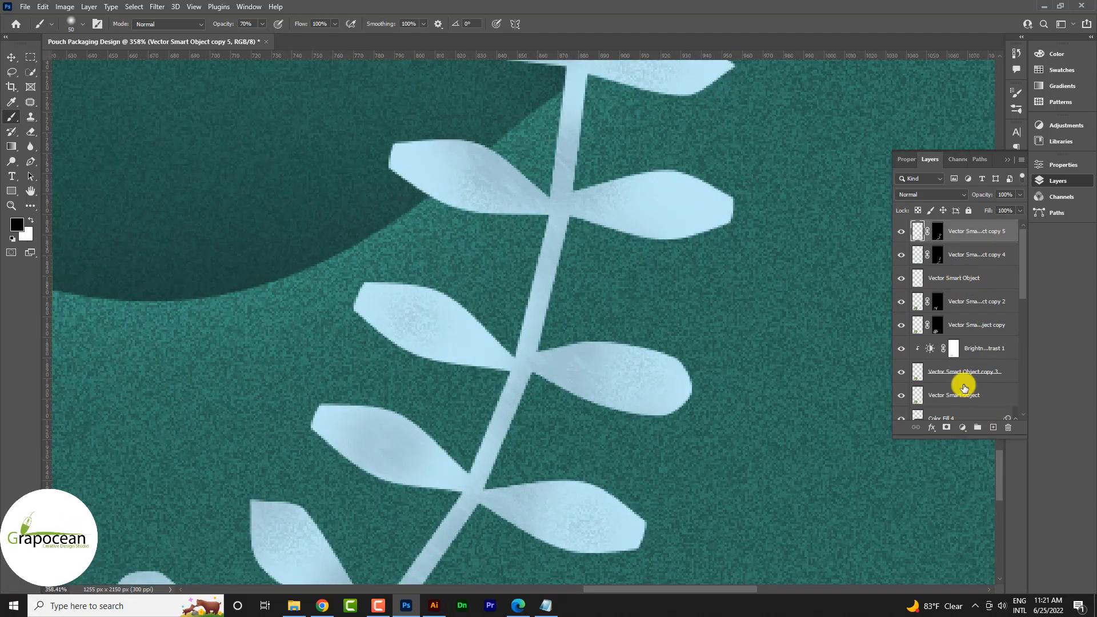
{"action": "left_click", "coordinate": [963, 428]}
{"action": "left_click", "coordinate": [1012, 264]}
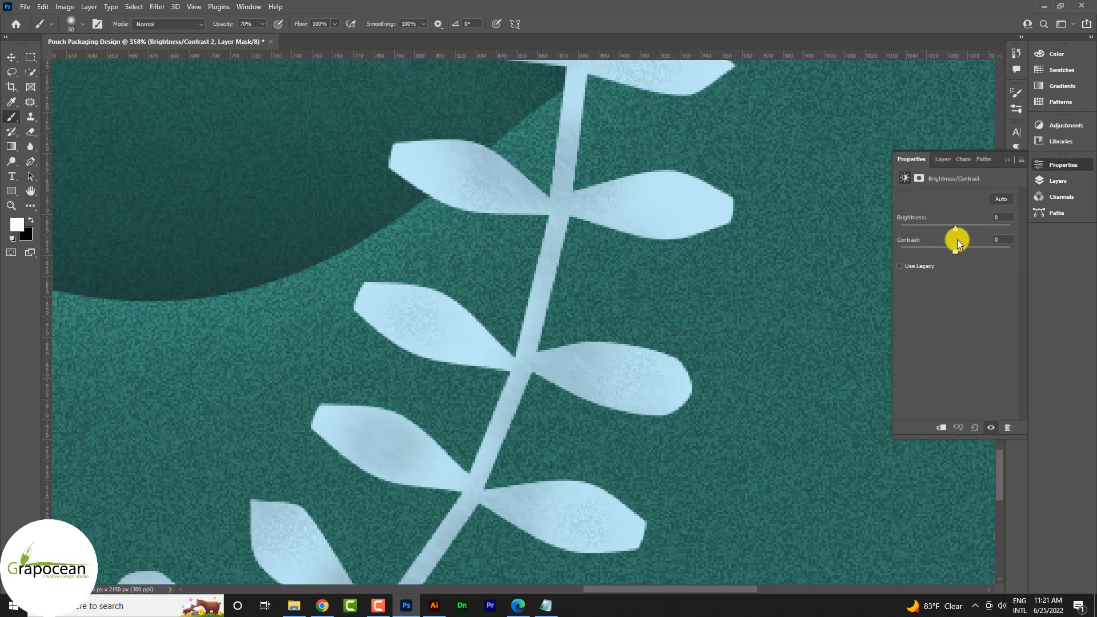
{"action": "mouse_move", "coordinate": [980, 228]}
{"action": "left_mouse_down"}
{"action": "mouse_move", "coordinate": [926, 228]}
{"action": "mouse_move", "coordinate": [986, 249]}
{"action": "mouse_move", "coordinate": [977, 245]}
{"action": "mouse_move", "coordinate": [972, 259]}
{"action": "mouse_move", "coordinate": [975, 284]}
{"action": "mouse_move", "coordinate": [980, 245]}
{"action": "left_mouse_up"}
{"action": "left_click", "coordinate": [1010, 159]}
{"action": "left_click", "coordinate": [1047, 182]}
Try to clip the Brightness/Contrast adjustment to the fern copy beneath it, and undo the clipping.
{"action": "right_click", "coordinate": [980, 251]}
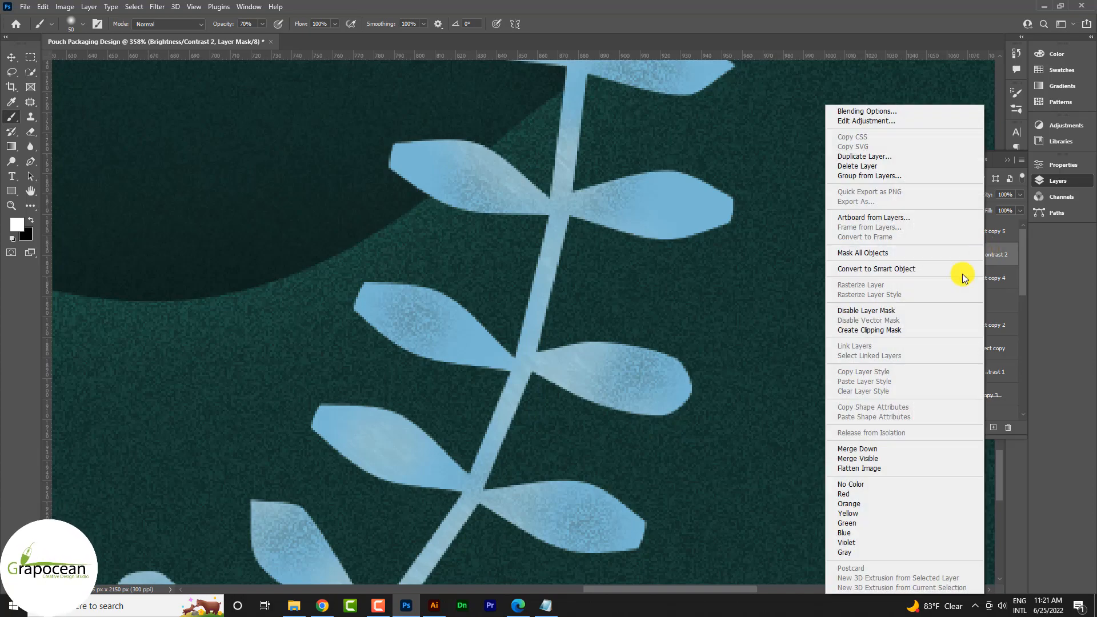
{"action": "left_click", "coordinate": [881, 331]}
{"action": "scroll", "coordinate": [656, 422], "scroll_direction": "down", "scroll_amount": 9}
{"action": "key", "text": "ctrl+z"}
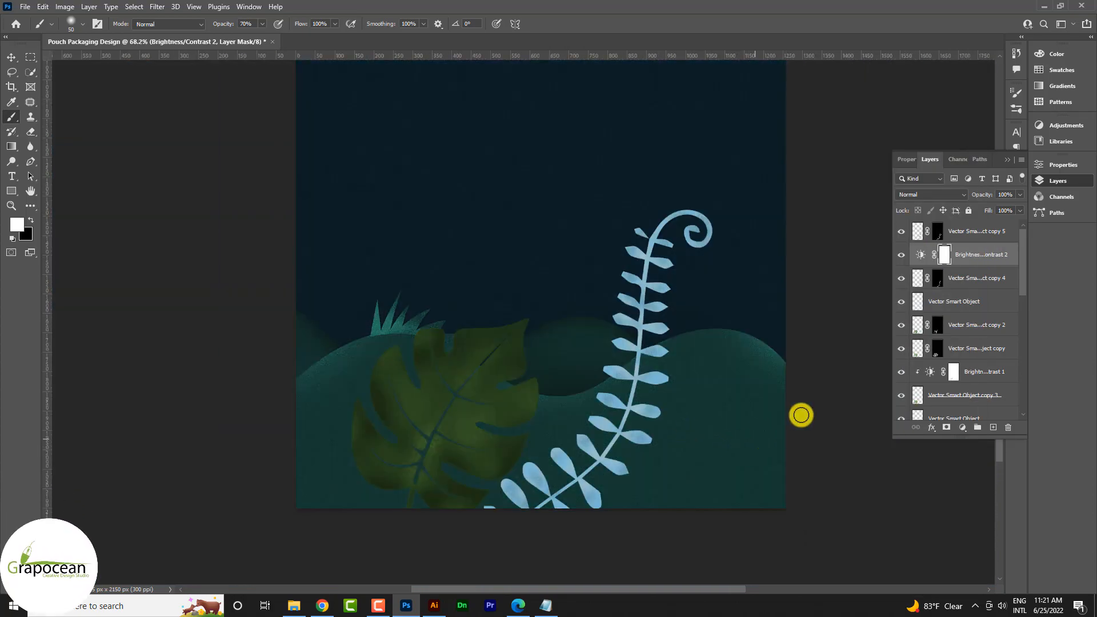
Move the Brightness/Contrast adjustment above the topmost fern copy and try clipping it to that layer, undoing the clip.
{"action": "left_click_drag", "start_coordinate": [977, 230], "coordinate": [972, 227]}
{"action": "right_click", "coordinate": [972, 228]}
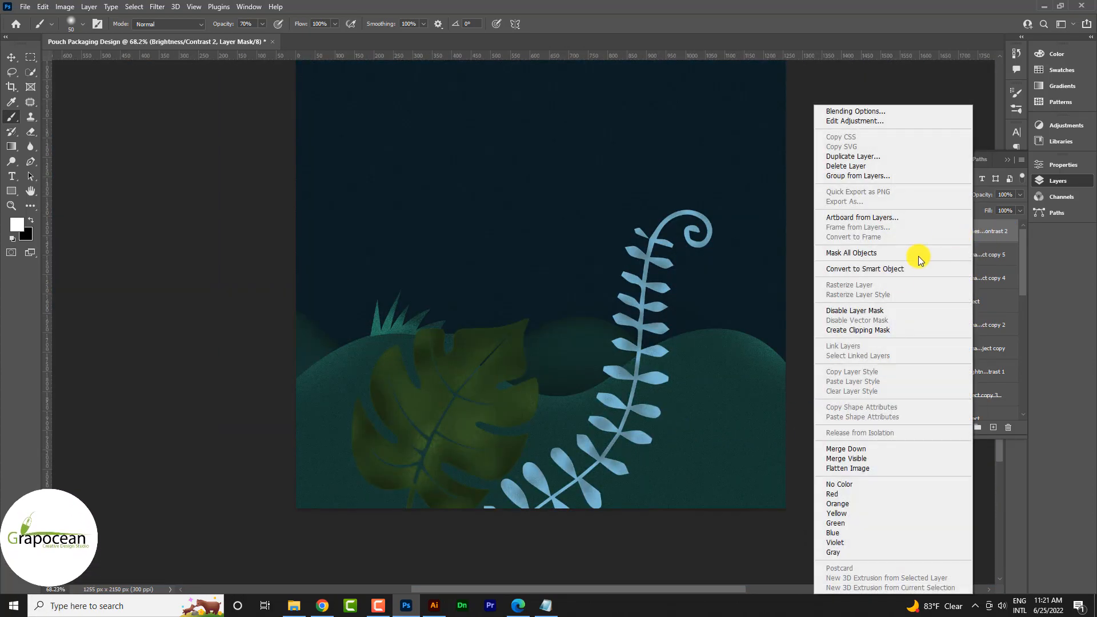
{"action": "left_click", "coordinate": [869, 330]}
{"action": "key", "text": "ctrl+z"}
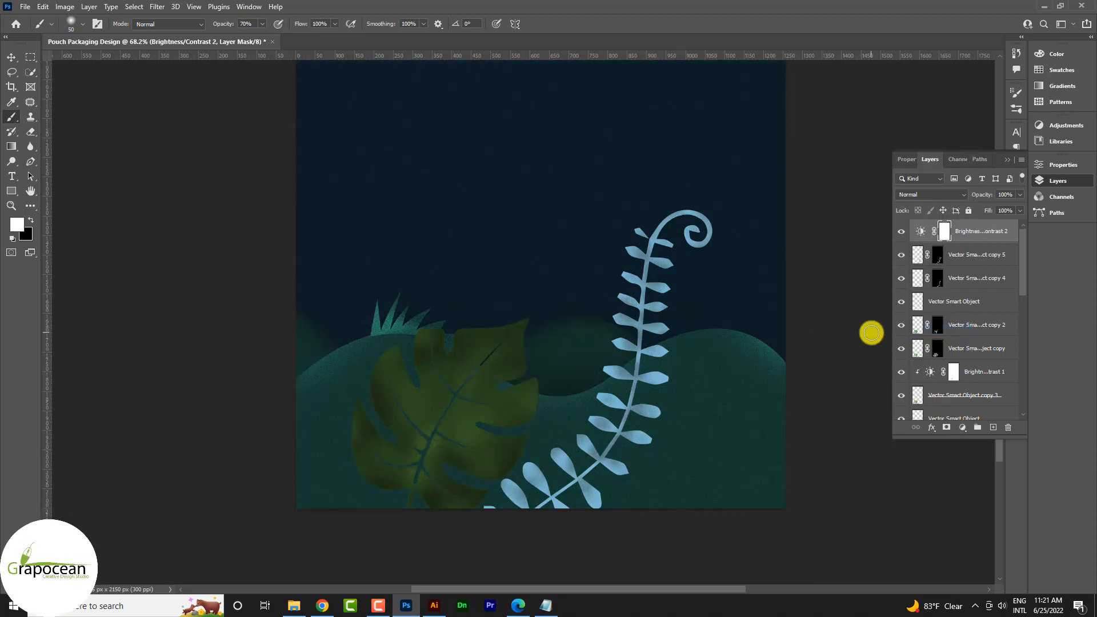
Group the fern smart object with its two masked copies, leaving out the Brightness/Contrast adjustment.
{"action": "scroll", "coordinate": [851, 345], "scroll_direction": "down", "scroll_amount": 1}
{"action": "left_click", "coordinate": [984, 257], "text": "ctrl"}
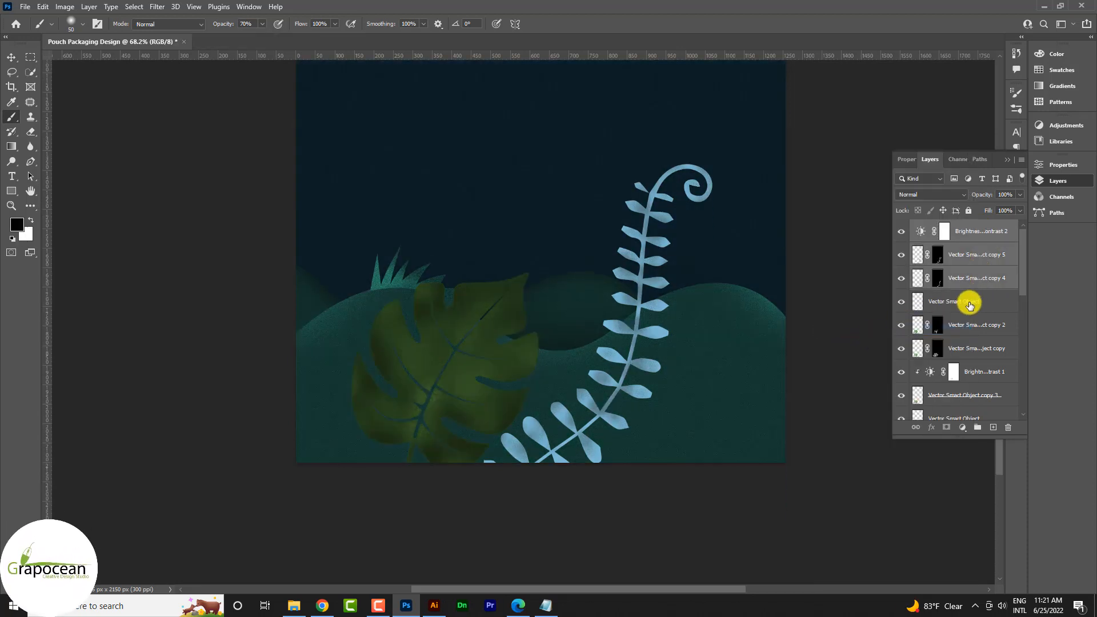
{"action": "left_click", "coordinate": [979, 256]}
{"action": "left_click", "coordinate": [972, 282], "text": "ctrl"}
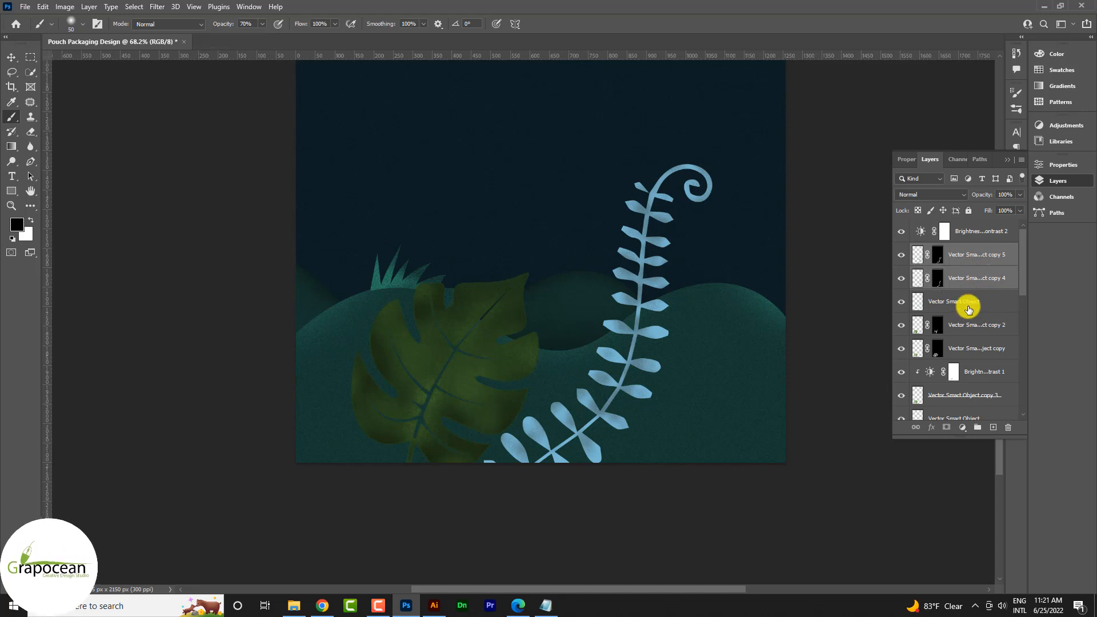
{"action": "left_click", "coordinate": [970, 304], "text": "ctrl"}
{"action": "key", "text": "ctrl+g"}
Clip the Brightness/Contrast adjustment to the fern group.
{"action": "left_click", "coordinate": [975, 231]}
{"action": "right_click", "coordinate": [976, 231]}
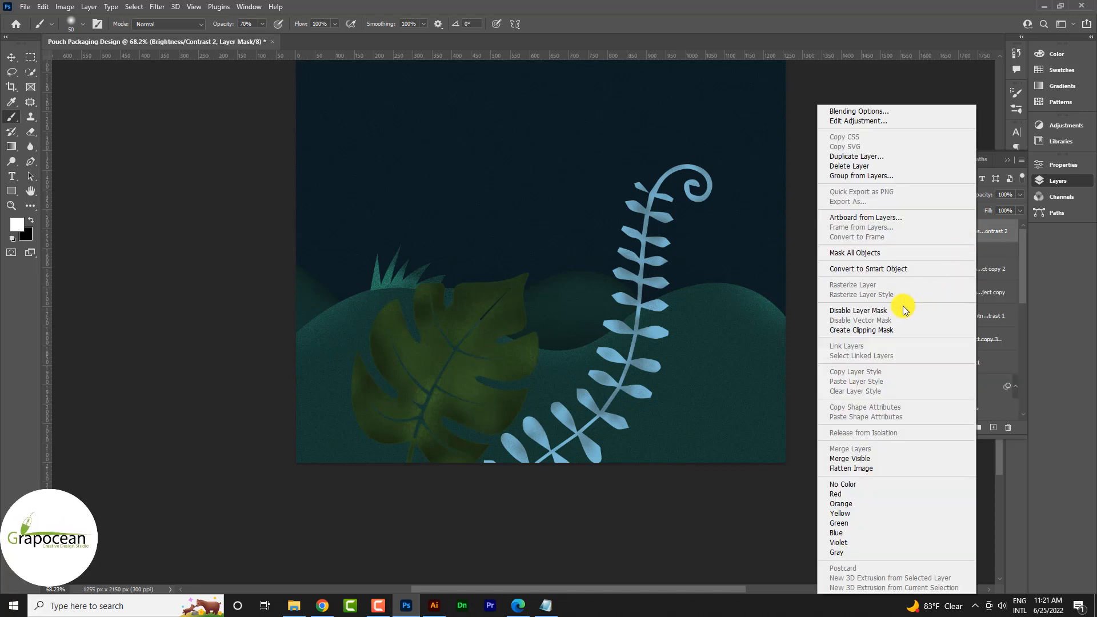
{"action": "left_click", "coordinate": [882, 330]}
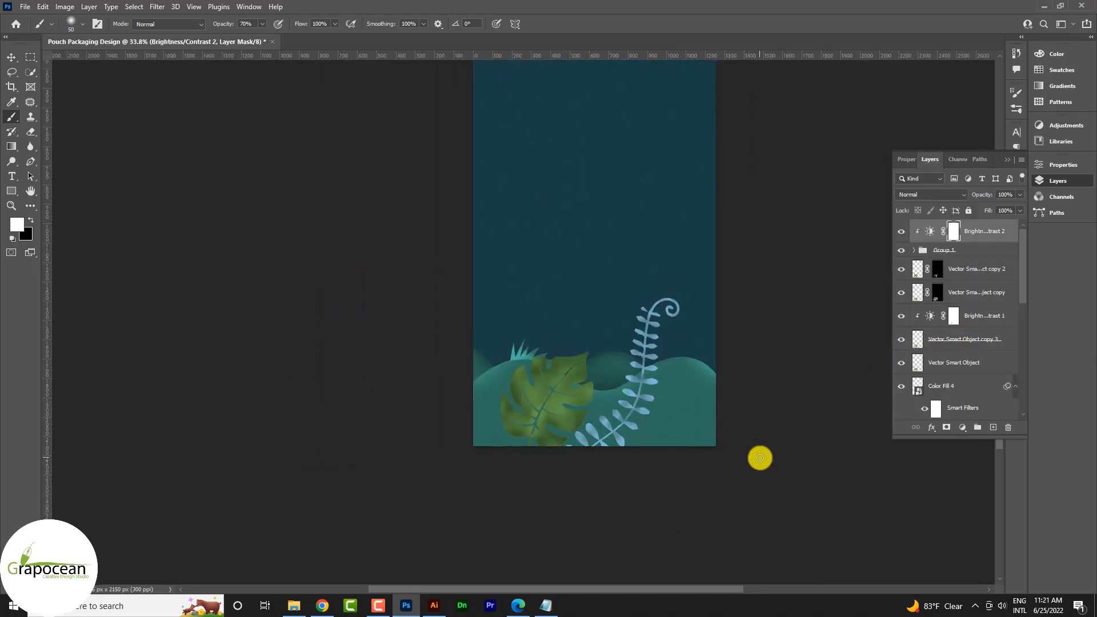
Switch to Illustrator and bring the solid wavy-edged leaf into the Photoshop pouch design as a smart object.
{"action": "left_click", "coordinate": [433, 607]}
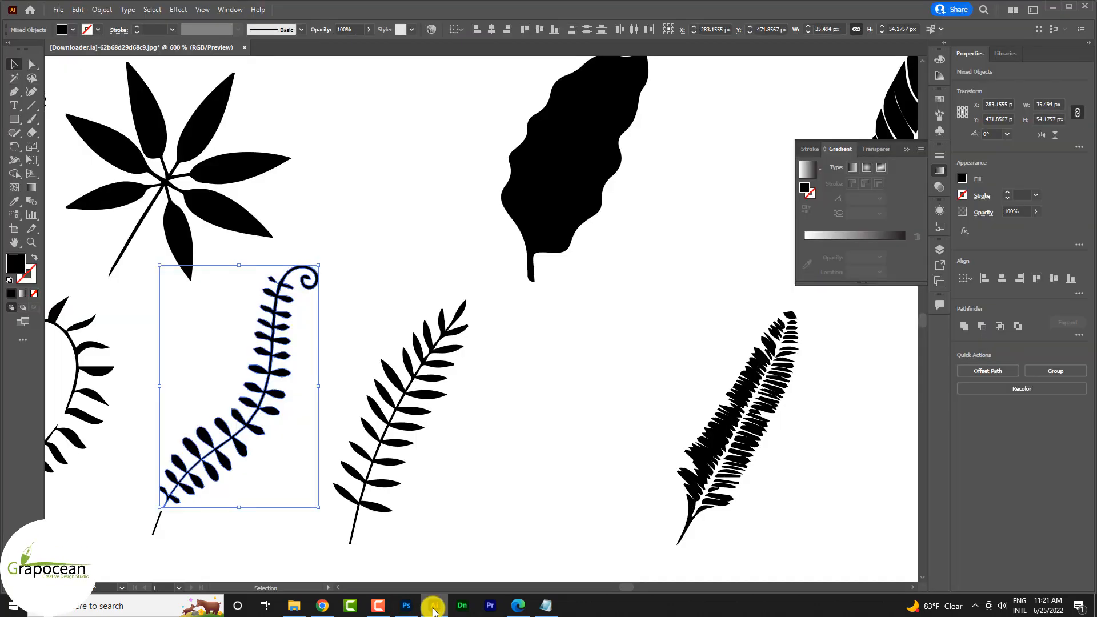
{"action": "left_click", "coordinate": [532, 378]}
{"action": "scroll", "coordinate": [533, 378], "scroll_direction": "down", "scroll_amount": 6}
{"action": "scroll", "coordinate": [561, 362], "scroll_direction": "up", "scroll_amount": 3}
{"action": "left_click", "coordinate": [501, 317]}
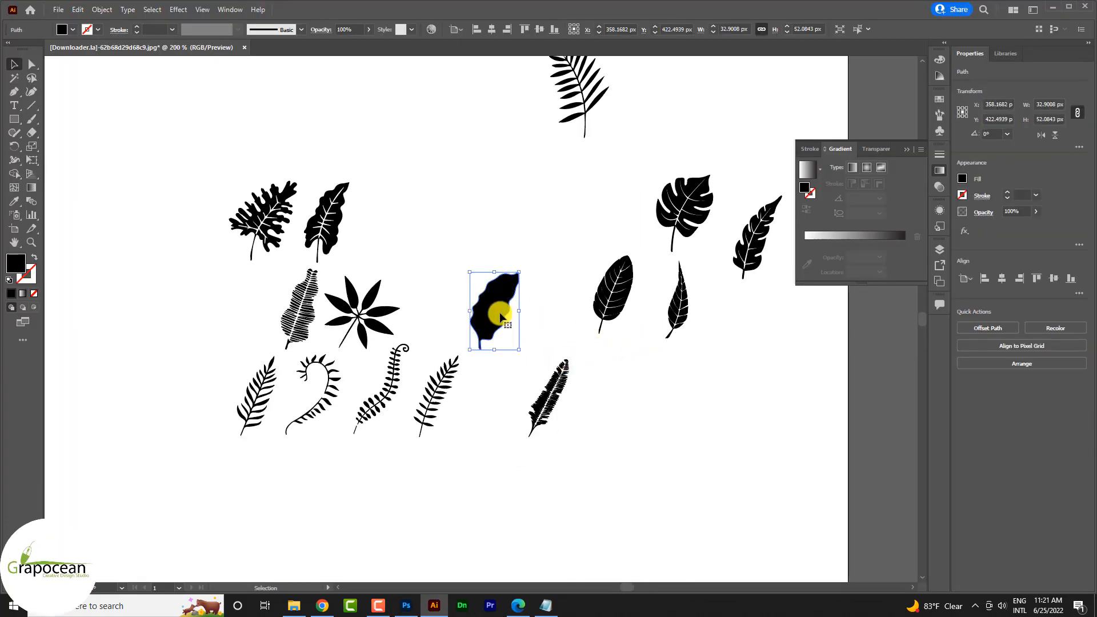
{"action": "mouse_move", "coordinate": [500, 317]}
{"action": "left_mouse_down"}
{"action": "mouse_move", "coordinate": [595, 333]}
{"action": "mouse_move", "coordinate": [658, 380]}
{"action": "mouse_move", "coordinate": [408, 605]}
{"action": "mouse_move", "coordinate": [432, 604]}
{"action": "left_mouse_up"}
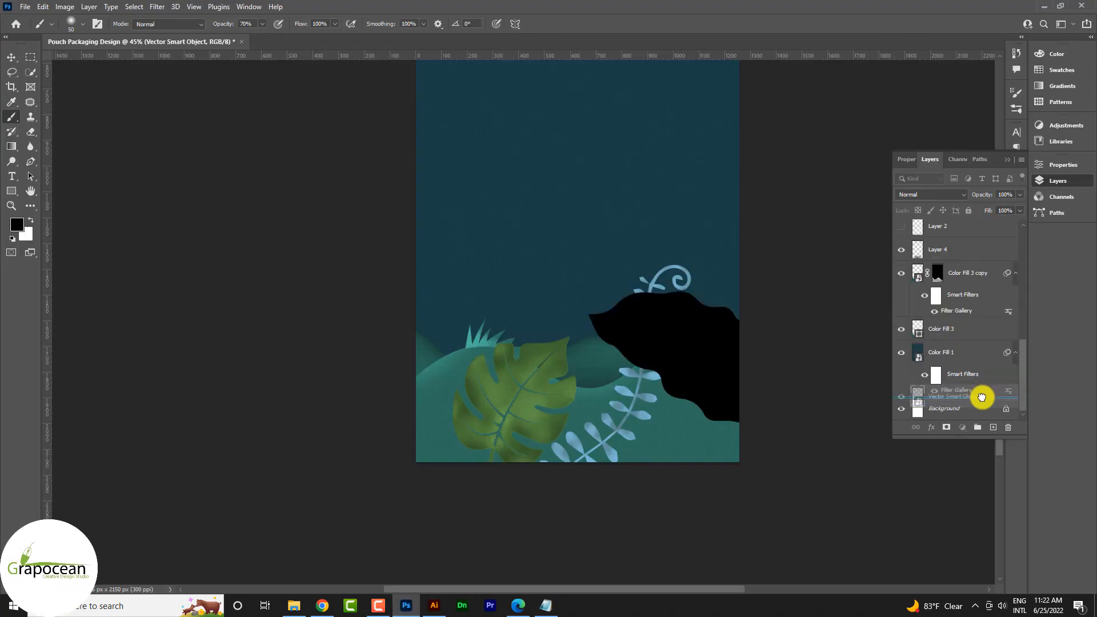
Place the black leaf layer between Color Fill 3 and Color Fill 1, behind the waves, and rasterize it.
{"action": "left_click_drag", "start_coordinate": [982, 397], "coordinate": [945, 329]}
{"action": "scroll", "coordinate": [985, 395], "scroll_direction": "up", "scroll_amount": 2}
{"action": "scroll", "coordinate": [977, 400], "scroll_direction": "down", "scroll_amount": 2}
{"action": "left_click", "coordinate": [725, 358]}
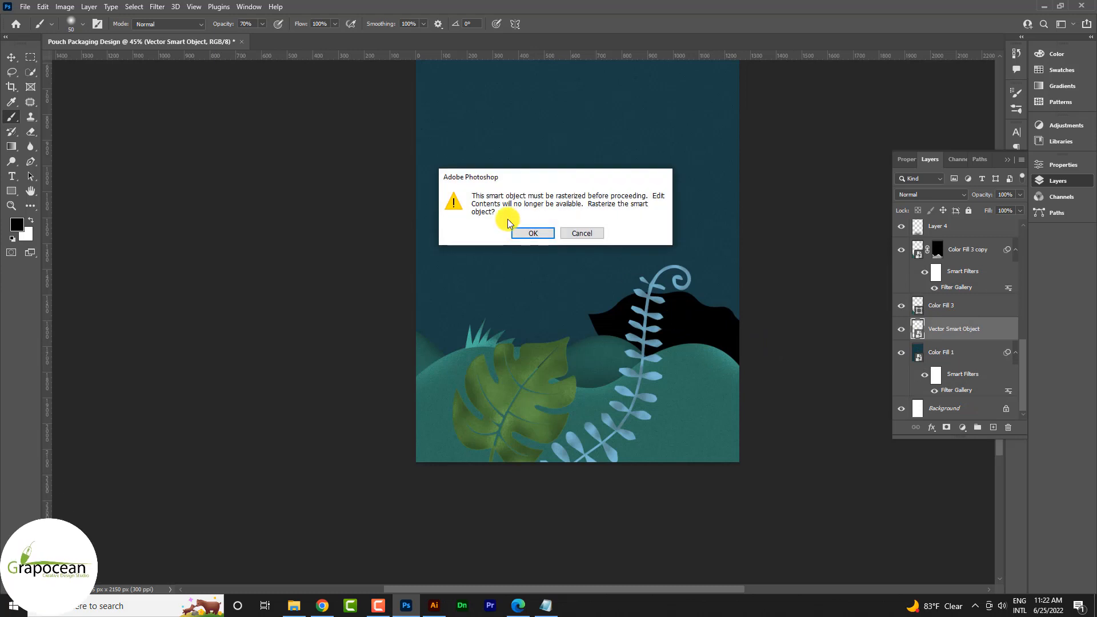
{"action": "left_click", "coordinate": [529, 229]}
Transform the black leaf so it stretches behind the hills from the grass tuft to the pouch's right edge.
{"action": "scroll", "coordinate": [587, 396], "scroll_direction": "down", "scroll_amount": 3}
{"action": "left_click", "coordinate": [11, 57]}
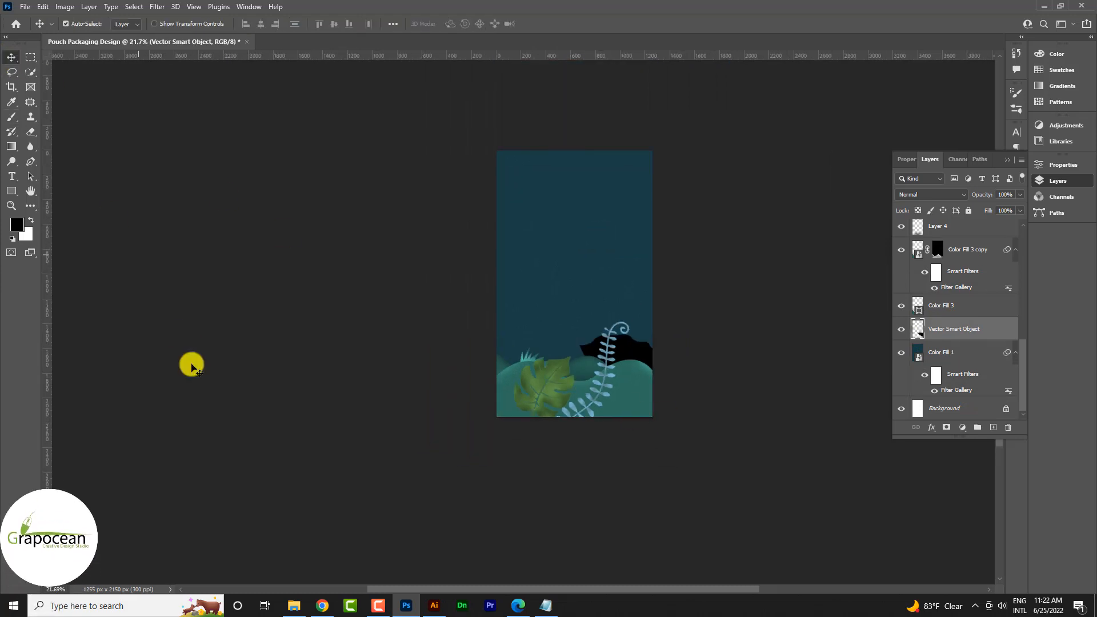
{"action": "scroll", "coordinate": [637, 370], "scroll_direction": "up", "scroll_amount": 3}
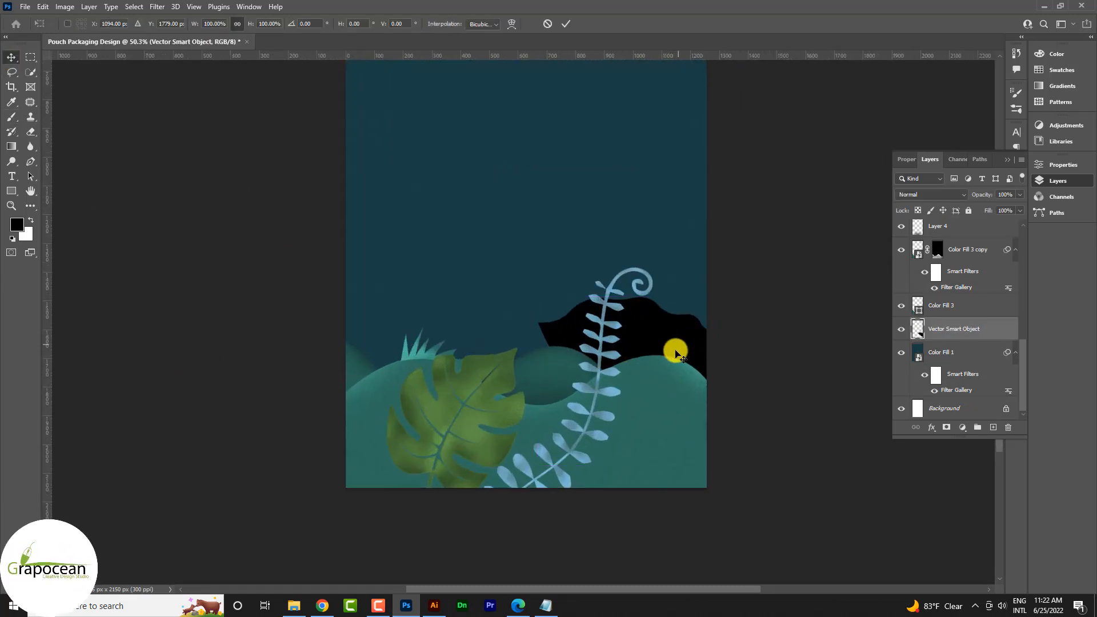
{"action": "key", "text": "ctrl+t"}
{"action": "scroll", "coordinate": [705, 380], "scroll_direction": "down", "scroll_amount": 2}
{"action": "left_click_drag", "start_coordinate": [724, 430], "coordinate": [817, 448]}
{"action": "left_click", "coordinate": [574, 24]}
{"action": "scroll", "coordinate": [679, 399], "scroll_direction": "up", "scroll_amount": 2}
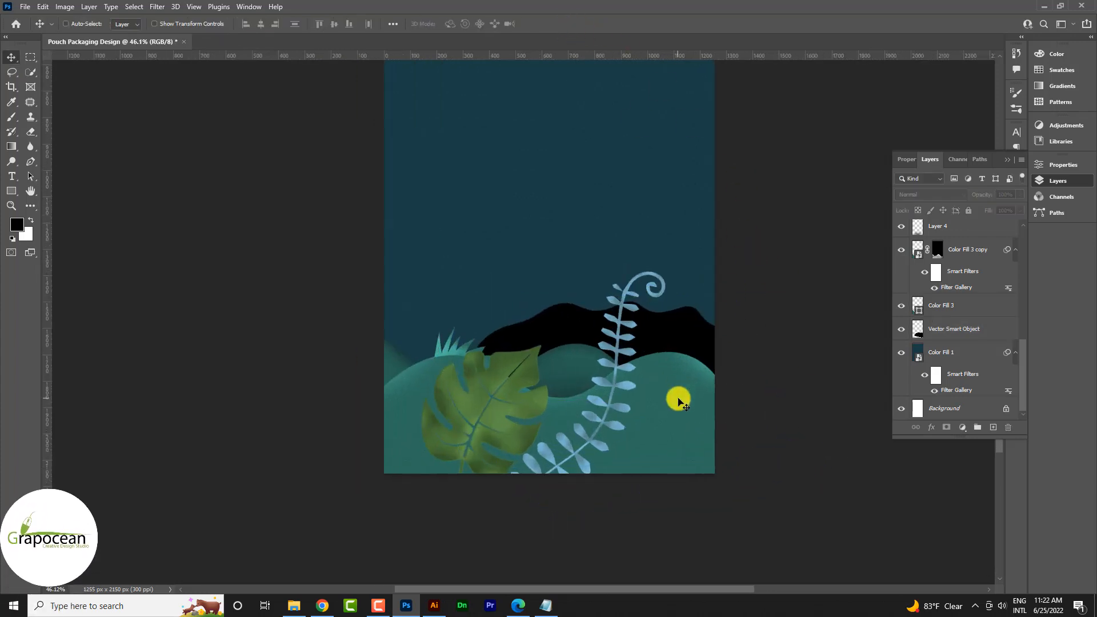
Add a solid color fill in green 74AE58 above the wavy leaf layer and clip it to the leaf.
{"action": "scroll", "coordinate": [678, 398], "scroll_direction": "up", "scroll_amount": 2}
{"action": "left_click", "coordinate": [962, 427]}
{"action": "left_click", "coordinate": [997, 229]}
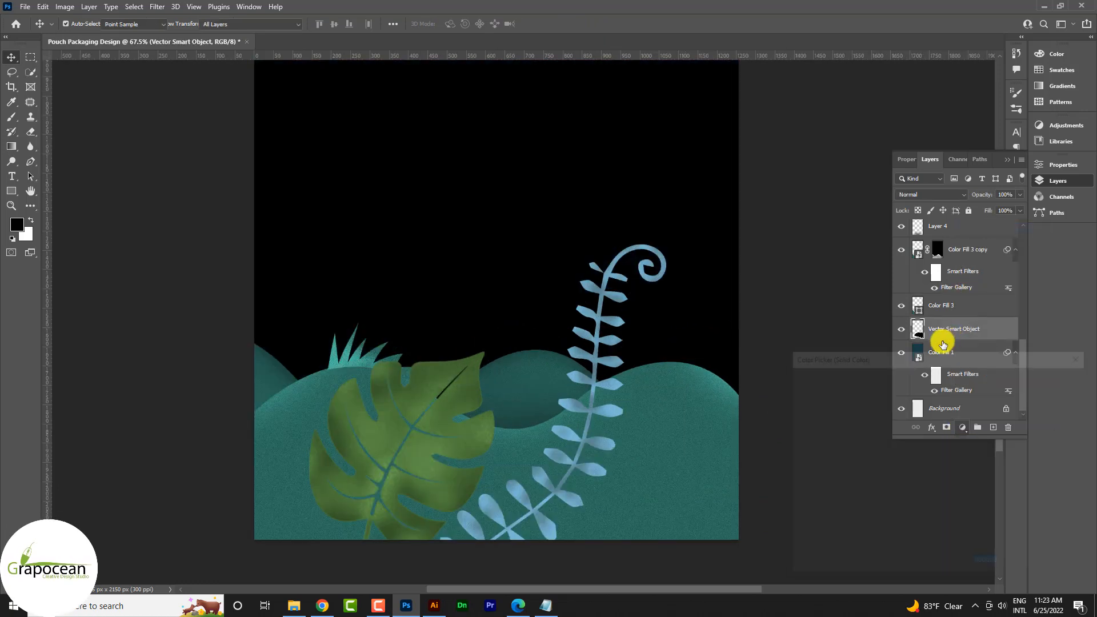
{"action": "type", "text": "74AE58"}
{"action": "left_click", "coordinate": [1054, 377]}
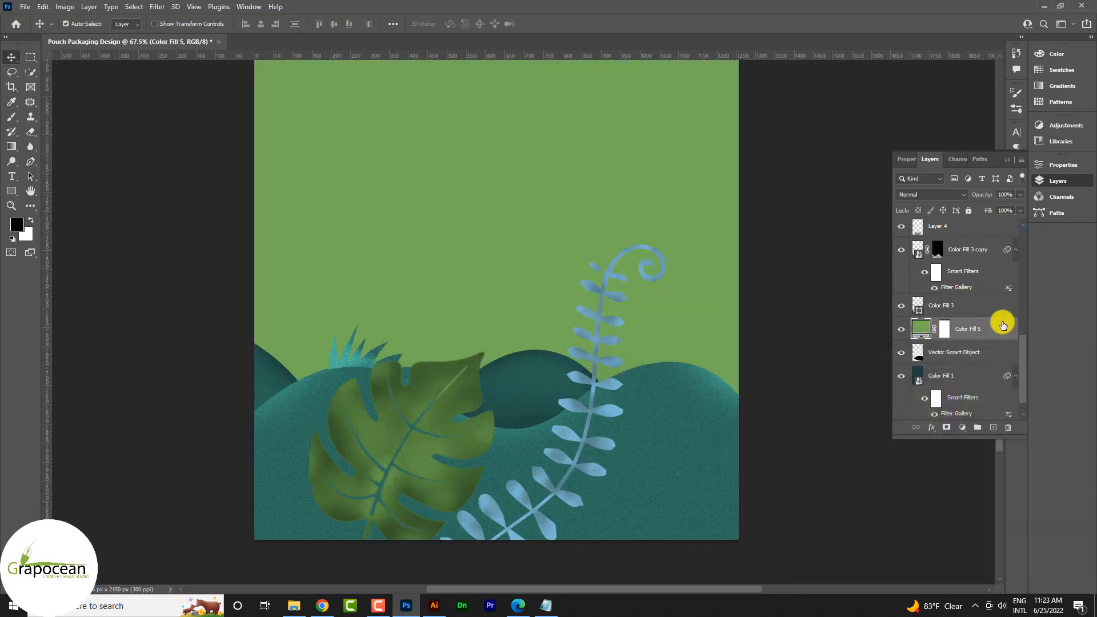
{"action": "right_click", "coordinate": [975, 336]}
{"action": "left_click", "coordinate": [883, 331]}
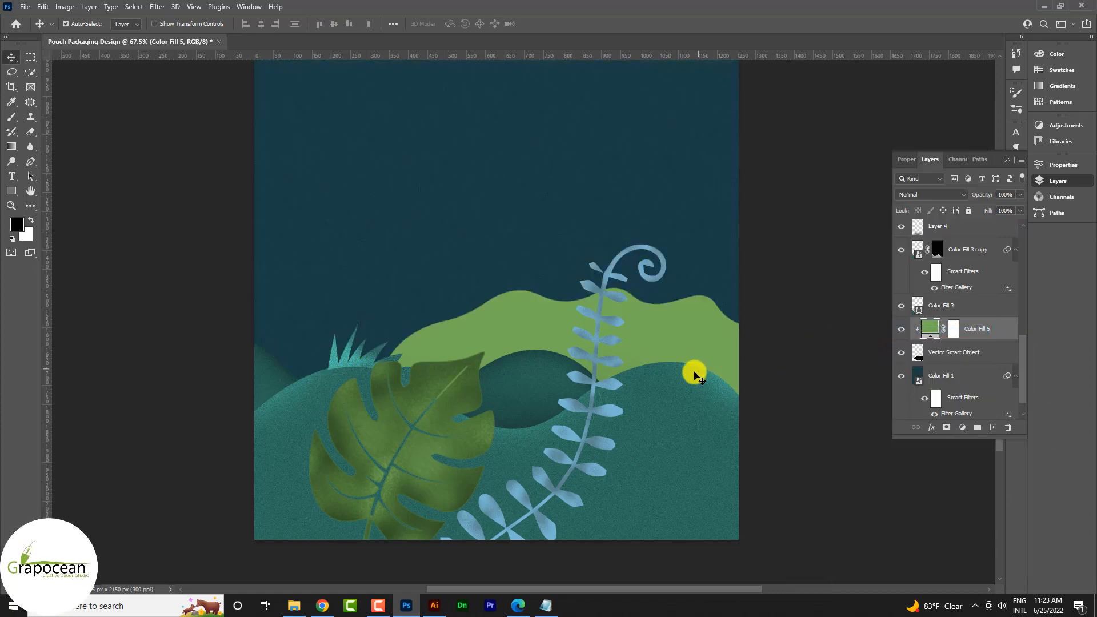
Combine the green Color Fill 5 and the wavy leaf layer into one smart object and rasterize it.
{"action": "left_click", "coordinate": [968, 358], "text": "shift"}
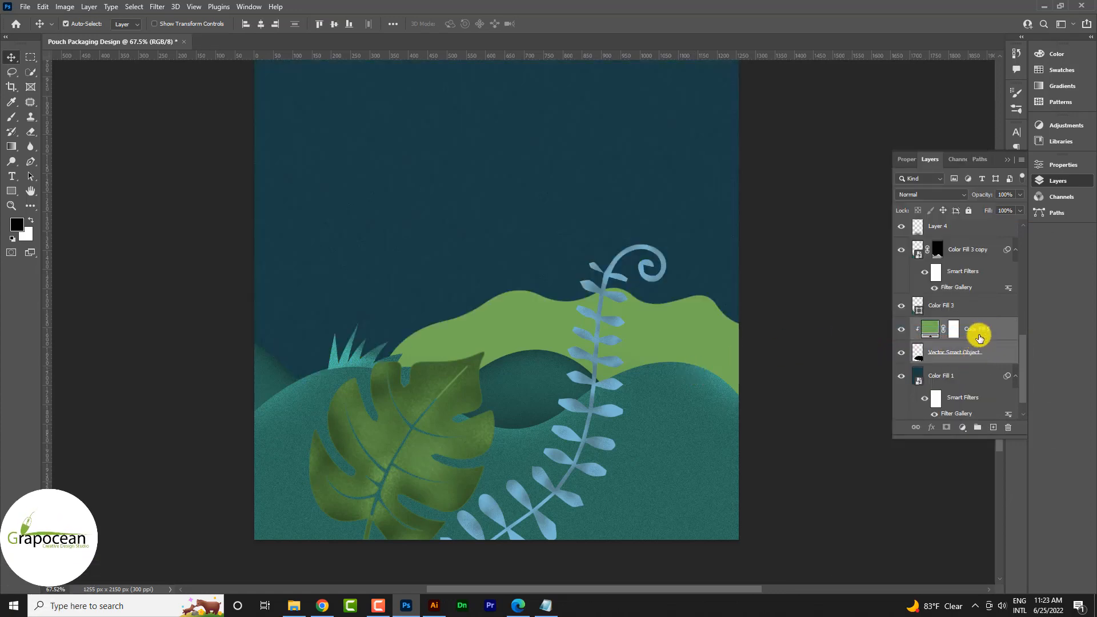
{"action": "right_click", "coordinate": [977, 331]}
{"action": "left_click", "coordinate": [911, 282]}
{"action": "right_click", "coordinate": [958, 333]}
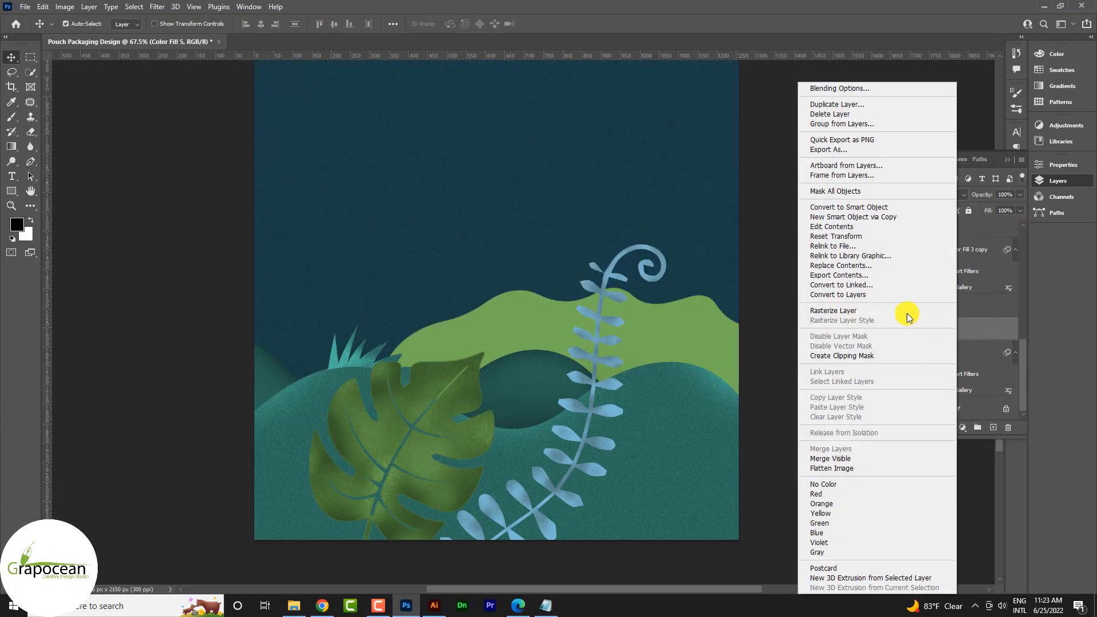
{"action": "left_click", "coordinate": [855, 311]}
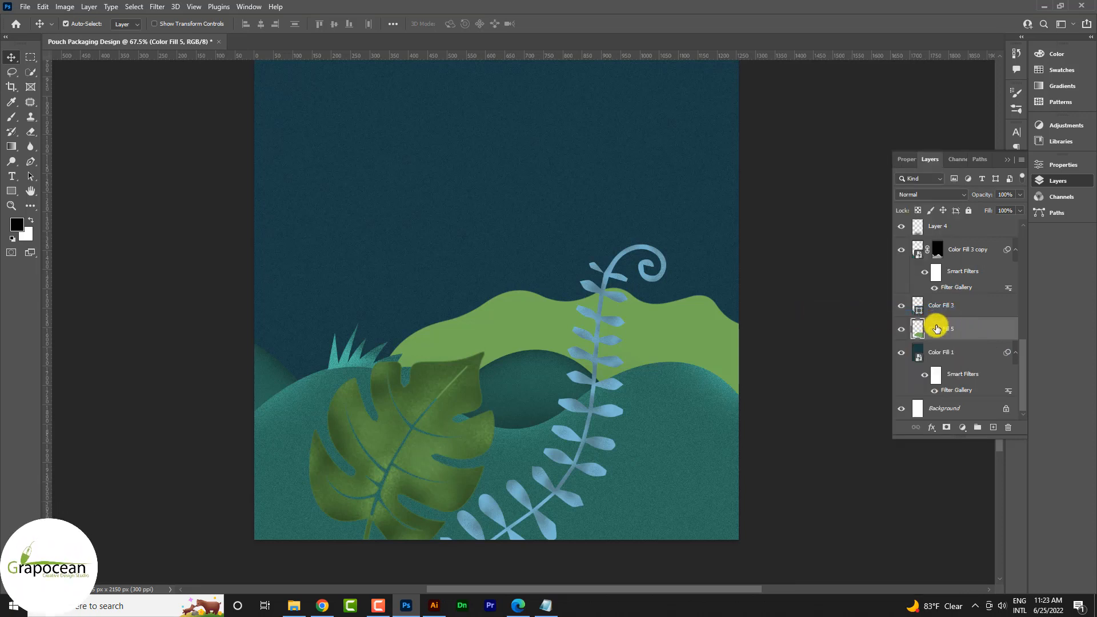
{"action": "scroll", "coordinate": [584, 484], "scroll_direction": "down", "scroll_amount": 4}
{"action": "scroll", "coordinate": [617, 443], "scroll_direction": "down", "scroll_amount": 3}
{"action": "scroll", "coordinate": [598, 334], "scroll_direction": "up", "scroll_amount": 3}
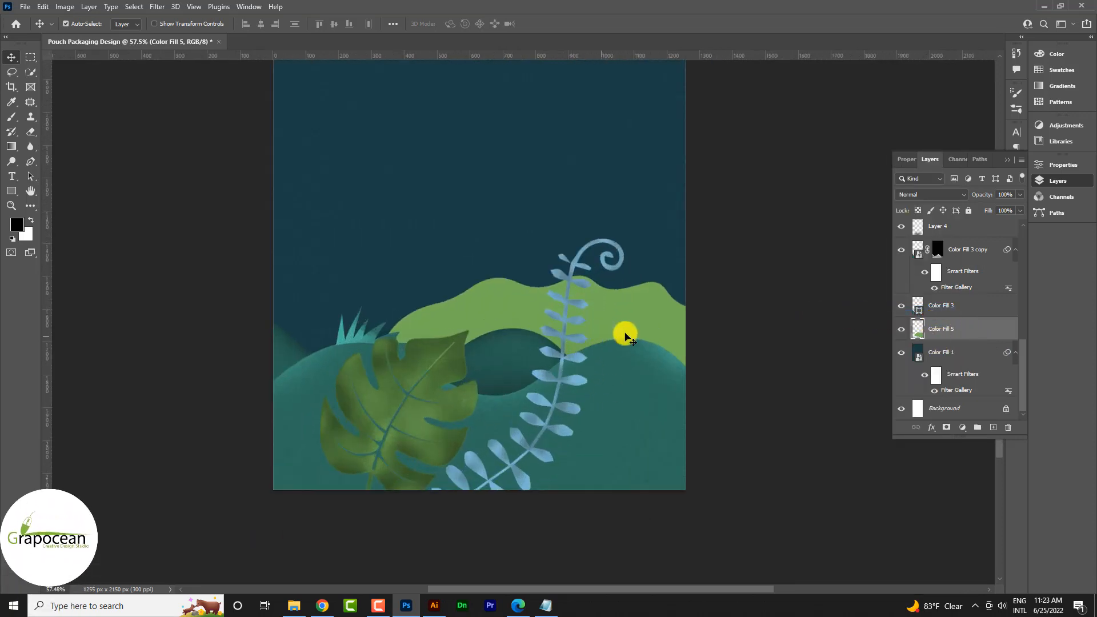
{"action": "left_click_drag", "start_coordinate": [623, 327], "coordinate": [548, 342]}
{"action": "scroll", "coordinate": [583, 372], "scroll_direction": "down", "scroll_amount": 3}
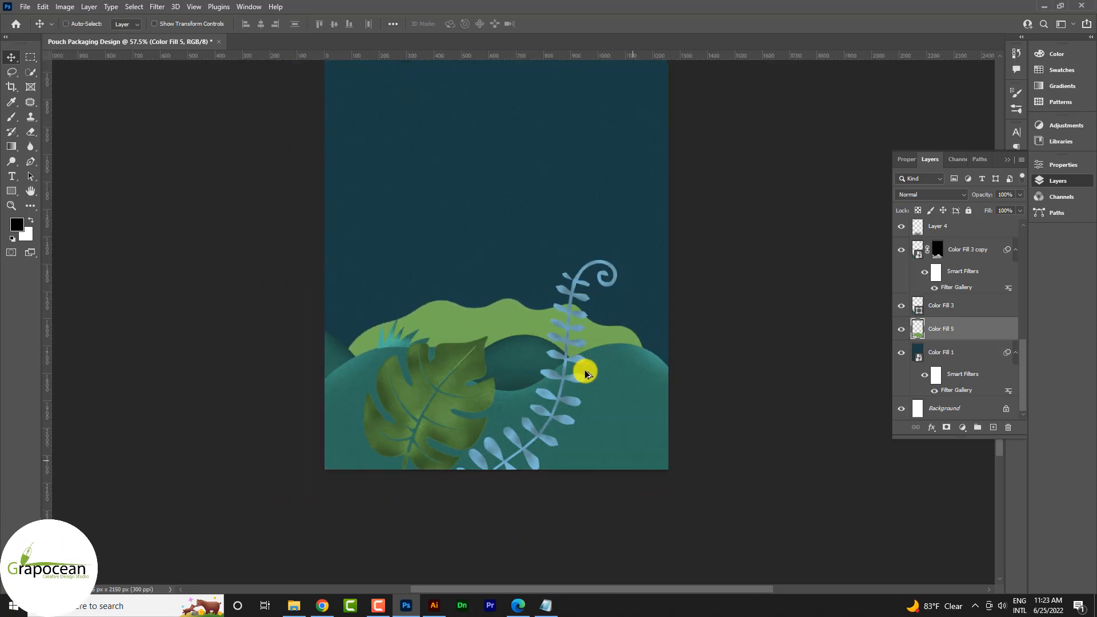
{"action": "scroll", "coordinate": [600, 366], "scroll_direction": "up", "scroll_amount": 3}
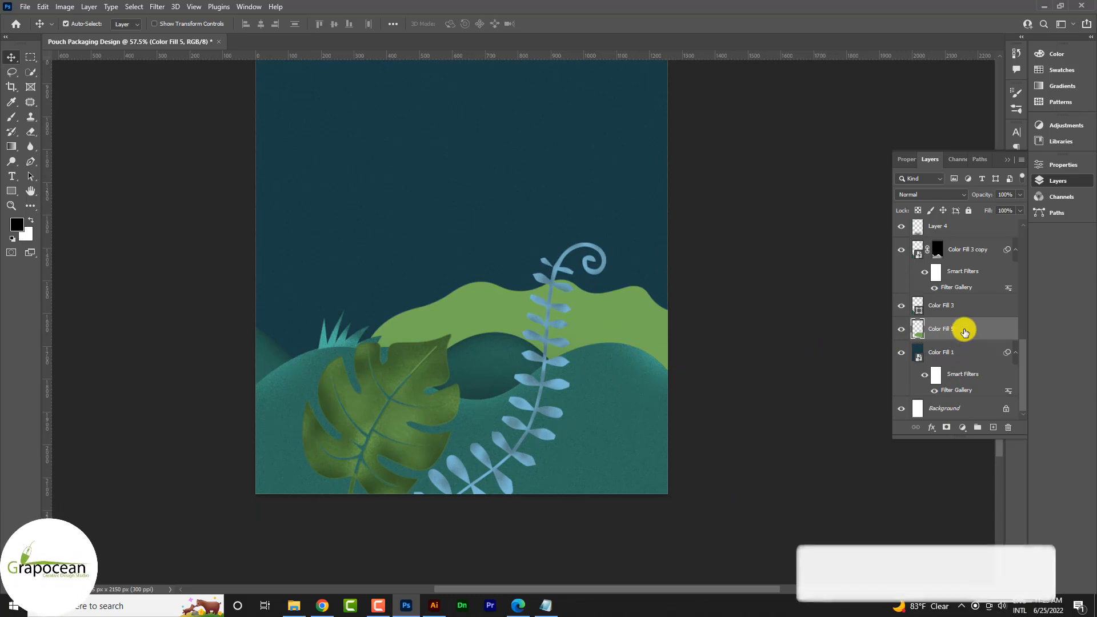
Duplicate the Color Fill 5 leaf layer twice and apply the Film Grain filter to the top copy.
{"action": "key", "text": "ctrl+j"}
{"action": "key", "text": "ctrl+j"}
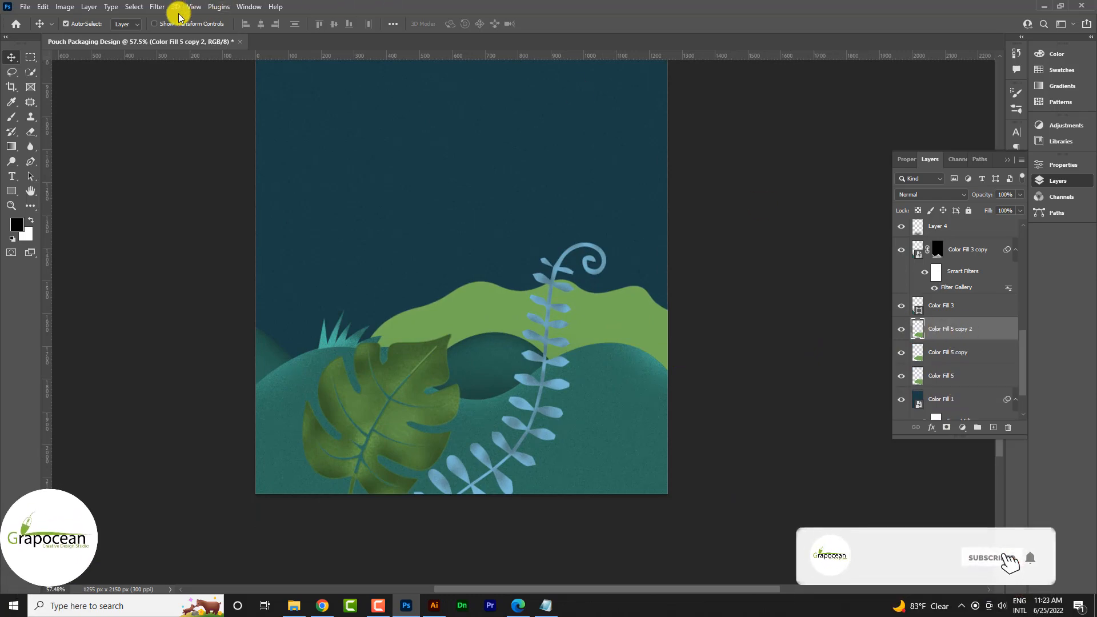
{"action": "left_click", "coordinate": [158, 7]}
{"action": "left_click", "coordinate": [179, 69]}
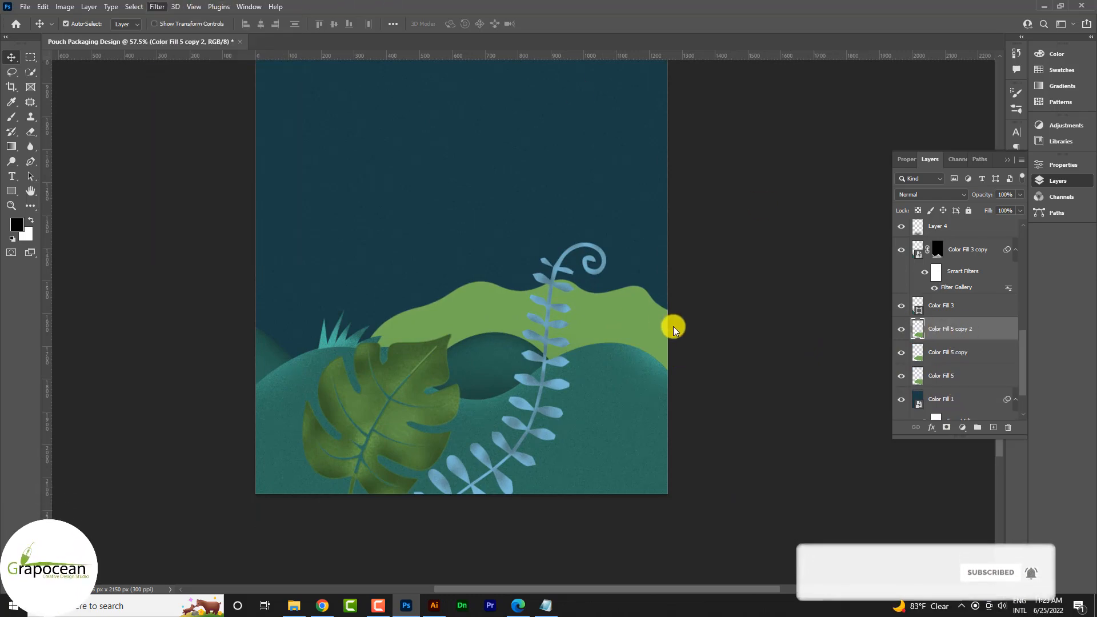
{"action": "left_click", "coordinate": [900, 134]}
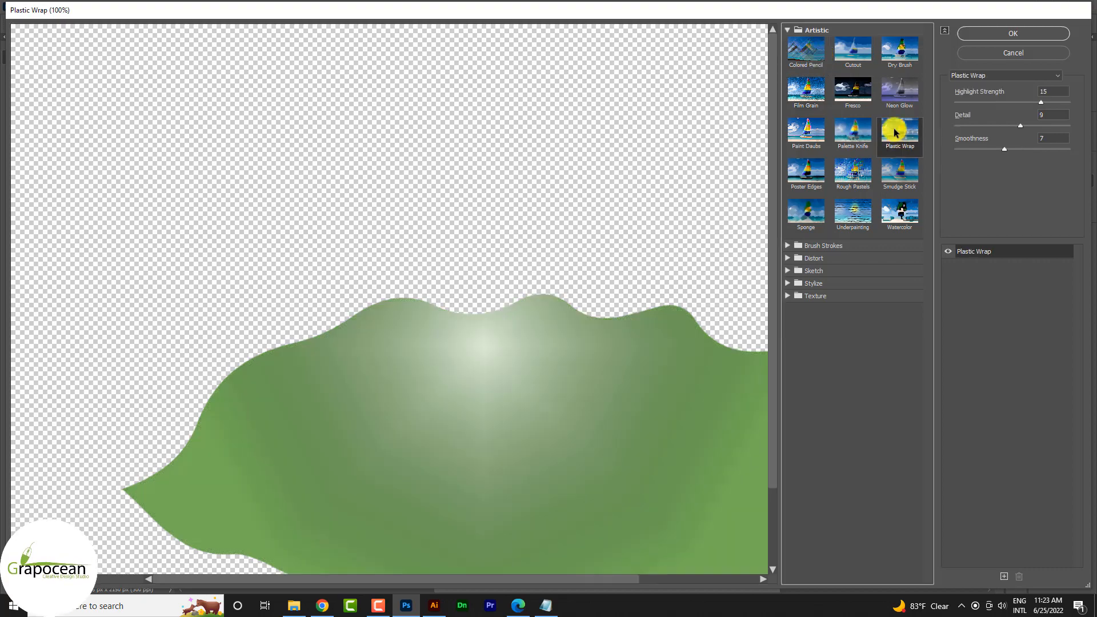
{"action": "left_click", "coordinate": [820, 94]}
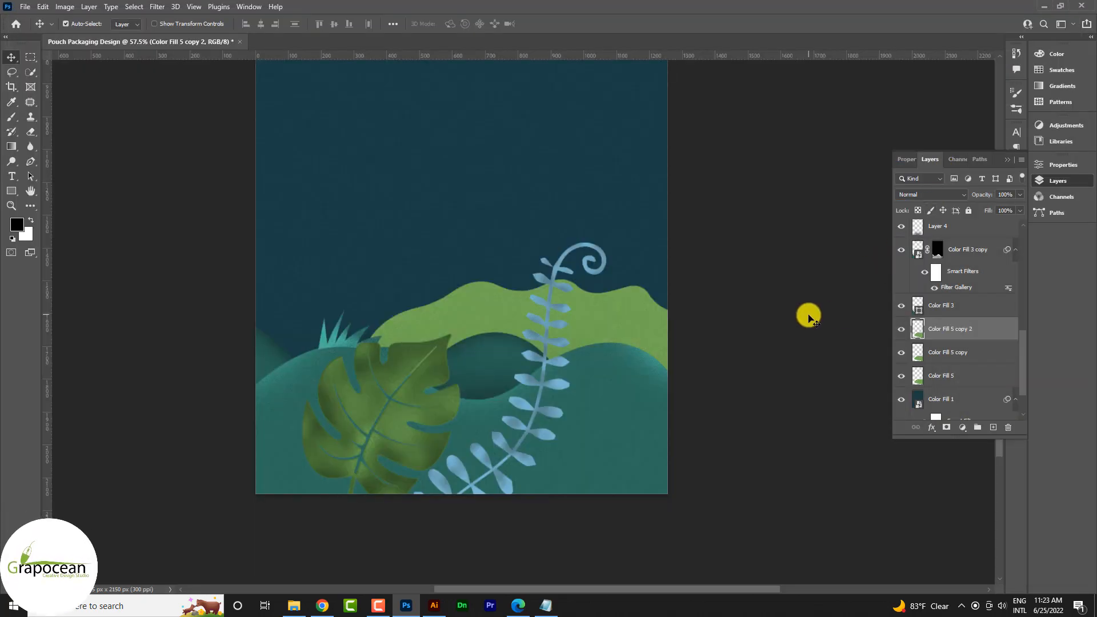
Load the outline of Color Fill 5 copy 2 as a selection and add a new layer above it.
{"action": "scroll", "coordinate": [618, 409], "scroll_direction": "down", "scroll_amount": 6}
{"action": "scroll", "coordinate": [618, 405], "scroll_direction": "up", "scroll_amount": 7}
{"action": "left_click_drag", "start_coordinate": [618, 324], "coordinate": [588, 338]}
{"action": "left_click", "coordinate": [953, 359]}
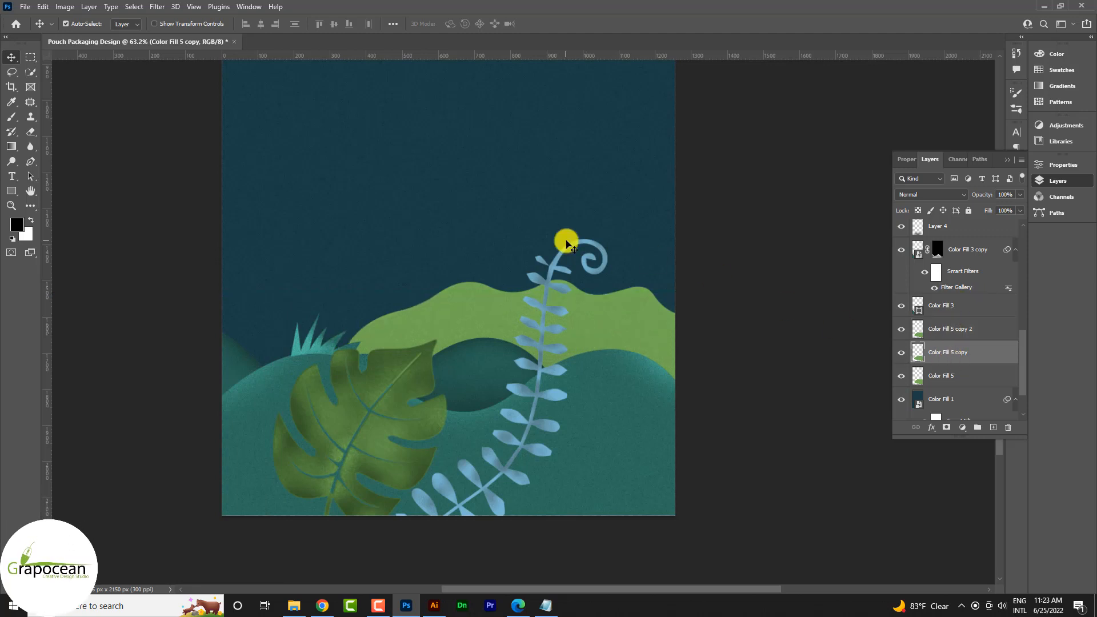
{"action": "left_click", "coordinate": [919, 336]}
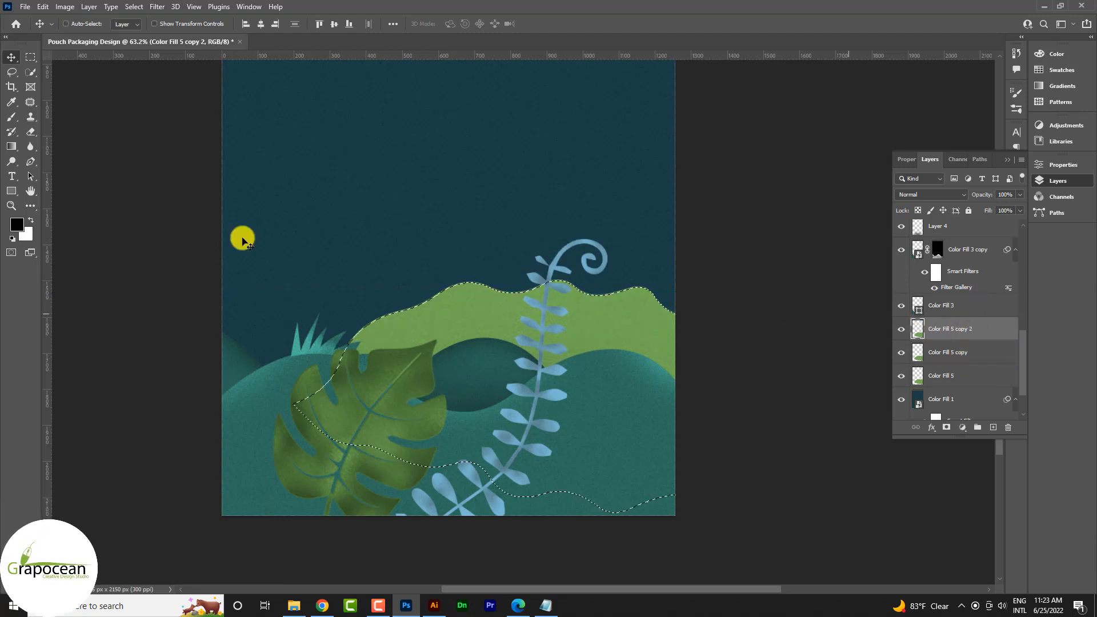
{"action": "left_click", "coordinate": [993, 427]}
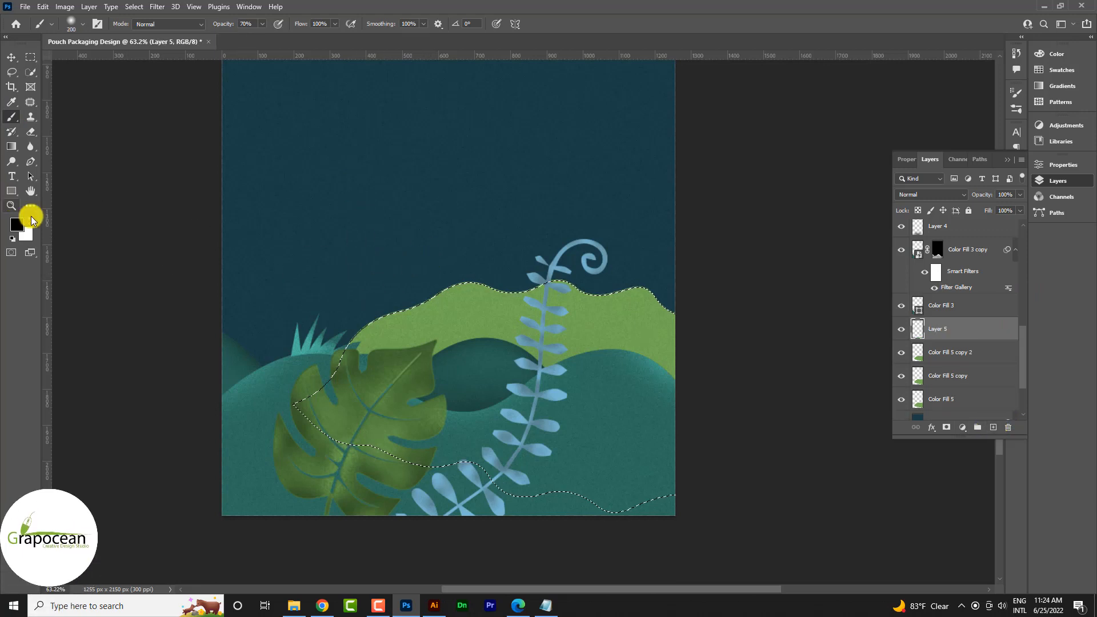
Paint soft black shading along the wavy leaf's upper edge on the new layer with the 70% opacity Brush.
{"action": "key", "text": "bracketright"}
{"action": "key", "text": "bracketright"}
{"action": "key", "text": "bracketright"}
{"action": "key", "text": "bracketright"}
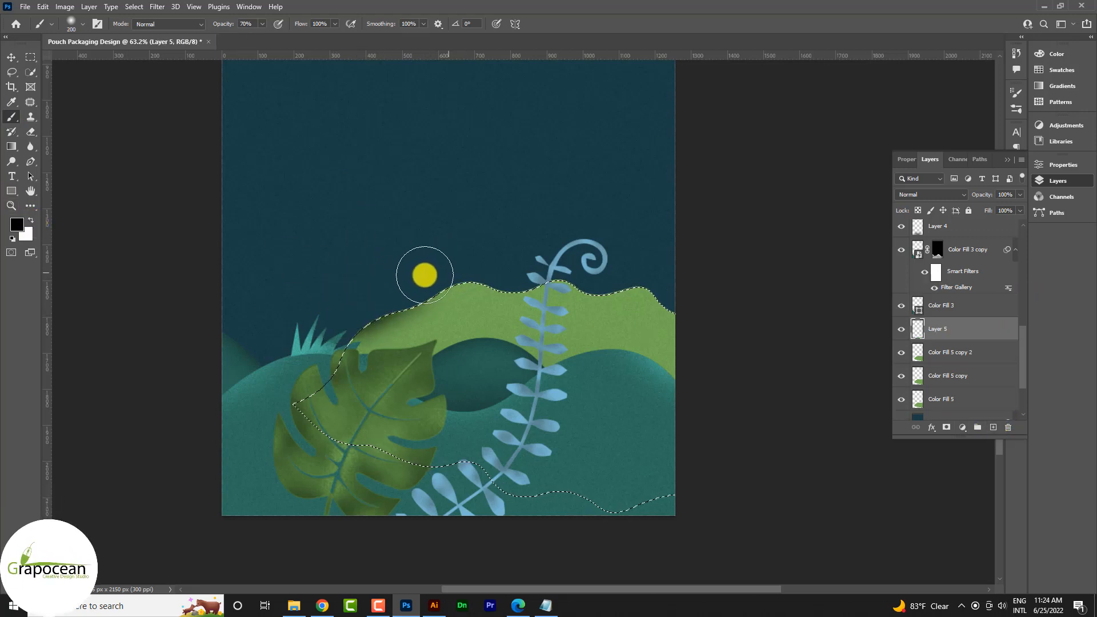
{"action": "left_click_drag", "start_coordinate": [530, 258], "coordinate": [500, 265]}
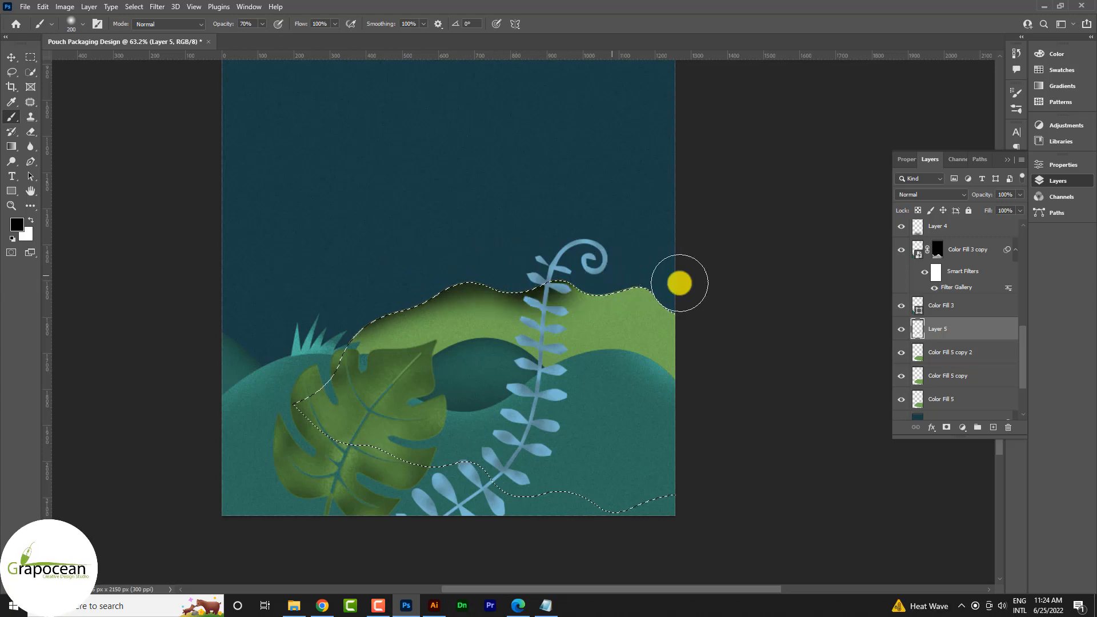
Set the shading layer's blend mode to Overlay and deselect the leaf outline.
{"action": "left_click", "coordinate": [937, 195]}
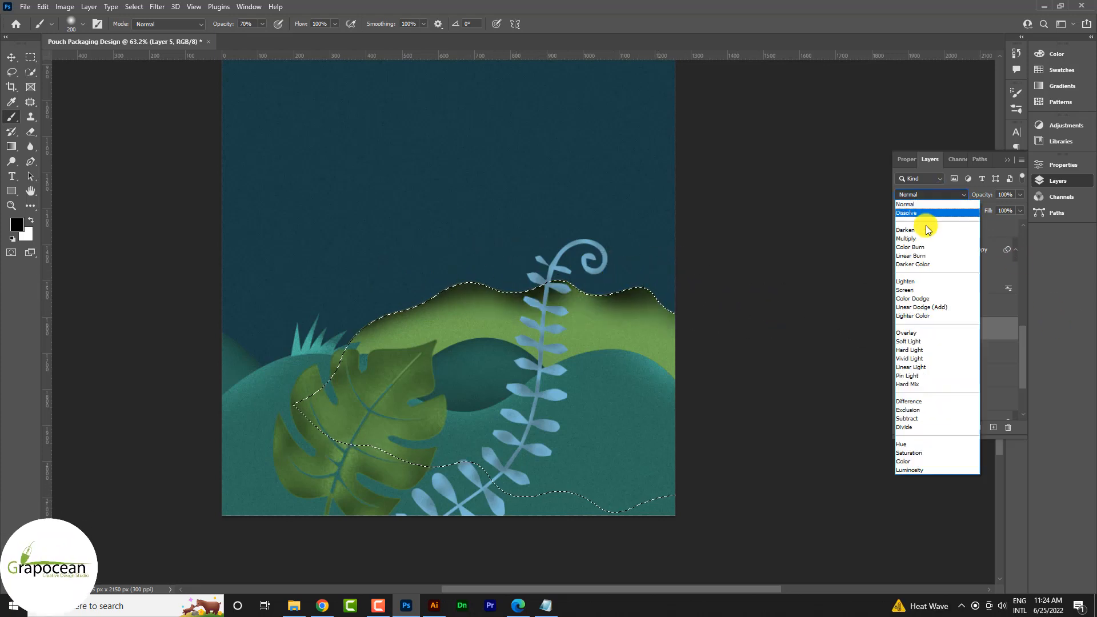
{"action": "left_click", "coordinate": [935, 334]}
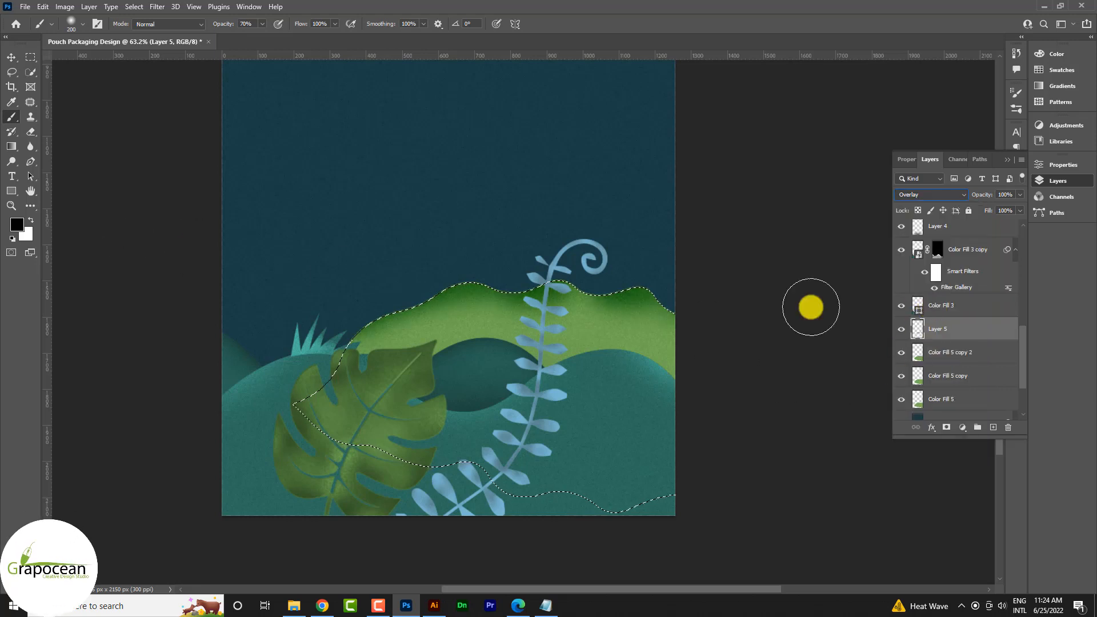
{"action": "left_click", "coordinate": [30, 57]}
{"action": "key", "text": "ctrl+d"}
{"action": "scroll", "coordinate": [666, 426], "scroll_direction": "up", "scroll_amount": 3}
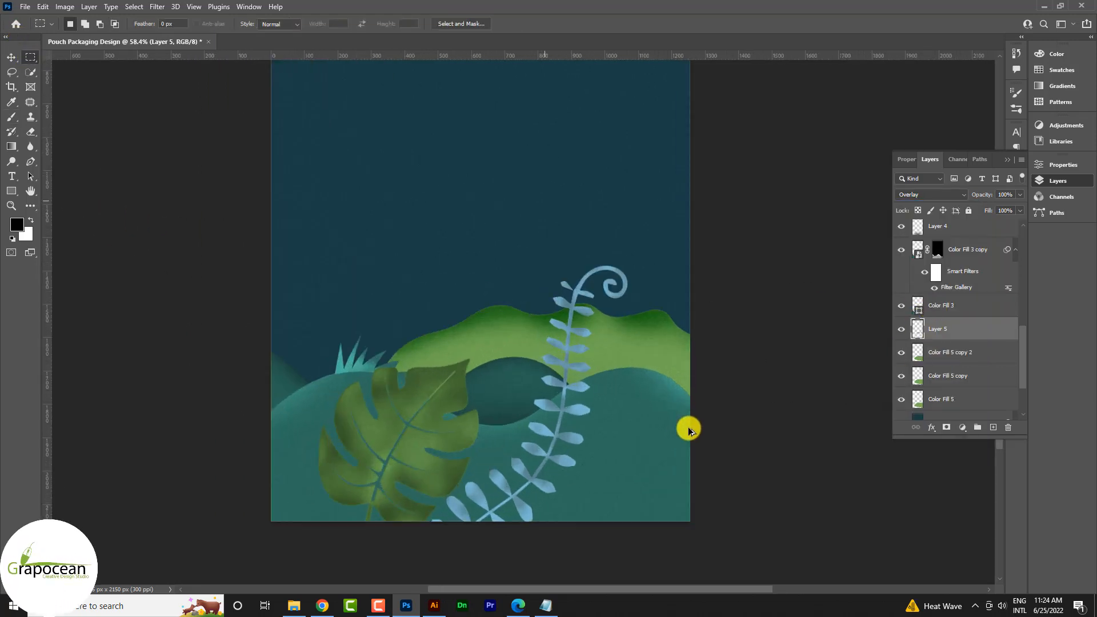
{"action": "scroll", "coordinate": [576, 388], "scroll_direction": "down", "scroll_amount": 3}
{"action": "left_click", "coordinate": [11, 57]}
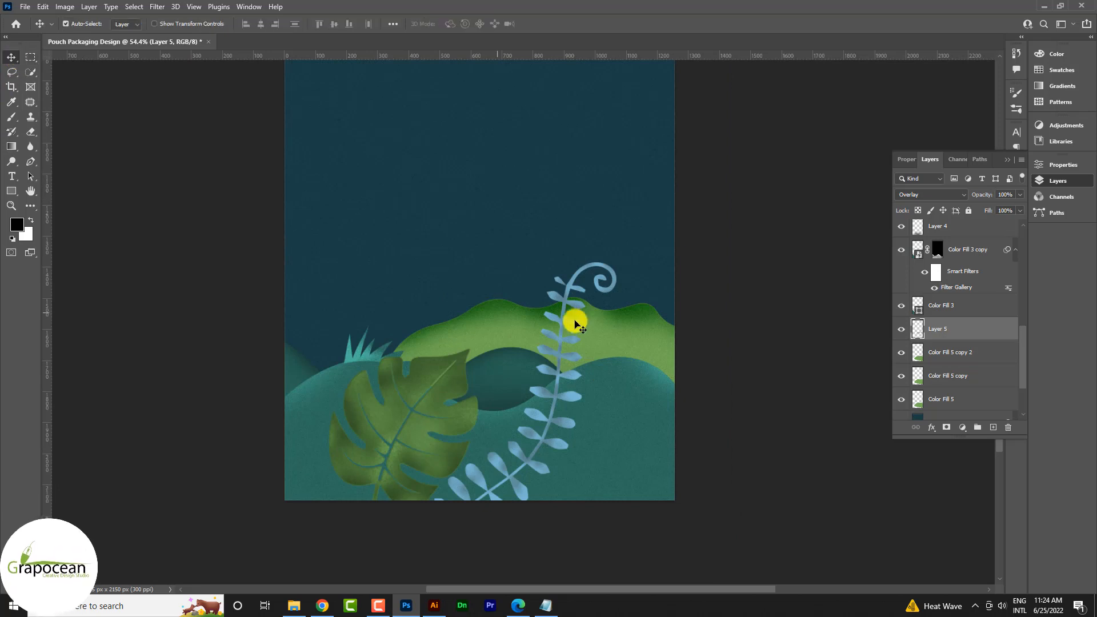
Apply the Sponge filter to Color Fill 5 copy with brush size 2, definition 11 and smoothness 5.
{"action": "scroll", "coordinate": [600, 331], "scroll_direction": "up", "scroll_amount": 2}
{"action": "left_click", "coordinate": [912, 353]}
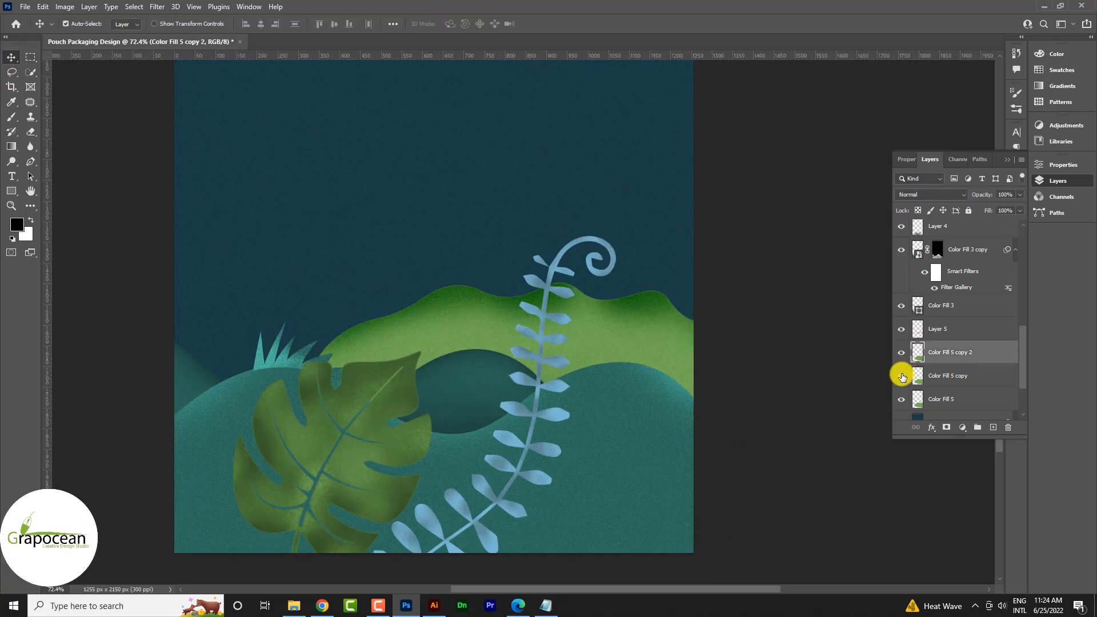
{"action": "left_click", "coordinate": [157, 7]}
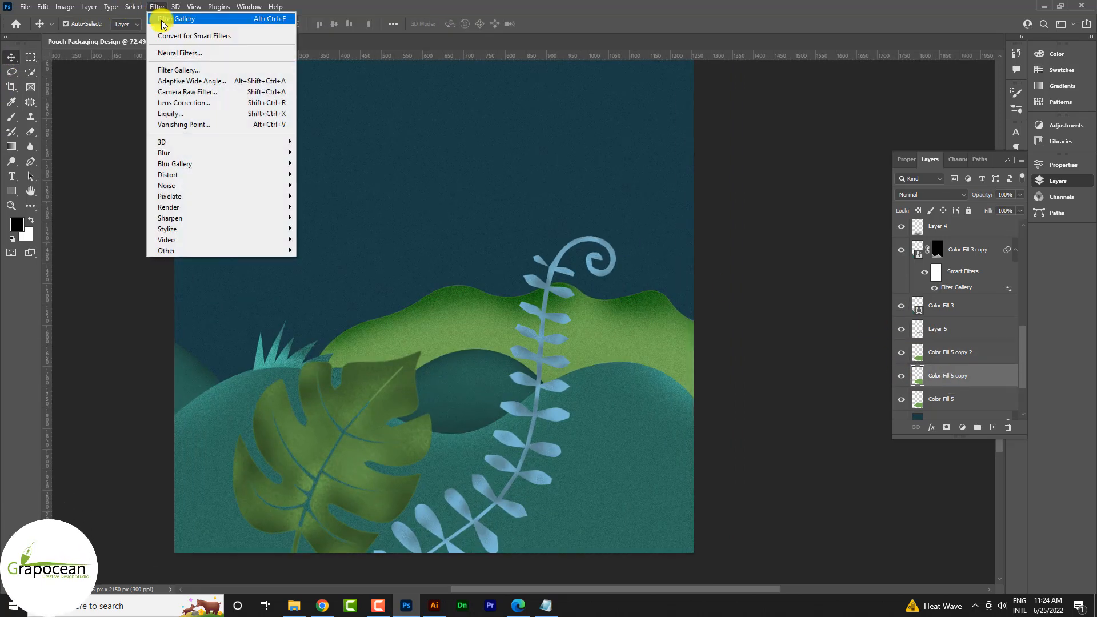
{"action": "left_click", "coordinate": [201, 71]}
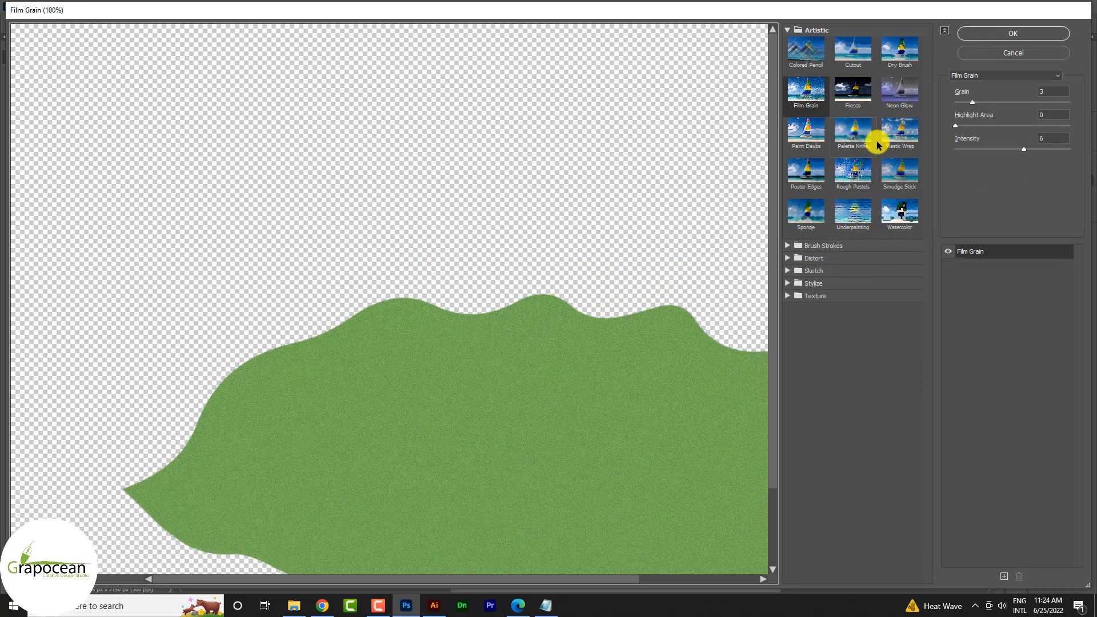
{"action": "left_click", "coordinate": [854, 101]}
{"action": "left_click", "coordinate": [854, 177]}
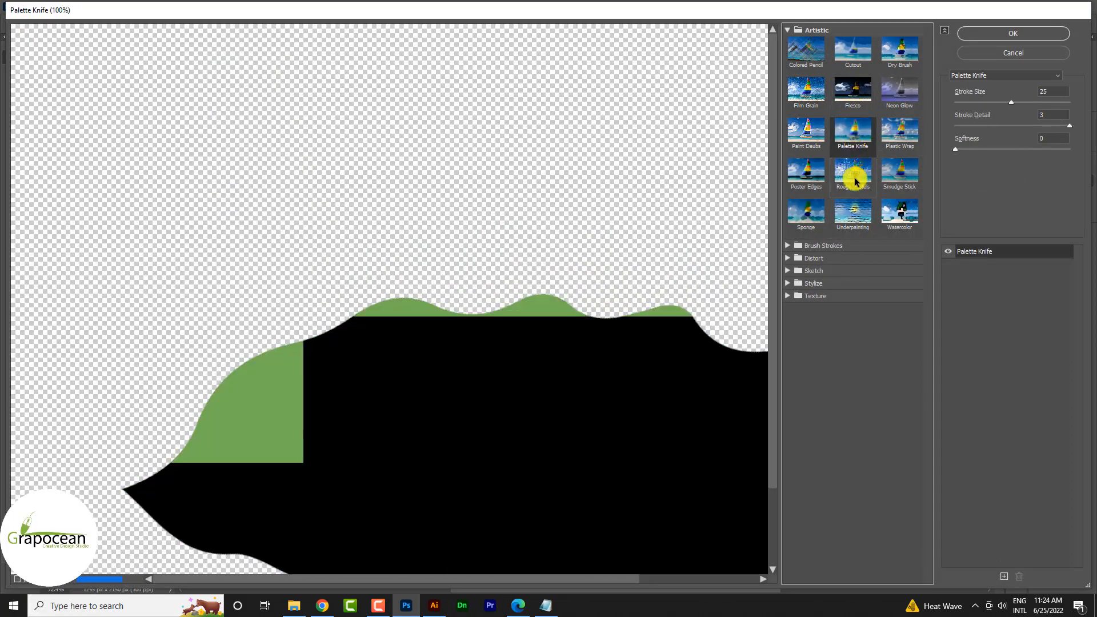
{"action": "left_click", "coordinate": [807, 216]}
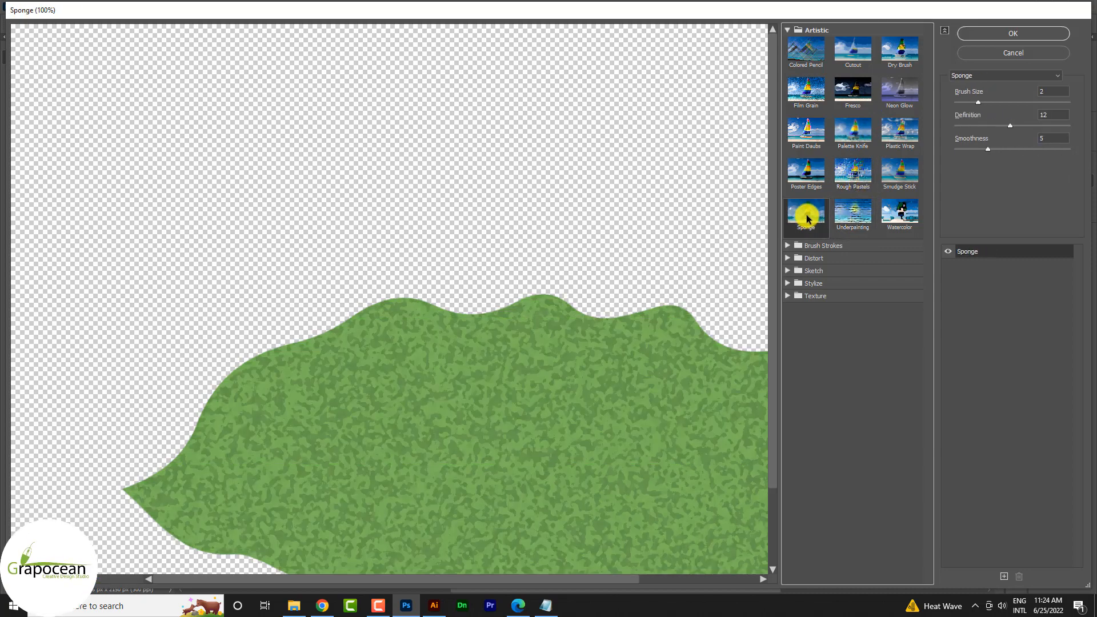
{"action": "left_click", "coordinate": [892, 216]}
{"action": "left_click", "coordinate": [791, 213]}
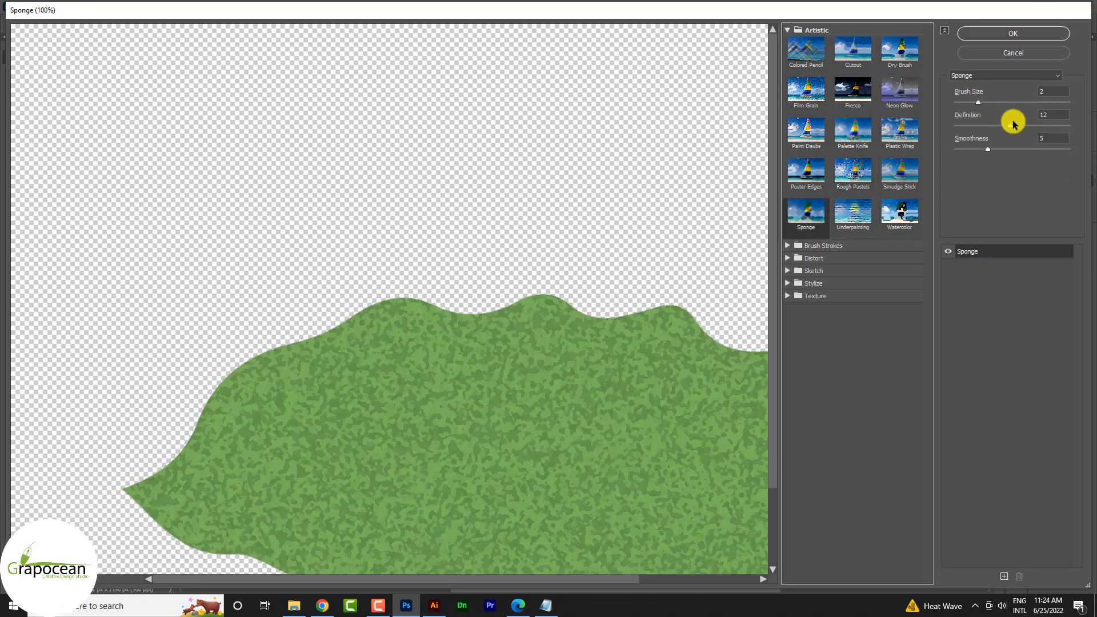
{"action": "left_click_drag", "start_coordinate": [1059, 127], "coordinate": [1005, 127]}
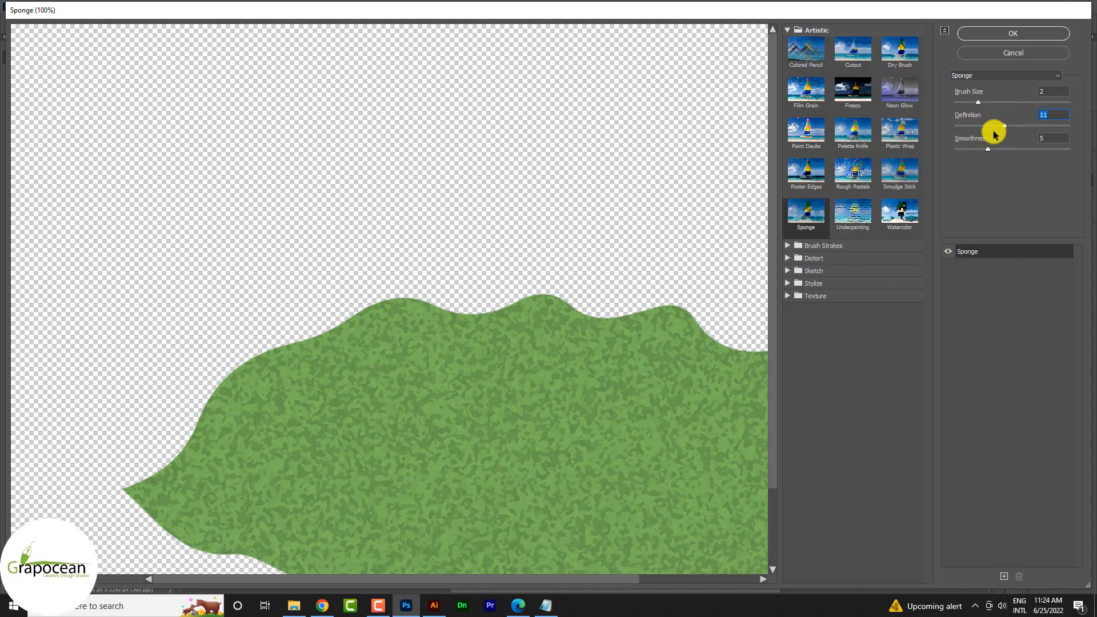
{"action": "left_click", "coordinate": [1020, 36]}
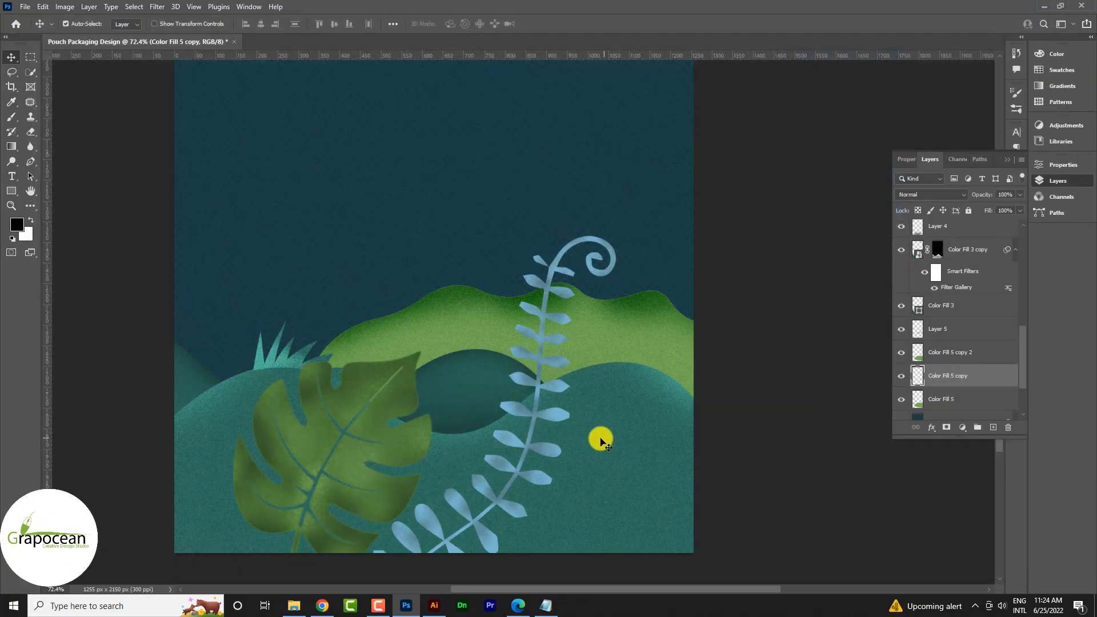
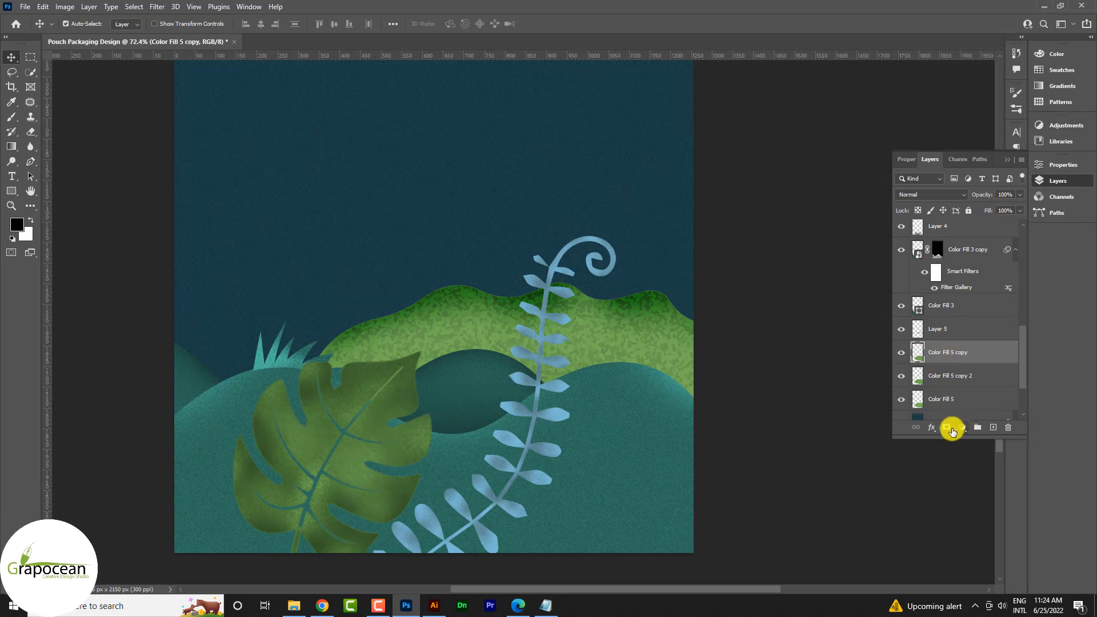
Hide the sponge-textured Color Fill 5 copy with a black mask and paint white along the wavy leaf's lower part to reveal the texture.
{"action": "key", "text": "ctrl+i"}
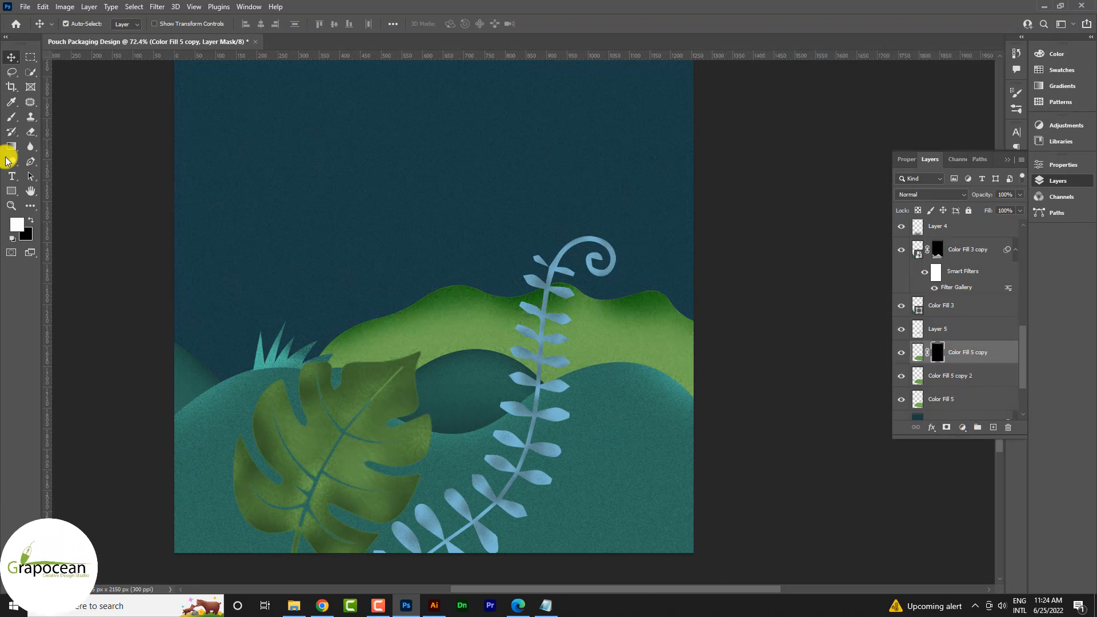
{"action": "left_click", "coordinate": [11, 117]}
{"action": "scroll", "coordinate": [497, 358], "scroll_direction": "up", "scroll_amount": 3}
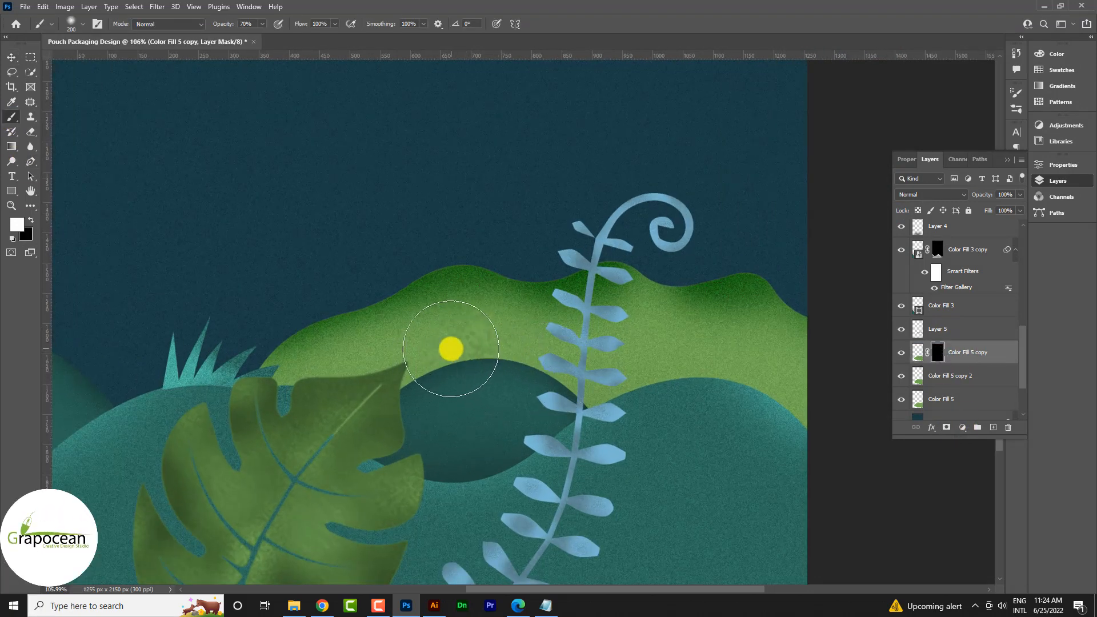
{"action": "left_click_drag", "start_coordinate": [451, 348], "coordinate": [481, 354]}
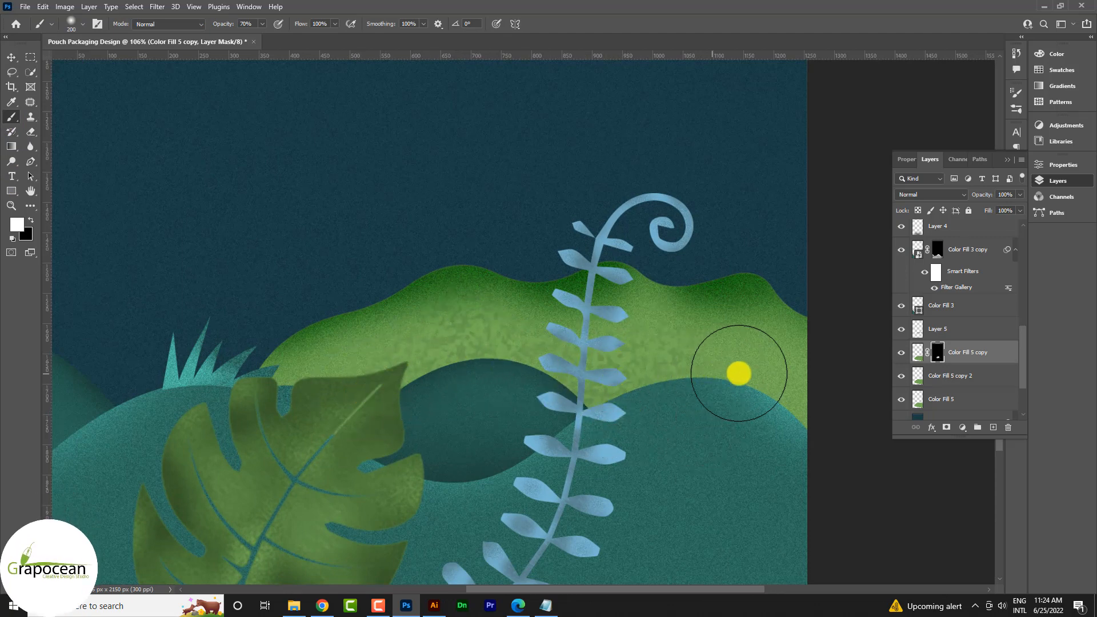
{"action": "scroll", "coordinate": [482, 460], "scroll_direction": "down", "scroll_amount": 6}
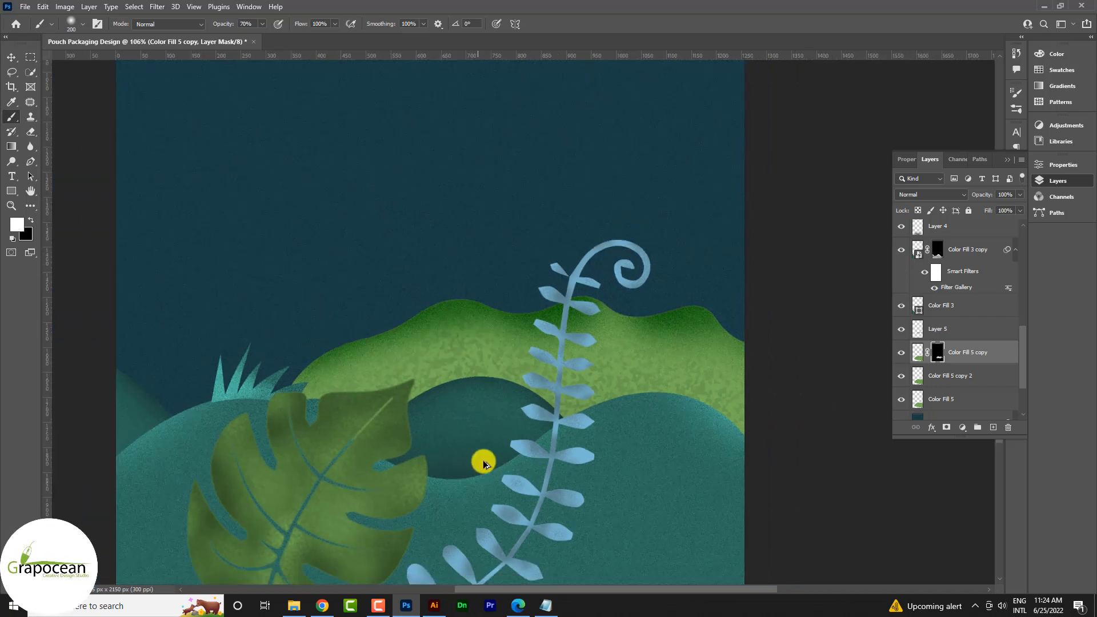
{"action": "scroll", "coordinate": [557, 494], "scroll_direction": "up", "scroll_amount": 2}
{"action": "scroll", "coordinate": [557, 495], "scroll_direction": "up", "scroll_amount": 4}
{"action": "left_click", "coordinate": [11, 57]}
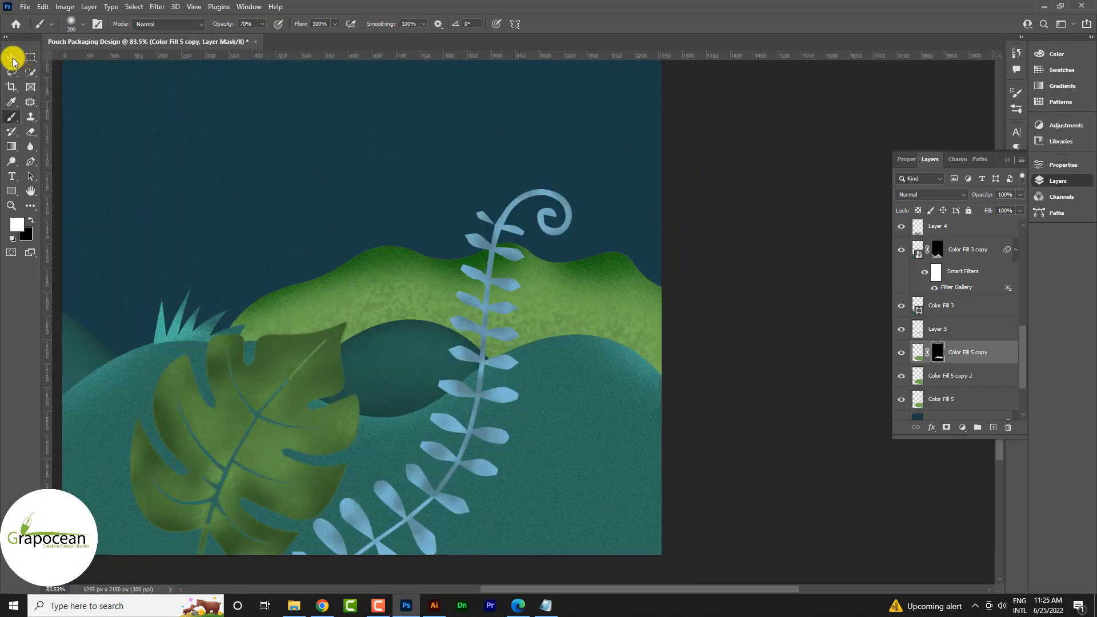
{"action": "scroll", "coordinate": [990, 382], "scroll_direction": "down", "scroll_amount": 3}
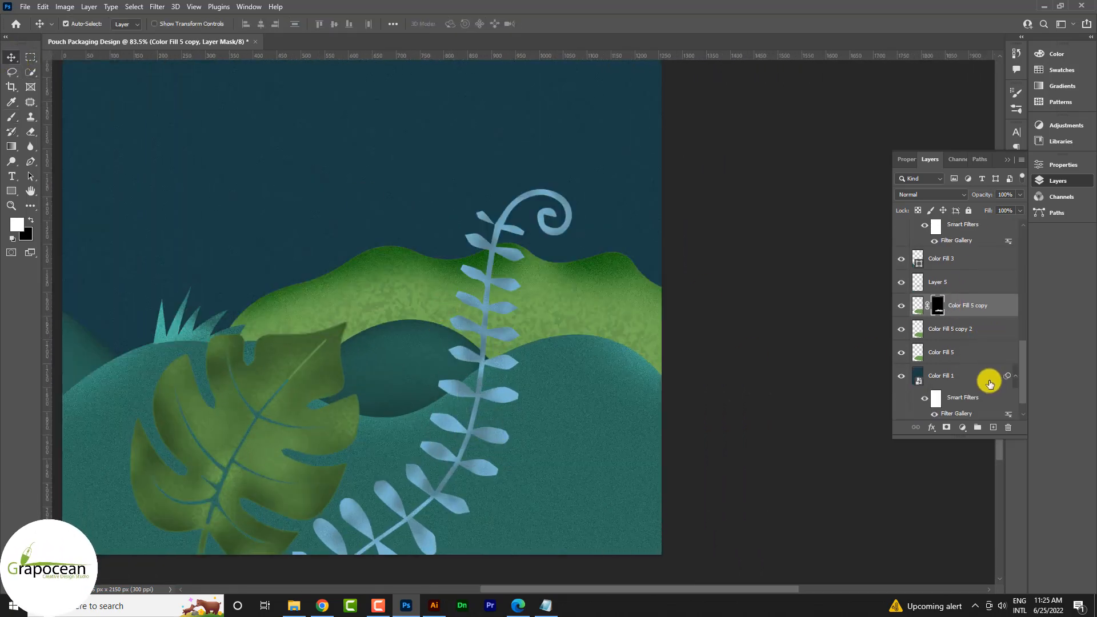
{"action": "scroll", "coordinate": [972, 375], "scroll_direction": "up", "scroll_amount": 3}
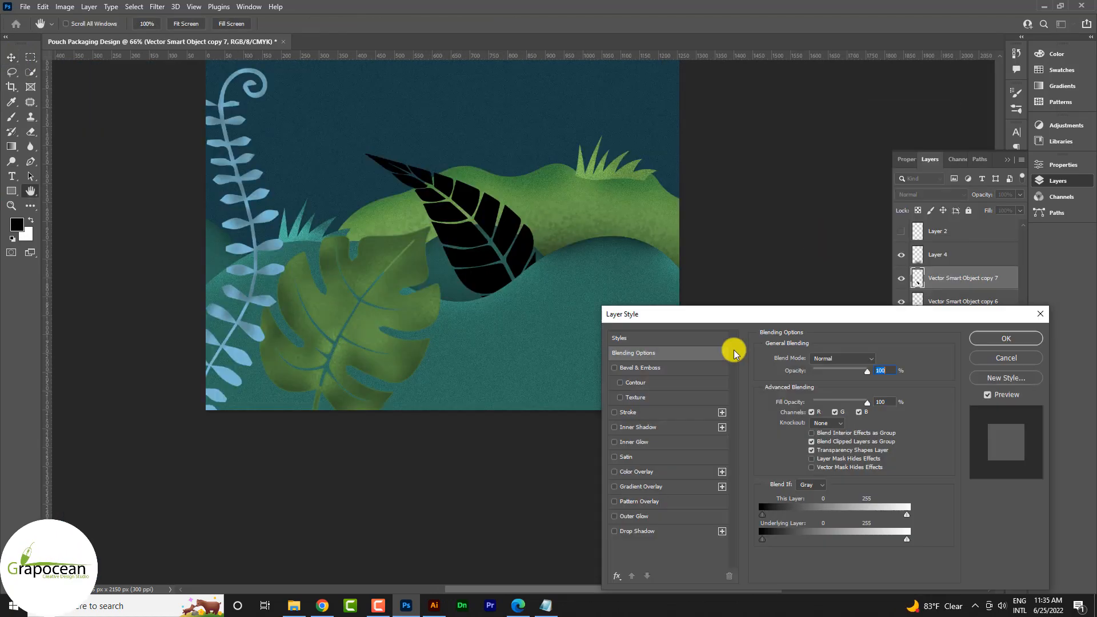
Give Vector Smart Object copy 7 a red Color Overlay and an Inner Bevel with 251% depth and 95 px size.
{"action": "left_click", "coordinate": [636, 472]}
{"action": "left_click", "coordinate": [1006, 337]}
{"action": "left_click_drag", "start_coordinate": [960, 278], "coordinate": [948, 215]}
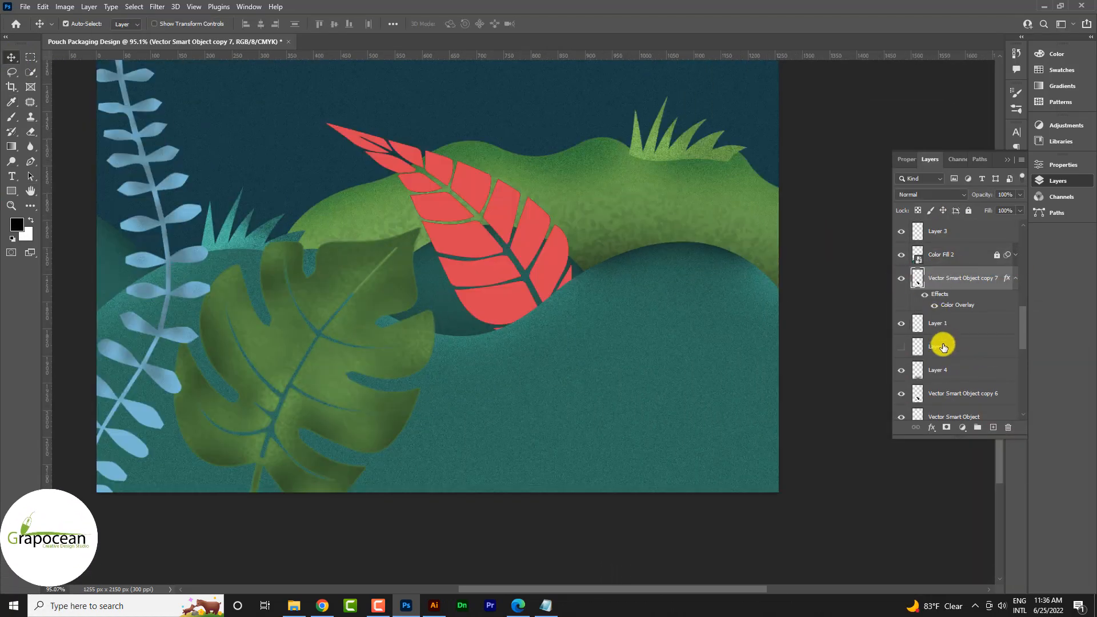
{"action": "right_click", "coordinate": [971, 231]}
{"action": "left_click", "coordinate": [861, 112]}
{"action": "left_click", "coordinate": [653, 367]}
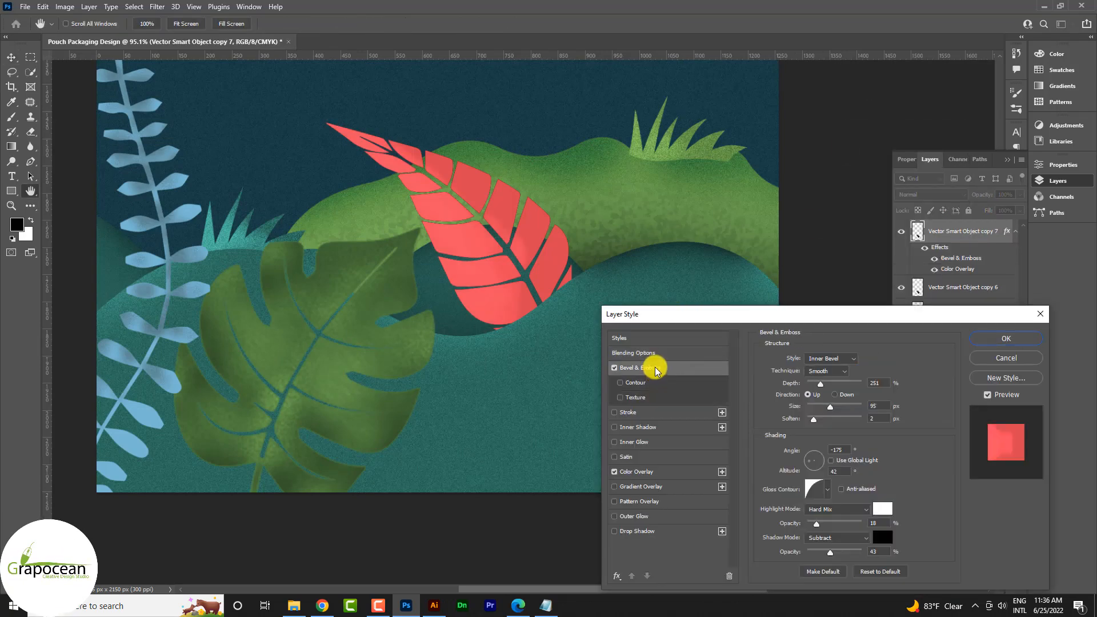
{"action": "left_click", "coordinate": [1008, 337]}
Apply the Film Grain filter to the red leaf in Vector Smart Object copy 7 with grain 12, highlight area 0 and intensity 2.
{"action": "key", "text": "alt+t"}
{"action": "left_click", "coordinate": [149, 19]}
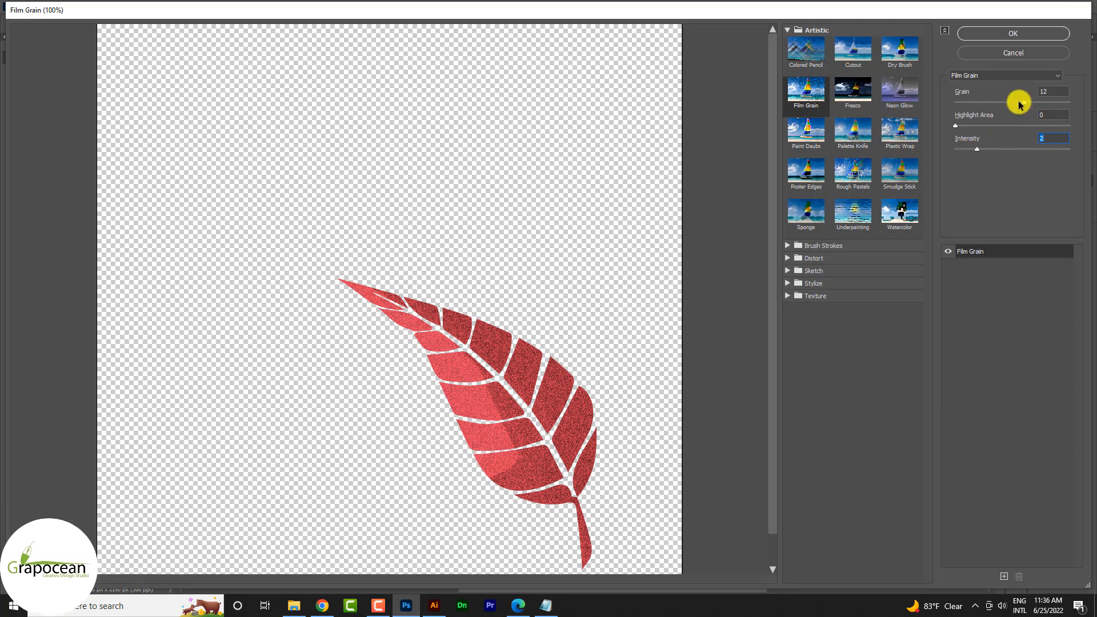
{"action": "left_click", "coordinate": [1010, 34]}
Color Vector Smart Object copy 6 red with a Color Overlay and flatten that style into the layer.
{"action": "scroll", "coordinate": [549, 376], "scroll_direction": "up", "scroll_amount": 12}
{"action": "right_click", "coordinate": [963, 290]}
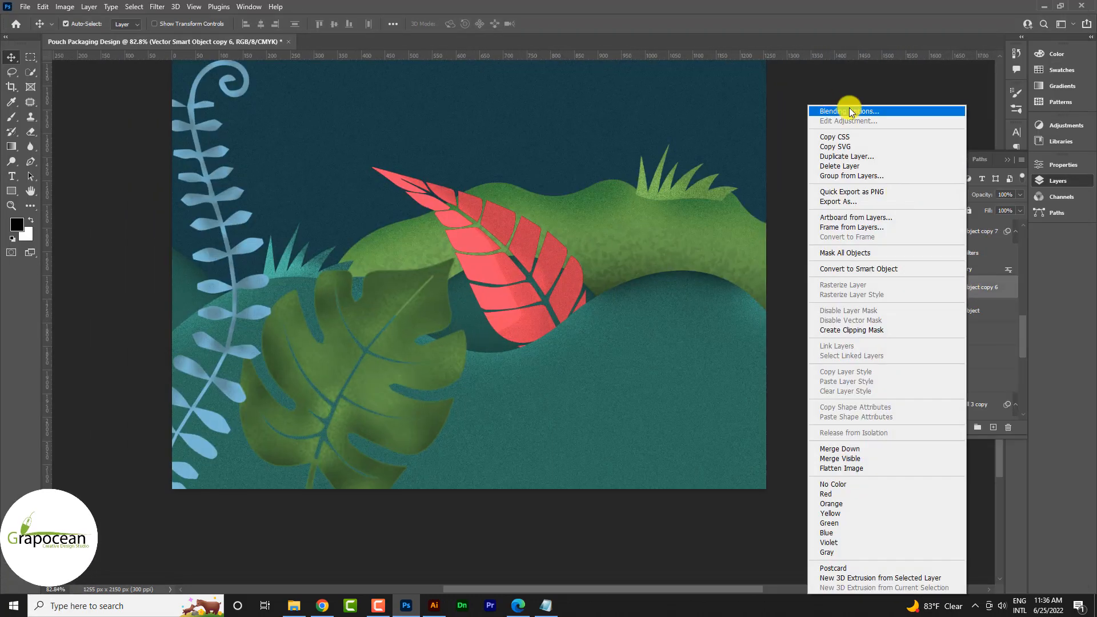
{"action": "left_click", "coordinate": [849, 109]}
{"action": "left_click", "coordinate": [654, 470]}
{"action": "left_click", "coordinate": [1010, 343]}
{"action": "right_click", "coordinate": [956, 289]}
{"action": "left_click", "coordinate": [932, 295]}
{"action": "left_click", "coordinate": [947, 308], "text": "ctrl"}
{"action": "key", "text": "ctrl+e"}
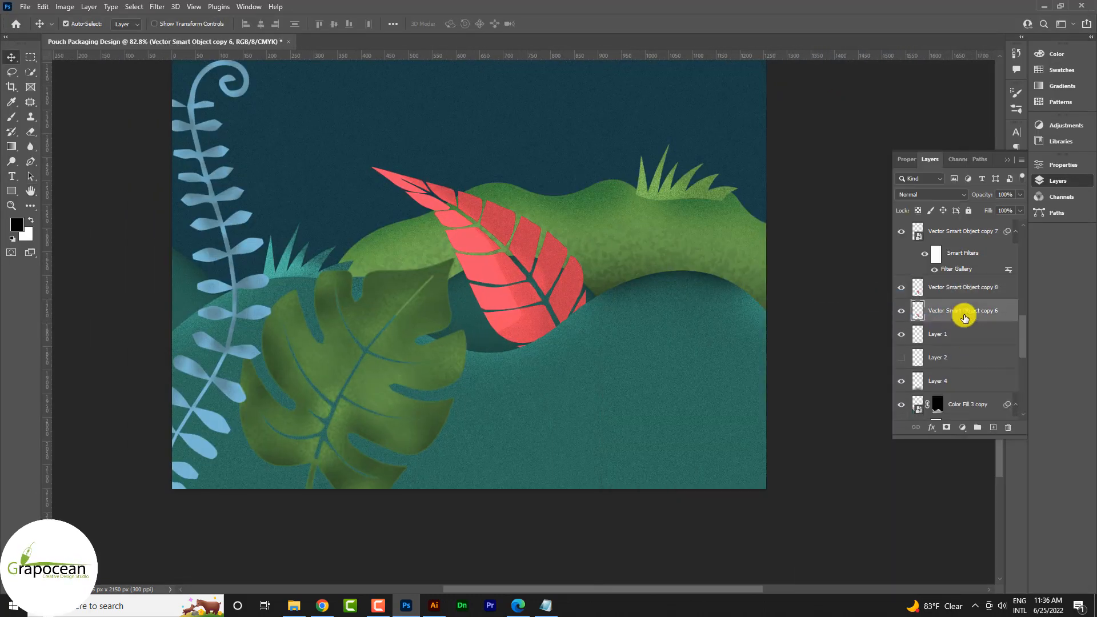
Try Sponge, Rough Pastels, Film Grain, Cutout, Ocean Ripple and other Filter Gallery effects on the red leaf copy.
{"action": "left_click", "coordinate": [157, 7]}
{"action": "left_click", "coordinate": [180, 64]}
{"action": "left_click", "coordinate": [900, 171]}
{"action": "left_click", "coordinate": [805, 215]}
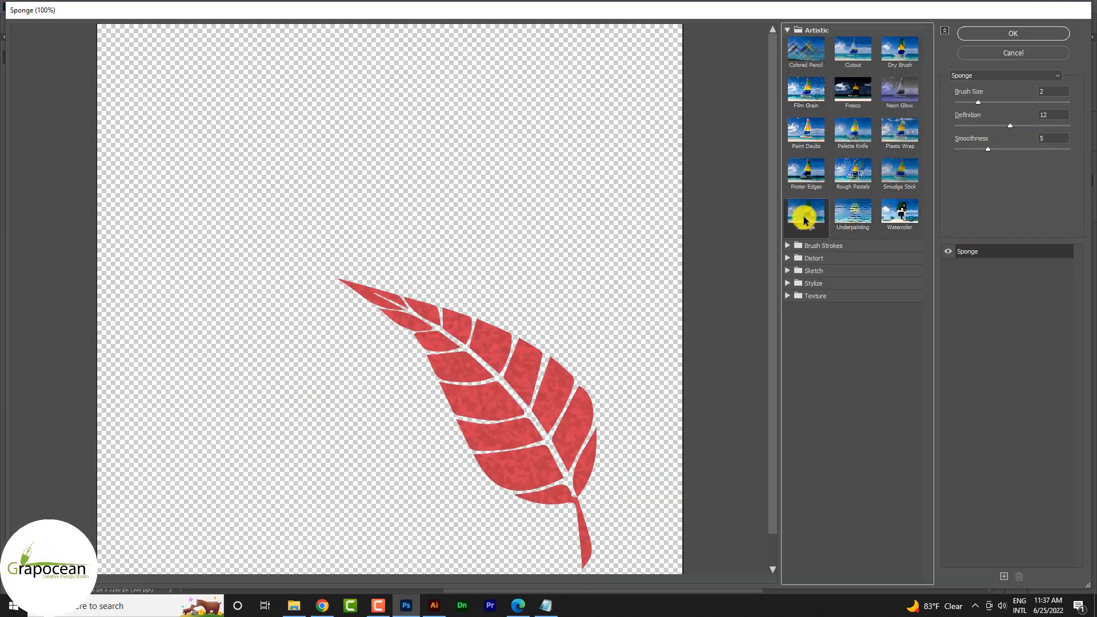
{"action": "left_click", "coordinate": [900, 53]}
{"action": "left_click", "coordinate": [845, 87]}
{"action": "left_click", "coordinate": [807, 137]}
{"action": "left_click", "coordinate": [811, 220]}
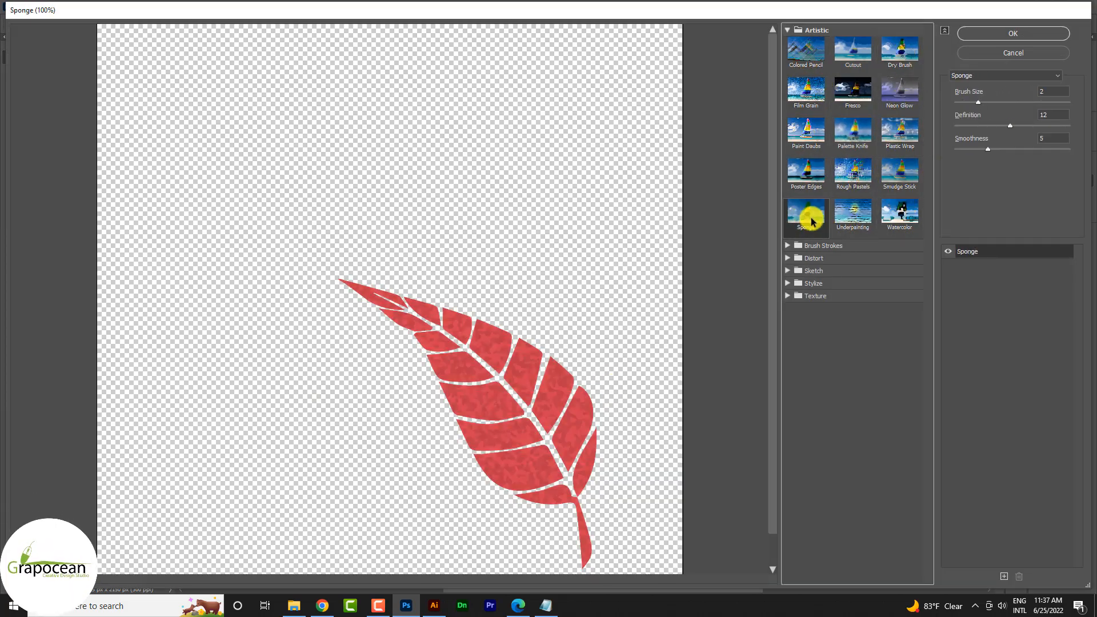
{"action": "left_click", "coordinate": [852, 170]}
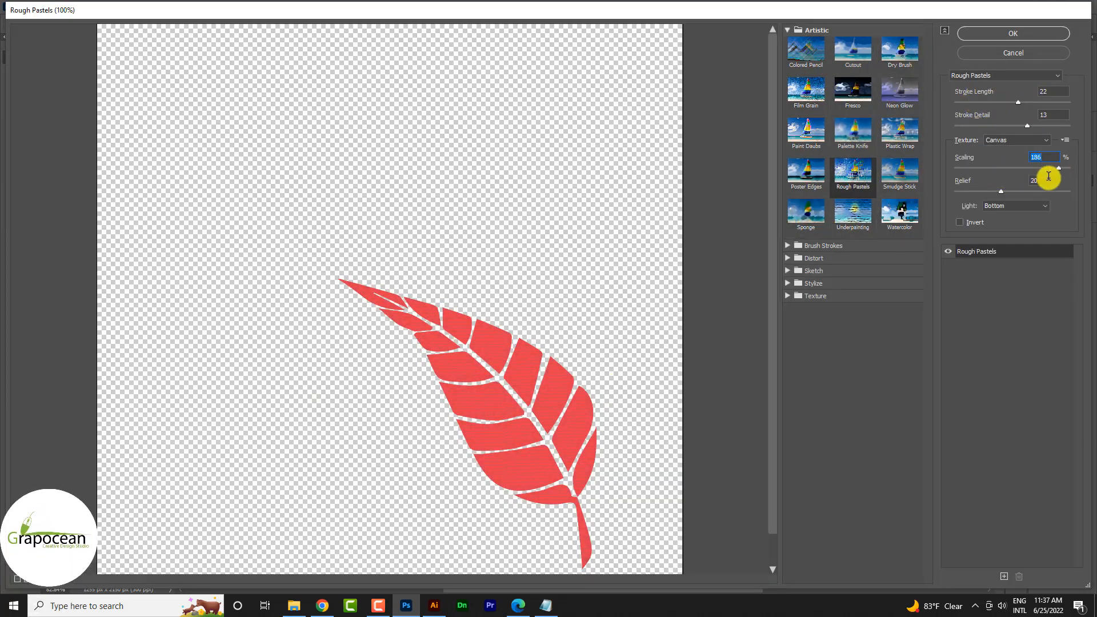
{"action": "left_click", "coordinate": [817, 91]}
{"action": "left_click", "coordinate": [907, 180]}
{"action": "left_click", "coordinate": [900, 50]}
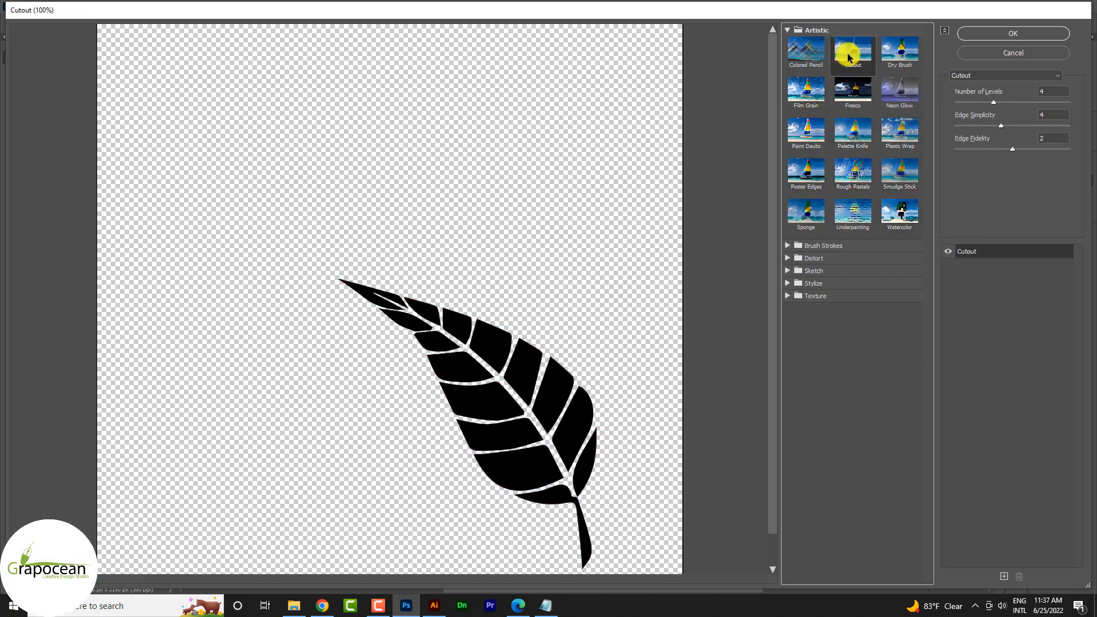
{"action": "left_click", "coordinate": [788, 245]}
{"action": "left_click", "coordinate": [900, 305]}
{"action": "left_click", "coordinate": [805, 346]}
{"action": "left_click", "coordinate": [787, 380]}
{"action": "left_click", "coordinate": [787, 432]}
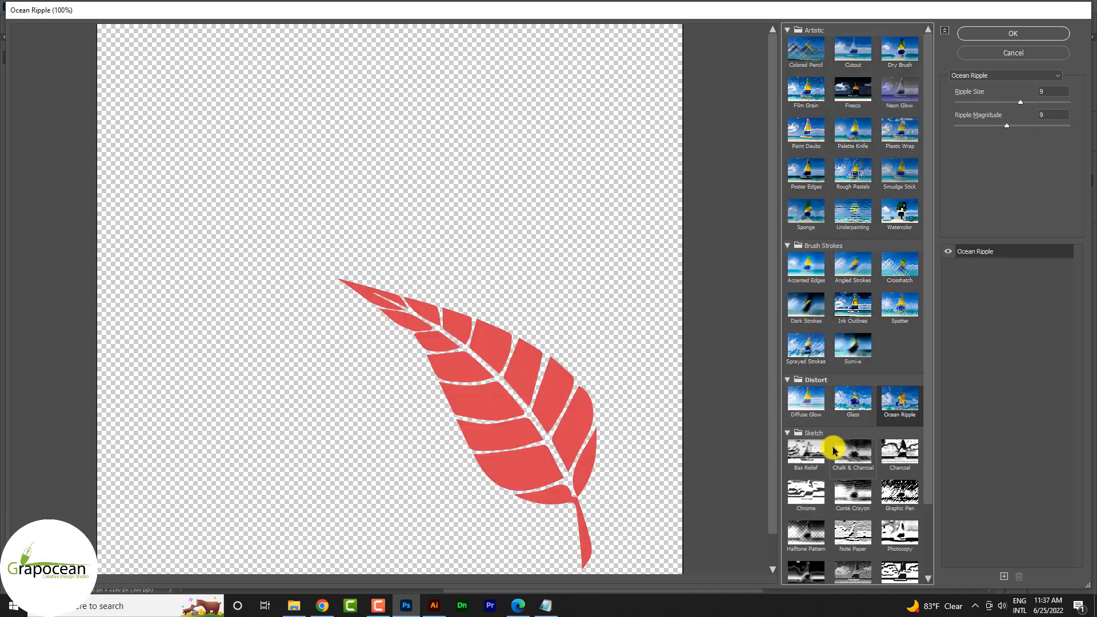
{"action": "left_click", "coordinate": [900, 440]}
{"action": "left_click", "coordinate": [851, 519]}
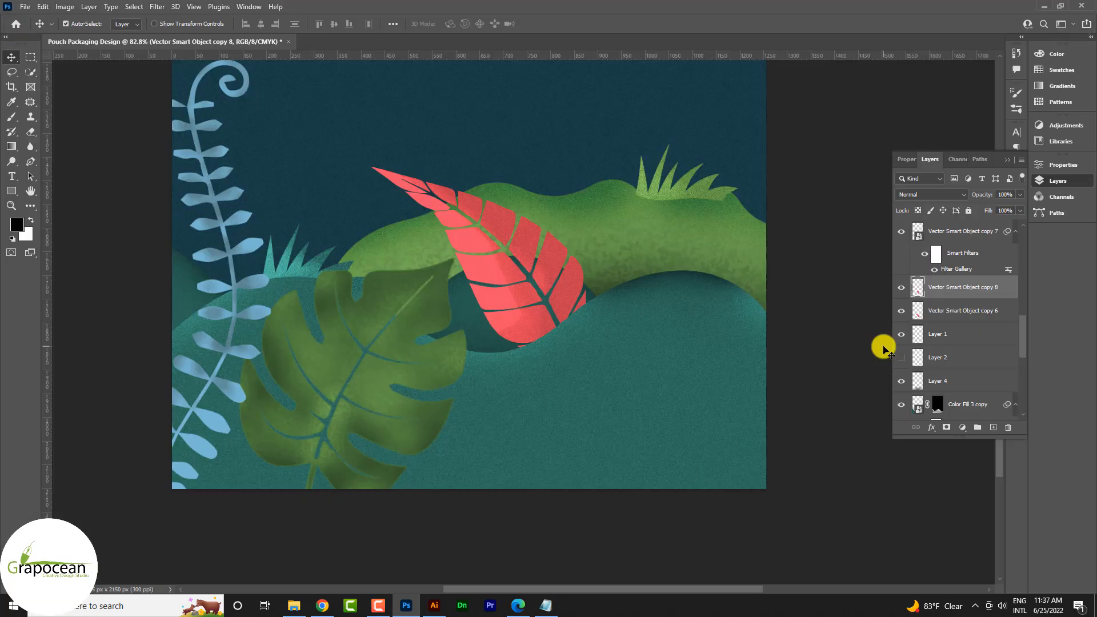
Texture Vector Smart Object copy 8 with a Filter Gallery effect.
{"action": "left_click", "coordinate": [157, 6]}
{"action": "left_click", "coordinate": [174, 63]}
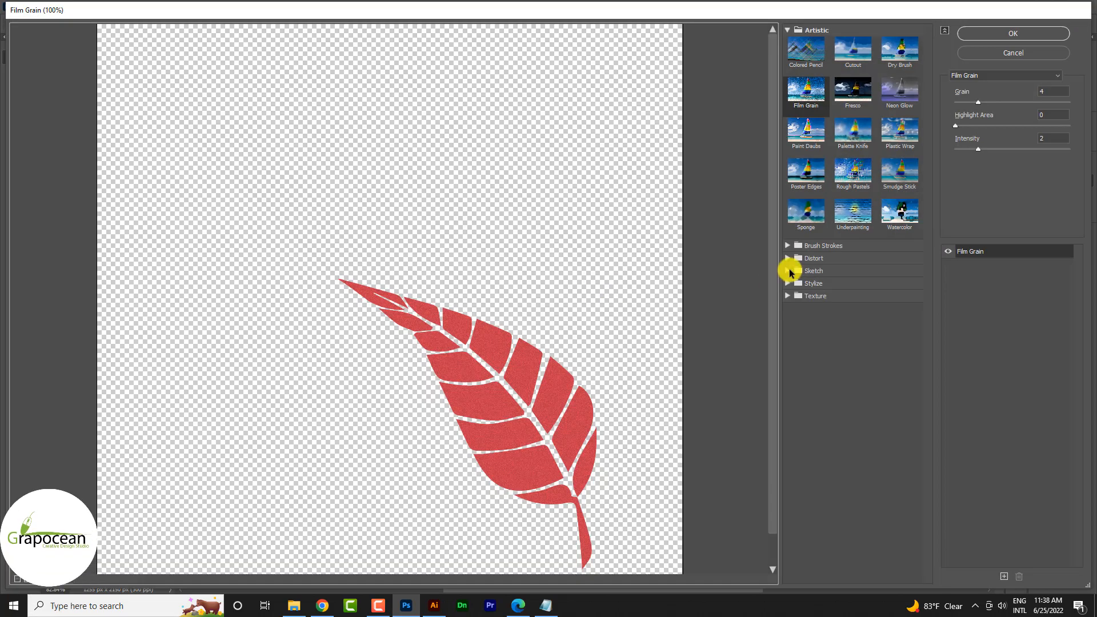
{"action": "left_click", "coordinate": [788, 269]}
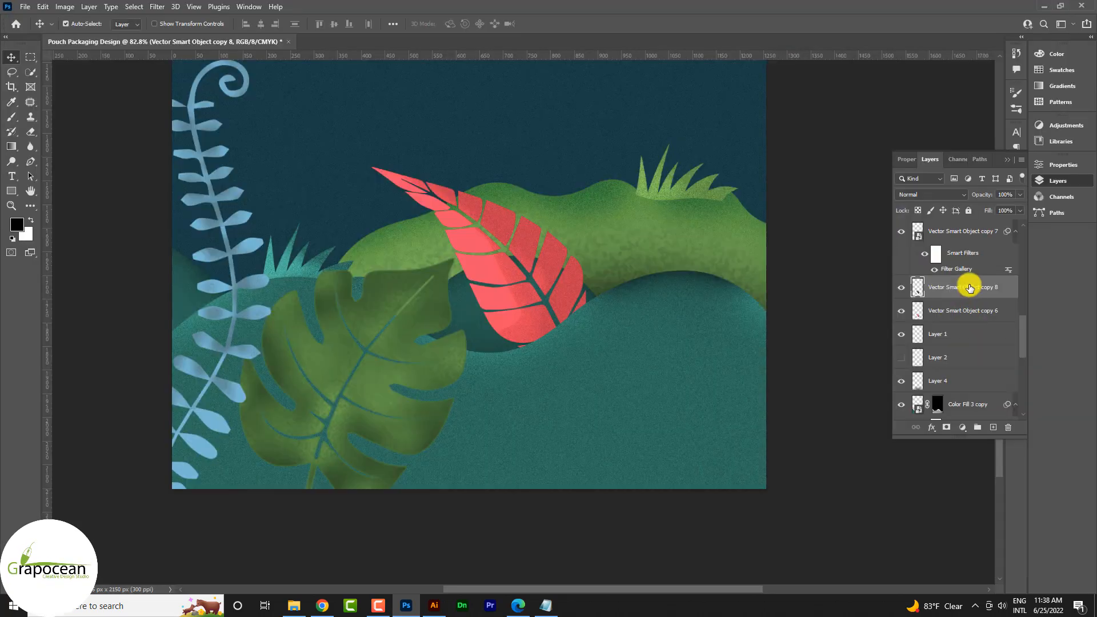
Move Vector Smart Object copy 8 above copy 7 and blend it with Subtract at 38% fill.
{"action": "left_click", "coordinate": [930, 194]}
{"action": "left_click_drag", "start_coordinate": [970, 288], "coordinate": [987, 227]}
{"action": "left_click", "coordinate": [949, 419]}
{"action": "left_click", "coordinate": [1020, 210]}
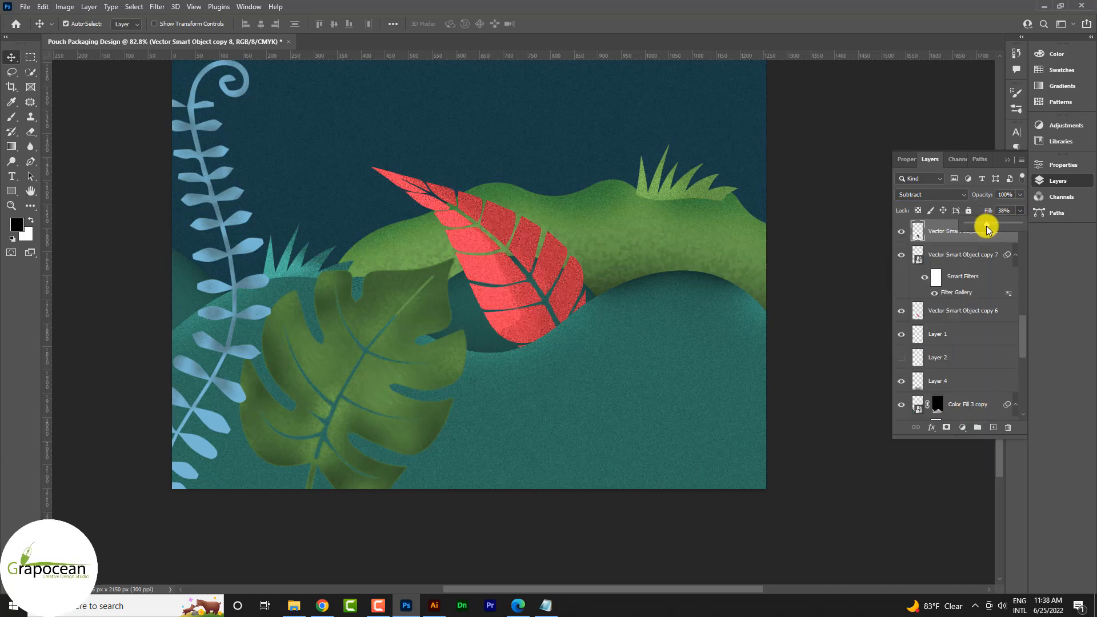
Add Bevel & Emboss to Vector Smart Object copy 7 with 74% depth, 95 px size and an anti-aliased multi-peak gloss contour.
{"action": "left_click", "coordinate": [963, 255]}
{"action": "double_click", "coordinate": [1008, 293]}
{"action": "left_click", "coordinate": [608, 164]}
{"action": "right_click", "coordinate": [955, 253]}
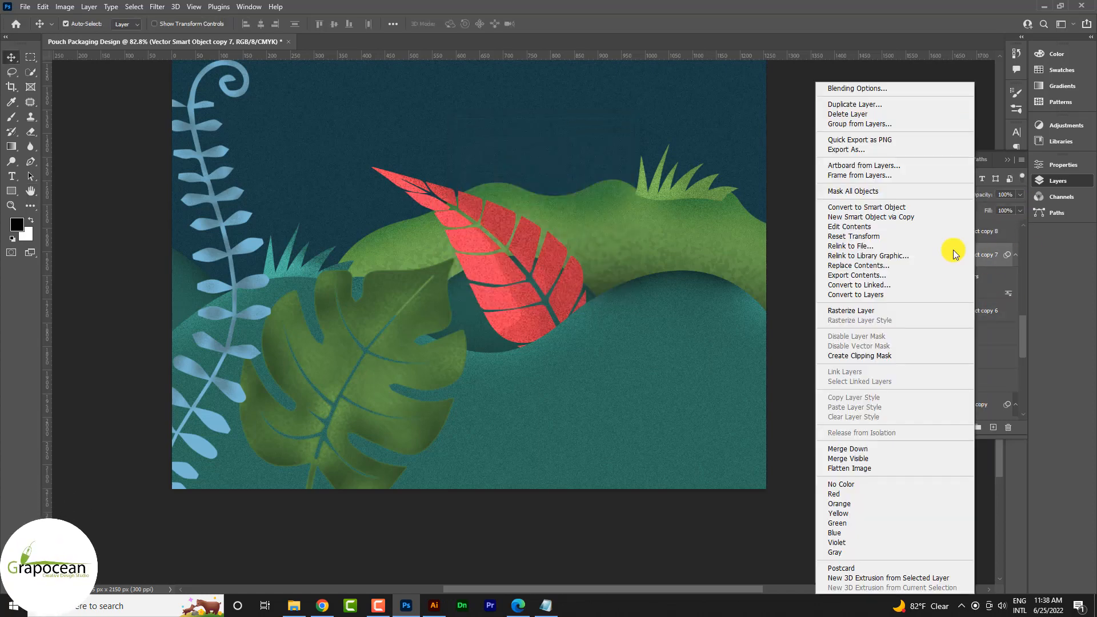
{"action": "left_click", "coordinate": [851, 88]}
{"action": "left_click", "coordinate": [654, 368]}
{"action": "left_click_drag", "start_coordinate": [821, 384], "coordinate": [802, 391]}
{"action": "left_click", "coordinate": [827, 490]}
{"action": "left_click", "coordinate": [786, 533]}
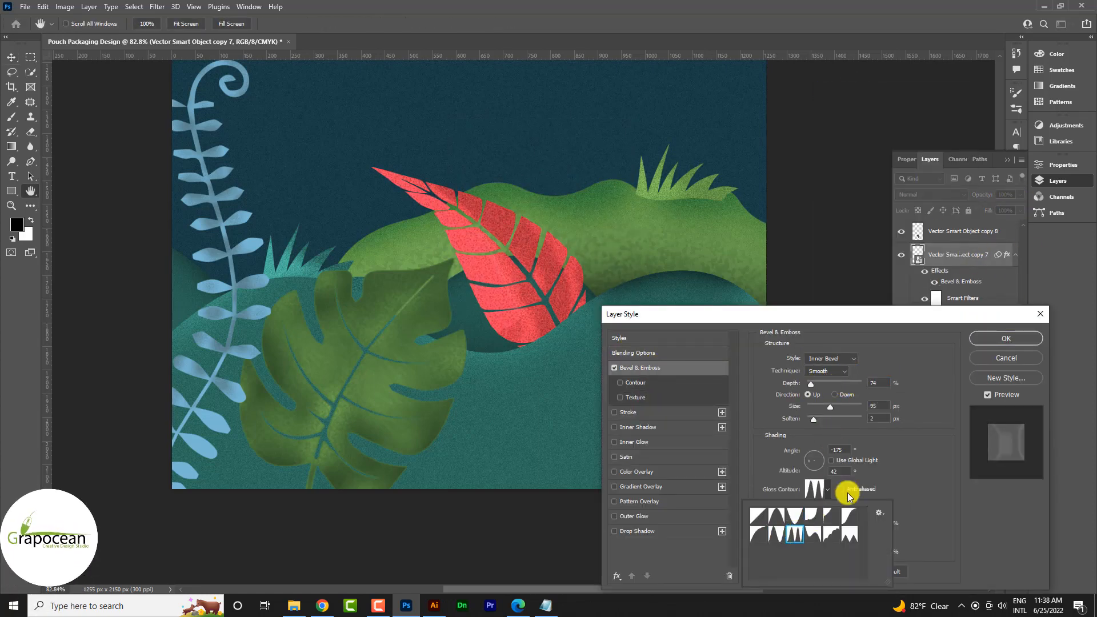
{"action": "left_click", "coordinate": [846, 490]}
{"action": "left_click", "coordinate": [1006, 339]}
Delete the leftover Vector Smart Object copy 6 layer beneath the textured red leaf.
{"action": "scroll", "coordinate": [953, 255], "scroll_direction": "up", "scroll_amount": 3}
{"action": "left_click", "coordinate": [940, 332], "text": "shift"}
{"action": "scroll", "coordinate": [948, 355], "scroll_direction": "down", "scroll_amount": 2}
{"action": "left_click", "coordinate": [957, 378]}
{"action": "key", "text": "Delete"}
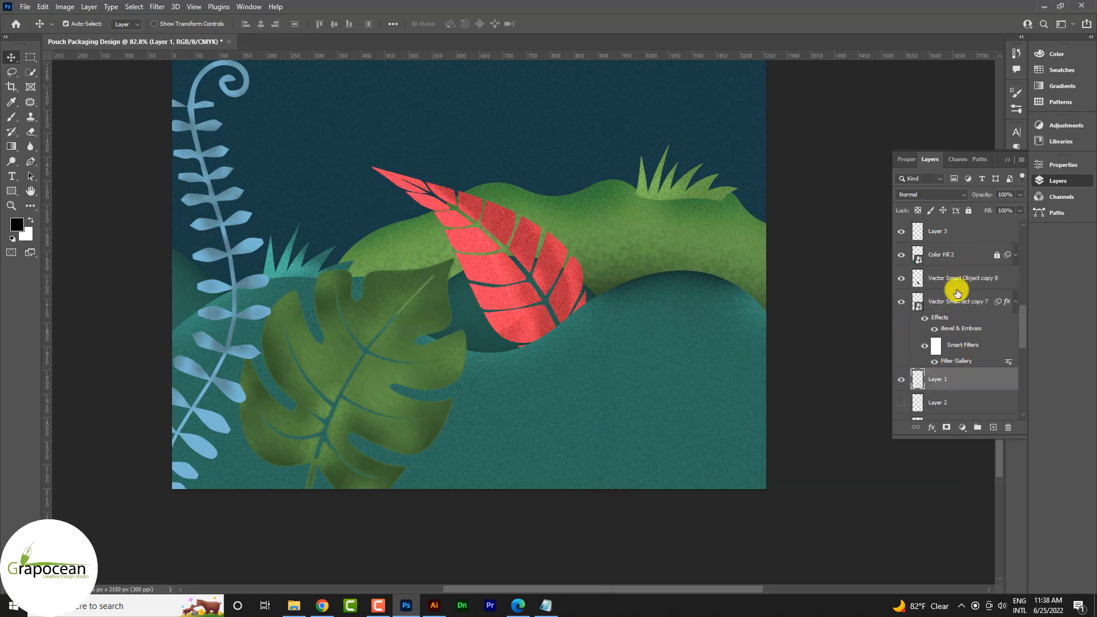
Group Vector Smart Object copies 7 and 8 and clip a Brightness/Contrast adjustment with lowered brightness and contrast to the group.
{"action": "left_click", "coordinate": [956, 300]}
{"action": "left_click", "coordinate": [956, 280], "text": "shift"}
{"action": "right_click", "coordinate": [956, 280]}
{"action": "left_click", "coordinate": [963, 427]}
{"action": "left_click", "coordinate": [1000, 267]}
{"action": "left_click_drag", "start_coordinate": [956, 252], "coordinate": [926, 230]}
{"action": "left_click_drag", "start_coordinate": [977, 251], "coordinate": [948, 252]}
{"action": "left_click", "coordinate": [1058, 181]}
{"action": "right_click", "coordinate": [974, 279]}
{"action": "left_click", "coordinate": [859, 330]}
Invert the Brightness/Contrast mask to black and paint white on it over parts of the red leaf with the 42% opacity Brush.
{"action": "key", "text": "ctrl+i"}
{"action": "key", "text": "b"}
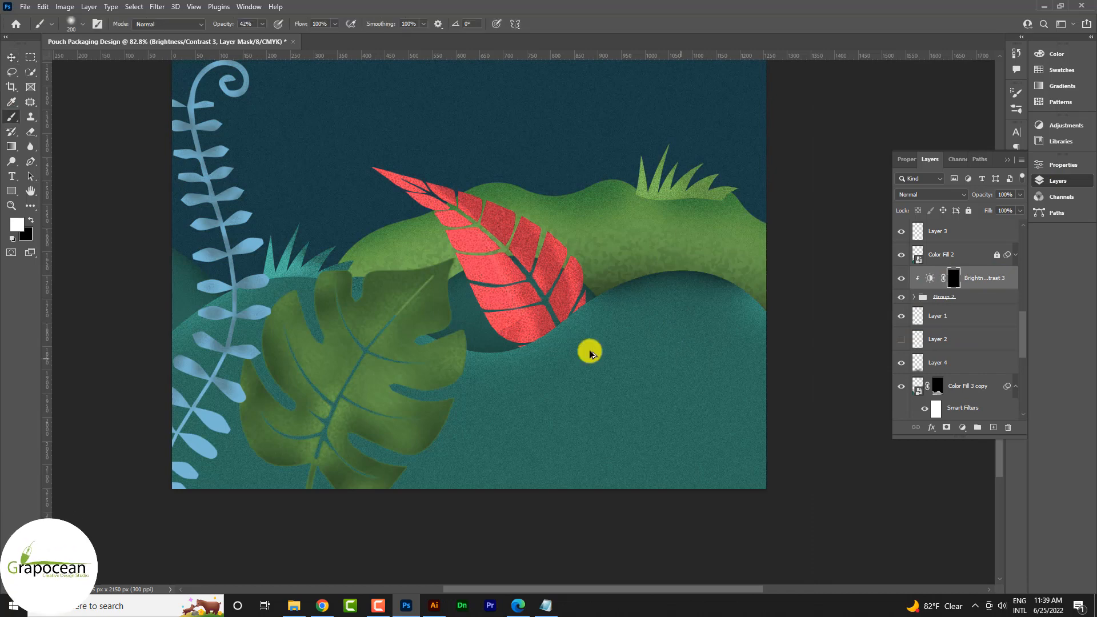
{"action": "scroll", "coordinate": [489, 334], "scroll_direction": "up", "scroll_amount": 1}
{"action": "left_click_drag", "start_coordinate": [425, 256], "coordinate": [433, 303]}
{"action": "key", "text": "bracketleft"}
{"action": "key", "text": "bracketleft"}
{"action": "key", "text": "bracketleft"}
{"action": "key", "text": "bracketleft"}
{"action": "key", "text": "bracketleft"}
{"action": "mouse_move", "coordinate": [525, 242]}
{"action": "left_mouse_down"}
{"action": "mouse_move", "coordinate": [489, 228]}
{"action": "mouse_move", "coordinate": [585, 326]}
{"action": "left_mouse_up"}
{"action": "scroll", "coordinate": [644, 401], "scroll_direction": "down", "scroll_amount": 6}
{"action": "scroll", "coordinate": [518, 330], "scroll_direction": "up", "scroll_amount": 1}
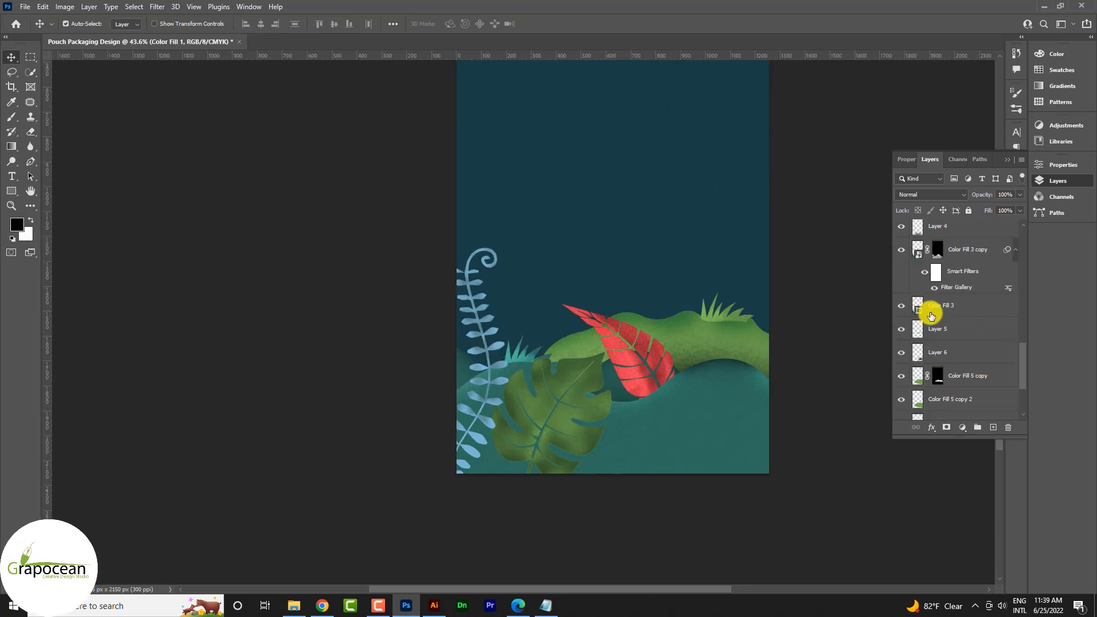
Duplicate the blue fern group with its adjustment, flip it horizontally and tilt it into the design's lower right.
{"action": "scroll", "coordinate": [933, 289], "scroll_direction": "up", "scroll_amount": 3}
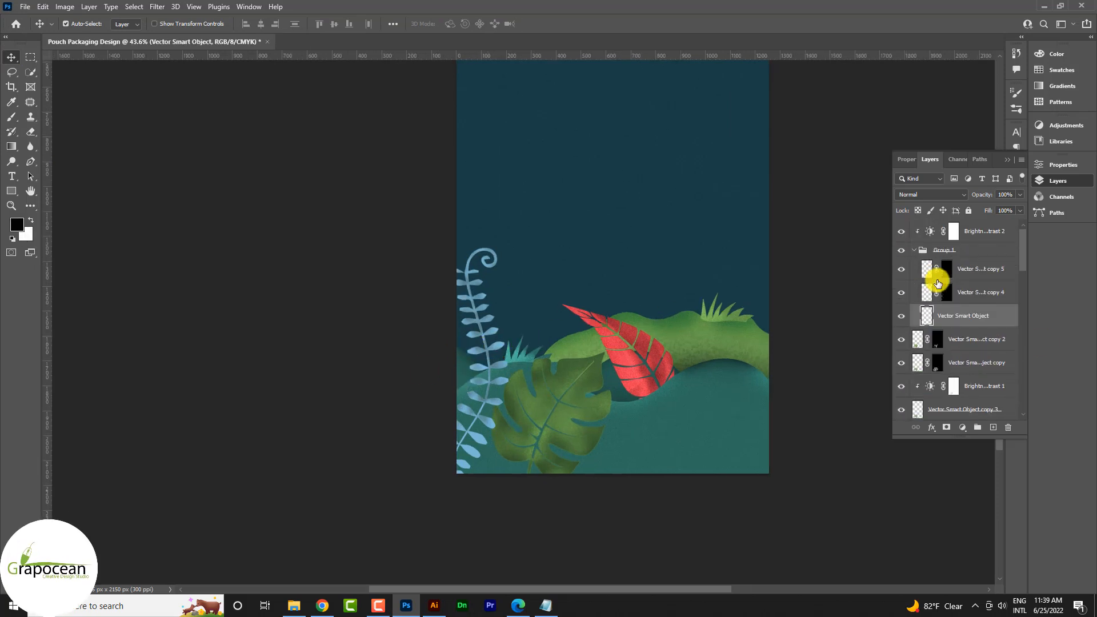
{"action": "key", "text": "ctrl+j"}
{"action": "key", "text": "ctrl+t"}
{"action": "left_click_drag", "start_coordinate": [504, 358], "coordinate": [749, 353]}
{"action": "right_click", "coordinate": [723, 417]}
{"action": "left_click", "coordinate": [750, 400]}
{"action": "left_click_drag", "start_coordinate": [689, 434], "coordinate": [725, 435]}
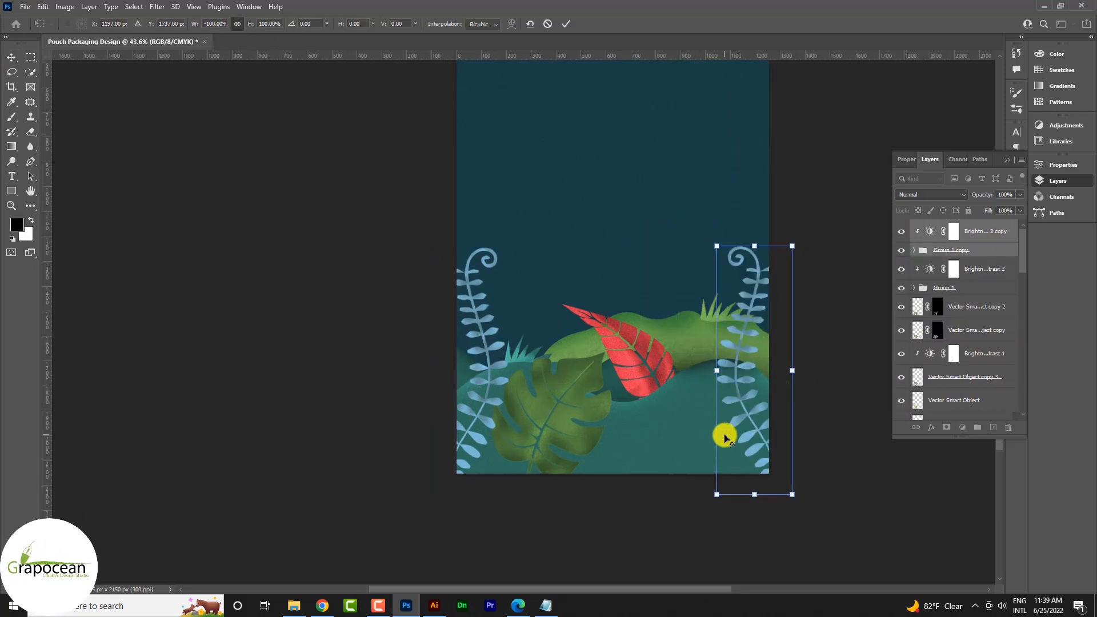
{"action": "left_click_drag", "start_coordinate": [805, 498], "coordinate": [869, 446]}
{"action": "left_click_drag", "start_coordinate": [766, 387], "coordinate": [730, 388]}
{"action": "key", "text": "Return"}
{"action": "left_click", "coordinate": [630, 481]}
{"action": "left_click", "coordinate": [487, 350]}
{"action": "left_click", "coordinate": [655, 496]}
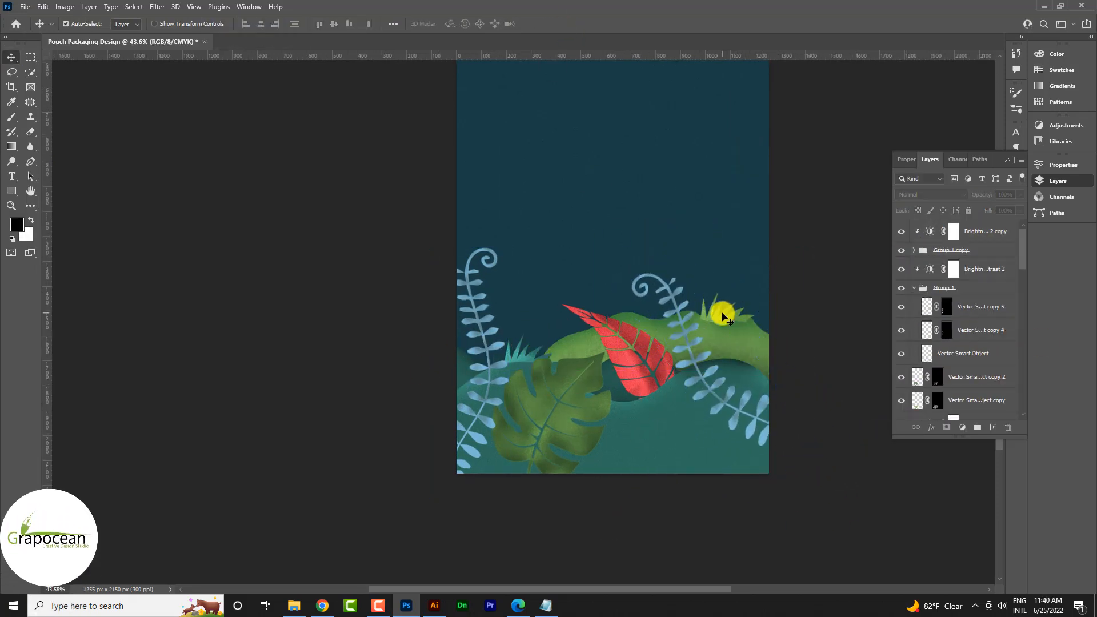
Copy the green grass tuft to the red leaf's base, rotate it about -32° and warp it to follow the wave.
{"action": "left_click_drag", "start_coordinate": [718, 317], "coordinate": [641, 379]}
{"action": "scroll", "coordinate": [652, 405], "scroll_direction": "up", "scroll_amount": 3}
{"action": "key", "text": "ctrl+t"}
{"action": "left_click_drag", "start_coordinate": [677, 405], "coordinate": [693, 379]}
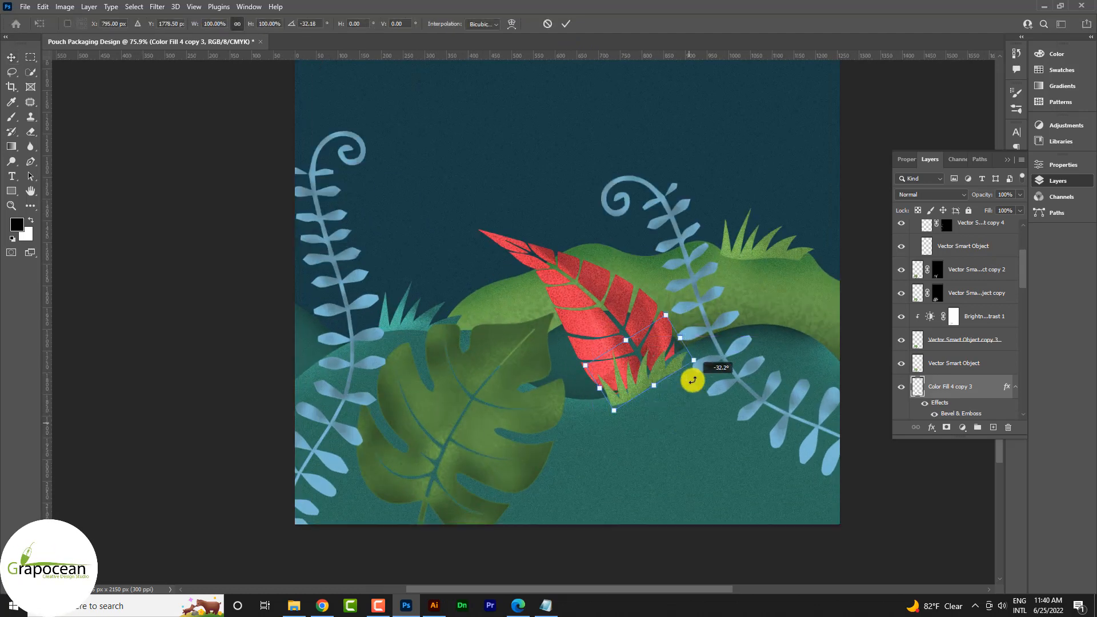
{"action": "scroll", "coordinate": [654, 396], "scroll_direction": "up", "scroll_amount": 2}
{"action": "left_click_drag", "start_coordinate": [628, 387], "coordinate": [674, 362]}
{"action": "right_click", "coordinate": [623, 373]}
{"action": "left_click", "coordinate": [652, 186]}
{"action": "left_click_drag", "start_coordinate": [594, 405], "coordinate": [587, 395]}
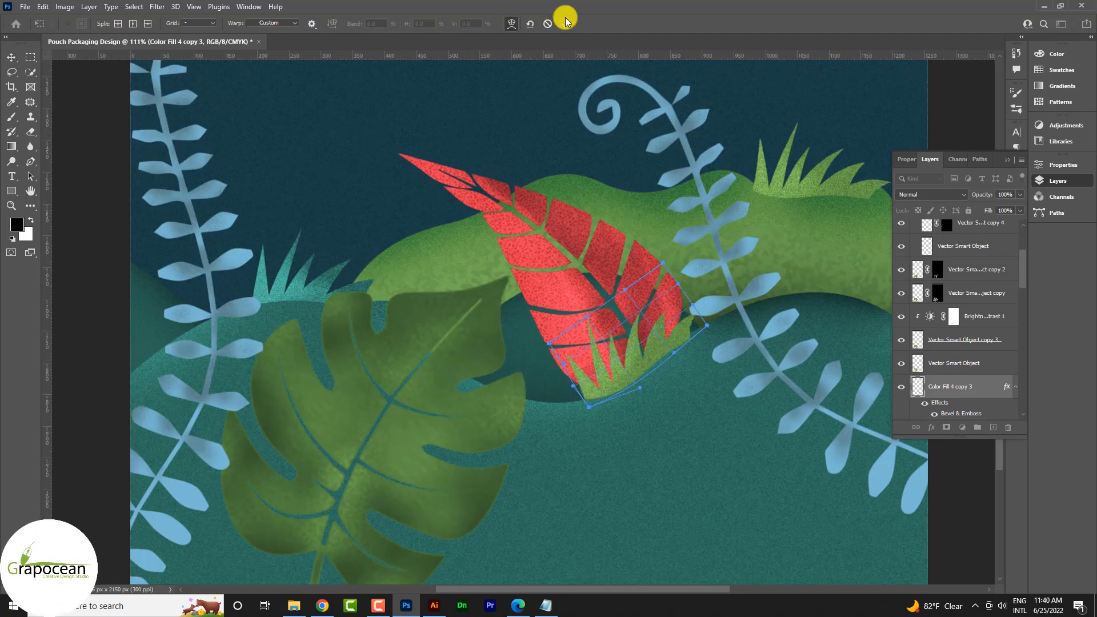
{"action": "left_click", "coordinate": [565, 23]}
Adjust the red leaf's position and size with Free Transform.
{"action": "scroll", "coordinate": [646, 400], "scroll_direction": "down", "scroll_amount": 7}
{"action": "left_click", "coordinate": [688, 397]}
{"action": "scroll", "coordinate": [617, 372], "scroll_direction": "up", "scroll_amount": 2}
{"action": "left_click", "coordinate": [646, 365]}
{"action": "key", "text": "ctrl+t"}
{"action": "key", "text": "Return"}
{"action": "left_click_drag", "start_coordinate": [643, 375], "coordinate": [611, 370]}
{"action": "left_click_drag", "start_coordinate": [687, 442], "coordinate": [703, 455]}
{"action": "left_click_drag", "start_coordinate": [617, 429], "coordinate": [621, 418]}
{"action": "mouse_move", "coordinate": [492, 252]}
{"action": "left_mouse_down"}
{"action": "mouse_move", "coordinate": [520, 272]}
{"action": "mouse_move", "coordinate": [486, 247]}
{"action": "left_mouse_up"}
{"action": "mouse_move", "coordinate": [625, 357]}
{"action": "left_mouse_down"}
{"action": "mouse_move", "coordinate": [604, 356]}
{"action": "mouse_move", "coordinate": [619, 357]}
{"action": "left_mouse_up"}
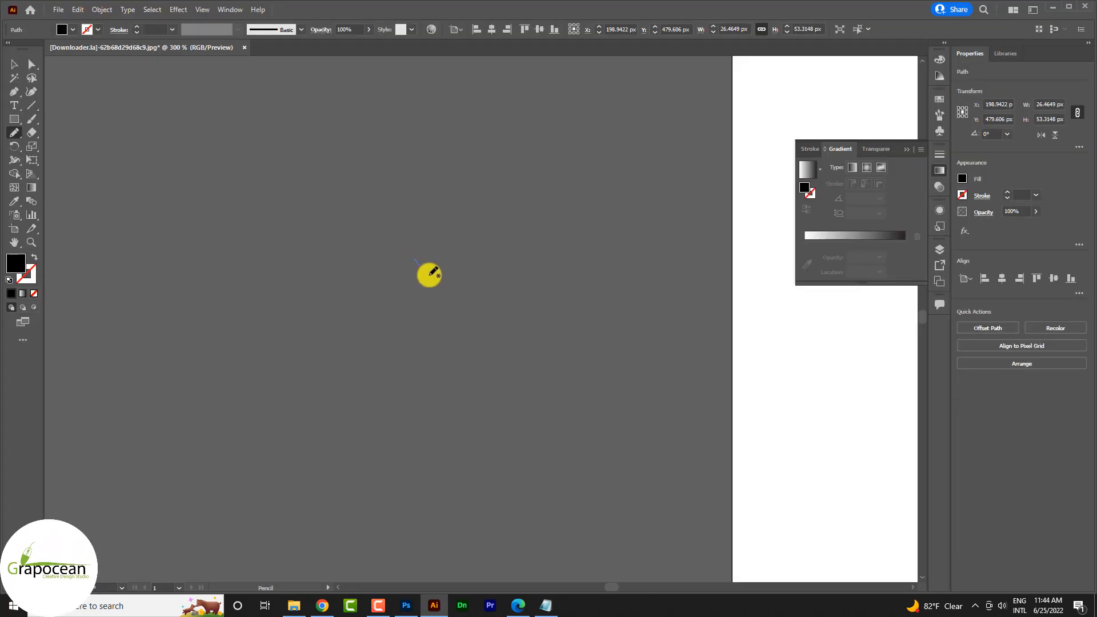
In Illustrator, draw a closed curved teardrop about 71 px wide and 33 px high beside the artboard with the Pencil tool.
{"action": "mouse_move", "coordinate": [464, 280]}
{"action": "left_mouse_down"}
{"action": "mouse_move", "coordinate": [493, 268]}
{"action": "mouse_move", "coordinate": [501, 233]}
{"action": "left_mouse_up"}
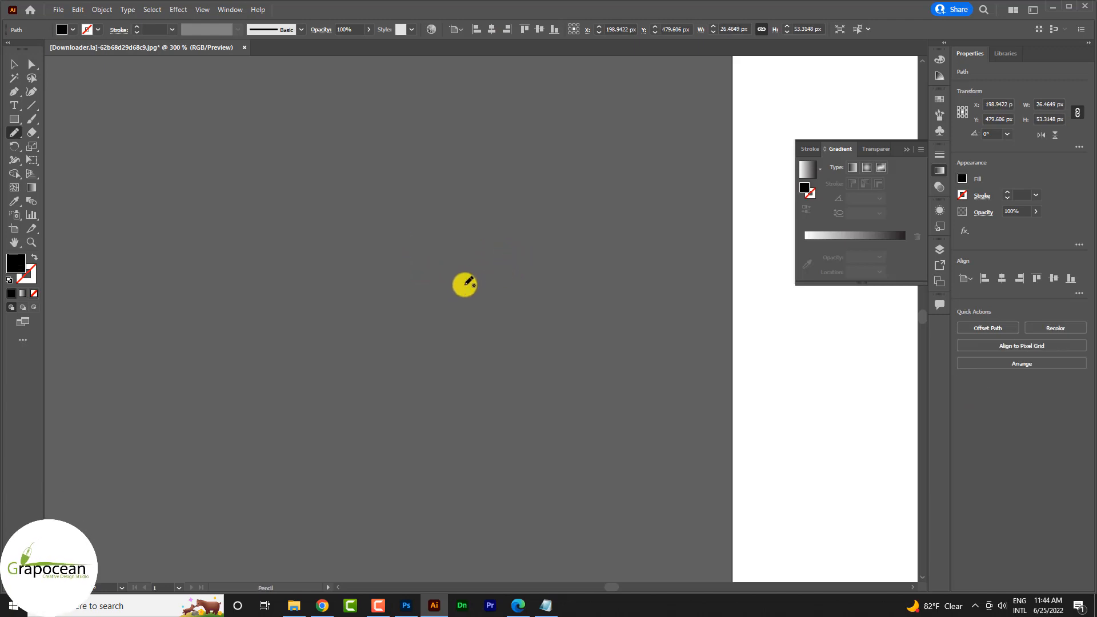
{"action": "mouse_move", "coordinate": [565, 205]}
{"action": "left_mouse_down"}
{"action": "mouse_move", "coordinate": [530, 233]}
{"action": "mouse_move", "coordinate": [440, 218]}
{"action": "mouse_move", "coordinate": [402, 250]}
{"action": "left_mouse_up"}
{"action": "key", "text": "ctrl+equal"}
{"action": "key", "text": "ctrl+equal"}
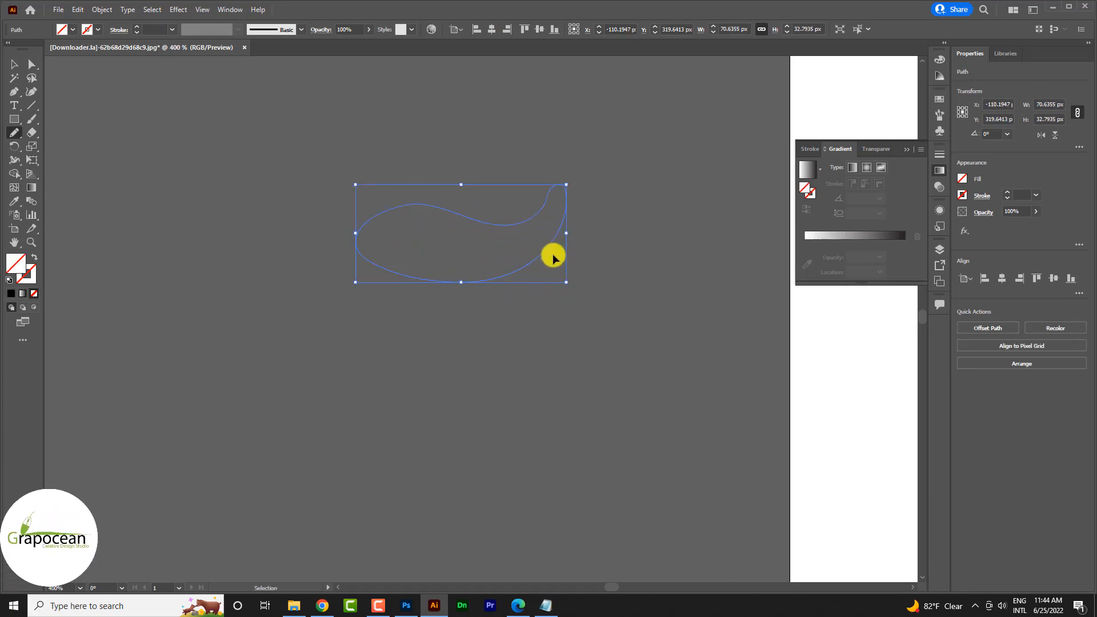
Fill the pencil-drawn teardrop shape with white.
{"action": "left_click", "coordinate": [73, 30]}
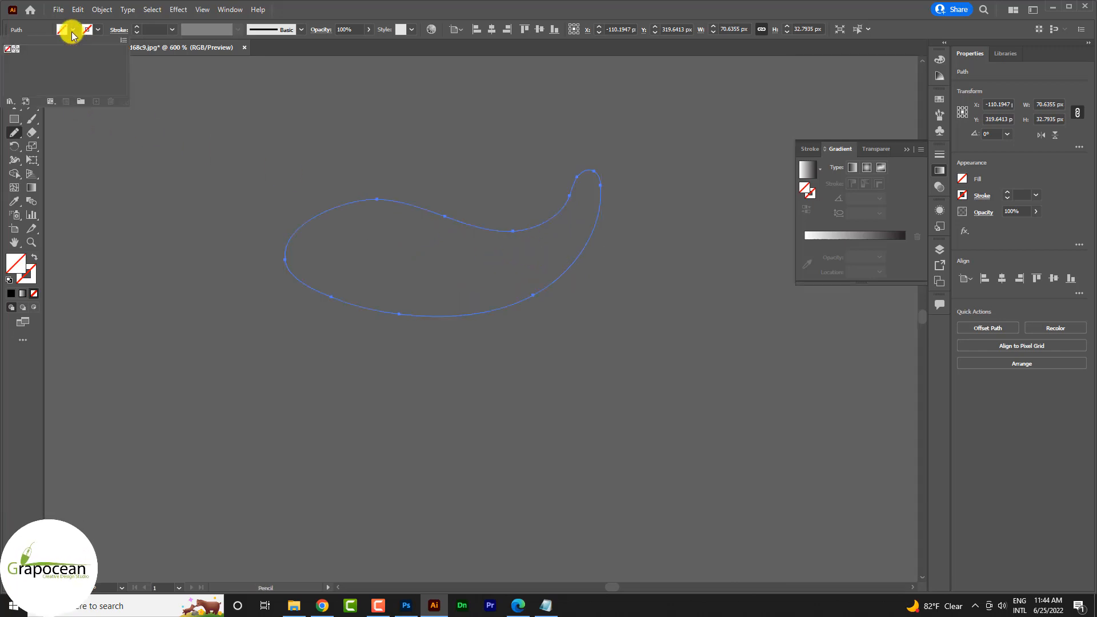
{"action": "left_click", "coordinate": [72, 32]}
{"action": "left_click", "coordinate": [97, 31]}
{"action": "left_click", "coordinate": [97, 31]}
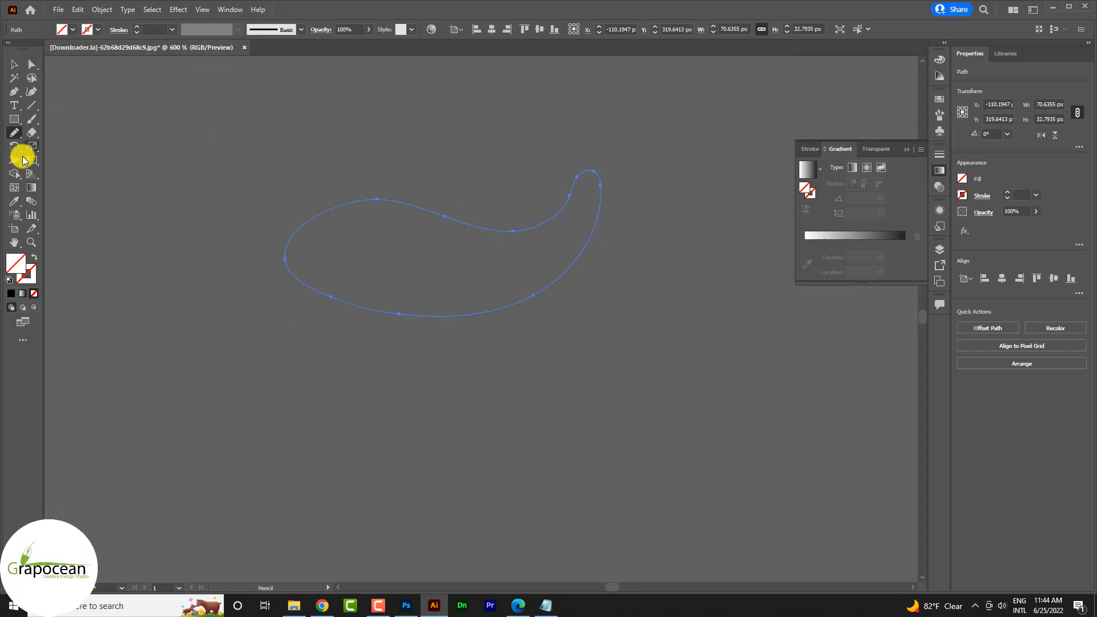
{"action": "left_click", "coordinate": [73, 30]}
{"action": "double_click", "coordinate": [18, 262]}
{"action": "left_click", "coordinate": [581, 402]}
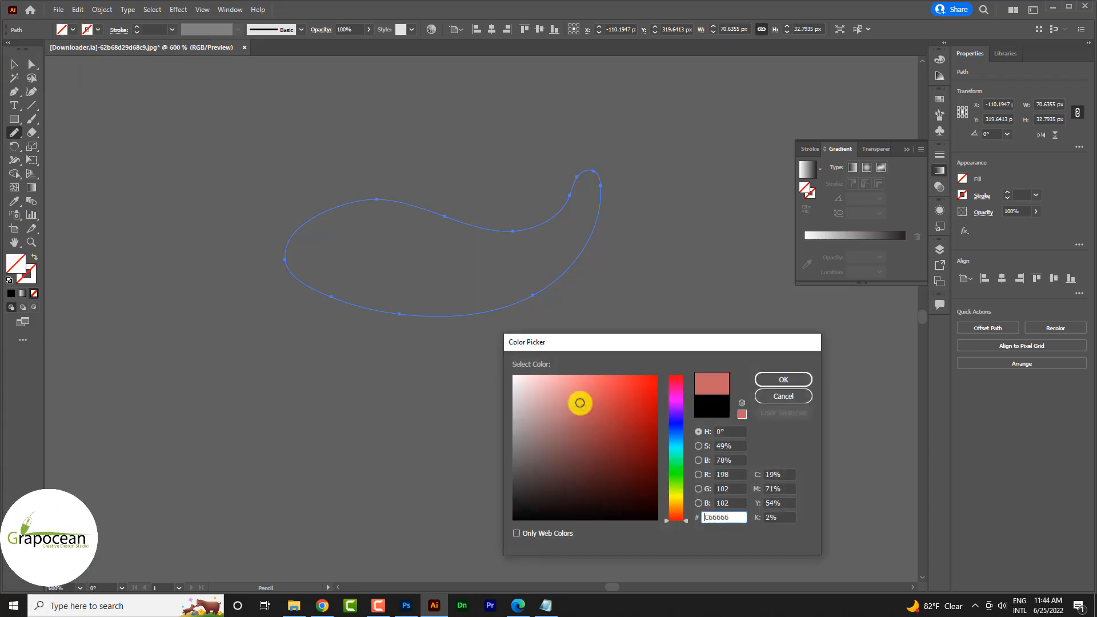
{"action": "left_click_drag", "start_coordinate": [580, 402], "coordinate": [496, 360]}
{"action": "left_click", "coordinate": [783, 380]}
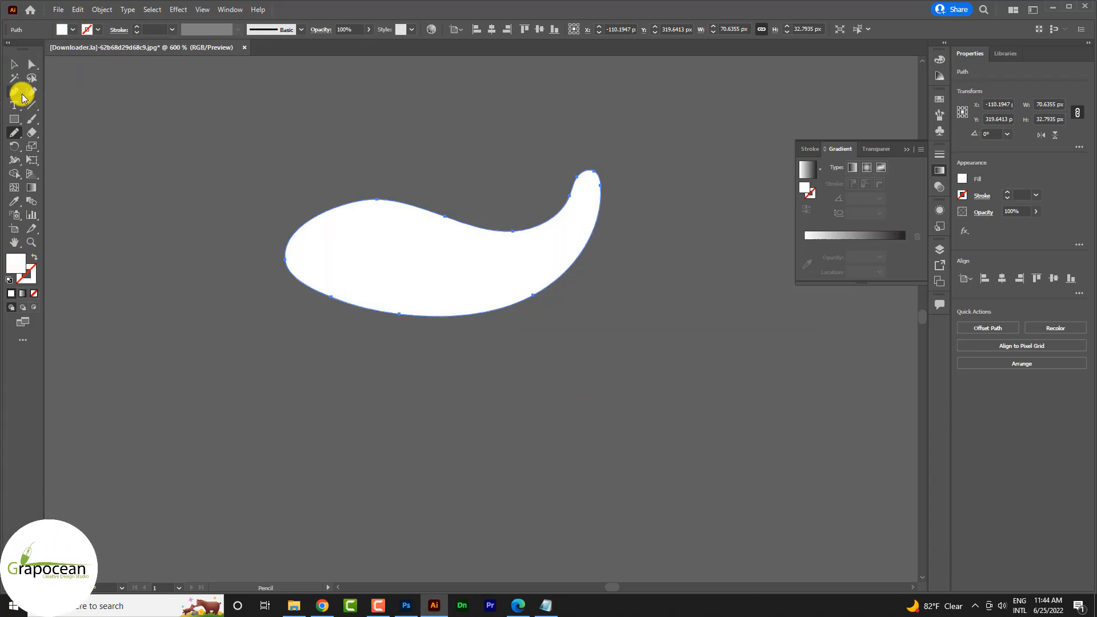
Smooth the white teardrop's rounded end by shifting its upper anchor outward and its outermost anchor slightly inward.
{"action": "key", "text": "v"}
{"action": "left_click", "coordinate": [433, 264]}
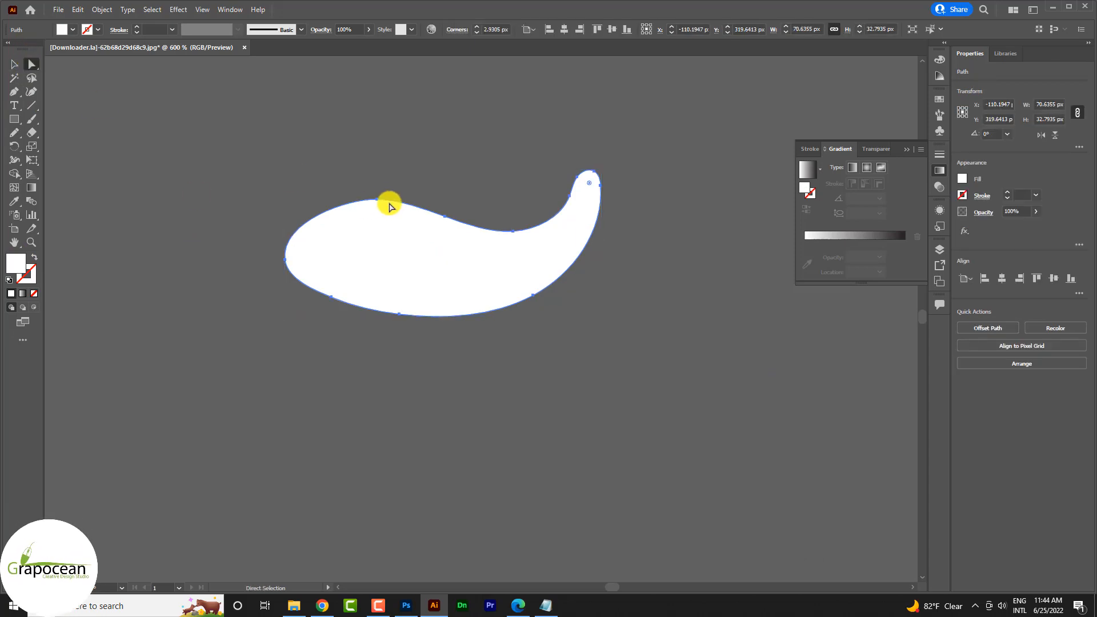
{"action": "left_click_drag", "start_coordinate": [378, 204], "coordinate": [359, 206]}
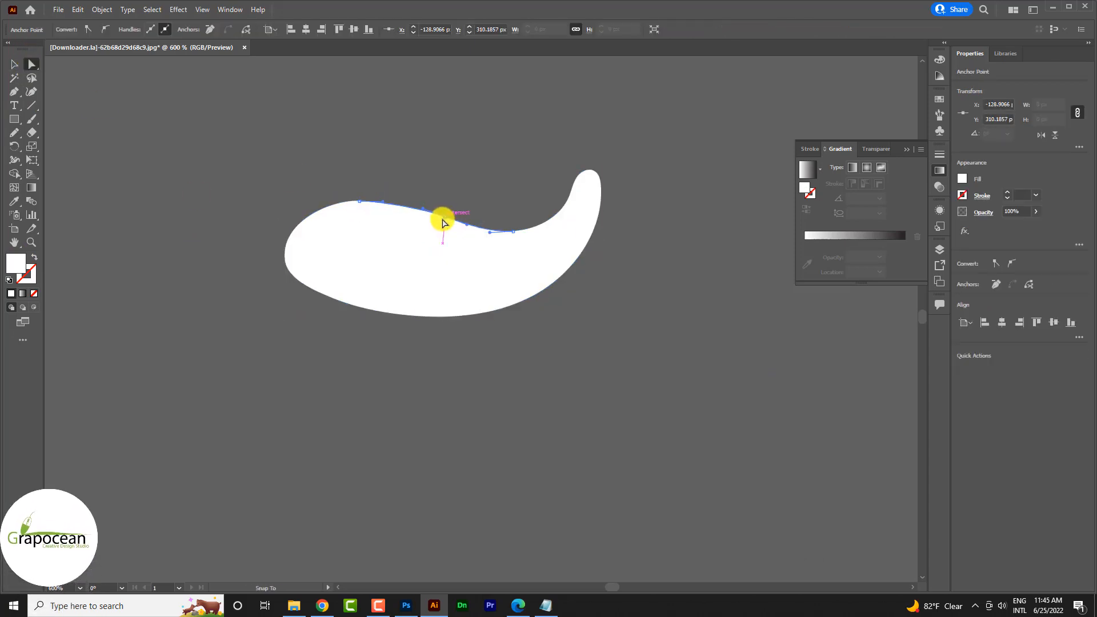
{"action": "left_click", "coordinate": [561, 406]}
{"action": "left_click", "coordinate": [416, 277]}
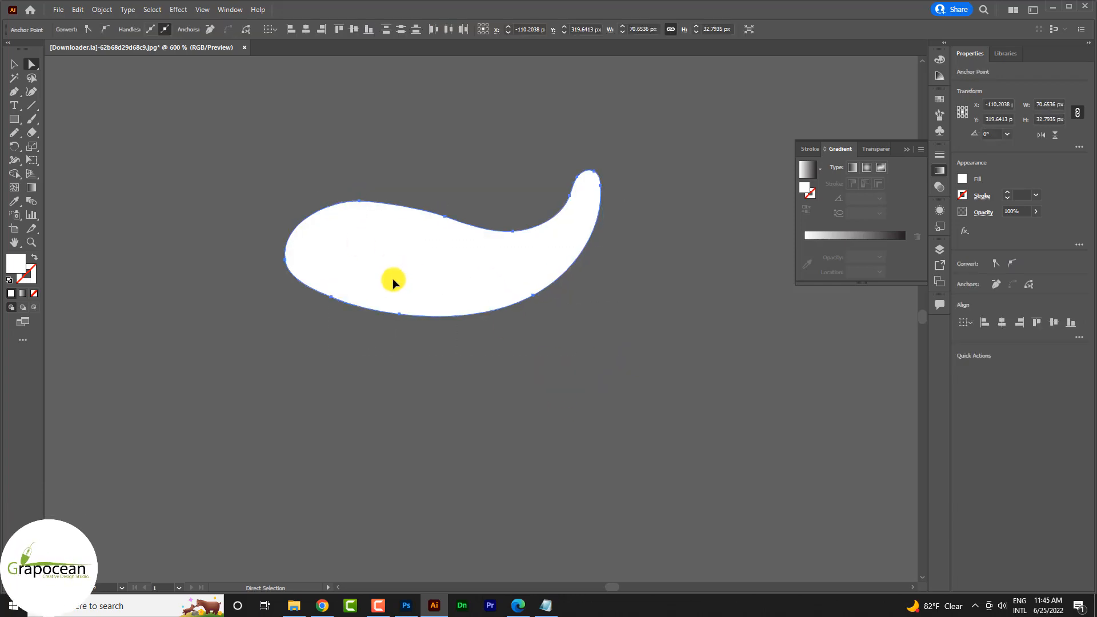
{"action": "left_click_drag", "start_coordinate": [285, 260], "coordinate": [295, 261]}
{"action": "left_click", "coordinate": [439, 370]}
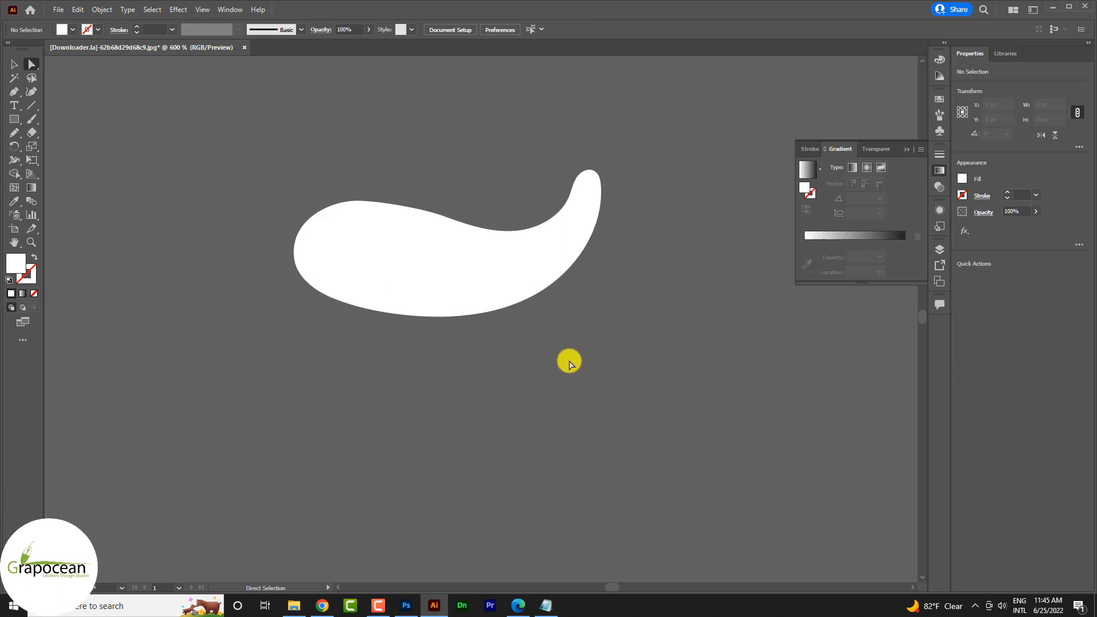
Refine the upper edge of the white teardrop in Illustrator by adjusting its anchor point.
{"action": "left_click", "coordinate": [482, 267]}
{"action": "left_click", "coordinate": [444, 218]}
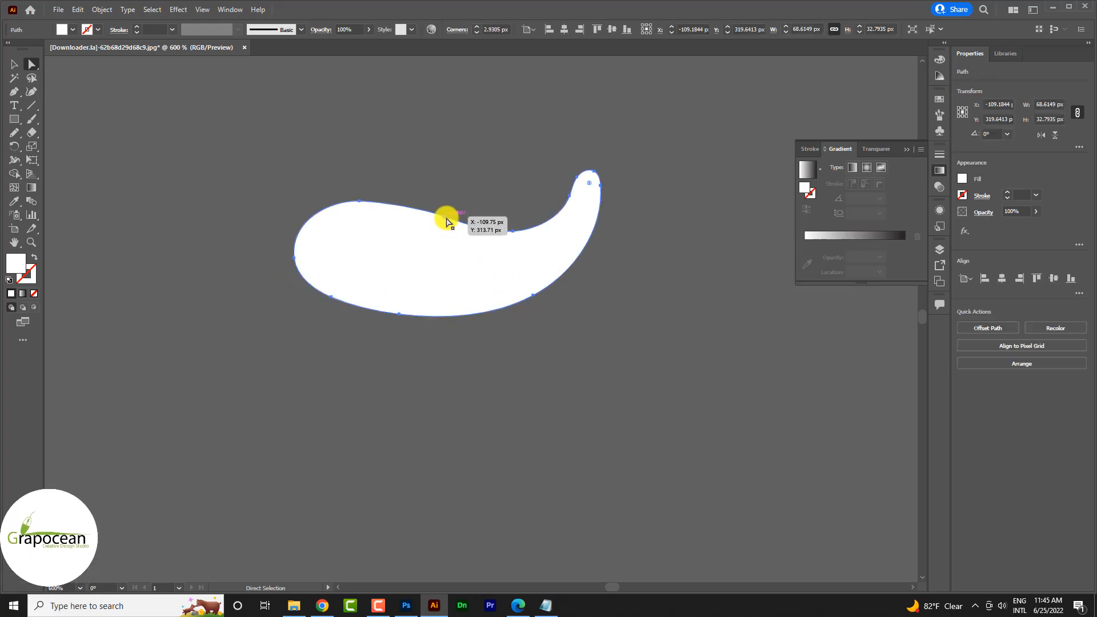
{"action": "left_click_drag", "start_coordinate": [437, 220], "coordinate": [538, 323]}
{"action": "left_click", "coordinate": [600, 350]}
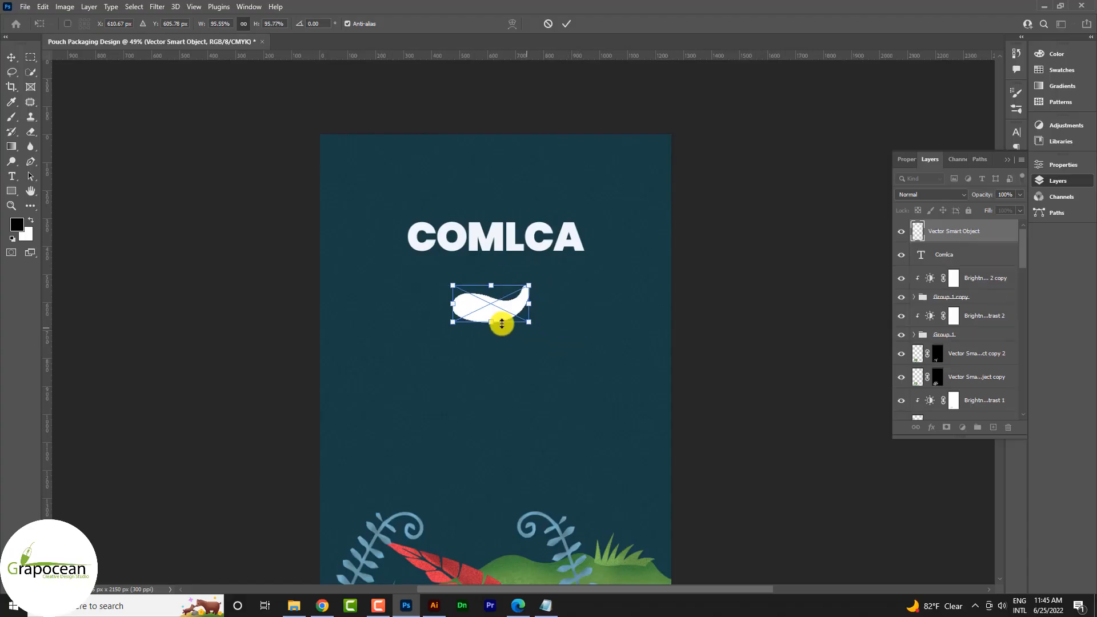
In Photoshop, position the teardrop smart object below the COMLCA text and set a rotated duplicate beside it.
{"action": "left_click_drag", "start_coordinate": [502, 324], "coordinate": [475, 273]}
{"action": "left_click", "coordinate": [566, 24]}
{"action": "key", "text": "ctrl+t"}
{"action": "scroll", "coordinate": [497, 312], "scroll_direction": "up", "scroll_amount": 1}
{"action": "left_click", "coordinate": [496, 310], "text": "alt"}
{"action": "scroll", "coordinate": [483, 297], "scroll_direction": "up", "scroll_amount": 1}
{"action": "left_click_drag", "start_coordinate": [513, 310], "coordinate": [580, 281]}
{"action": "left_click", "coordinate": [566, 24]}
Complete the teardrop fan with a third copy scaled to about 46% and rotated about 119°.
{"action": "scroll", "coordinate": [571, 334], "scroll_direction": "down", "scroll_amount": 8}
{"action": "scroll", "coordinate": [543, 334], "scroll_direction": "up", "scroll_amount": 8}
{"action": "key", "text": "ctrl+t"}
{"action": "left_click_drag", "start_coordinate": [625, 311], "coordinate": [595, 321]}
{"action": "scroll", "coordinate": [585, 290], "scroll_direction": "up", "scroll_amount": 3}
{"action": "left_click_drag", "start_coordinate": [585, 277], "coordinate": [582, 269]}
{"action": "left_click", "coordinate": [566, 24]}
{"action": "key", "text": "ctrl+t"}
{"action": "left_click_drag", "start_coordinate": [623, 240], "coordinate": [608, 252]}
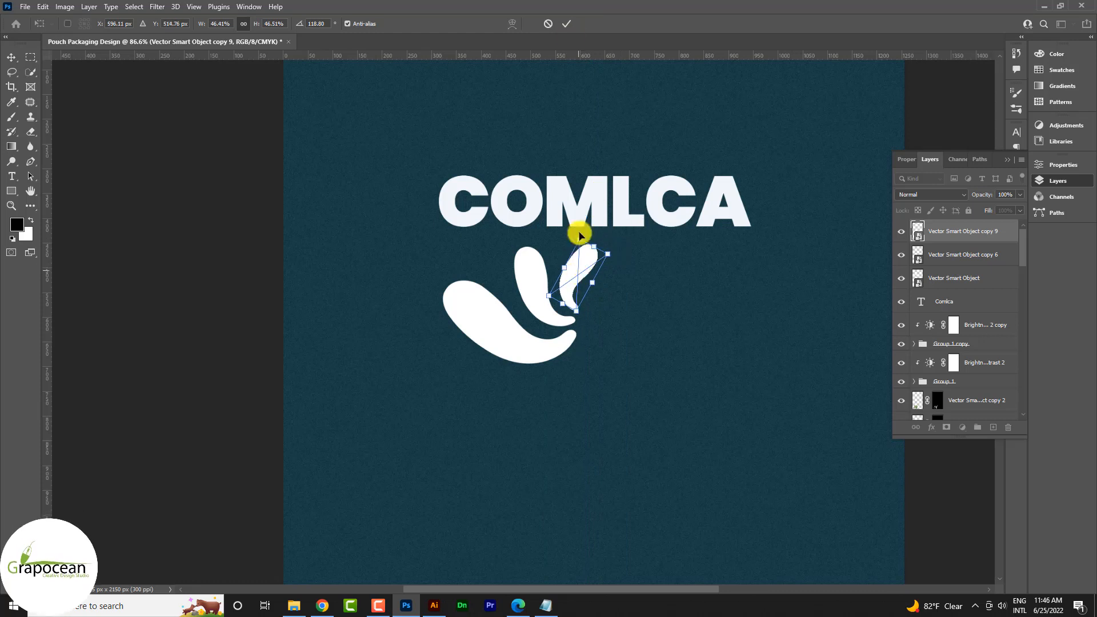
{"action": "left_click", "coordinate": [566, 24]}
Transform the teardrop cluster and move it to the left end of the brand name.
{"action": "key", "text": "ctrl+t"}
{"action": "left_click_drag", "start_coordinate": [550, 322], "coordinate": [408, 211]}
{"action": "left_click", "coordinate": [565, 24]}
Apply a green #69a64e Color Overlay, sampled from the wave, to the largest teardrop right of the brand name.
{"action": "scroll", "coordinate": [563, 309], "scroll_direction": "down", "scroll_amount": 5}
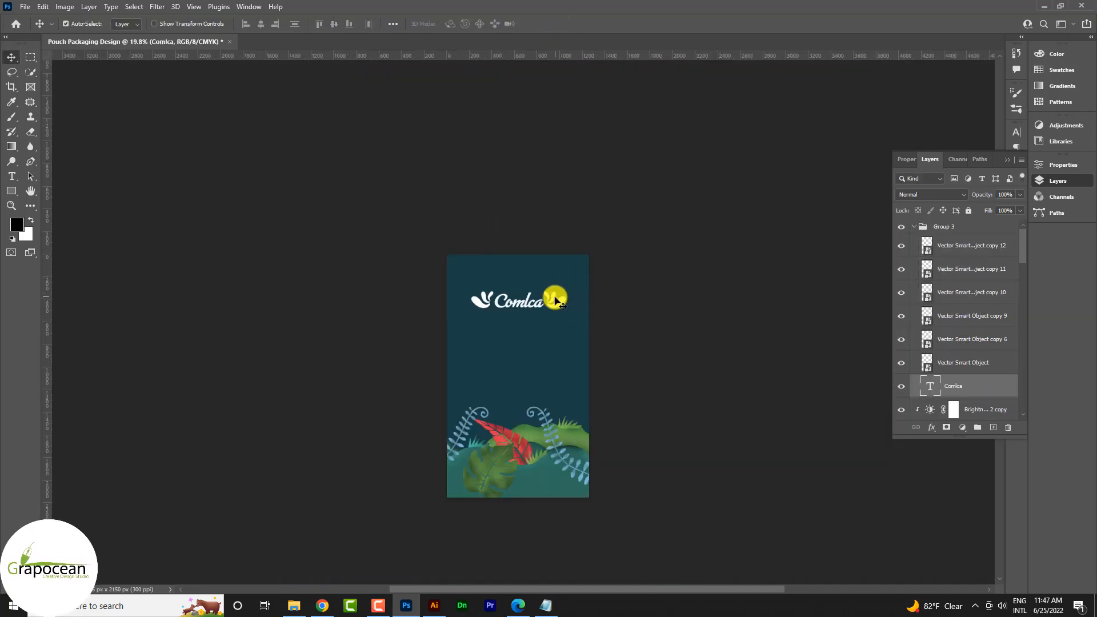
{"action": "scroll", "coordinate": [554, 302], "scroll_direction": "up", "scroll_amount": 2}
{"action": "left_click", "coordinate": [563, 306]}
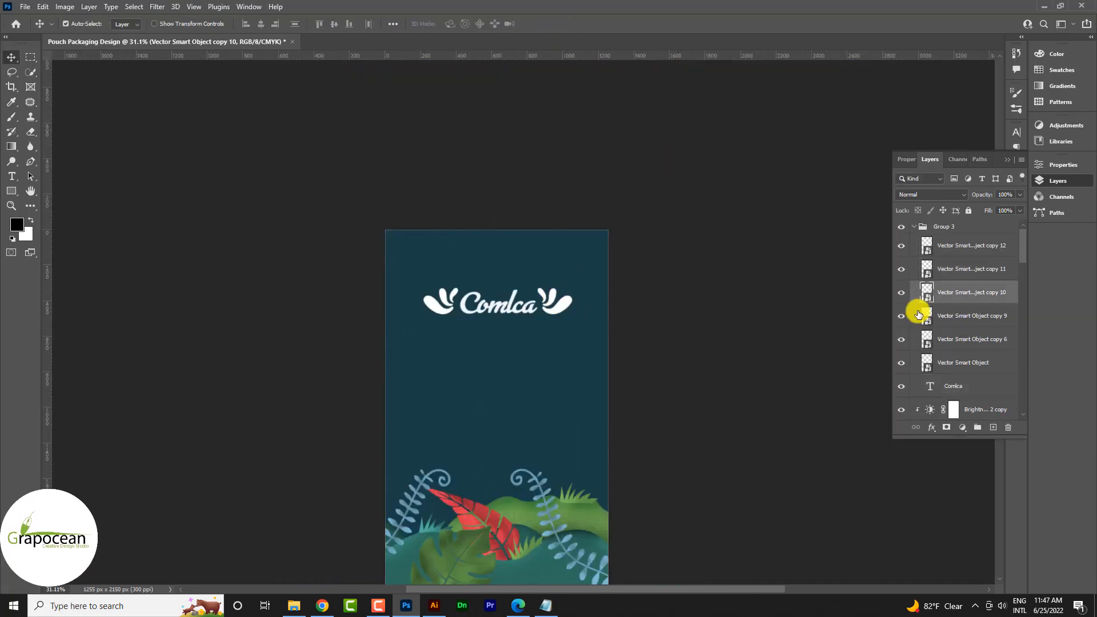
{"action": "right_click", "coordinate": [950, 295]}
{"action": "left_click", "coordinate": [851, 87]}
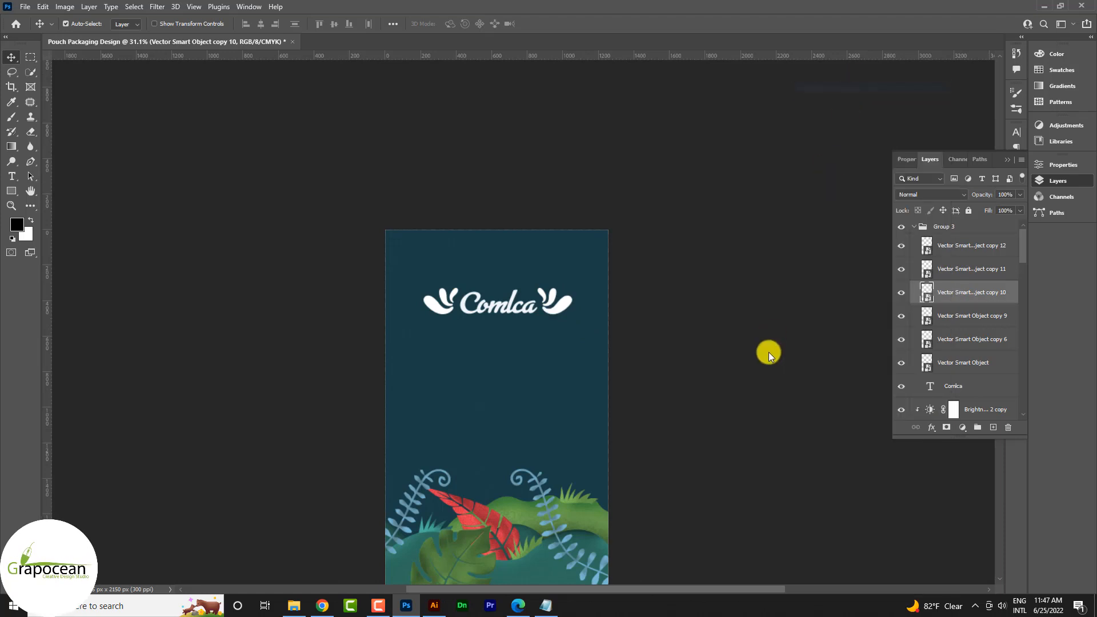
{"action": "left_click", "coordinate": [644, 472]}
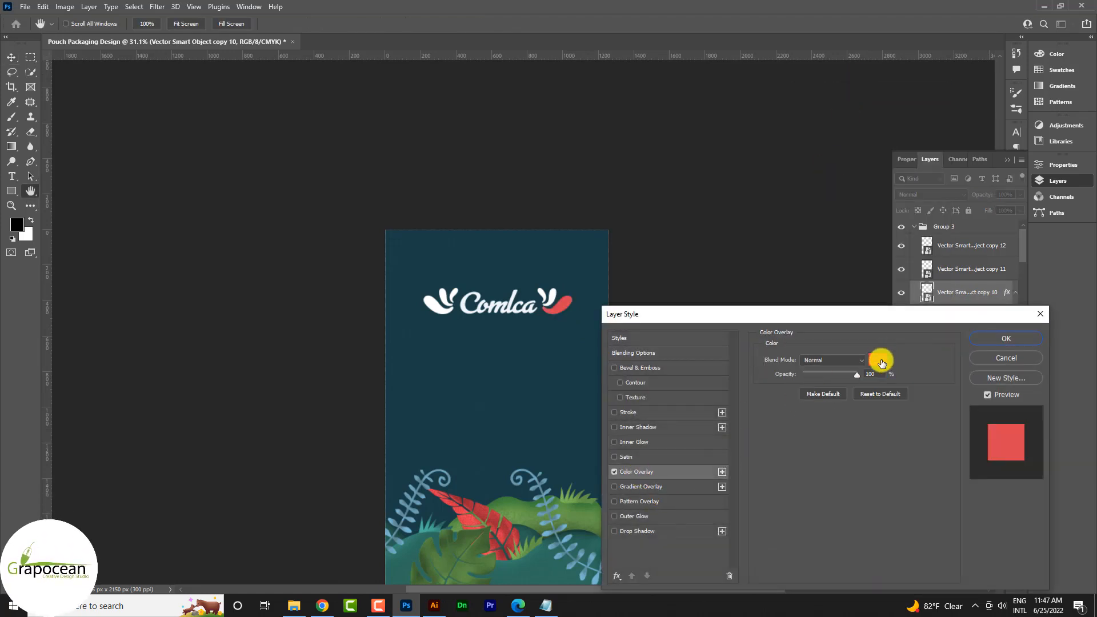
{"action": "left_click", "coordinate": [880, 361]}
{"action": "left_click", "coordinate": [527, 506]}
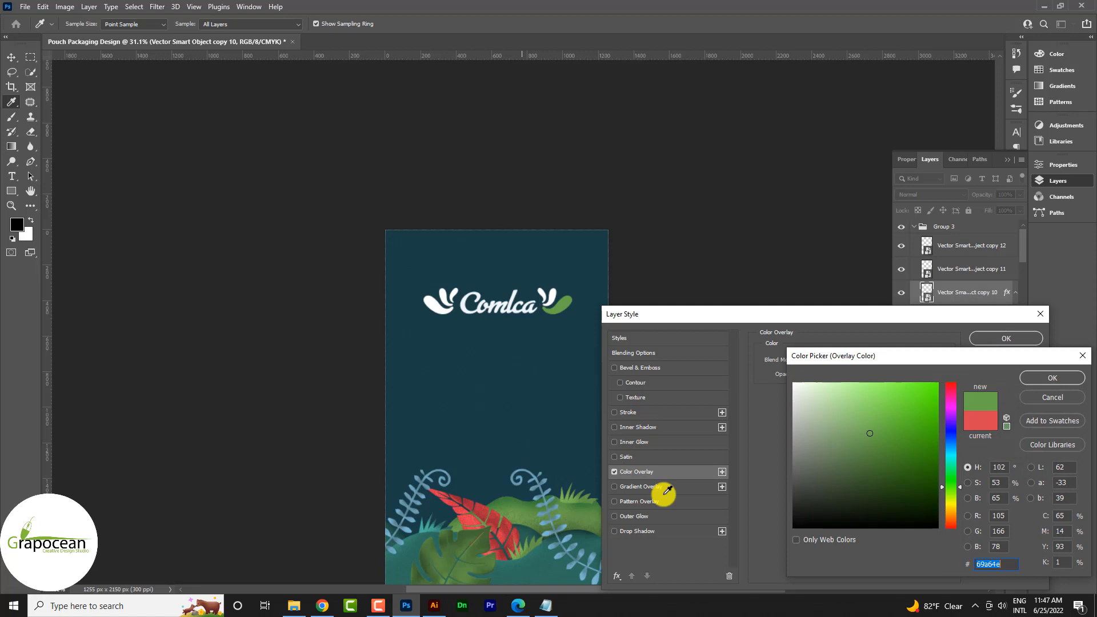
{"action": "left_click", "coordinate": [1052, 378]}
{"action": "left_click", "coordinate": [1006, 339]}
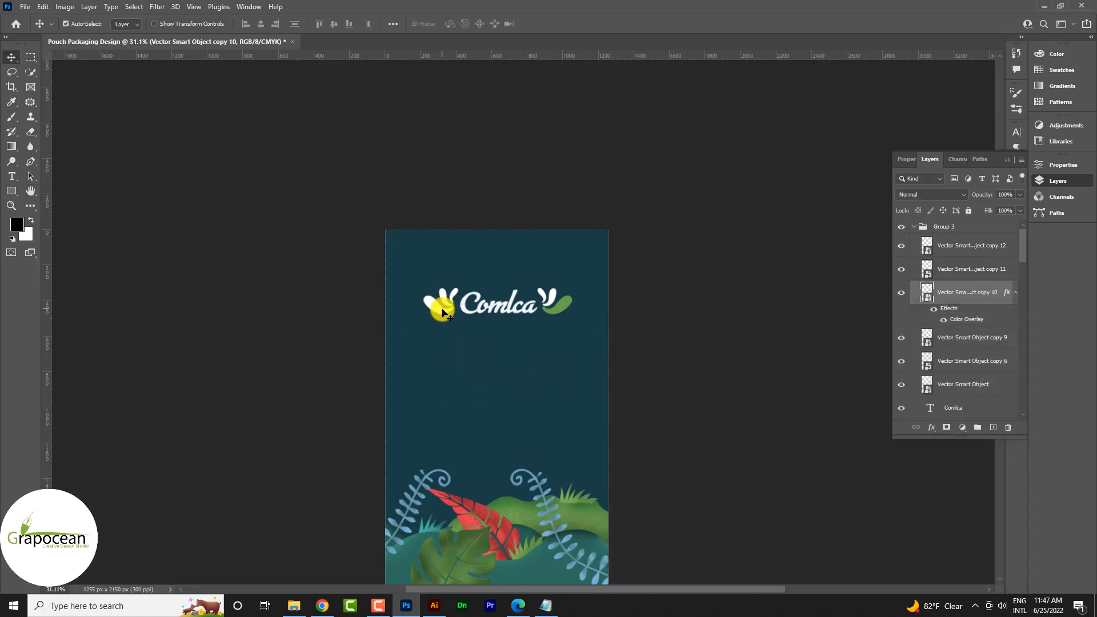
Apply a light blue #74b1ca Color Overlay, sampled from the fern, to the middle teardrop right of the brand name.
{"action": "scroll", "coordinate": [544, 503], "scroll_direction": "down", "scroll_amount": 2}
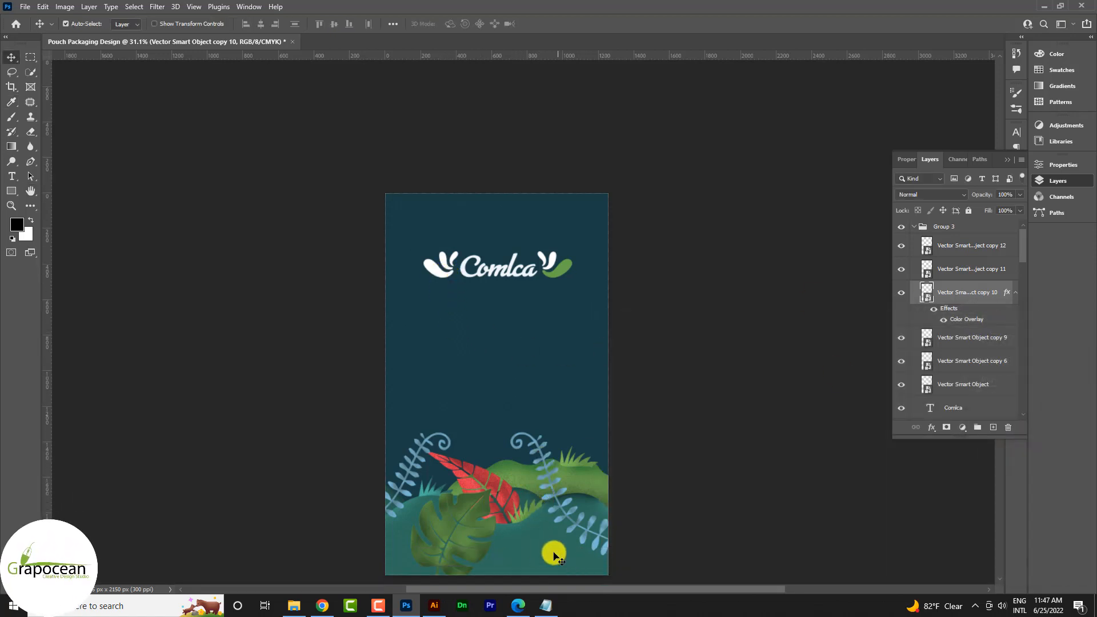
{"action": "left_click", "coordinate": [554, 552]}
{"action": "left_click", "coordinate": [554, 259]}
{"action": "right_click", "coordinate": [996, 232]}
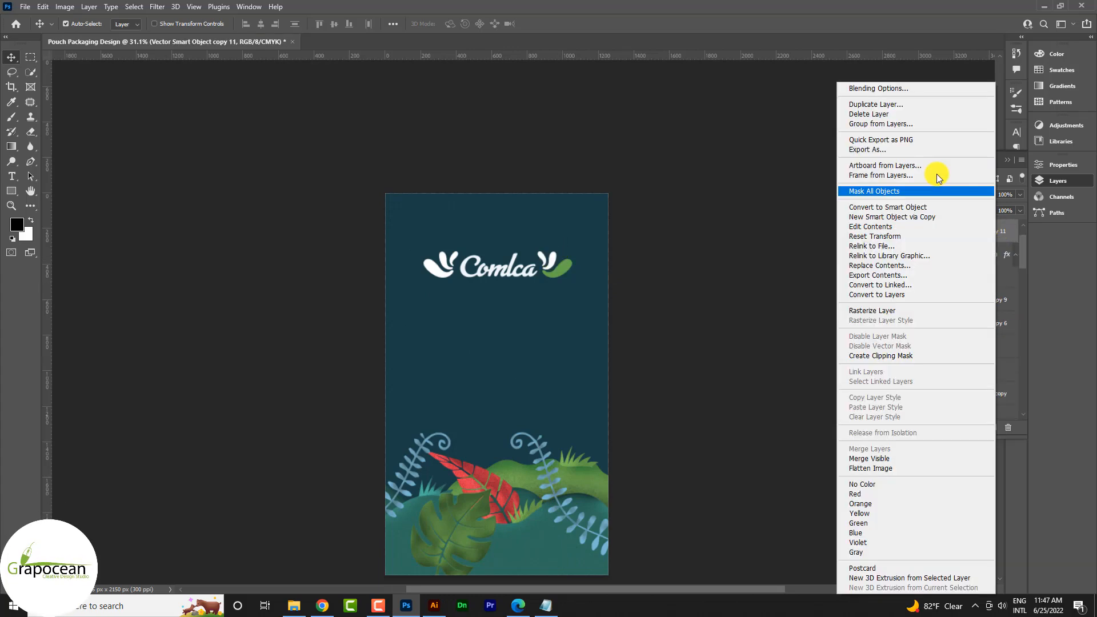
{"action": "left_click", "coordinate": [893, 94]}
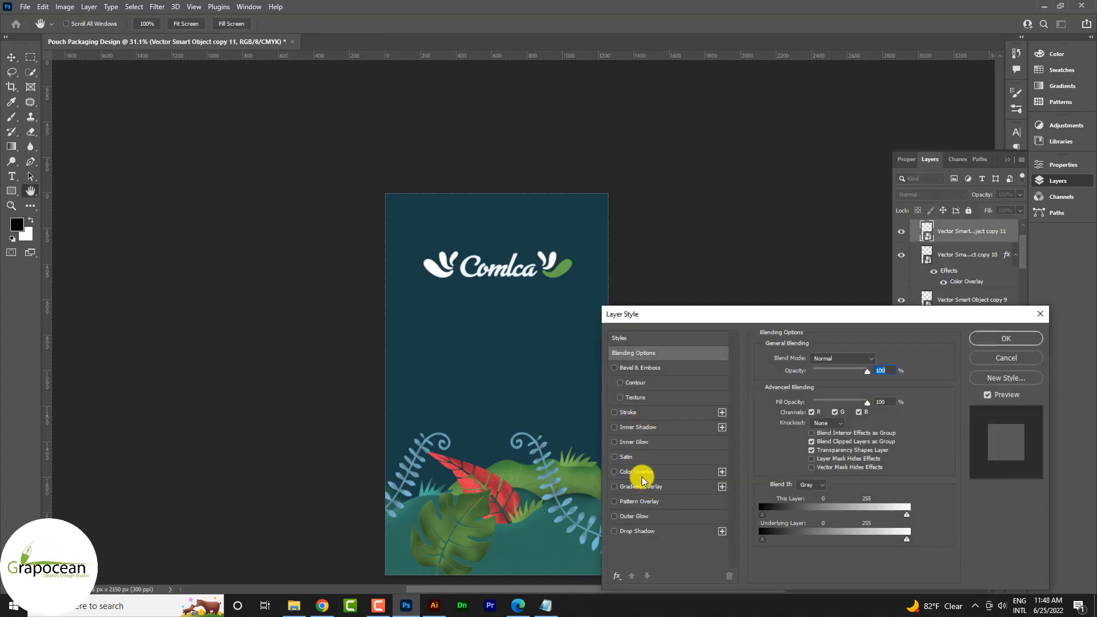
{"action": "left_click", "coordinate": [637, 471]}
{"action": "left_click", "coordinate": [878, 359]}
{"action": "left_click", "coordinate": [451, 569]}
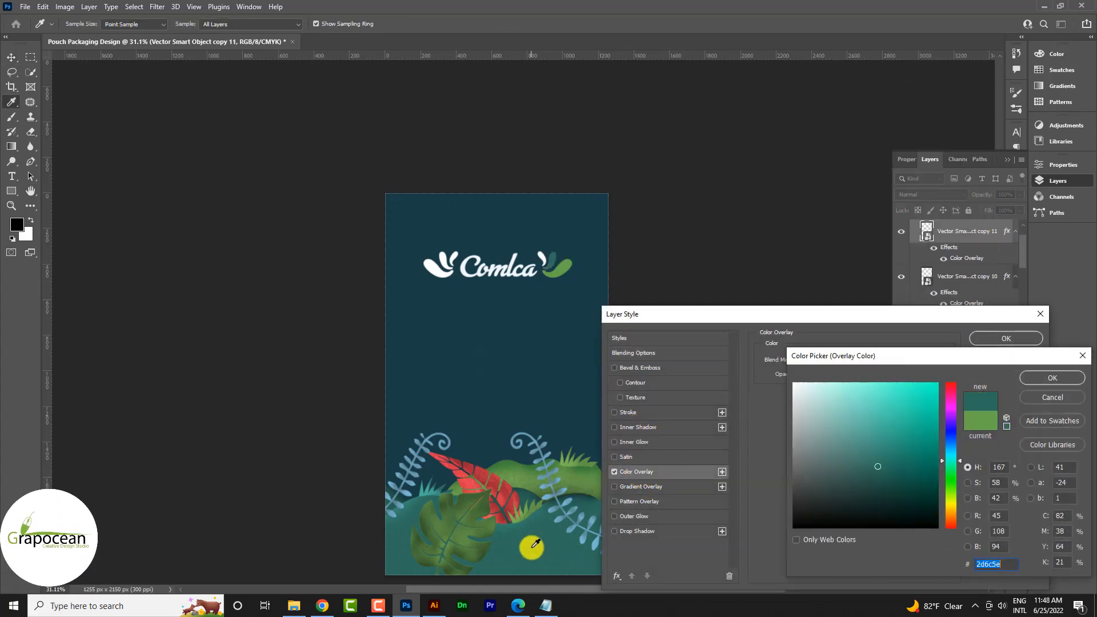
{"action": "left_click", "coordinate": [506, 487]}
{"action": "left_click", "coordinate": [523, 552]}
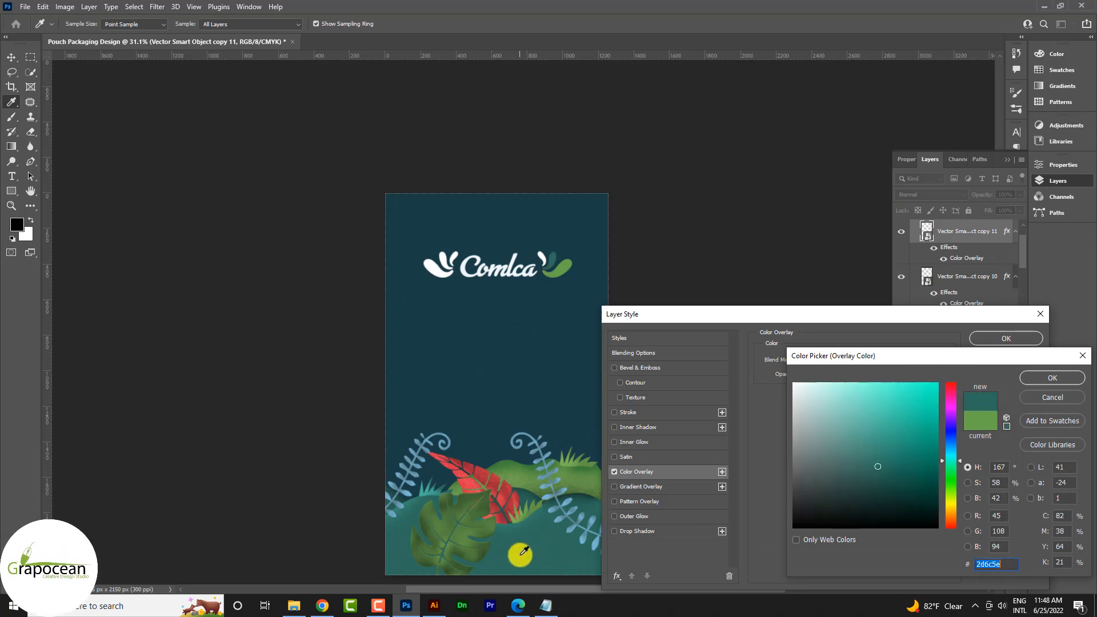
{"action": "left_click", "coordinate": [567, 503]}
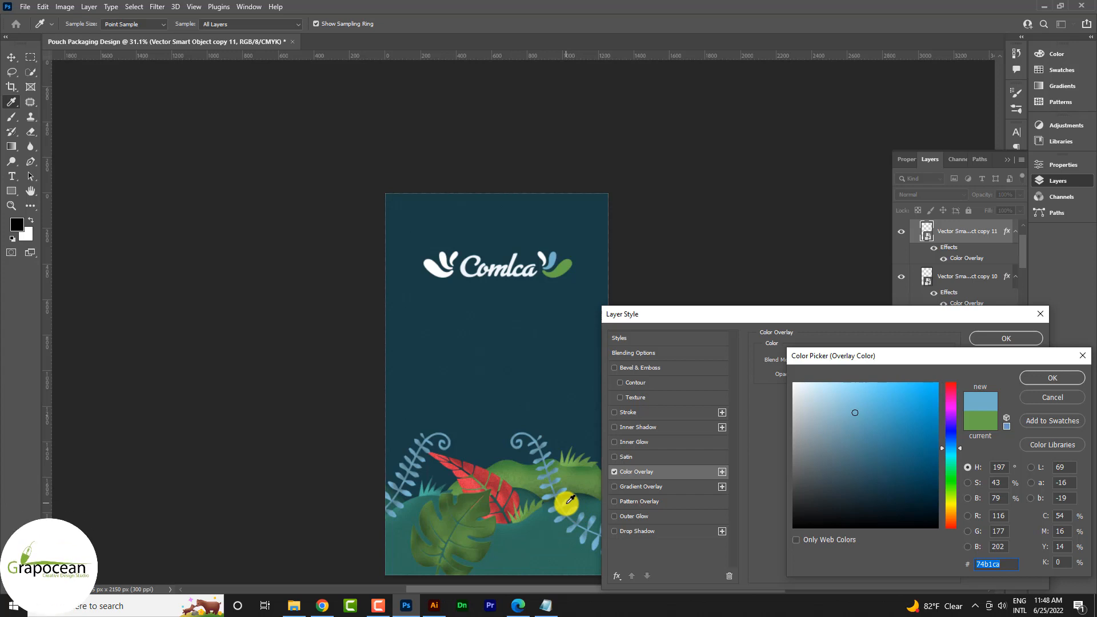
{"action": "left_click", "coordinate": [1039, 380]}
{"action": "left_click", "coordinate": [1009, 339]}
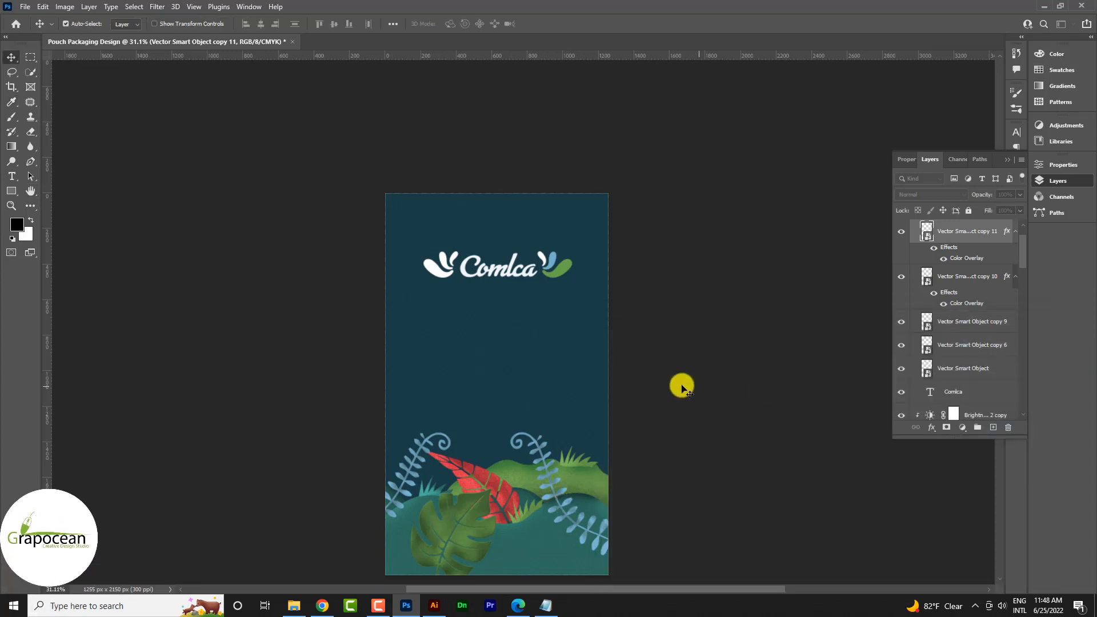
Apply a green #6ca450 Color Overlay, sampled from the wave, to the smallest teardrop right of the brand name.
{"action": "scroll", "coordinate": [503, 277], "scroll_direction": "up", "scroll_amount": 3}
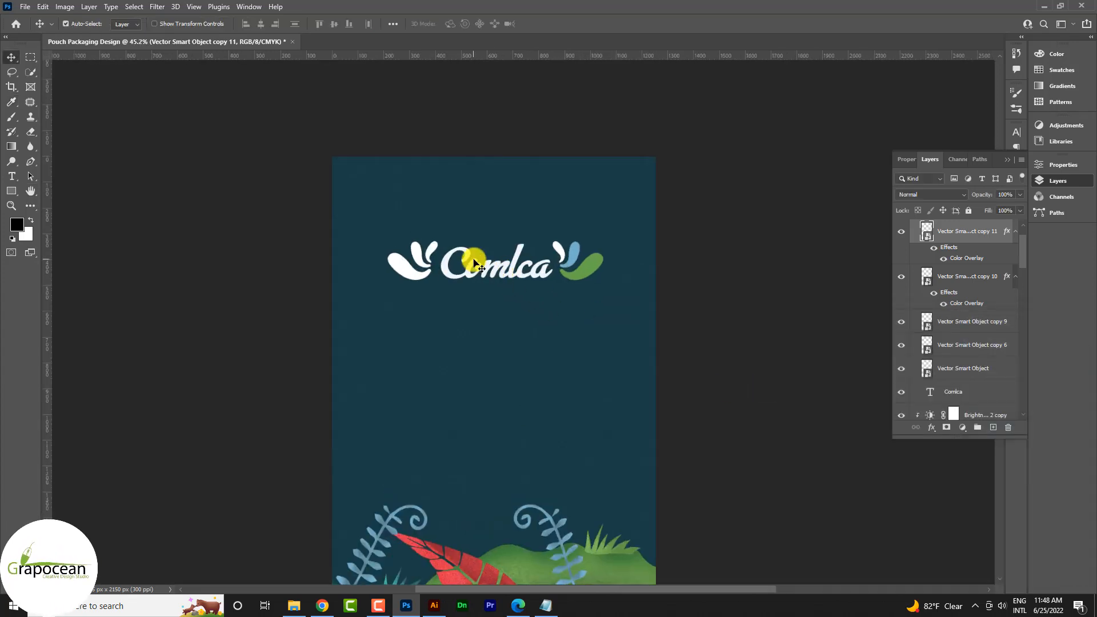
{"action": "key", "text": "ctrl+j"}
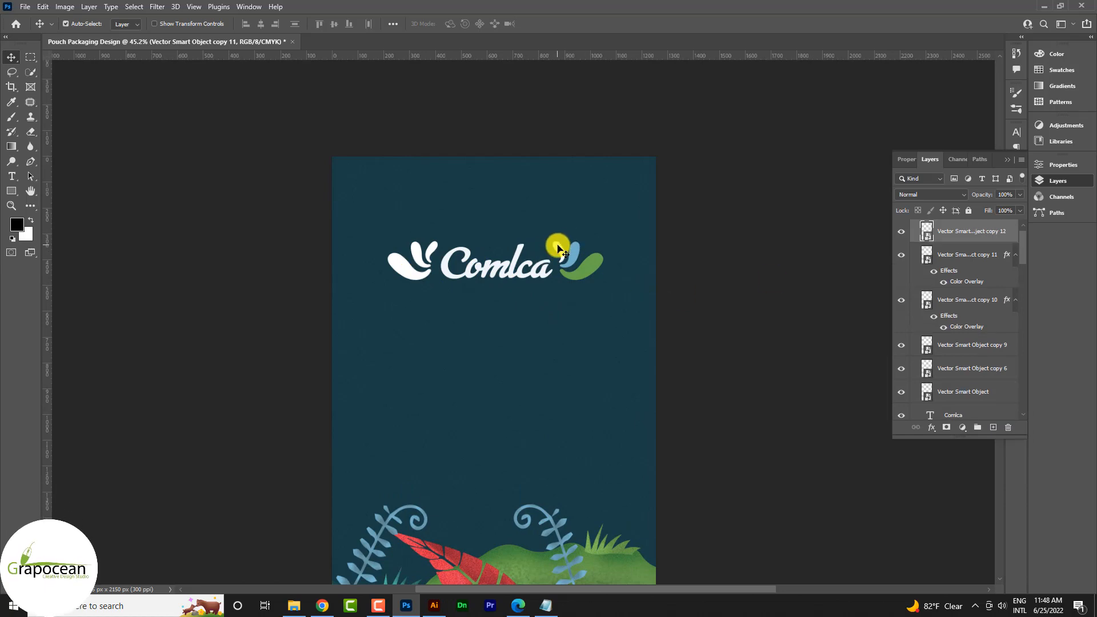
{"action": "right_click", "coordinate": [976, 231]}
{"action": "left_click", "coordinate": [880, 88]}
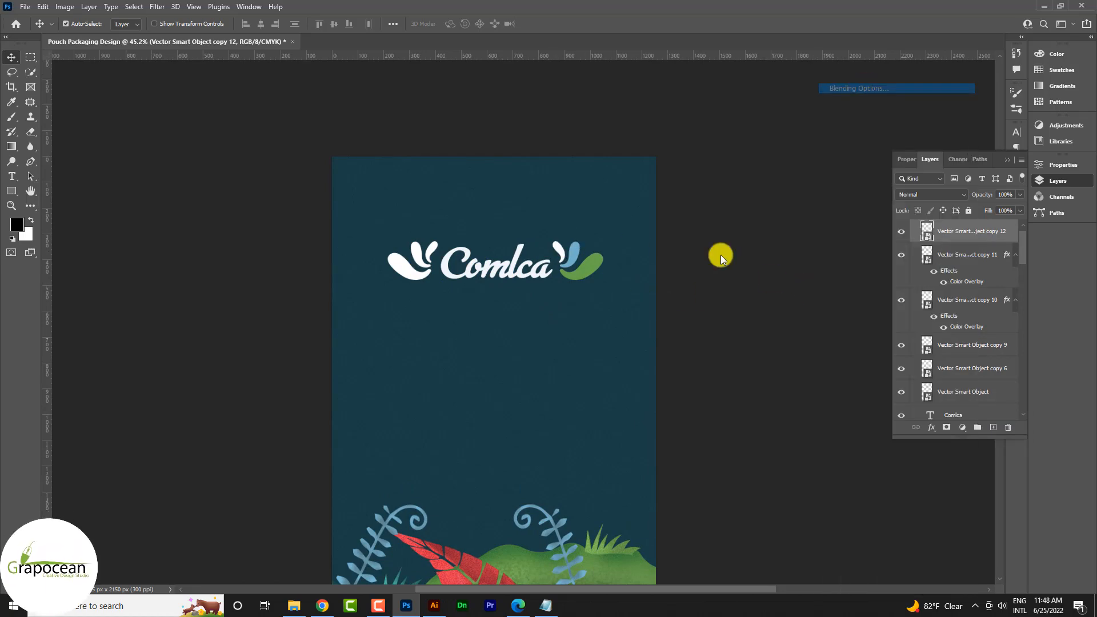
{"action": "left_click", "coordinate": [636, 471]}
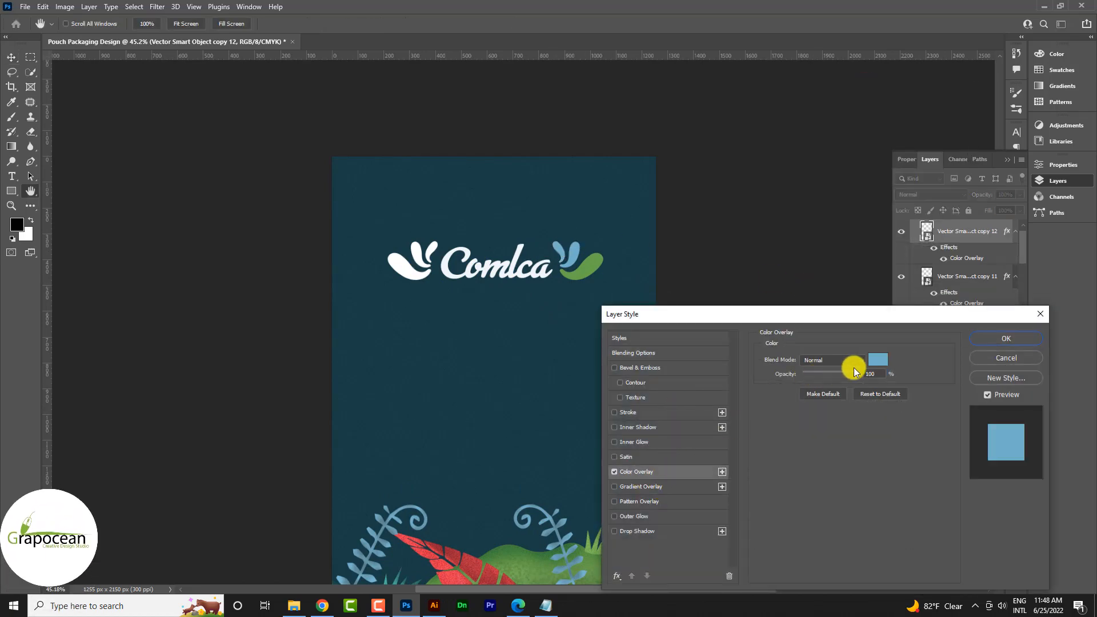
{"action": "left_click", "coordinate": [876, 360]}
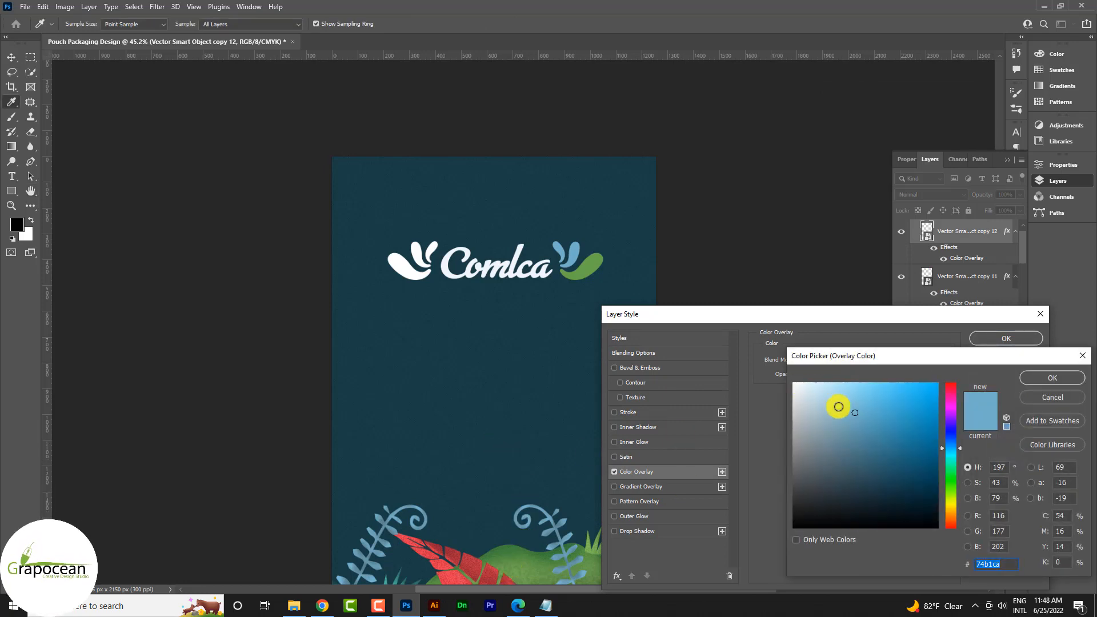
{"action": "left_click", "coordinate": [541, 501]}
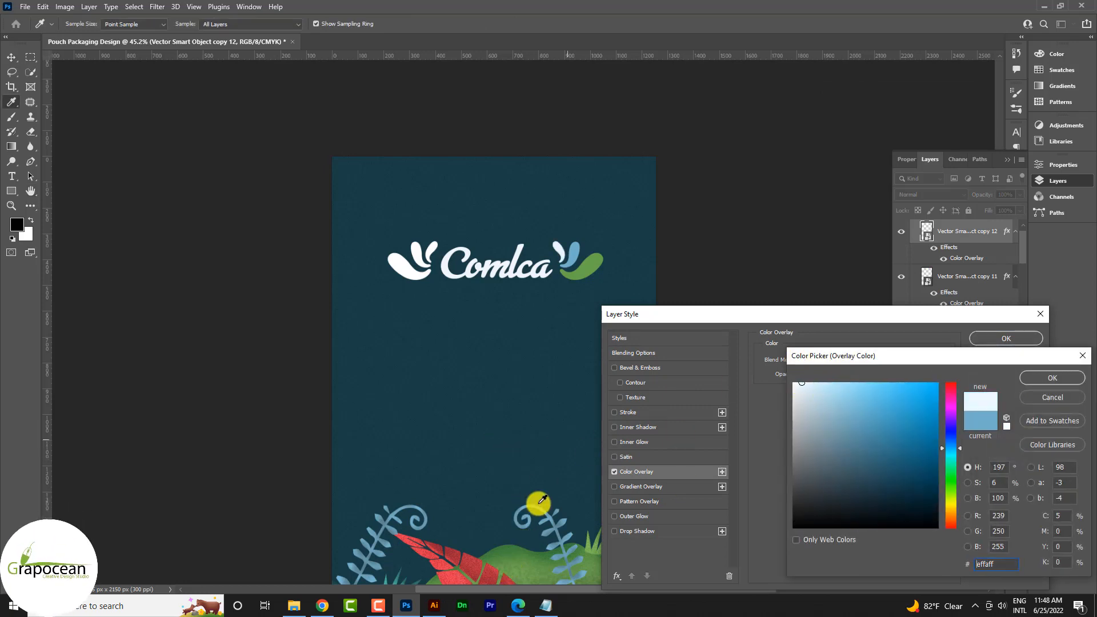
{"action": "left_click", "coordinate": [502, 567]}
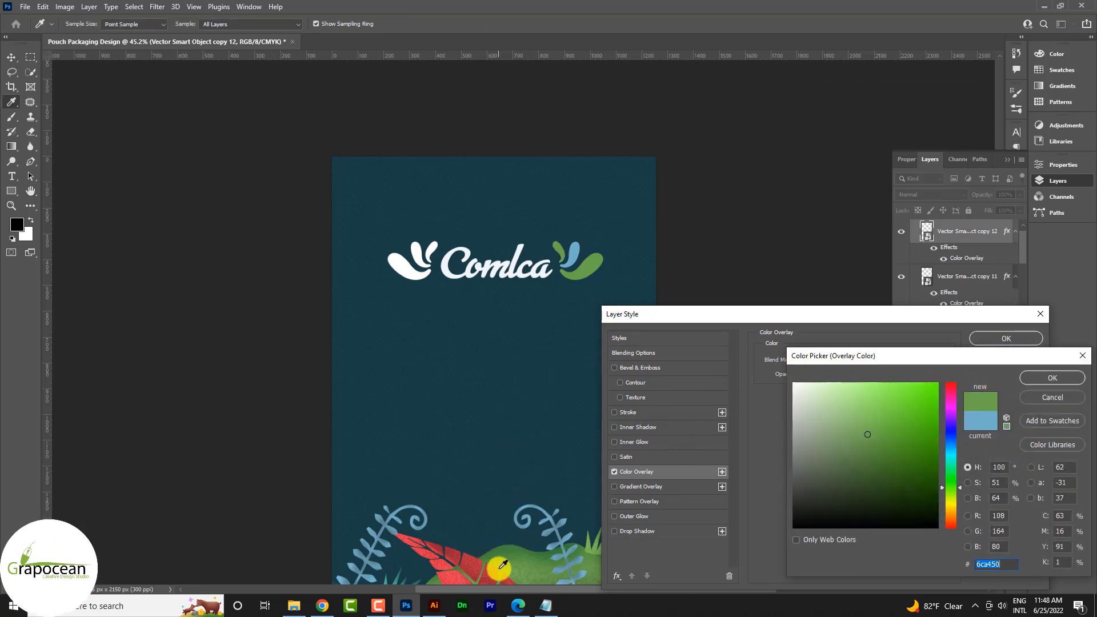
{"action": "left_click", "coordinate": [1054, 377]}
{"action": "left_click", "coordinate": [1008, 339]}
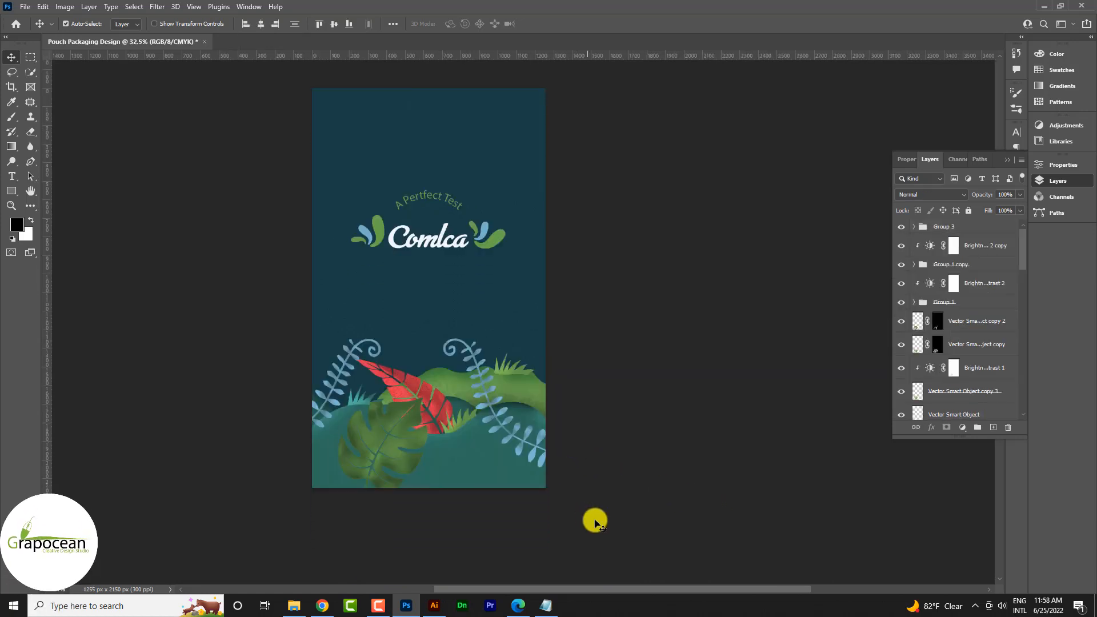
Select all the wave and foliage layers with their groups and brightness adjustments, and duplicate them.
{"action": "left_click_drag", "start_coordinate": [595, 519], "coordinate": [229, 329]}
{"action": "left_click_drag", "start_coordinate": [438, 436], "coordinate": [505, 449]}
{"action": "key", "text": "z"}
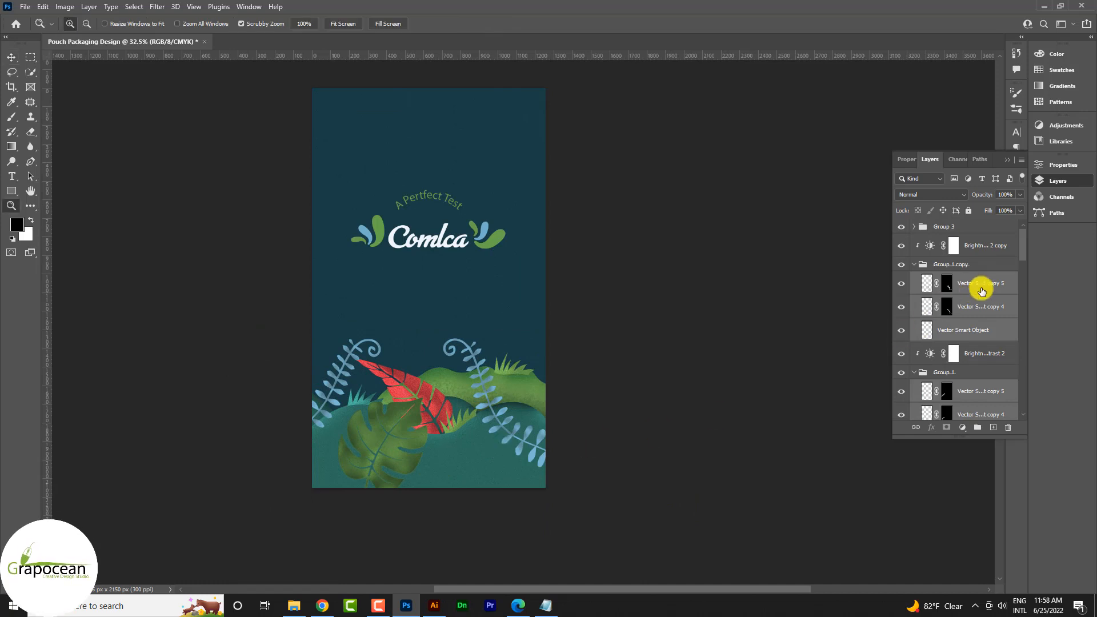
{"action": "left_click", "coordinate": [914, 265]}
{"action": "left_click", "coordinate": [914, 302]}
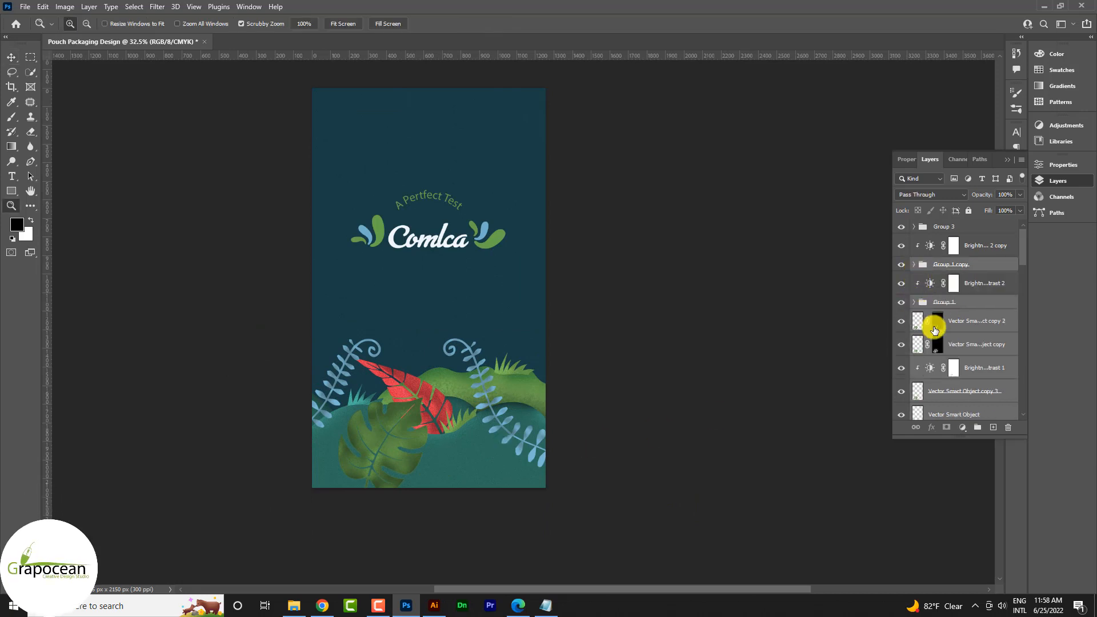
{"action": "scroll", "coordinate": [933, 337], "scroll_direction": "down", "scroll_amount": 2}
{"action": "scroll", "coordinate": [937, 315], "scroll_direction": "up", "scroll_amount": 2}
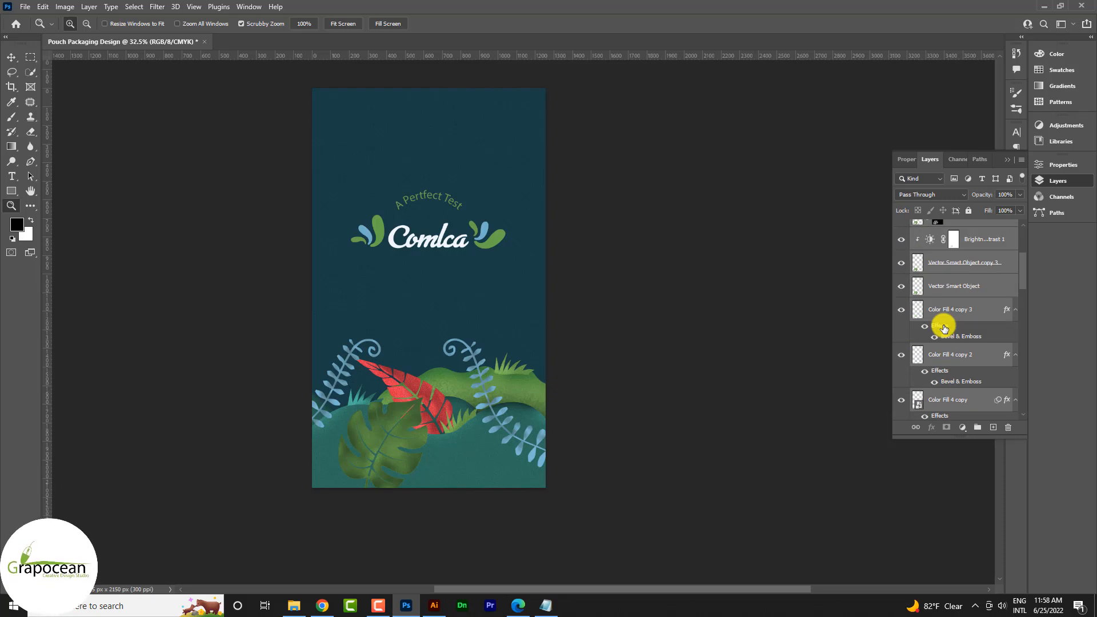
{"action": "left_click", "coordinate": [998, 284]}
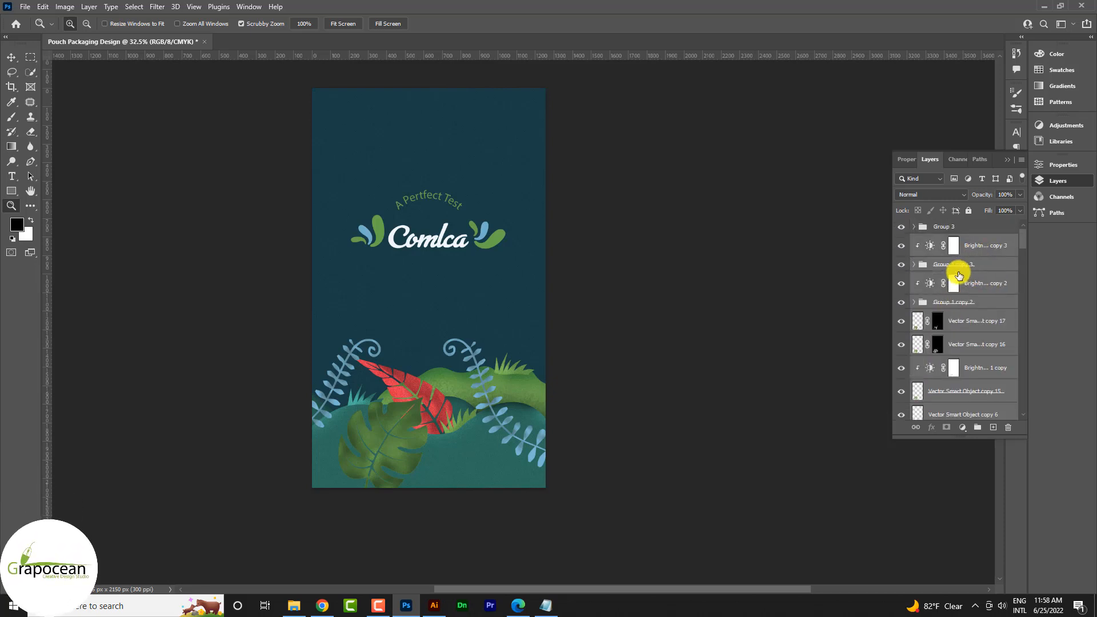
Flip the duplicated foliage artwork to -100% width and height and move it to the top of the pouch.
{"action": "key", "text": "ctrl+t"}
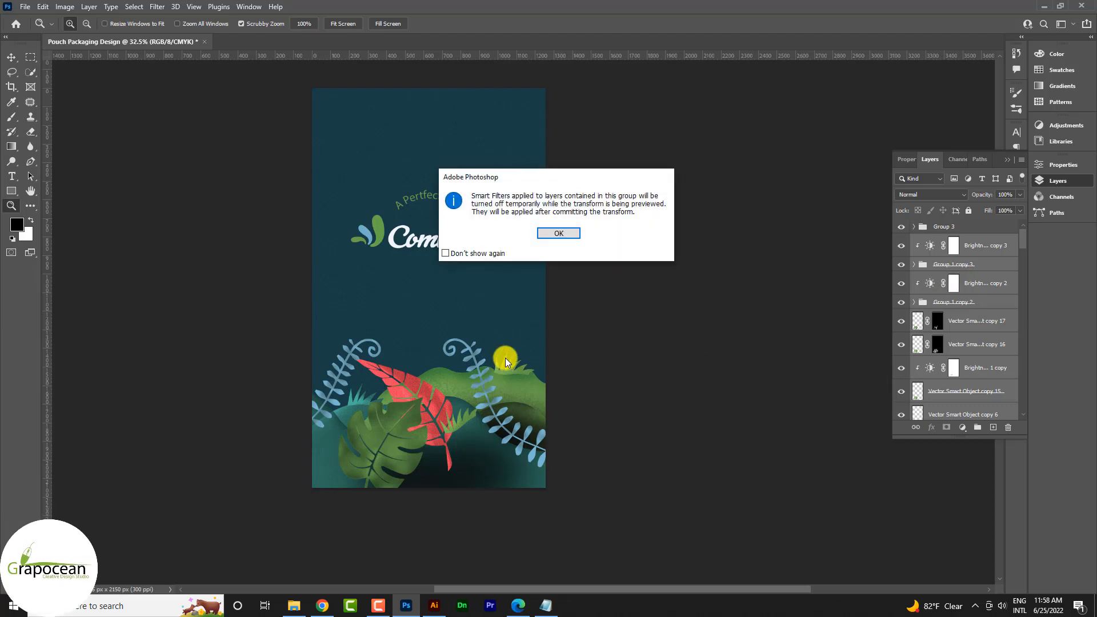
{"action": "left_click", "coordinate": [559, 233]}
{"action": "left_click_drag", "start_coordinate": [466, 379], "coordinate": [480, 170]}
{"action": "left_click_drag", "start_coordinate": [778, 372], "coordinate": [409, 184]}
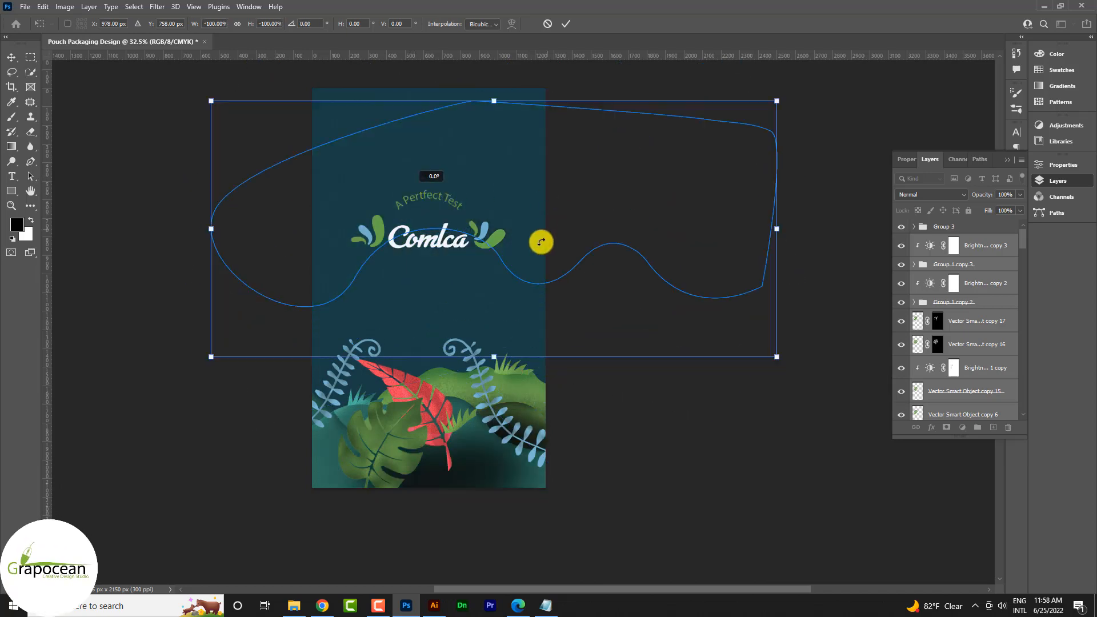
{"action": "left_click_drag", "start_coordinate": [521, 237], "coordinate": [383, 80]}
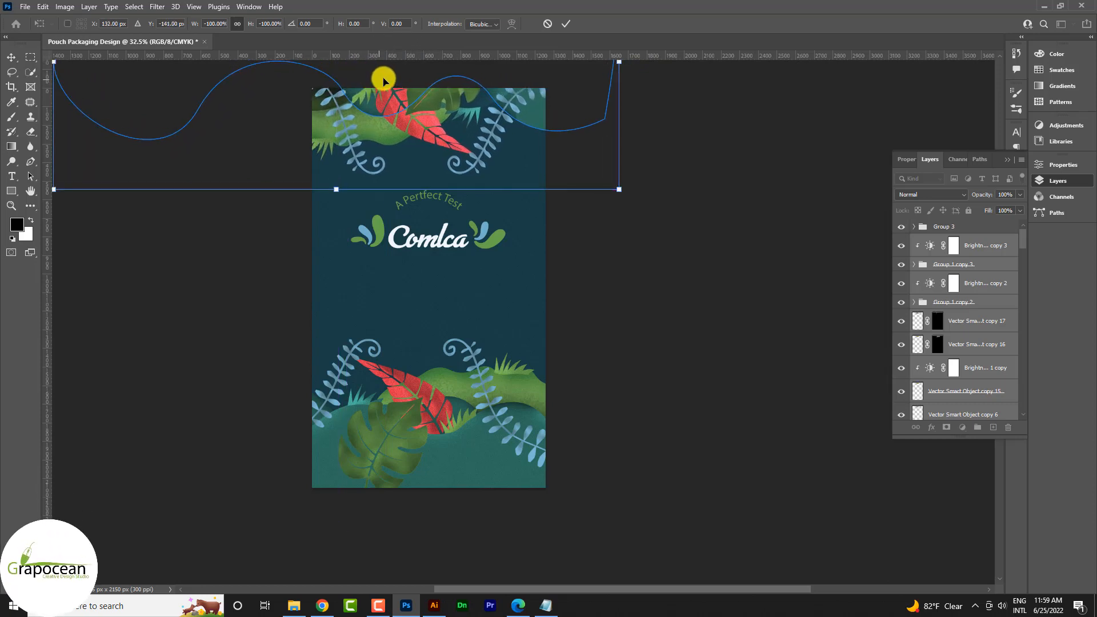
{"action": "left_click", "coordinate": [564, 24]}
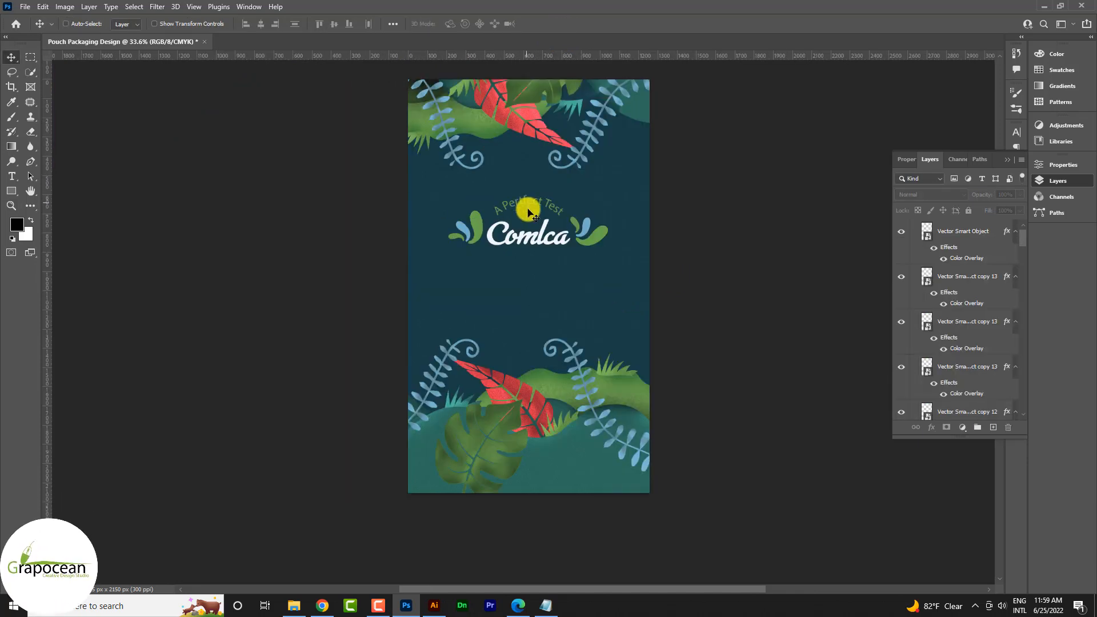
Add a text layer reading "Premium Quality" below the Comlca brand name.
{"action": "scroll", "coordinate": [503, 202], "scroll_direction": "up", "scroll_amount": 2}
{"action": "left_click", "coordinate": [19, 177]}
{"action": "scroll", "coordinate": [519, 309], "scroll_direction": "up", "scroll_amount": 1}
{"action": "left_click", "coordinate": [509, 307]}
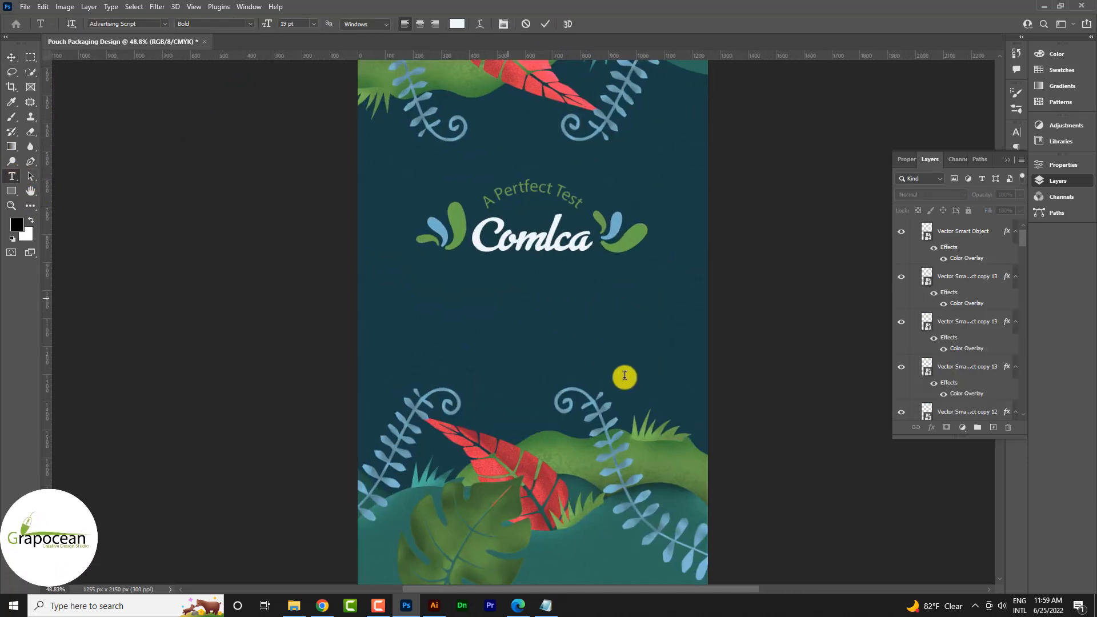
{"action": "key", "text": "BackSpace"}
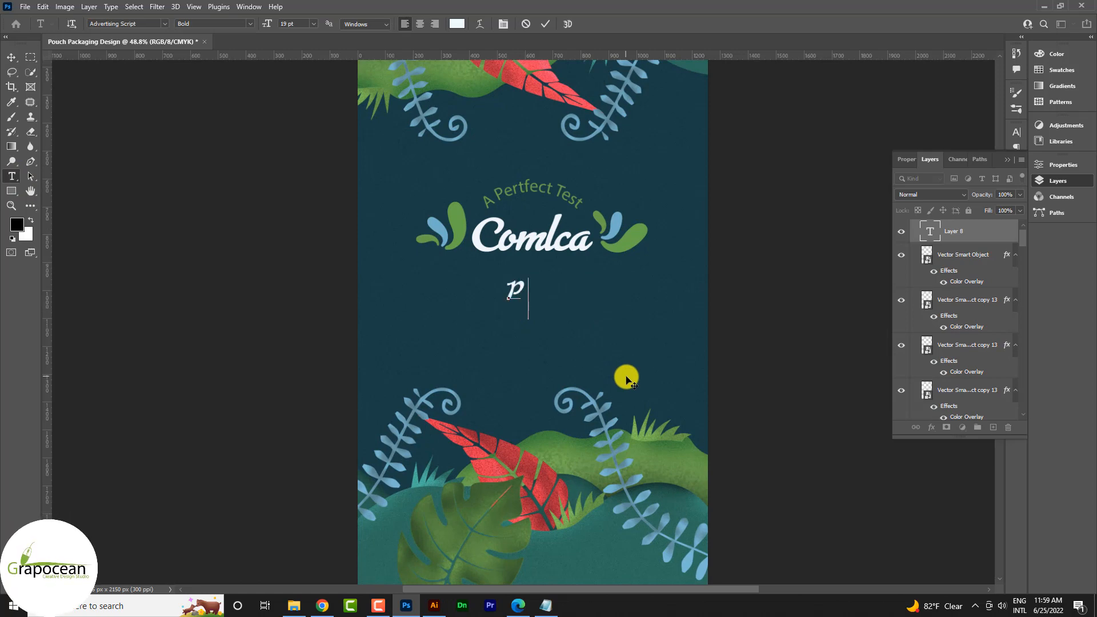
{"action": "type", "text": "Premium"}
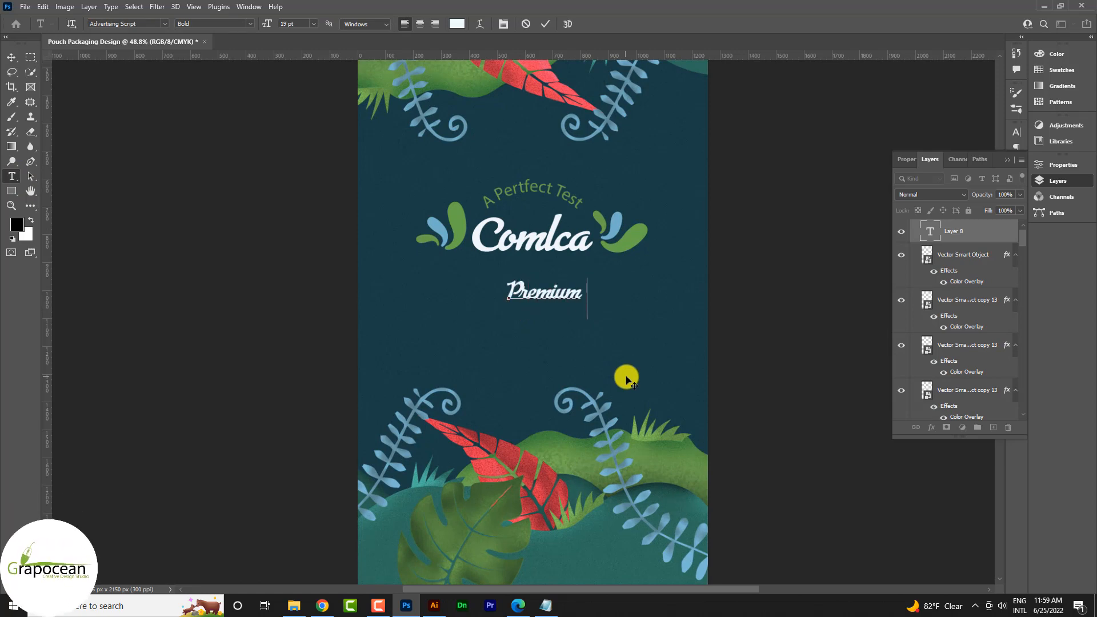
{"action": "type", "text": " Quality"}
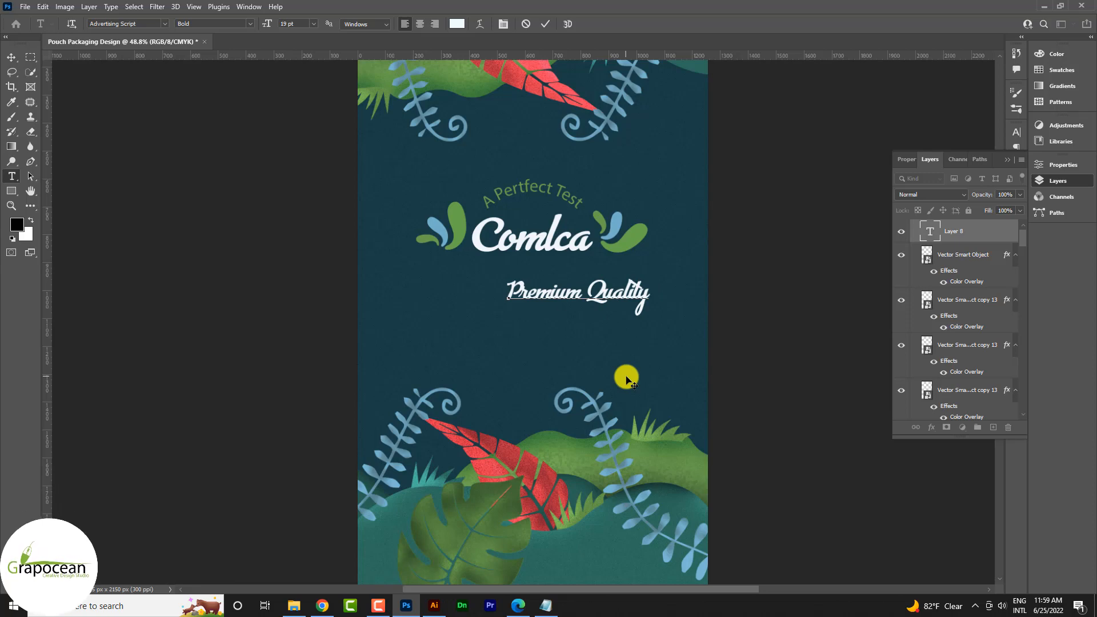
Format the Premium Quality text in the Anton font with All Caps.
{"action": "scroll", "coordinate": [568, 285], "scroll_direction": "up", "scroll_amount": 1}
{"action": "left_click_drag", "start_coordinate": [508, 294], "coordinate": [828, 309]}
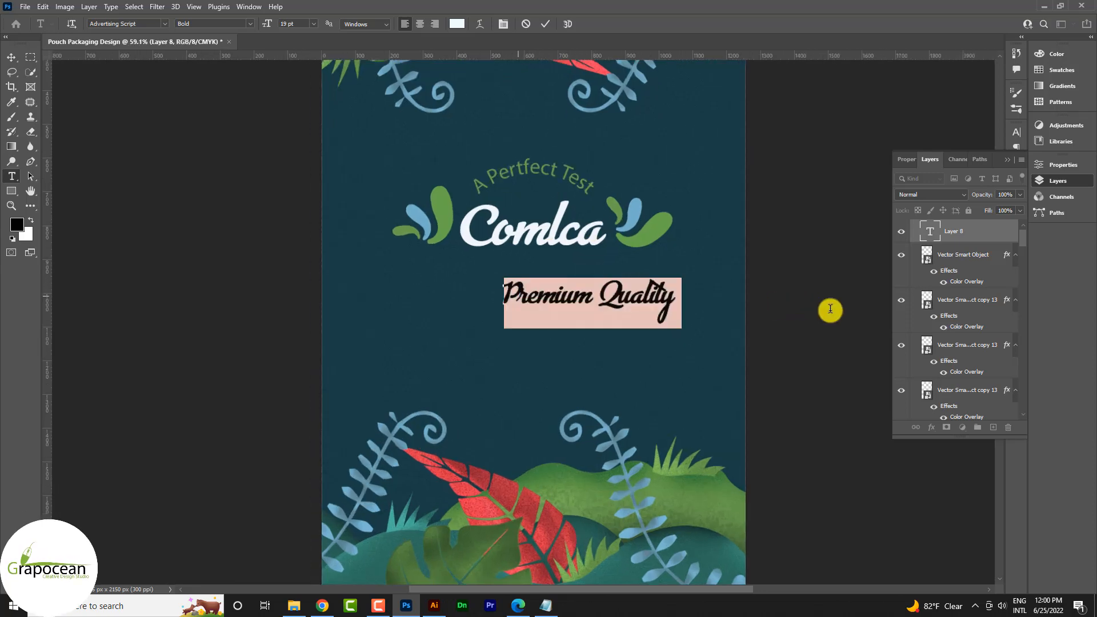
{"action": "left_click", "coordinate": [160, 23]}
{"action": "left_click", "coordinate": [169, 24]}
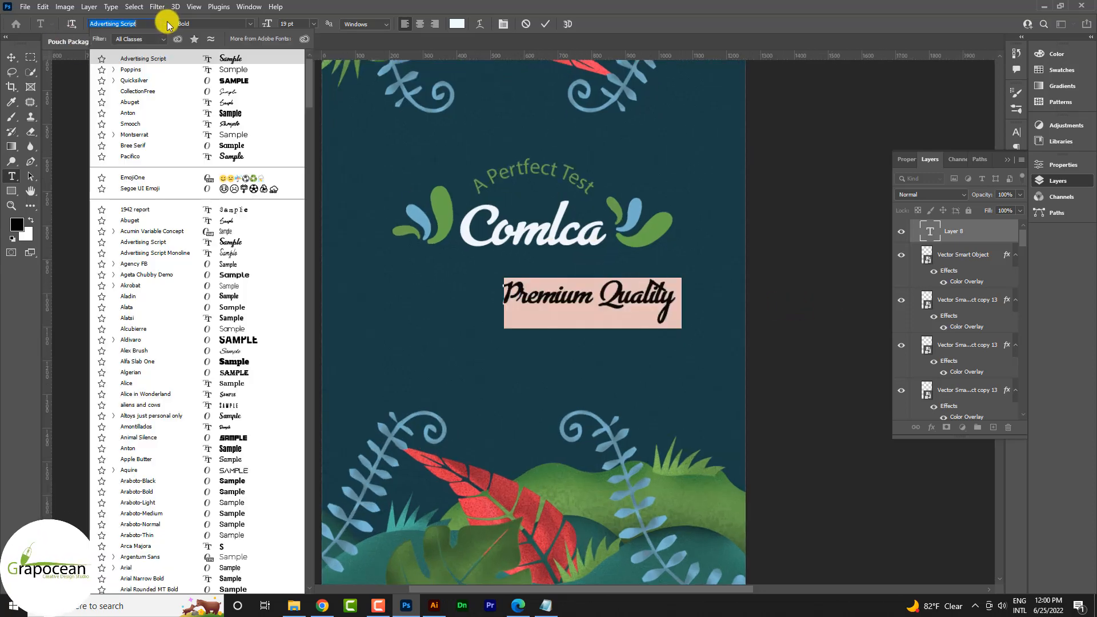
{"action": "left_click", "coordinate": [229, 99]}
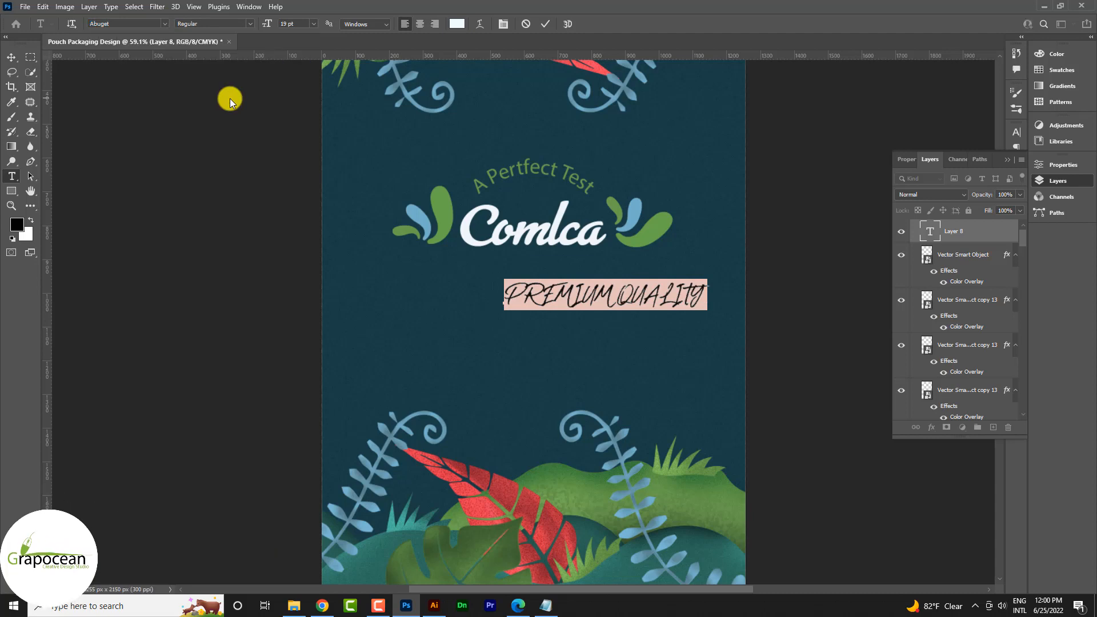
{"action": "left_click", "coordinate": [1018, 134]}
{"action": "left_click", "coordinate": [922, 211]}
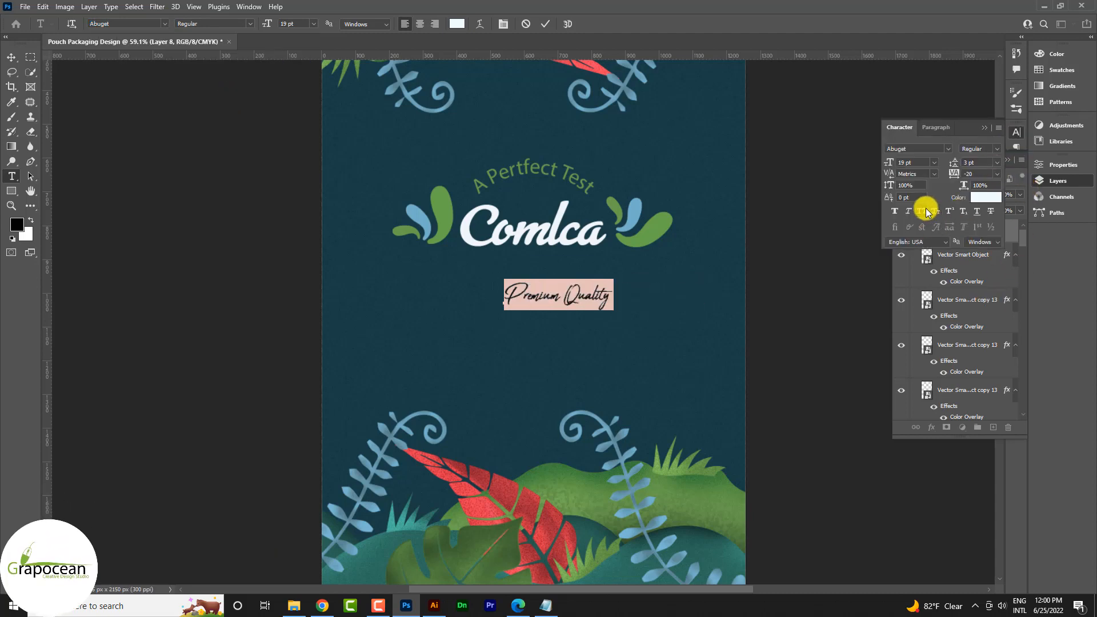
{"action": "left_click", "coordinate": [170, 25]}
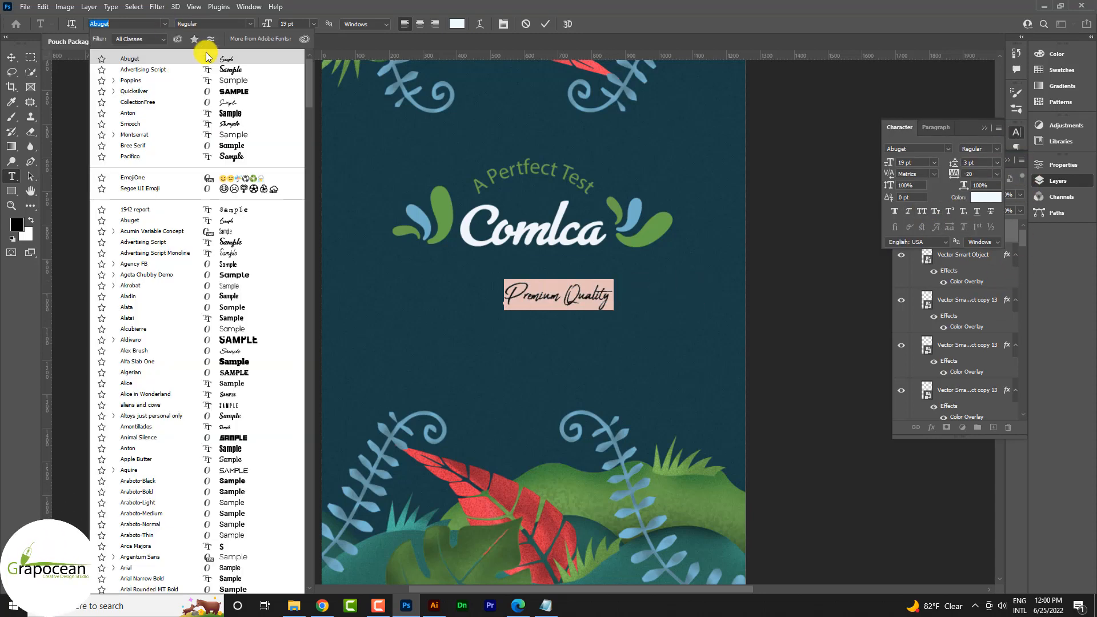
{"action": "left_click", "coordinate": [236, 113]}
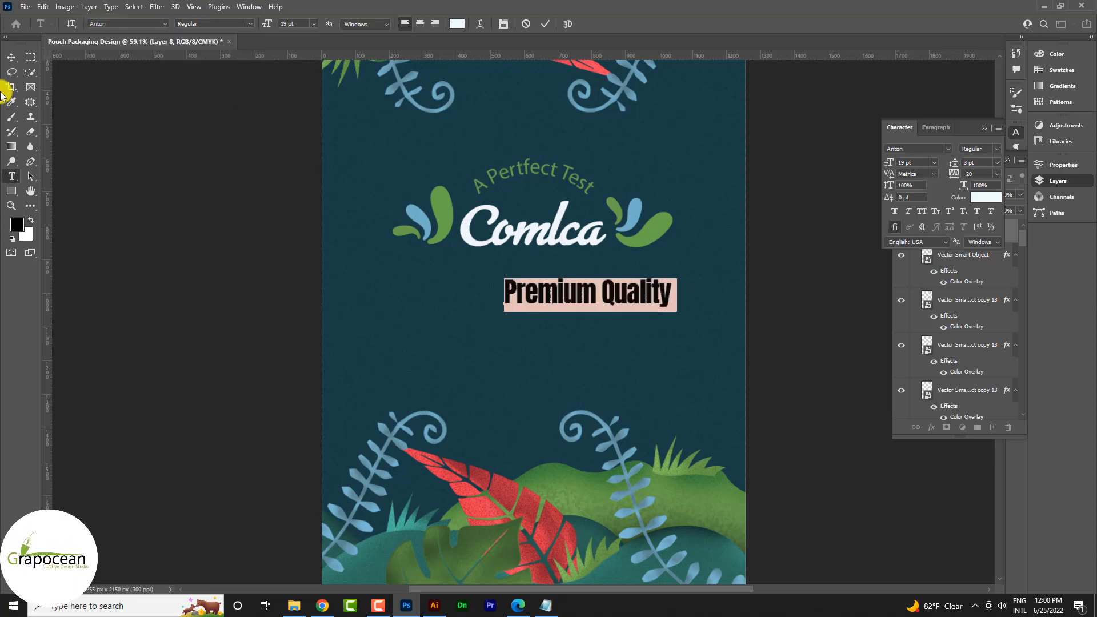
{"action": "left_click", "coordinate": [923, 211]}
Move the Premium Quality text to sit centered just beneath the Comlca brand name.
{"action": "left_click", "coordinate": [11, 57]}
{"action": "left_click_drag", "start_coordinate": [580, 294], "coordinate": [535, 280]}
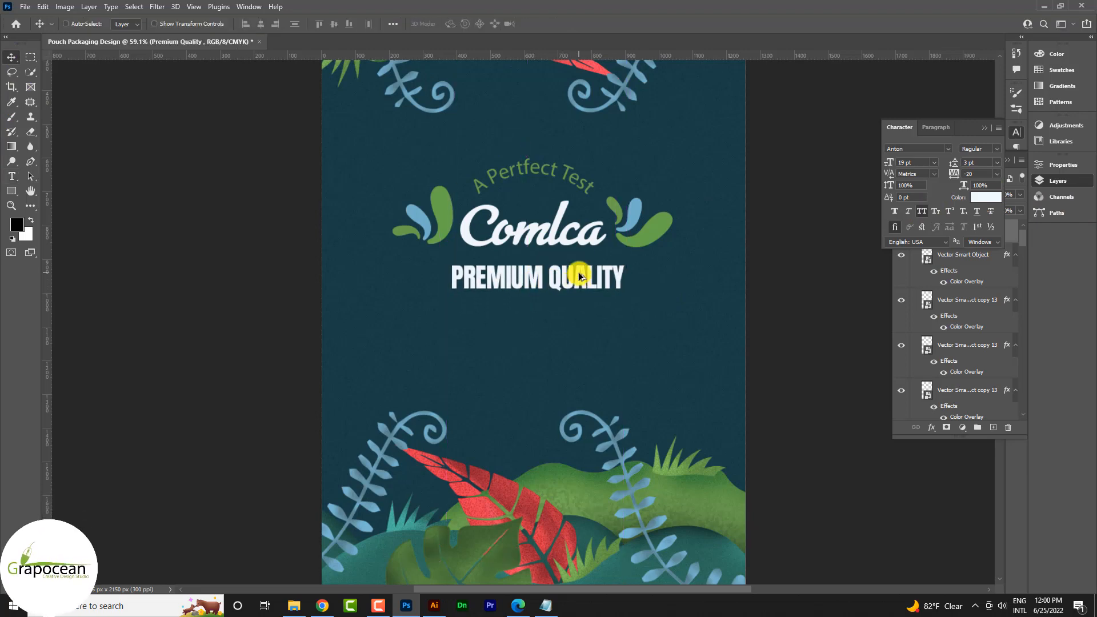
{"action": "scroll", "coordinate": [576, 273], "scroll_direction": "up", "scroll_amount": 5}
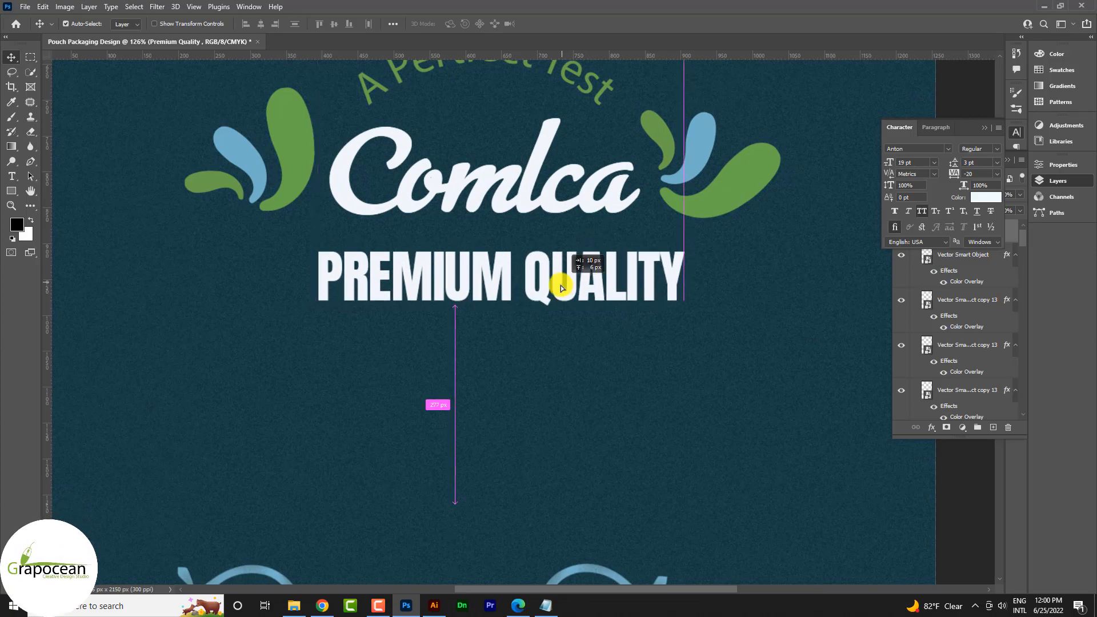
{"action": "left_click_drag", "start_coordinate": [561, 286], "coordinate": [560, 291]}
Apply a green Color Overlay to the Premium Quality text layer.
{"action": "left_click", "coordinate": [985, 128]}
{"action": "right_click", "coordinate": [996, 231]}
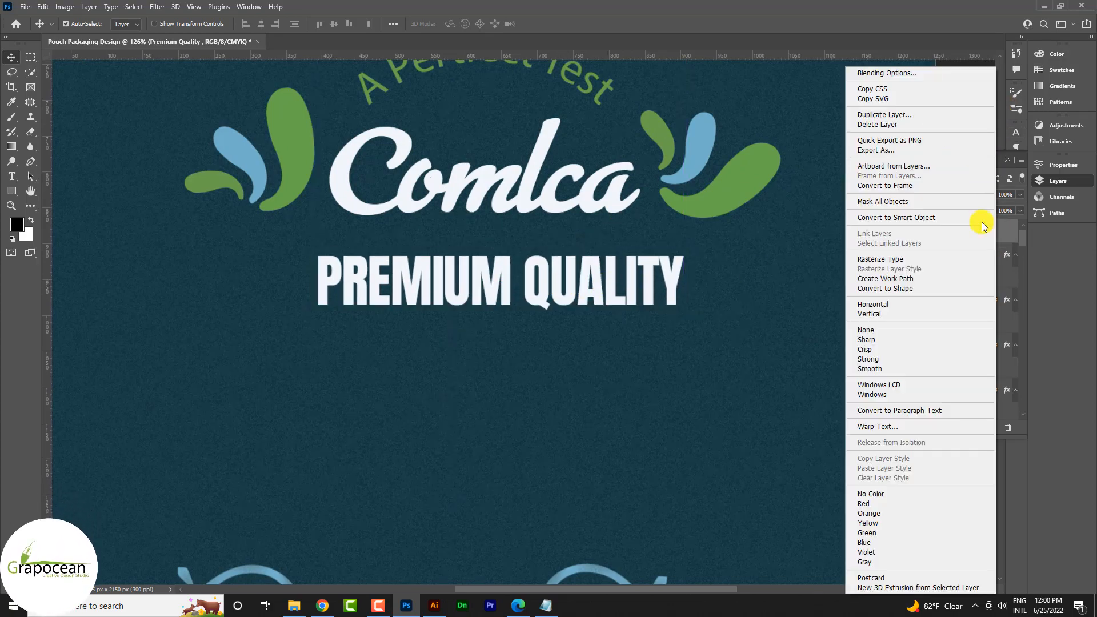
{"action": "left_click", "coordinate": [884, 74]}
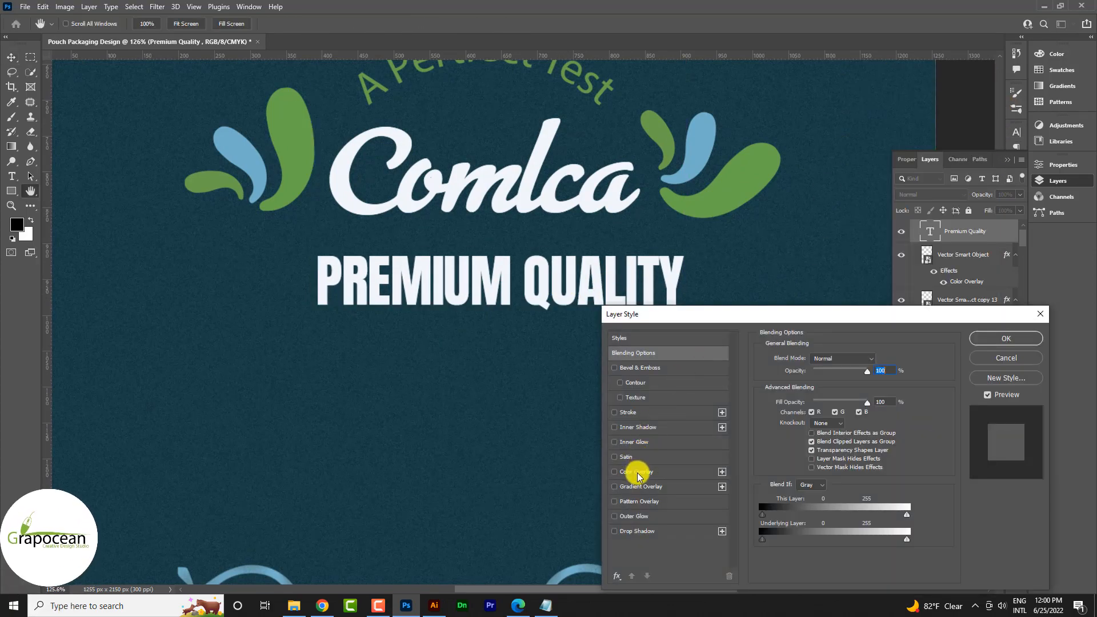
{"action": "left_click", "coordinate": [636, 471]}
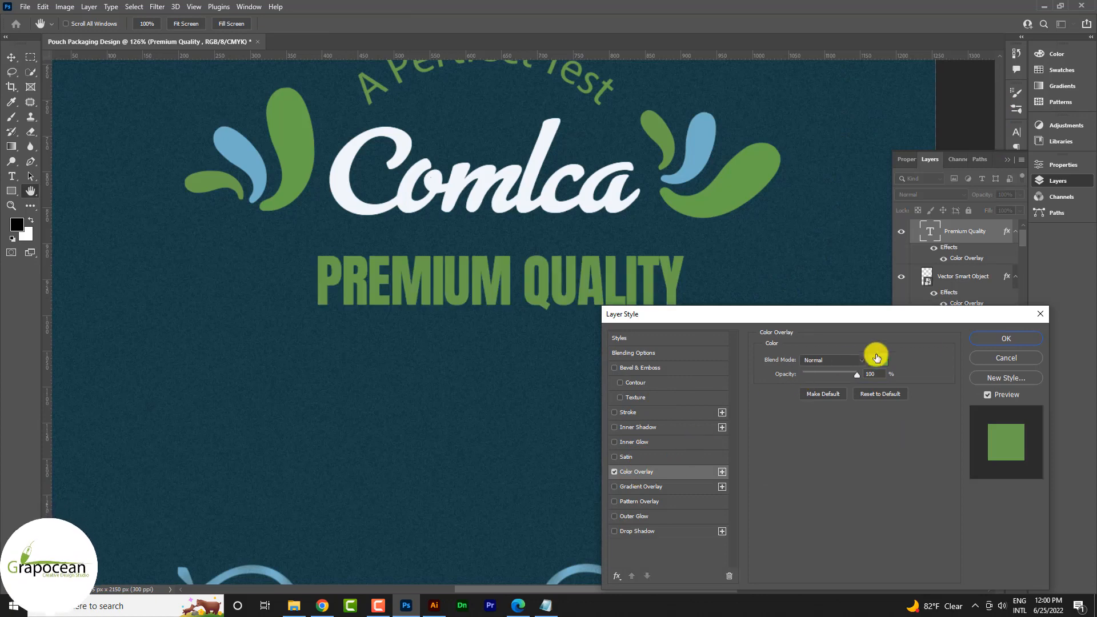
{"action": "left_click", "coordinate": [1006, 339]}
{"action": "key", "text": "ctrl+0"}
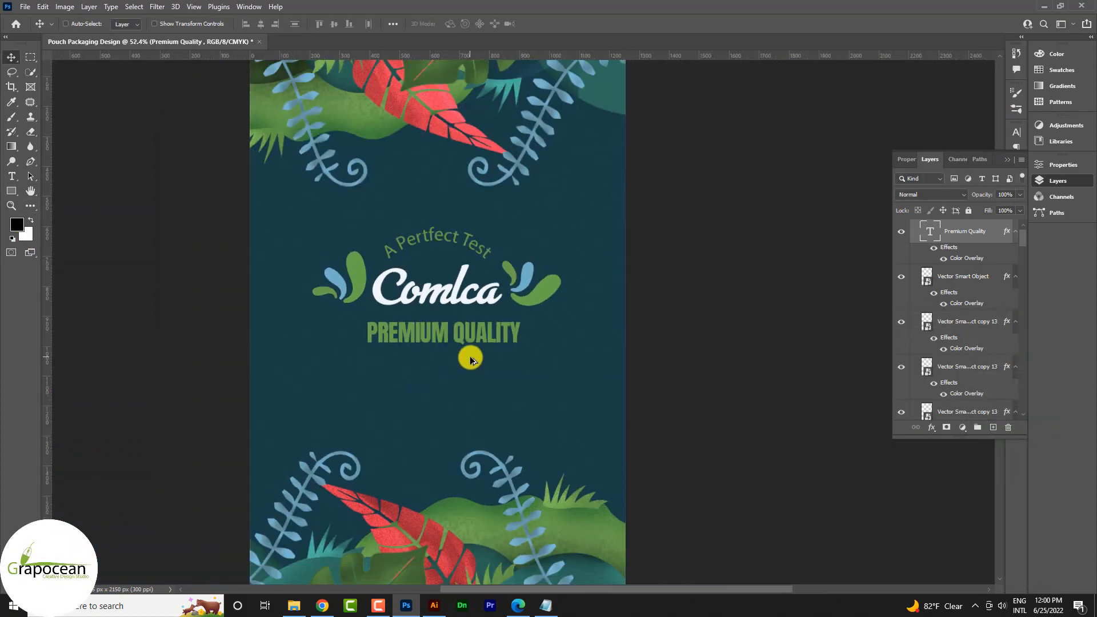
Switch to Illustrator and draw an unfilled circle about 10.7 px wide beside the artboard with a green #74AE58 stroke.
{"action": "left_click", "coordinate": [434, 605]}
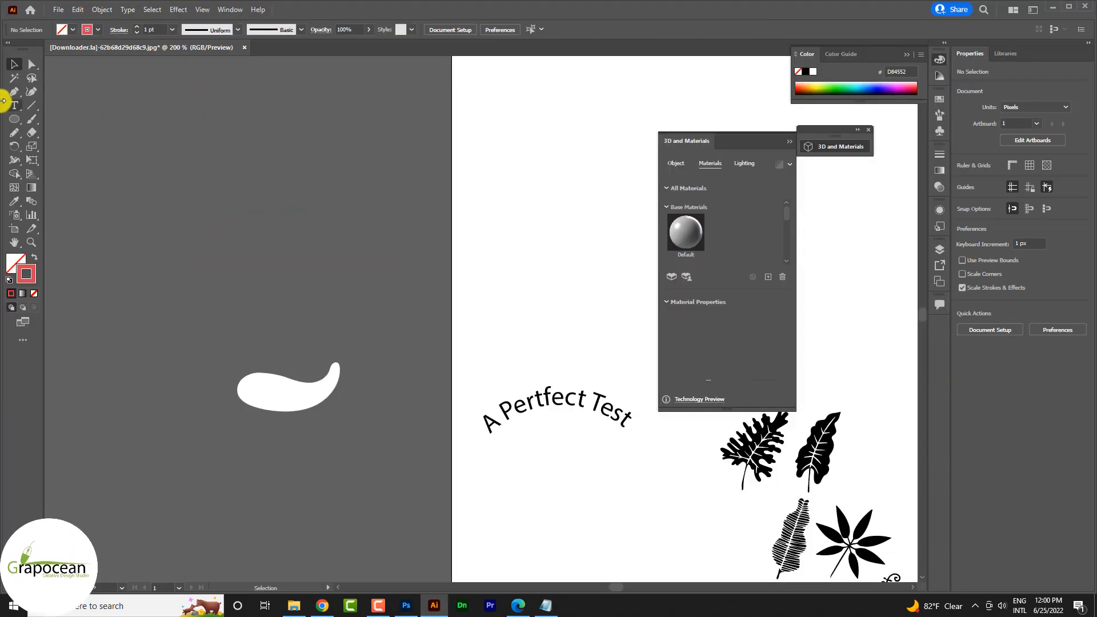
{"action": "left_click_drag", "start_coordinate": [14, 119], "coordinate": [57, 150]}
{"action": "left_click_drag", "start_coordinate": [170, 149], "coordinate": [188, 166]}
{"action": "double_click", "coordinate": [34, 274]}
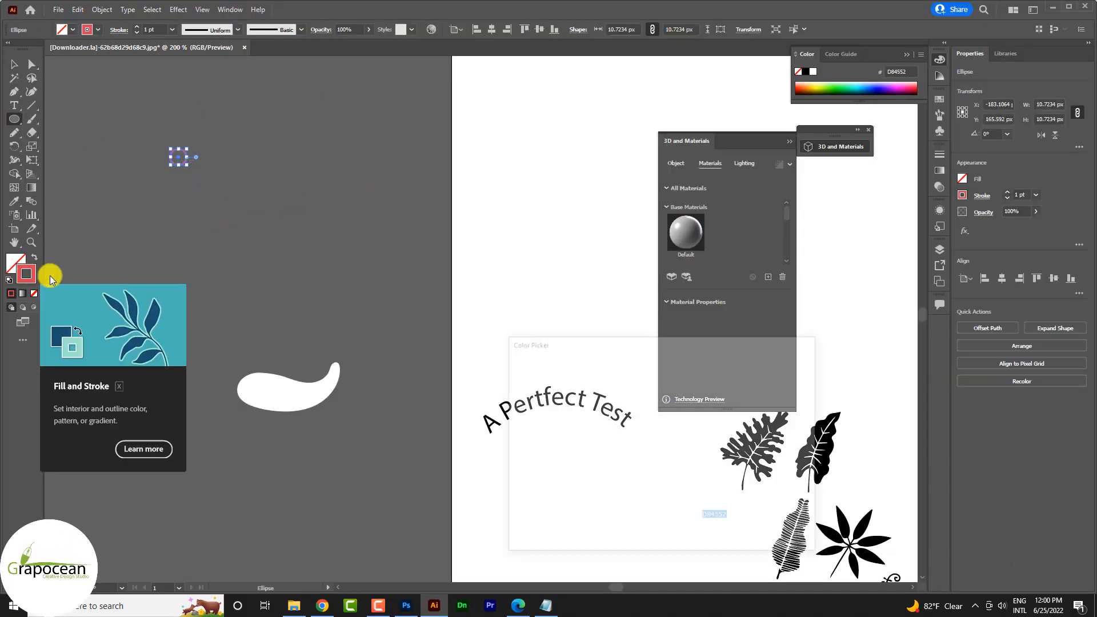
{"action": "type", "text": "74AE58"}
{"action": "left_click", "coordinate": [789, 376]}
{"action": "left_click", "coordinate": [201, 277]}
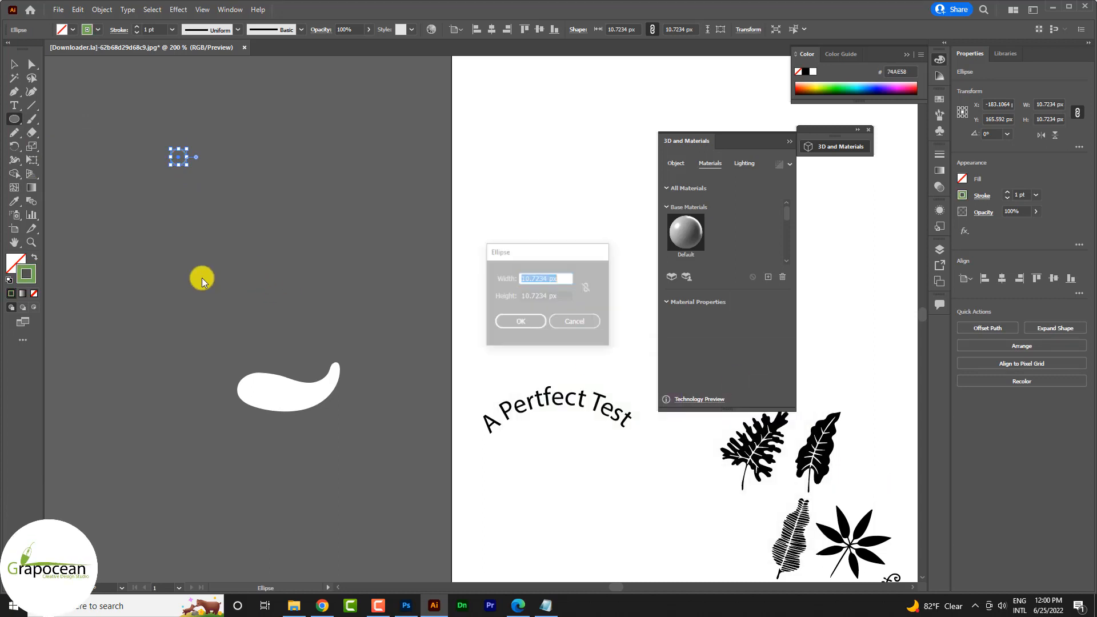
{"action": "left_click", "coordinate": [574, 321]}
{"action": "left_click", "coordinate": [17, 64]}
{"action": "left_click", "coordinate": [188, 181]}
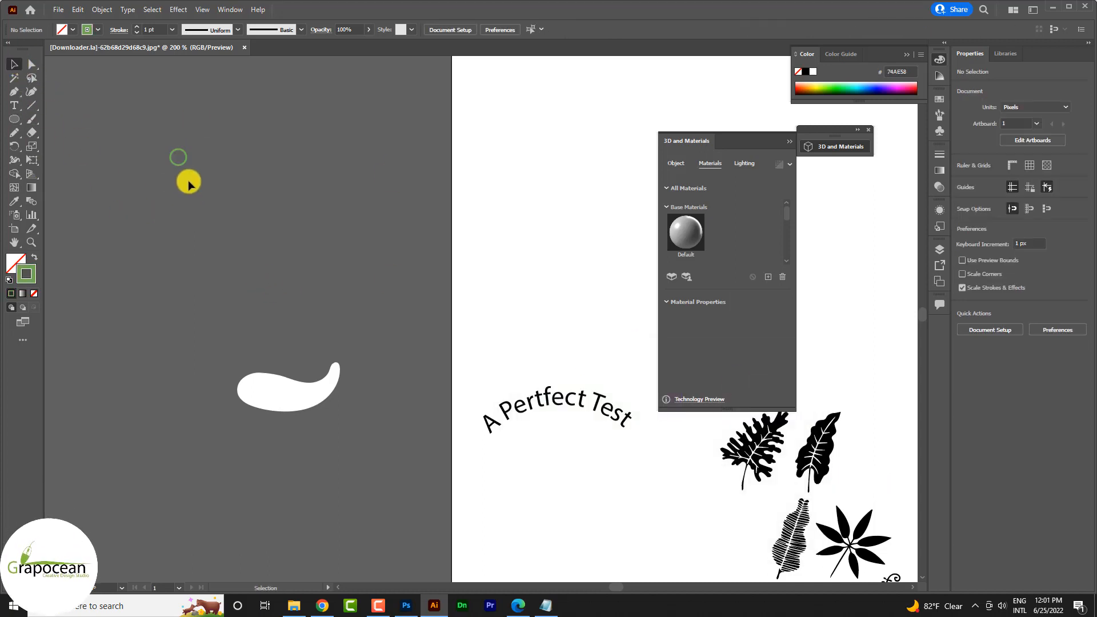
Place a smaller copy of the green circle level with it, about 145.6 px overall width, and select both circles.
{"action": "scroll", "coordinate": [185, 174], "scroll_direction": "up", "scroll_amount": 1}
{"action": "left_click", "coordinate": [185, 155]}
{"action": "left_click", "coordinate": [225, 161]}
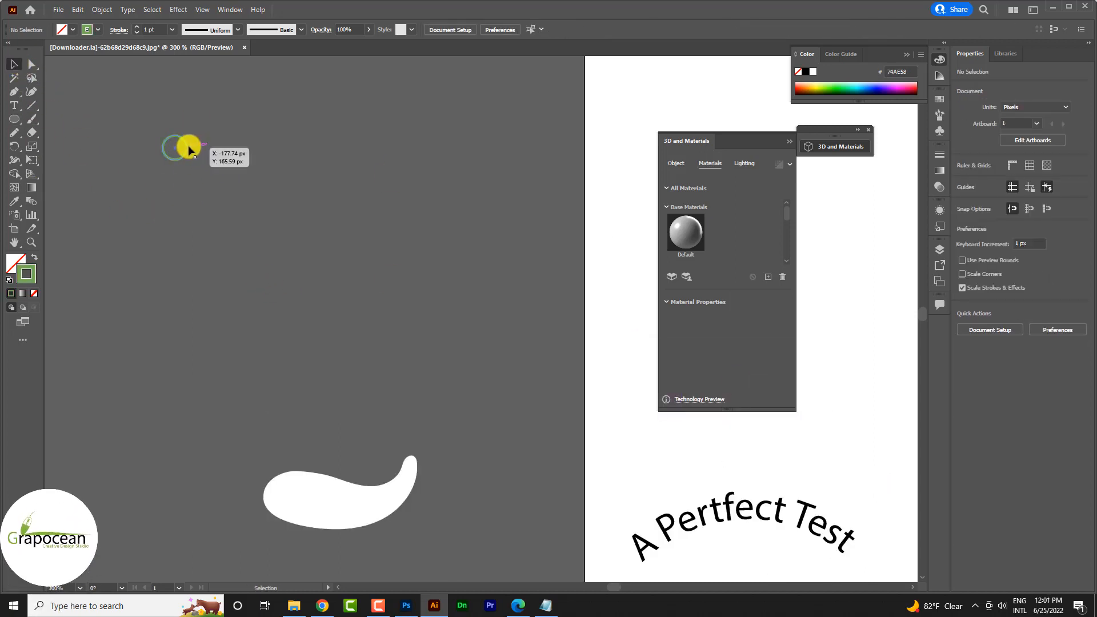
{"action": "left_click", "coordinate": [187, 148]}
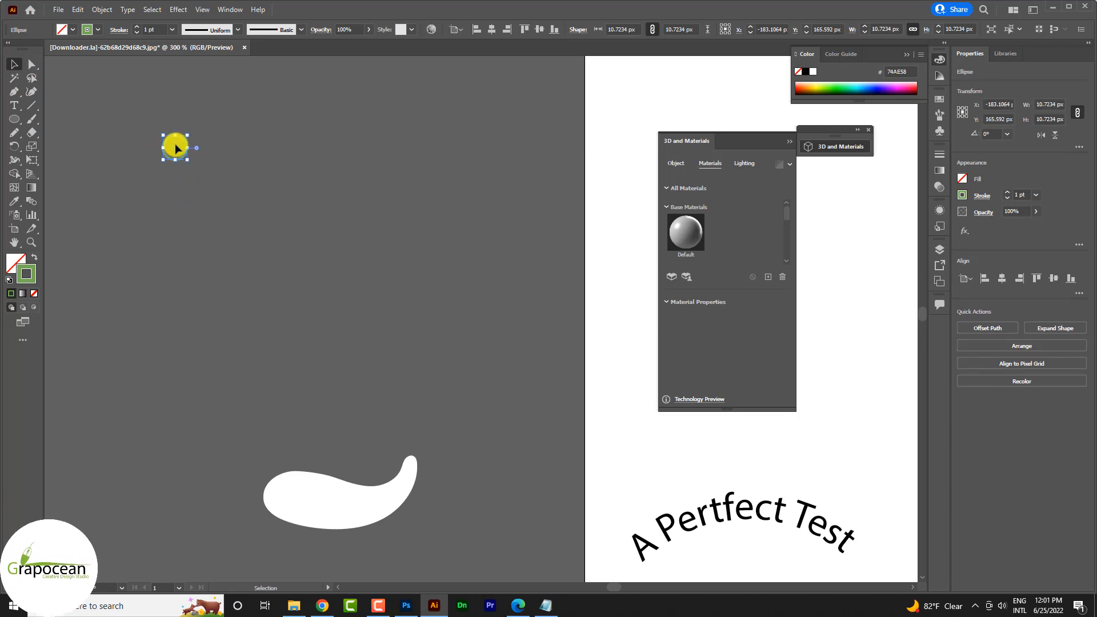
{"action": "mouse_move", "coordinate": [176, 147]}
{"action": "left_mouse_down"}
{"action": "mouse_move", "coordinate": [489, 153]}
{"action": "mouse_move", "coordinate": [137, 123]}
{"action": "left_mouse_up"}
{"action": "left_click", "coordinate": [494, 166]}
{"action": "left_click", "coordinate": [491, 159]}
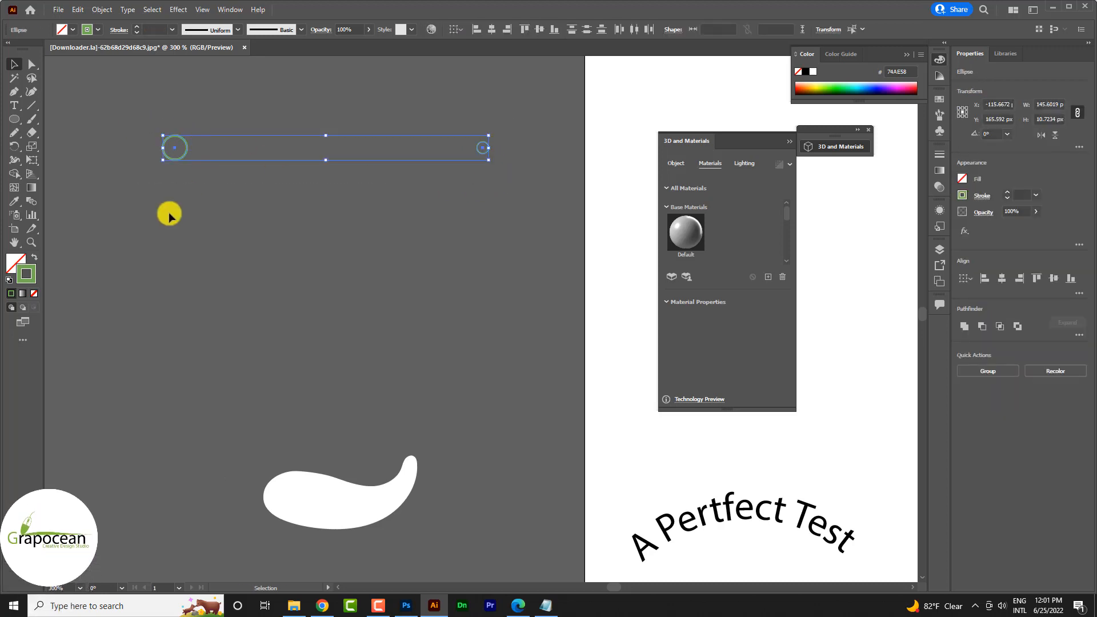
Blend the large circle into the small one using Specified Steps spacing, with 10 intermediate circles.
{"action": "left_click", "coordinate": [29, 203]}
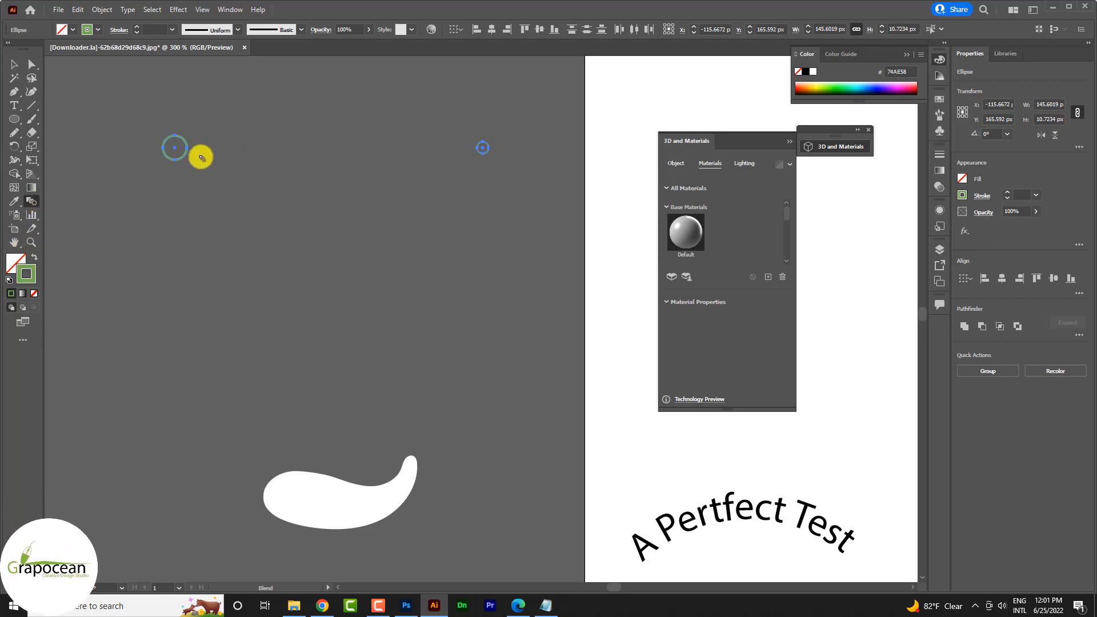
{"action": "double_click", "coordinate": [30, 202]}
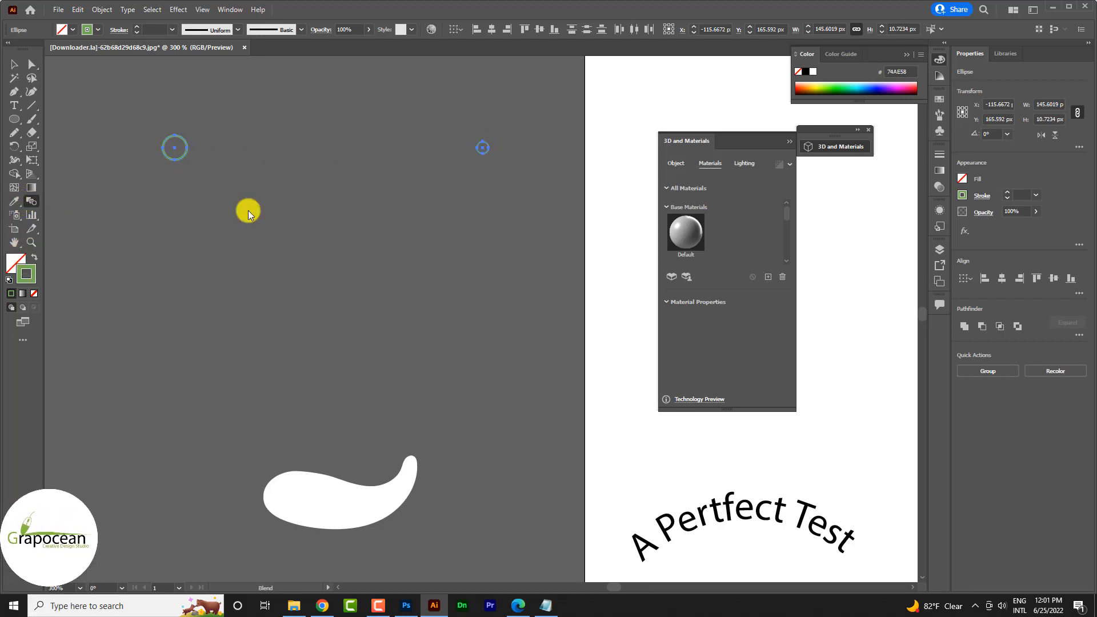
{"action": "left_click", "coordinate": [571, 275]}
{"action": "left_click", "coordinate": [576, 294]}
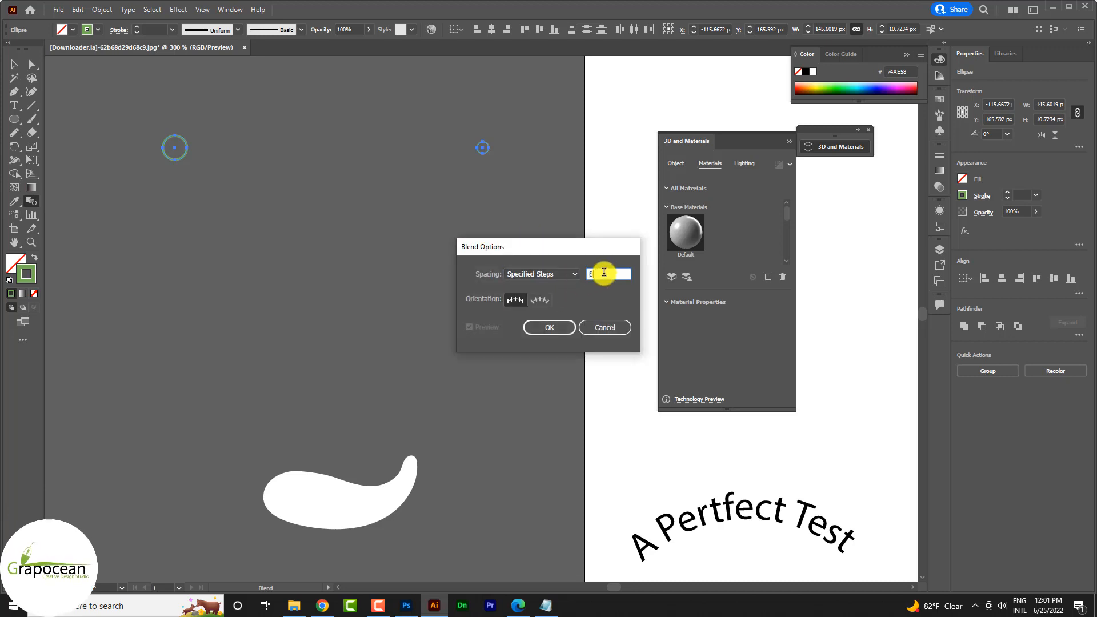
{"action": "left_click", "coordinate": [577, 328]}
{"action": "left_click", "coordinate": [484, 150]}
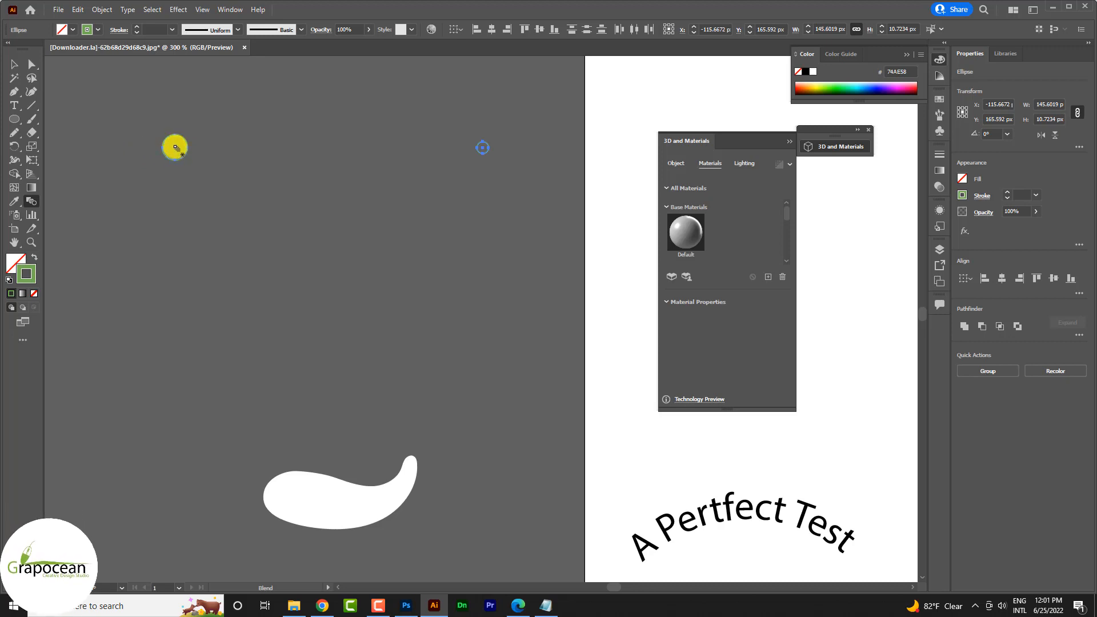
{"action": "left_click", "coordinate": [175, 148]}
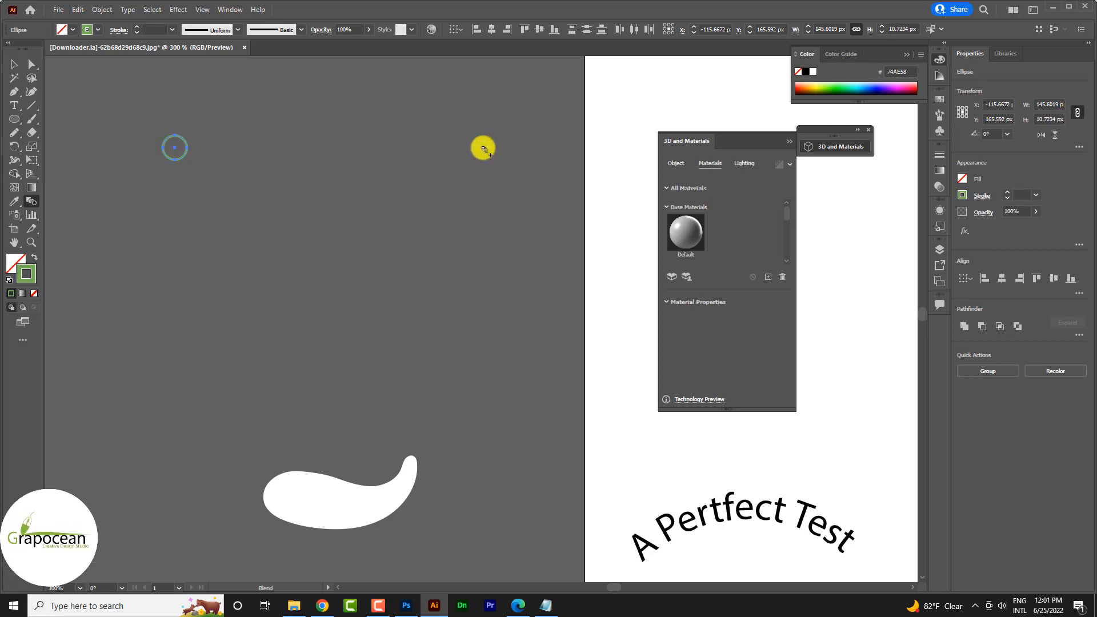
{"action": "left_click", "coordinate": [483, 150]}
{"action": "left_click", "coordinate": [13, 64]}
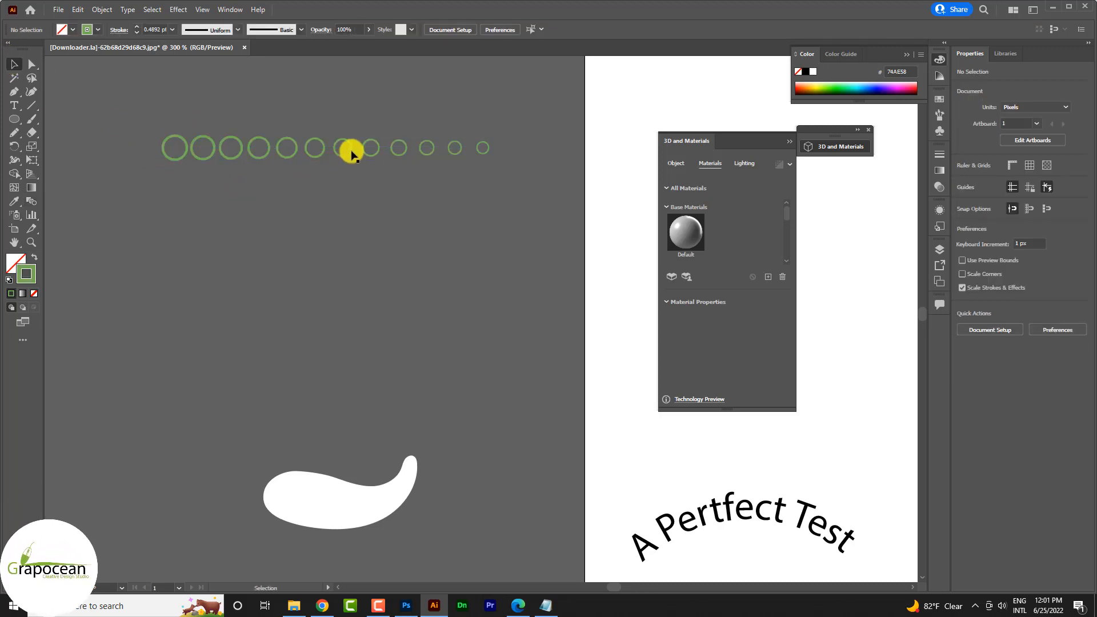
Bring the blended row of circles into the Photoshop pouch design and scale it down near the Premium Quality text.
{"action": "left_click_drag", "start_coordinate": [350, 150], "coordinate": [404, 606]}
{"action": "left_click_drag", "start_coordinate": [560, 347], "coordinate": [539, 348]}
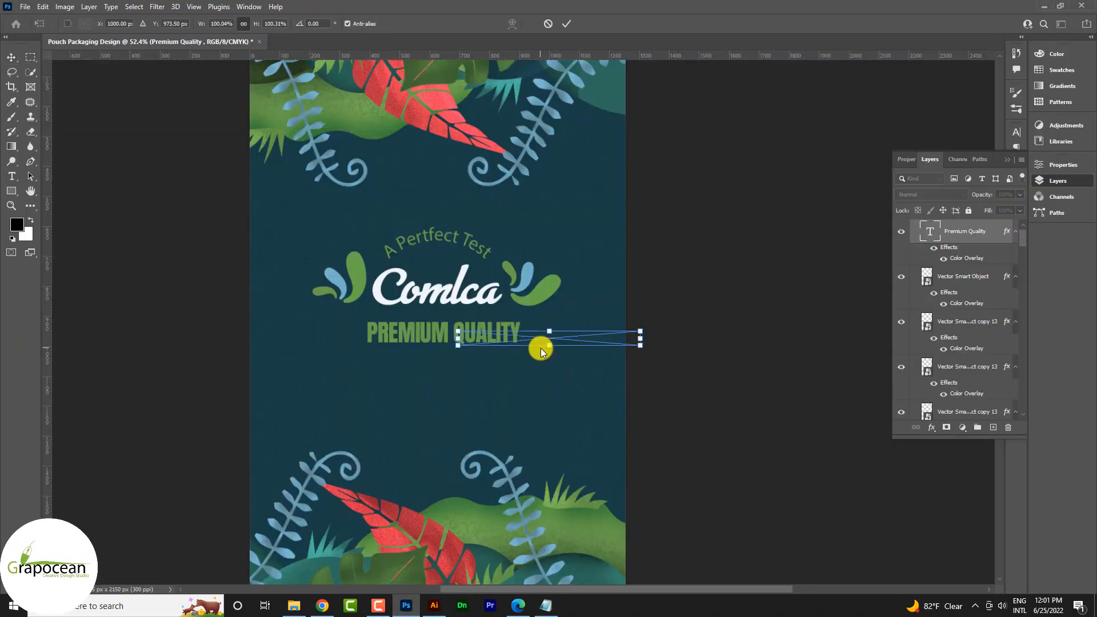
{"action": "left_click_drag", "start_coordinate": [641, 346], "coordinate": [538, 324]}
{"action": "scroll", "coordinate": [568, 351], "scroll_direction": "up", "scroll_amount": 2}
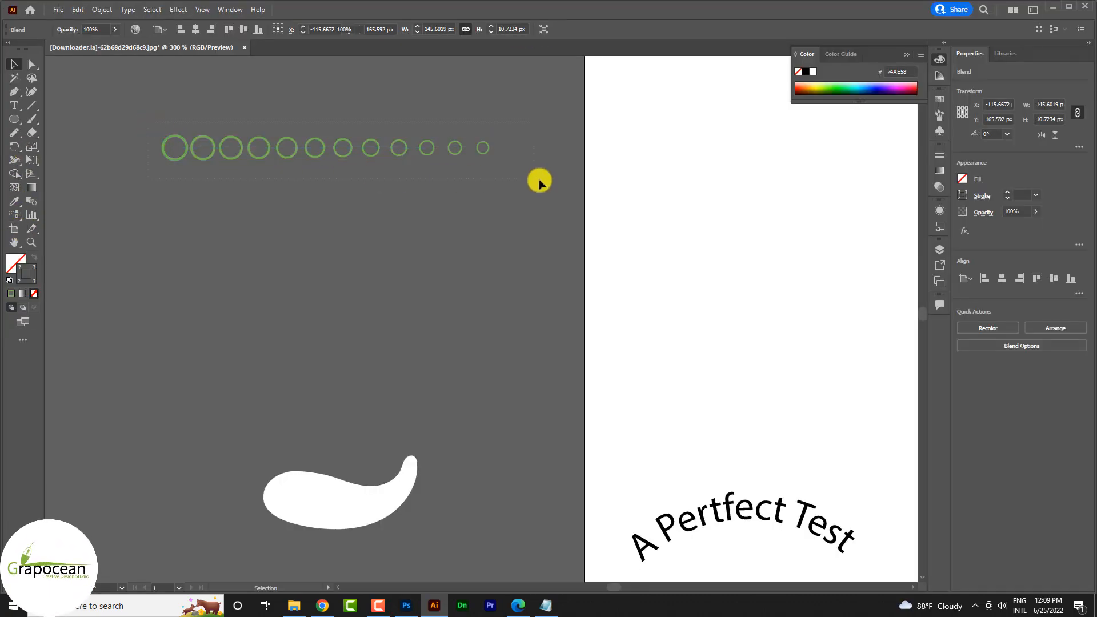
Delete the row of circles in Illustrator and draw a five-pointed star about 22.9 px wide in its place.
{"action": "key", "text": "Delete"}
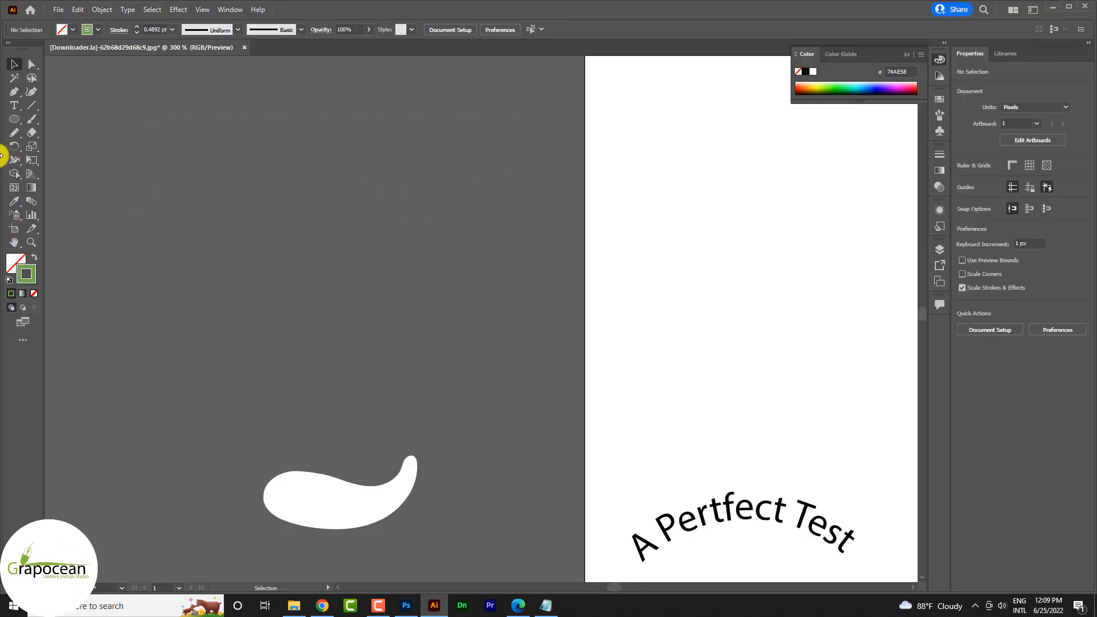
{"action": "left_click", "coordinate": [14, 119]}
{"action": "left_click", "coordinate": [60, 173]}
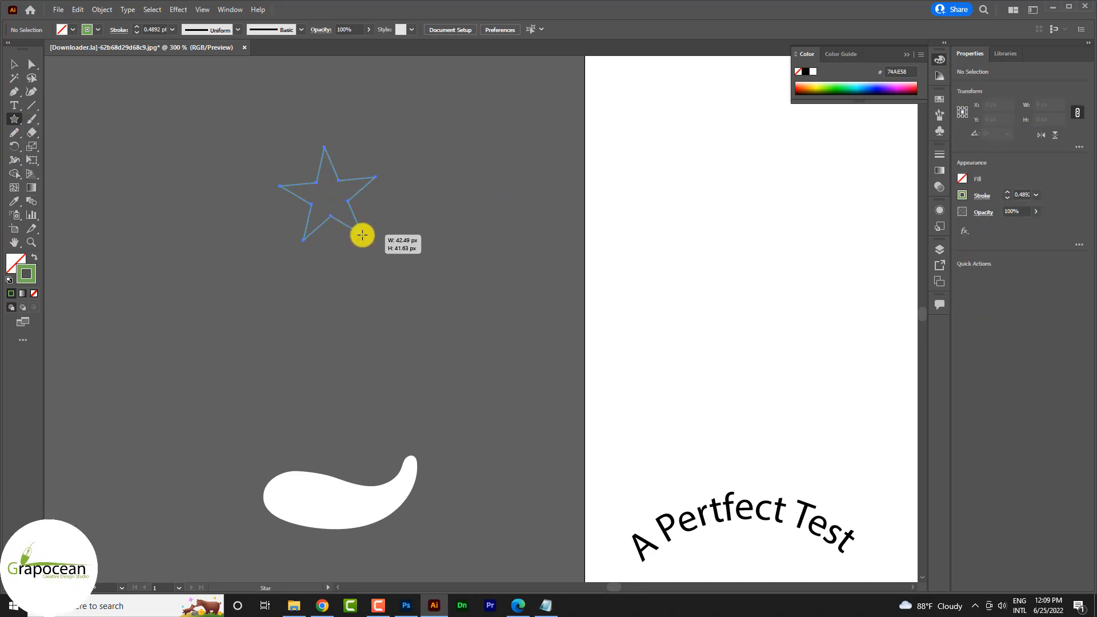
{"action": "left_click_drag", "start_coordinate": [362, 235], "coordinate": [348, 217]}
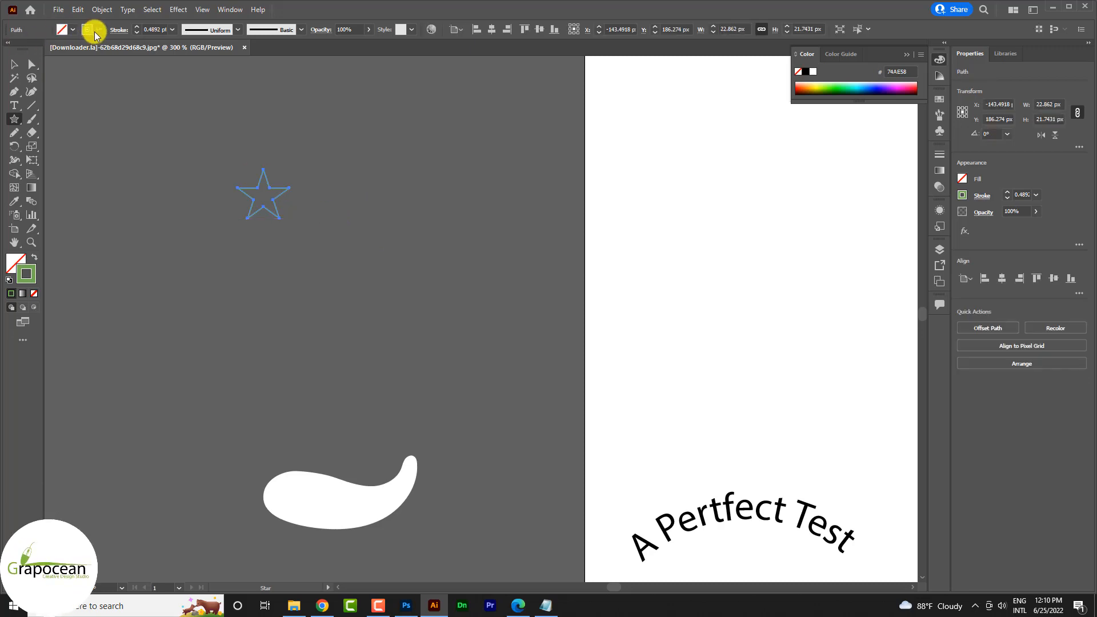
Remove the star's outline and give it a solid green fill.
{"action": "left_click", "coordinate": [96, 32]}
{"action": "left_click", "coordinate": [7, 49]}
{"action": "left_click", "coordinate": [184, 118]}
{"action": "left_click", "coordinate": [71, 31]}
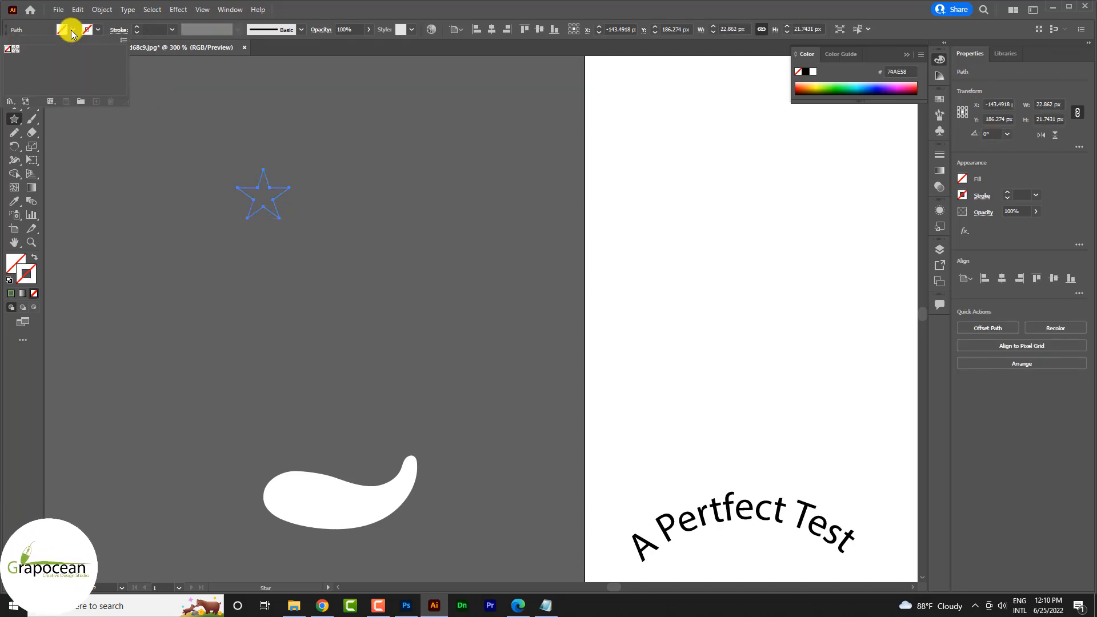
{"action": "left_click", "coordinate": [71, 31]}
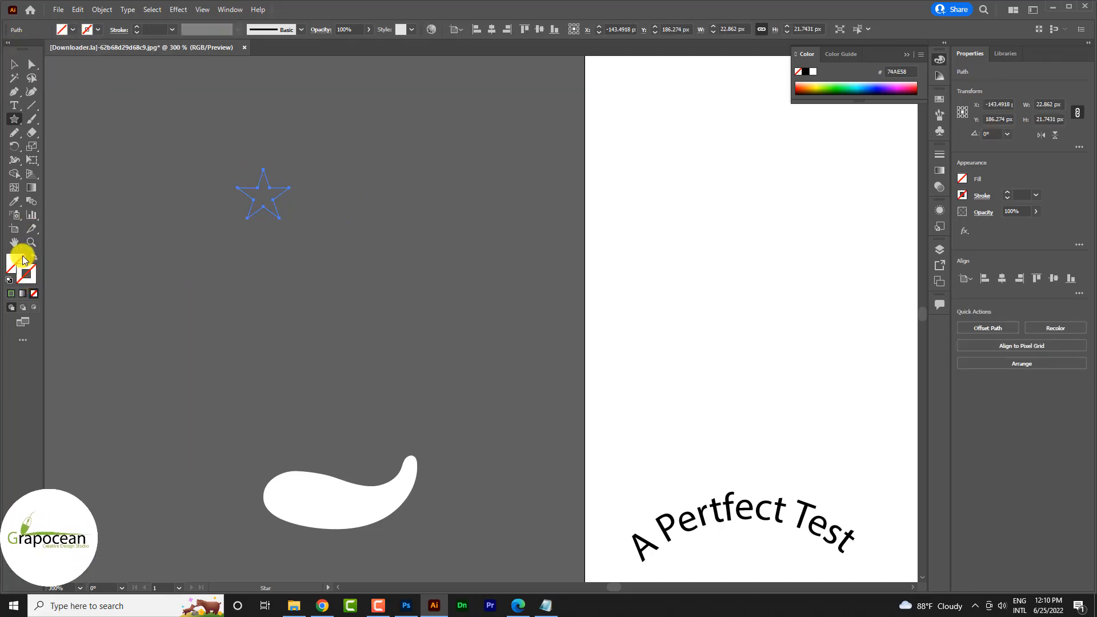
{"action": "left_click", "coordinate": [11, 293]}
{"action": "left_click", "coordinate": [512, 235]}
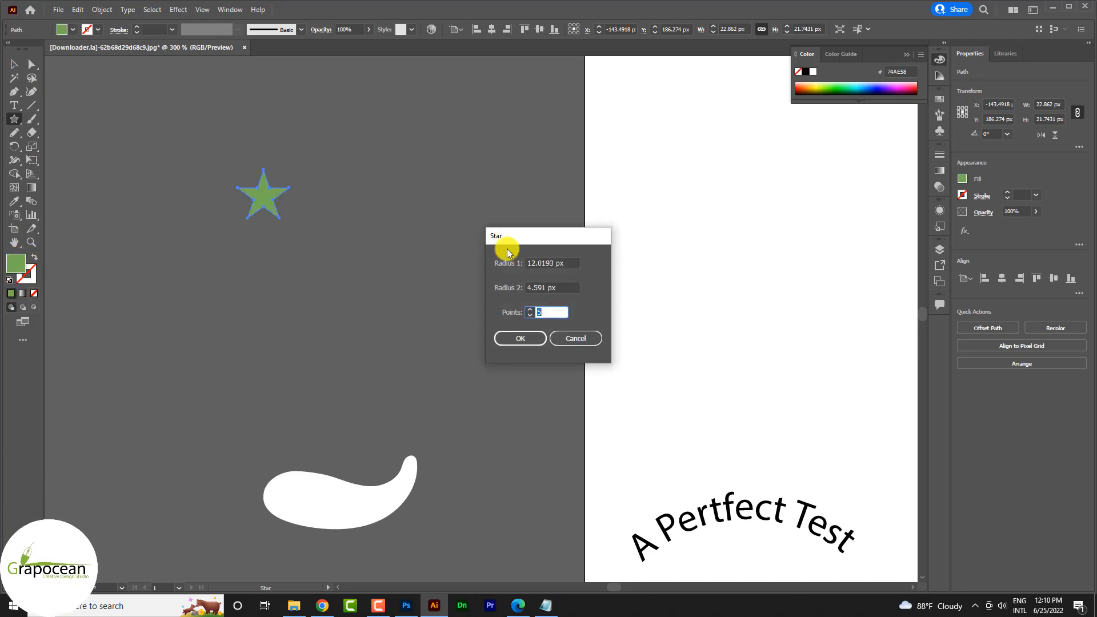
{"action": "left_click", "coordinate": [571, 336]}
Bring the green star into the Photoshop pouch design and scale it to about 68.75% below the Premium Quality text.
{"action": "left_click", "coordinate": [14, 64]}
{"action": "left_click", "coordinate": [136, 214]}
{"action": "left_click_drag", "start_coordinate": [265, 204], "coordinate": [557, 326]}
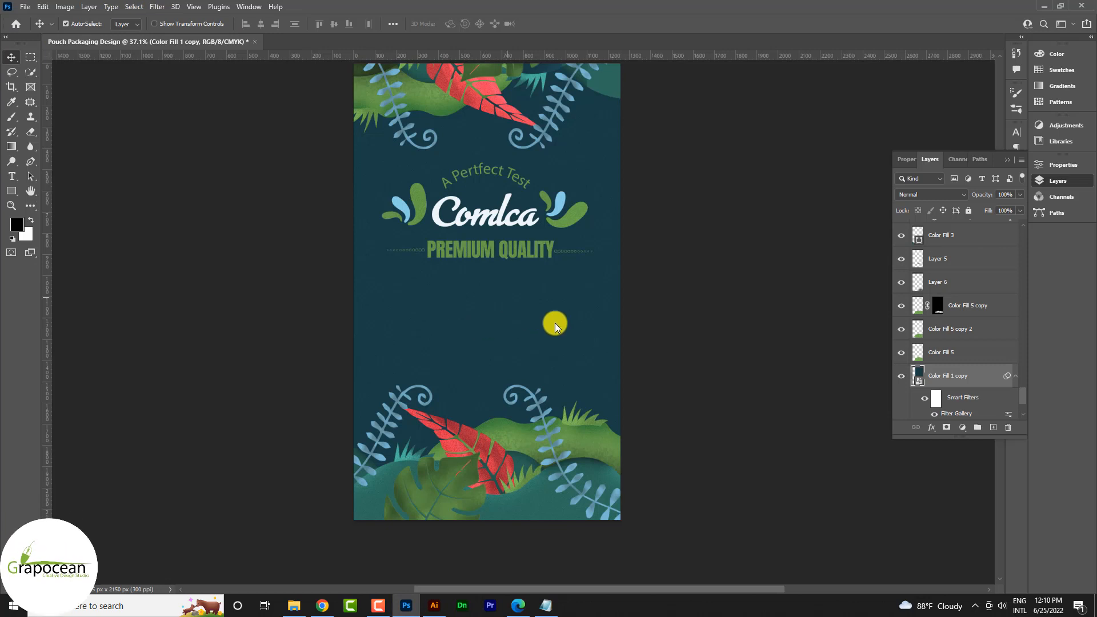
{"action": "left_click_drag", "start_coordinate": [576, 281], "coordinate": [449, 271]}
{"action": "scroll", "coordinate": [509, 294], "scroll_direction": "up", "scroll_amount": 2}
{"action": "key", "text": "ctrl+z"}
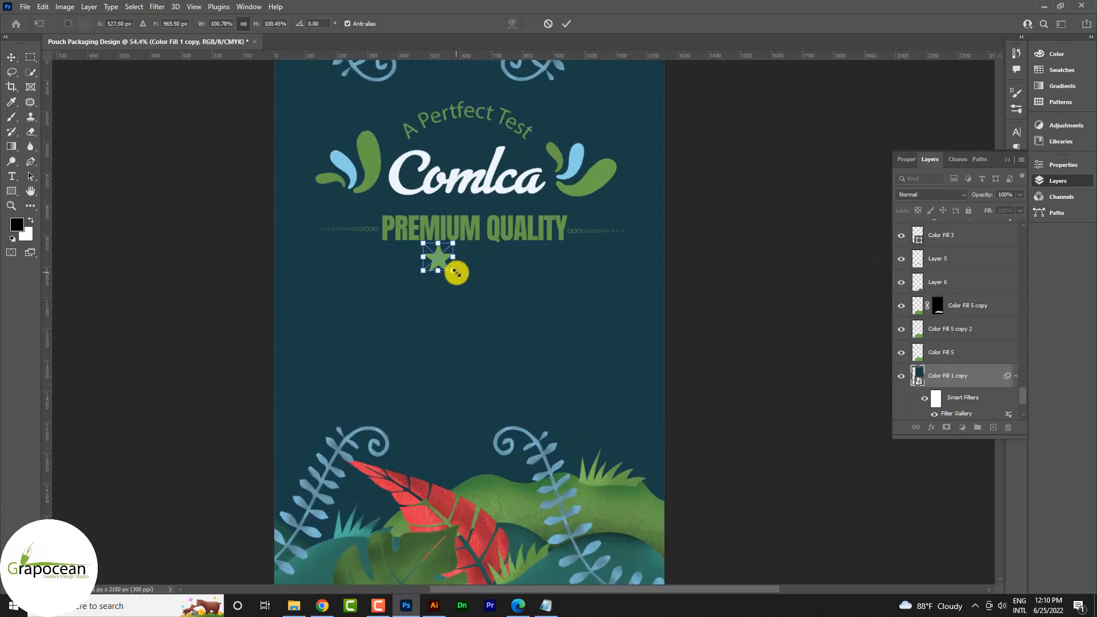
{"action": "scroll", "coordinate": [458, 273], "scroll_direction": "up", "scroll_amount": 3}
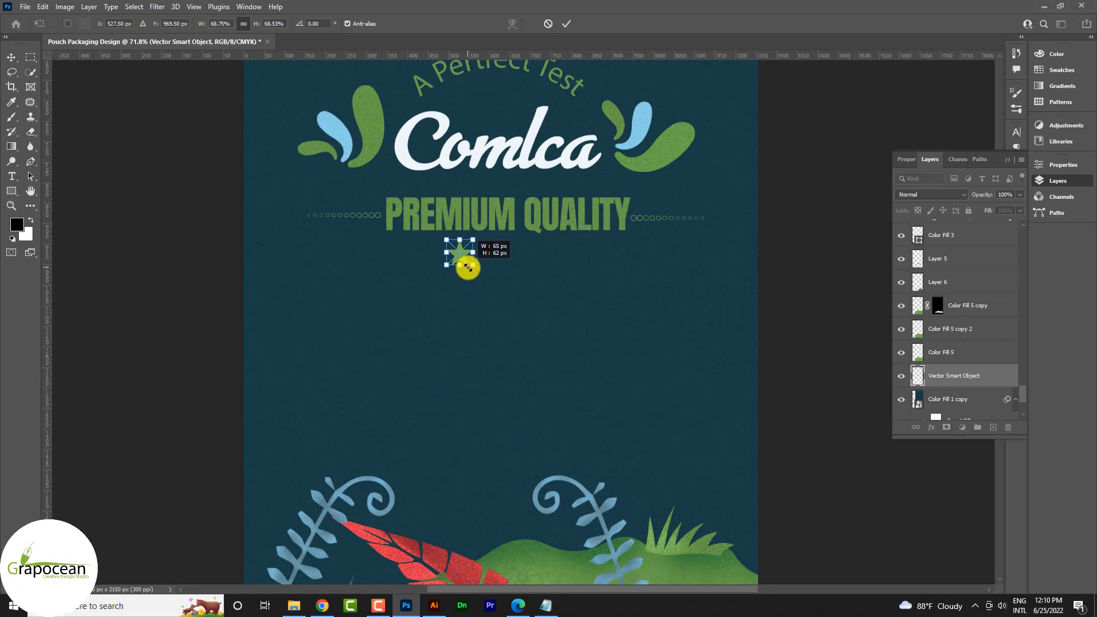
{"action": "left_click", "coordinate": [578, 25]}
Duplicate the star twice to form a level row of three beneath the Premium Quality text.
{"action": "left_click_drag", "start_coordinate": [469, 255], "coordinate": [567, 272]}
{"action": "scroll", "coordinate": [496, 256], "scroll_direction": "up", "scroll_amount": 4}
{"action": "scroll", "coordinate": [497, 311], "scroll_direction": "down", "scroll_amount": 3}
{"action": "scroll", "coordinate": [519, 311], "scroll_direction": "down", "scroll_amount": 2}
{"action": "scroll", "coordinate": [512, 282], "scroll_direction": "up", "scroll_amount": 4}
Place the middle star midway between the outer two and enlarge it slightly.
{"action": "left_click", "coordinate": [501, 274]}
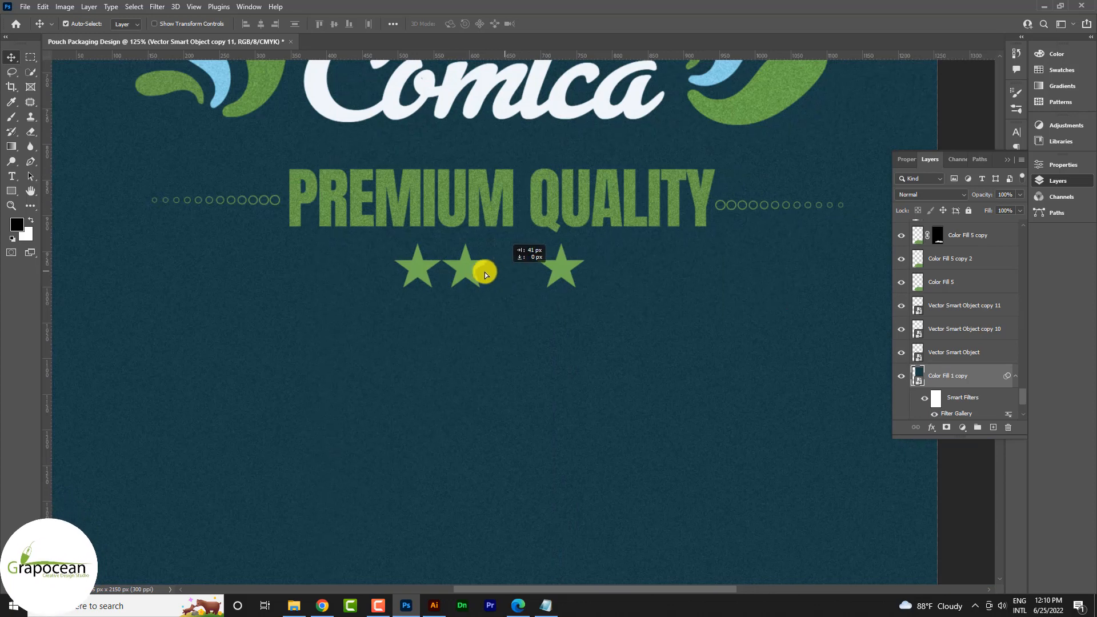
{"action": "left_click", "coordinate": [461, 271]}
{"action": "key", "text": "ctrl+t"}
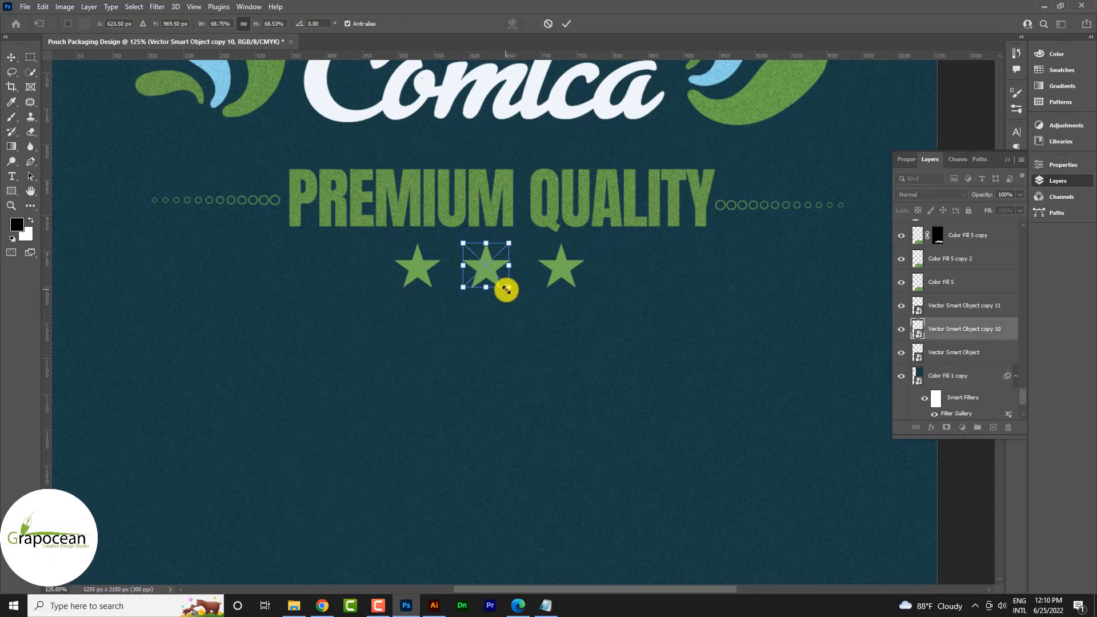
{"action": "left_click_drag", "start_coordinate": [508, 289], "coordinate": [511, 293]}
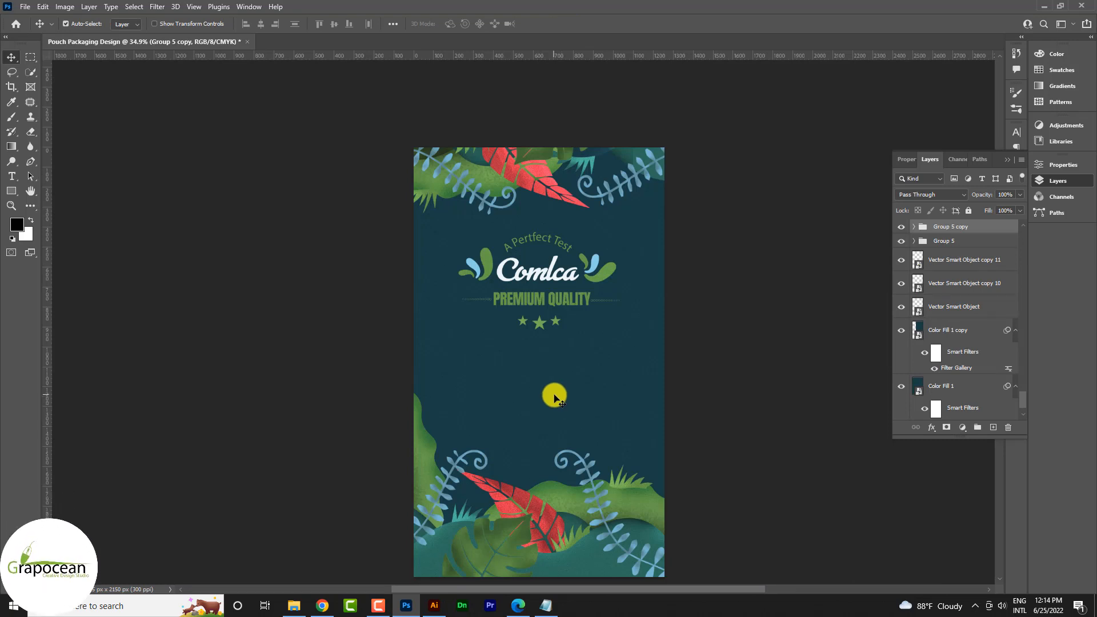
Add the white text "PROFESSIONAL PACKAGING" below the row of stars.
{"action": "left_click", "coordinate": [16, 179]}
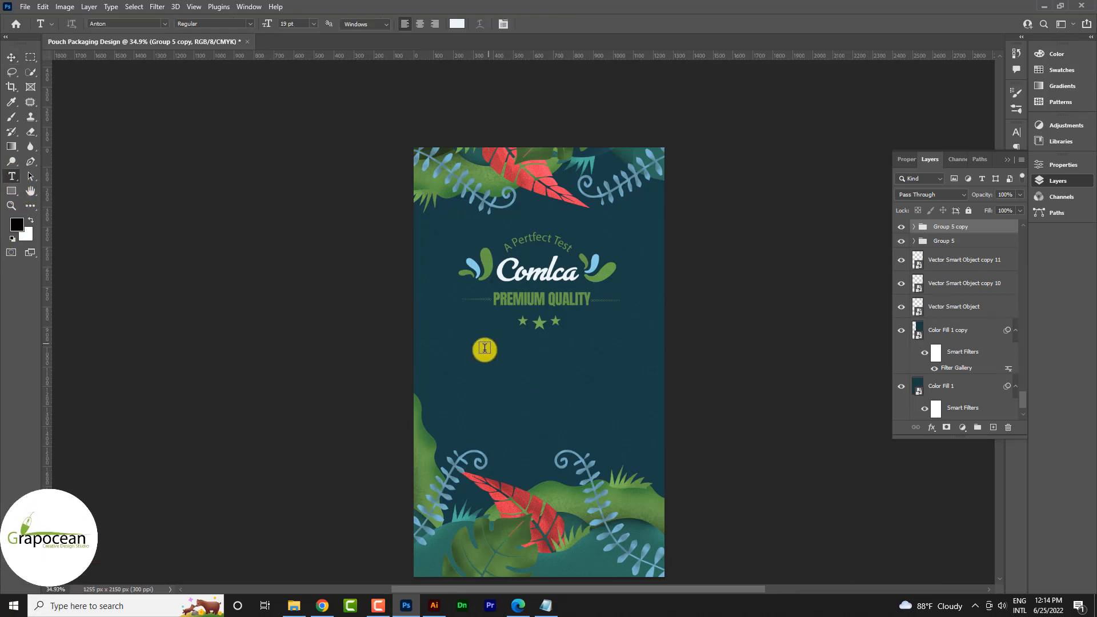
{"action": "left_click", "coordinate": [489, 361]}
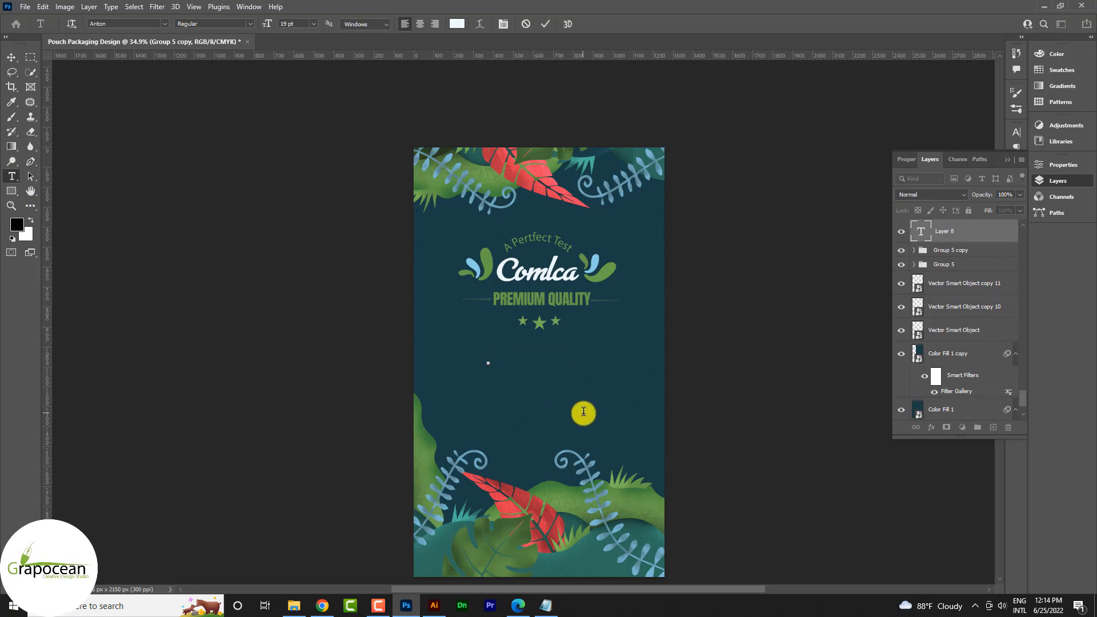
{"action": "type", "text": "PROFESSION"}
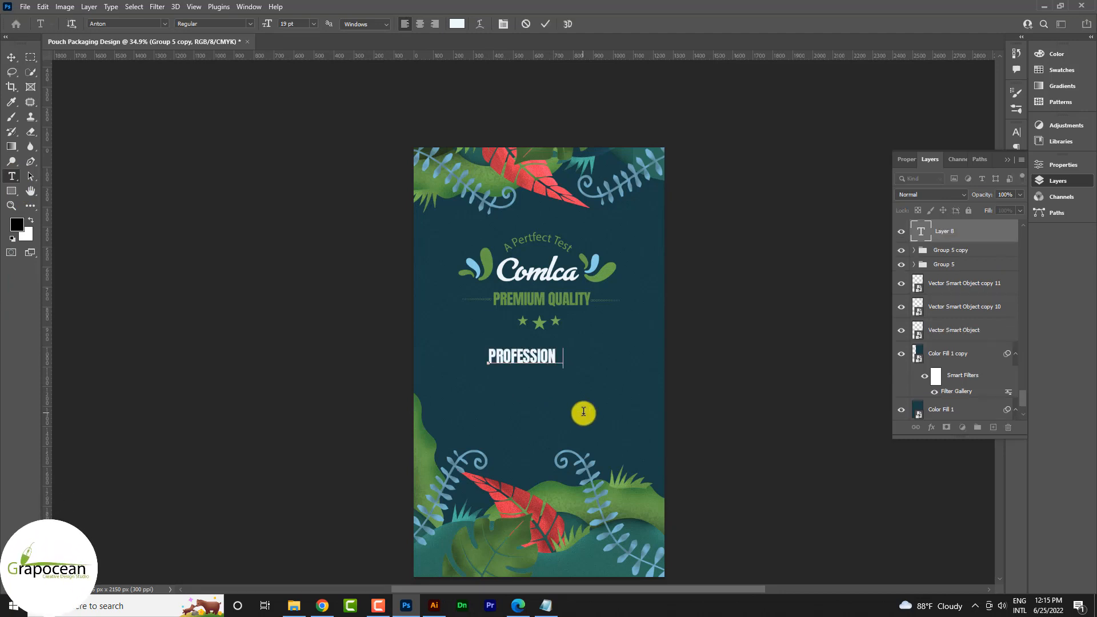
{"action": "type", "text": "AL PACKAGING"}
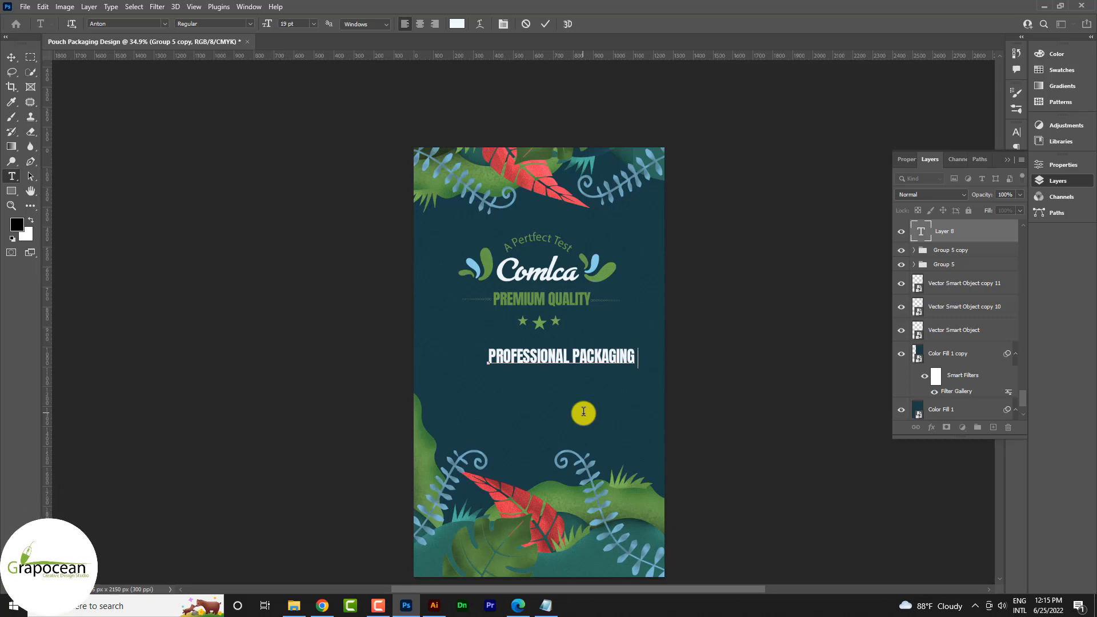
Set the PROFESSIONAL PACKAGING text in Poppins Black and move it centrally beneath the stars.
{"action": "left_click_drag", "start_coordinate": [493, 355], "coordinate": [730, 360]}
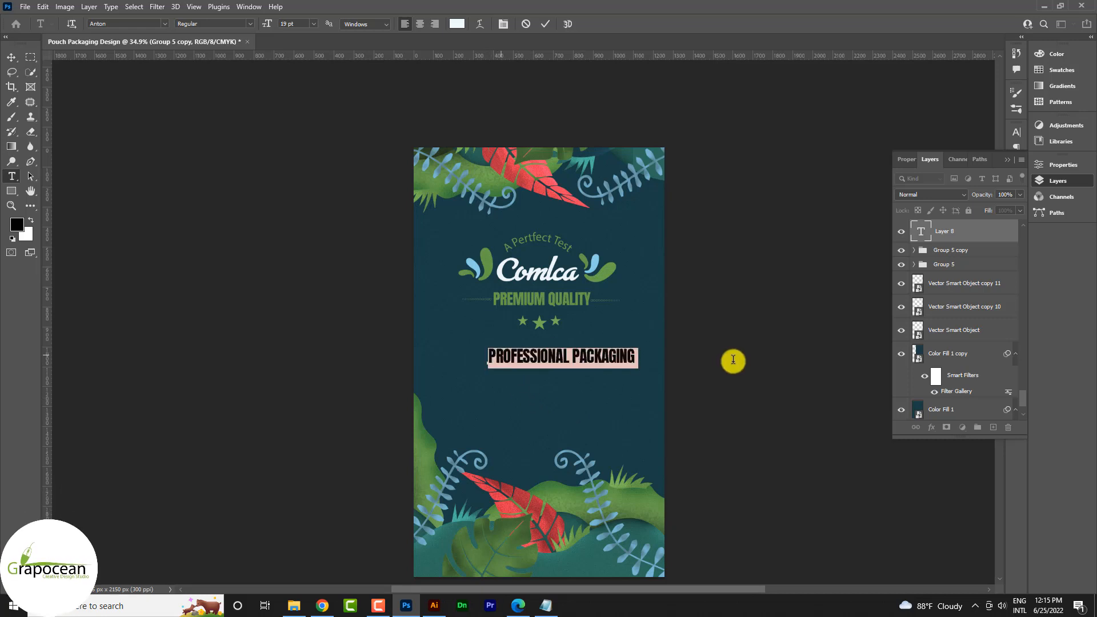
{"action": "left_click", "coordinate": [164, 23]}
{"action": "left_click", "coordinate": [244, 90]}
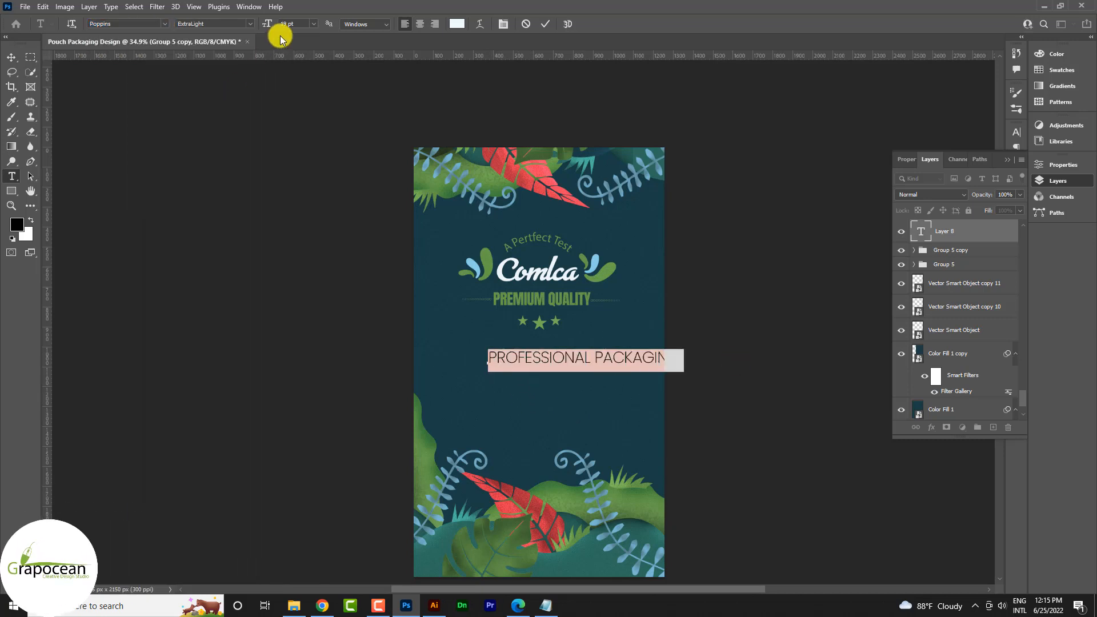
{"action": "left_click", "coordinate": [249, 24]}
{"action": "left_click", "coordinate": [231, 108]}
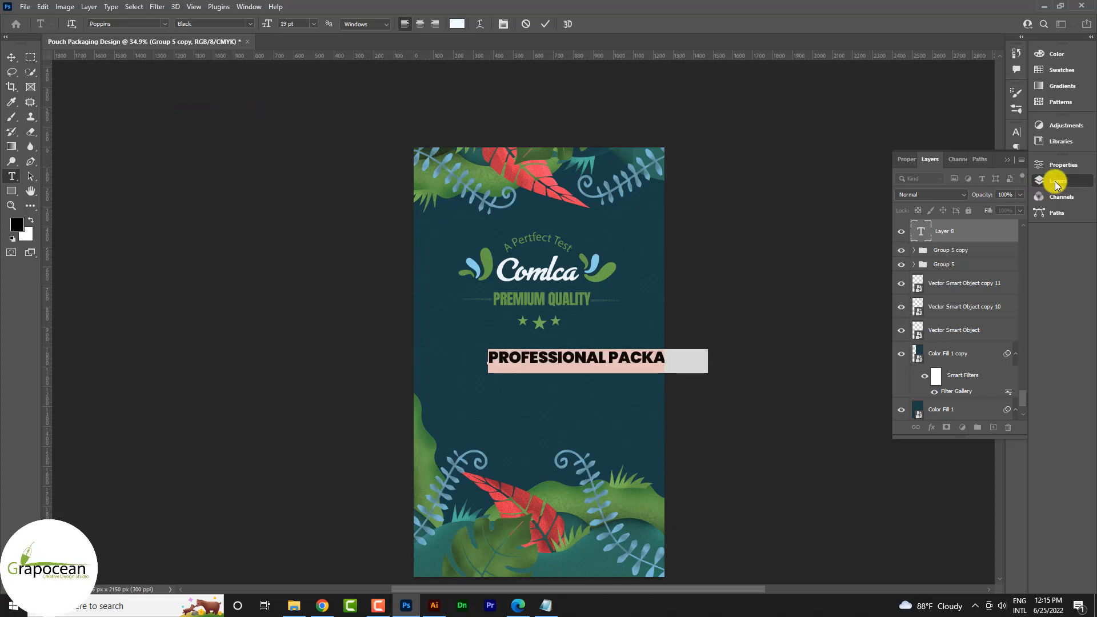
{"action": "left_click", "coordinate": [1015, 132]}
{"action": "left_click", "coordinate": [12, 57]}
{"action": "left_click_drag", "start_coordinate": [574, 359], "coordinate": [523, 355]}
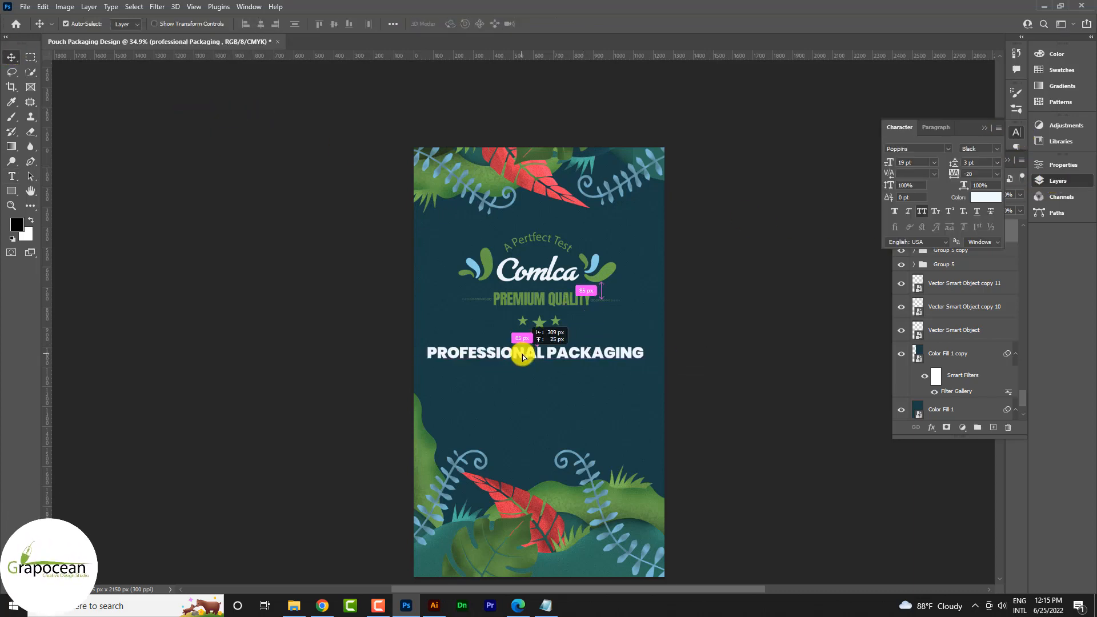
Break PROFESSIONAL PACKAGING into two lines and set its size to 31 pt with 29 pt leading.
{"action": "left_click", "coordinate": [12, 176]}
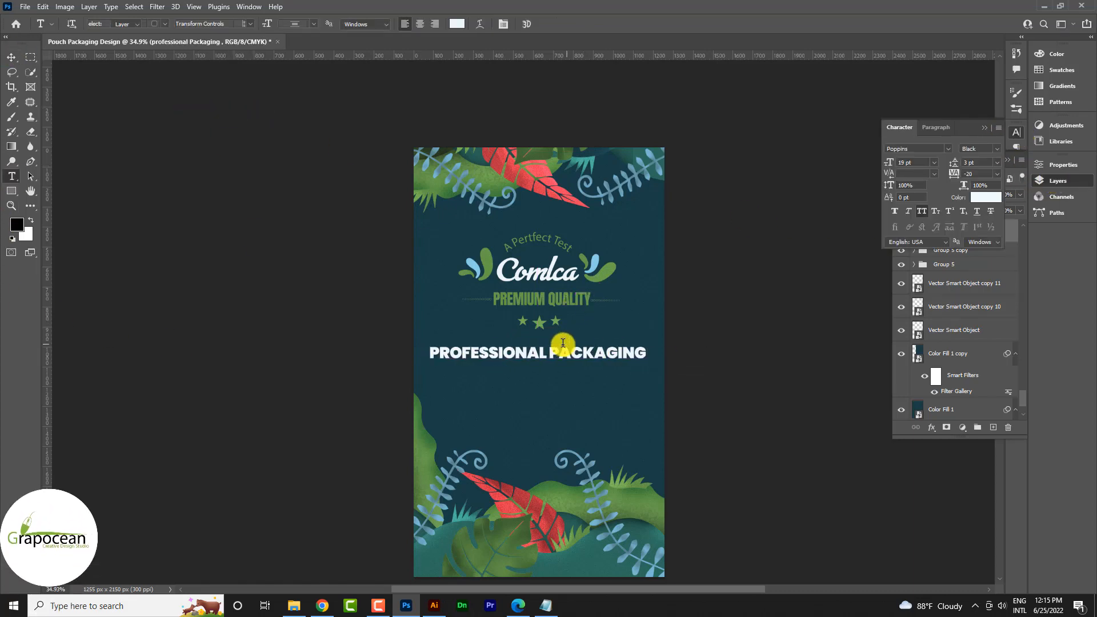
{"action": "left_click", "coordinate": [544, 354]}
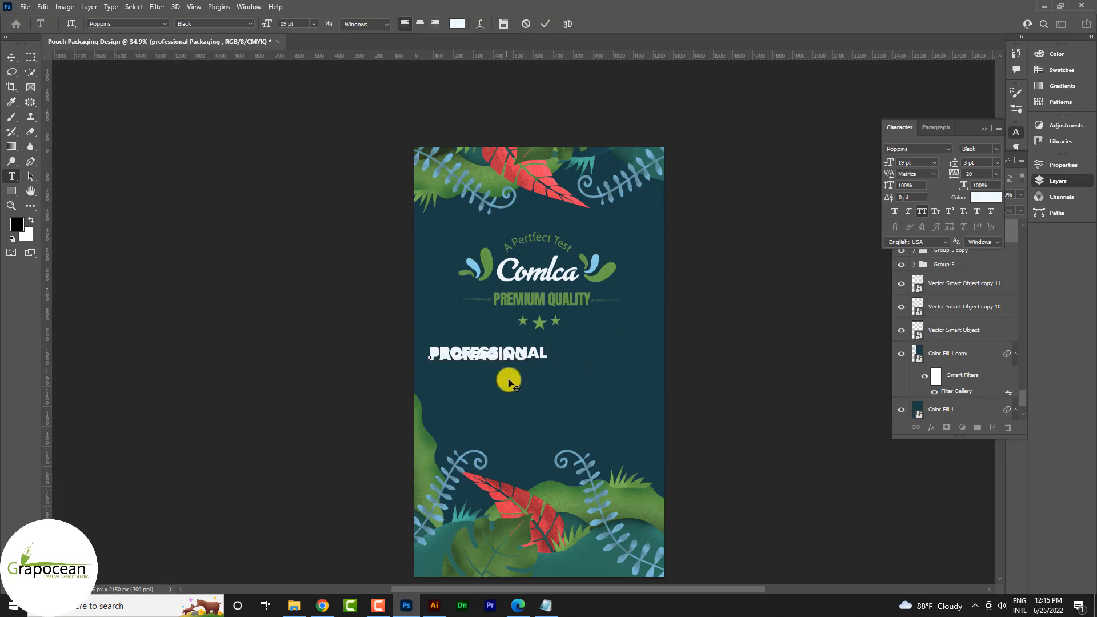
{"action": "key", "text": "ctrl+a"}
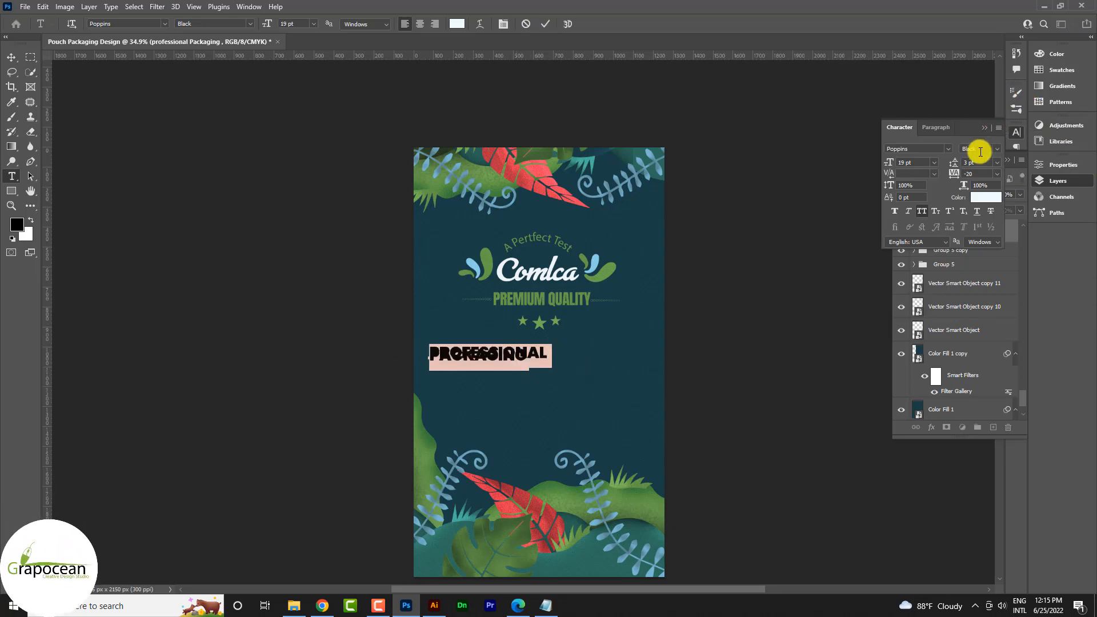
{"action": "left_click_drag", "start_coordinate": [967, 170], "coordinate": [965, 171]}
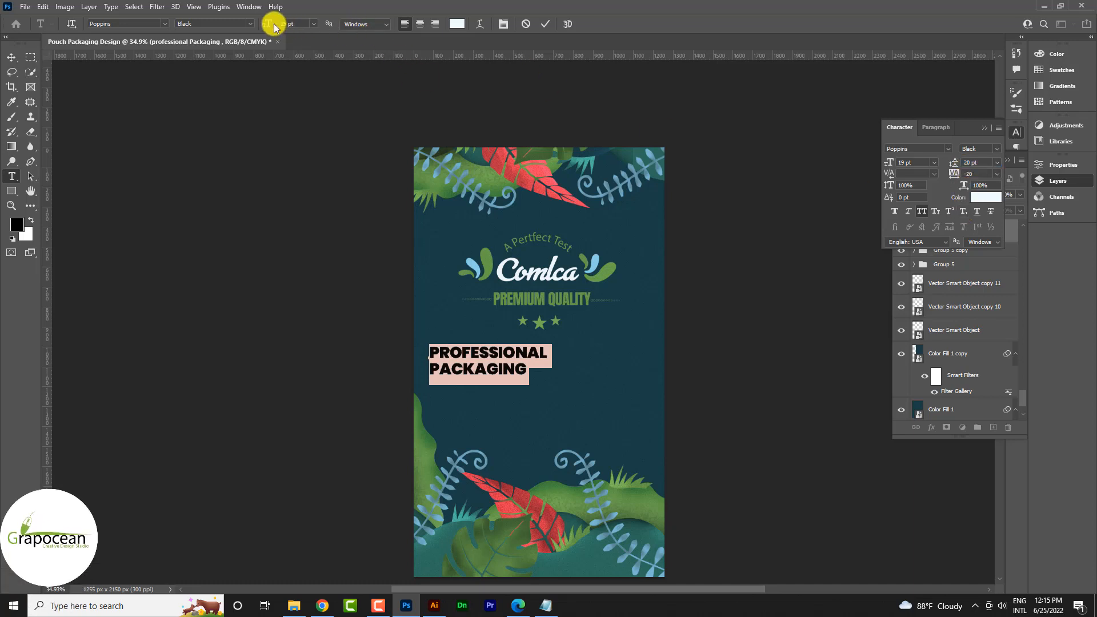
{"action": "left_click_drag", "start_coordinate": [273, 23], "coordinate": [275, 27]}
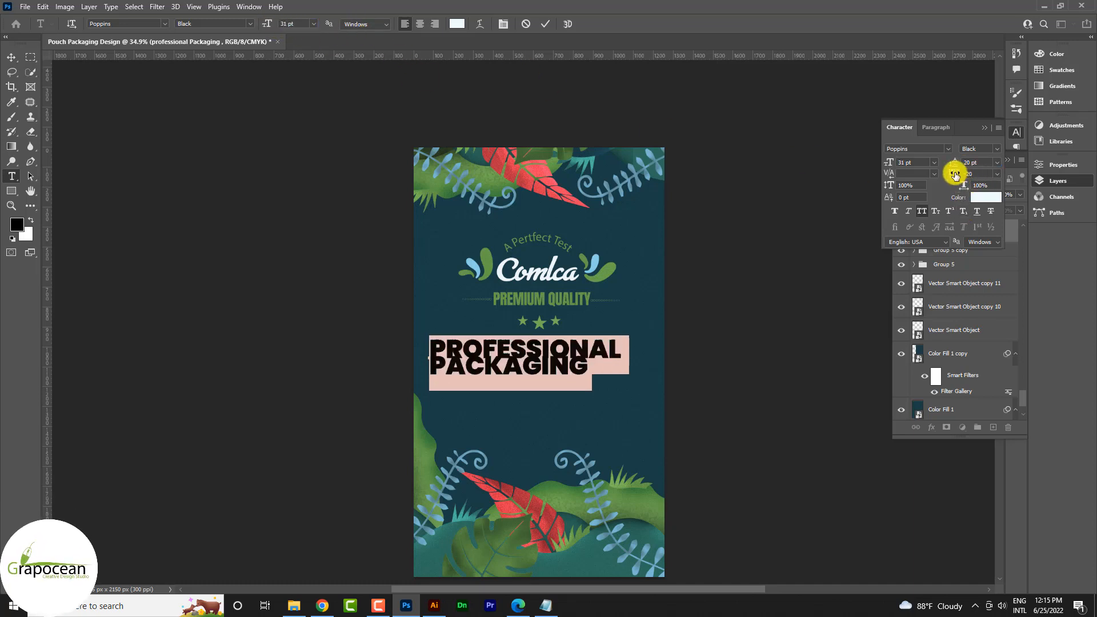
{"action": "left_click_drag", "start_coordinate": [954, 165], "coordinate": [957, 169]}
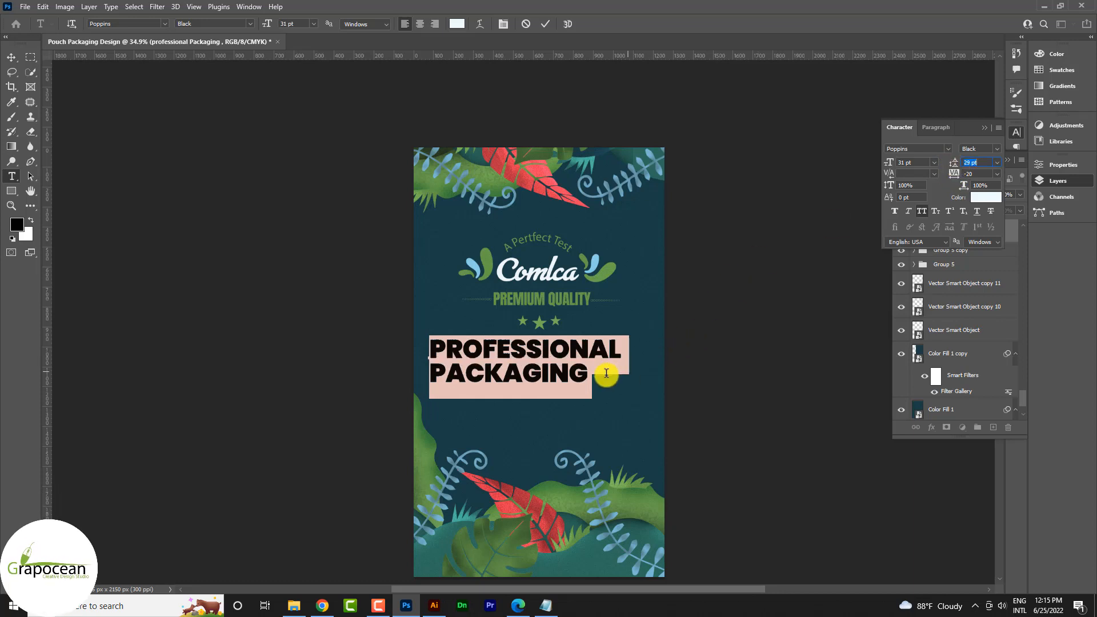
Center-align the two-line PROFESSIONAL PACKAGING text and reposition it in the middle of the pouch below the stars.
{"action": "left_click_drag", "start_coordinate": [606, 373], "coordinate": [409, 342]}
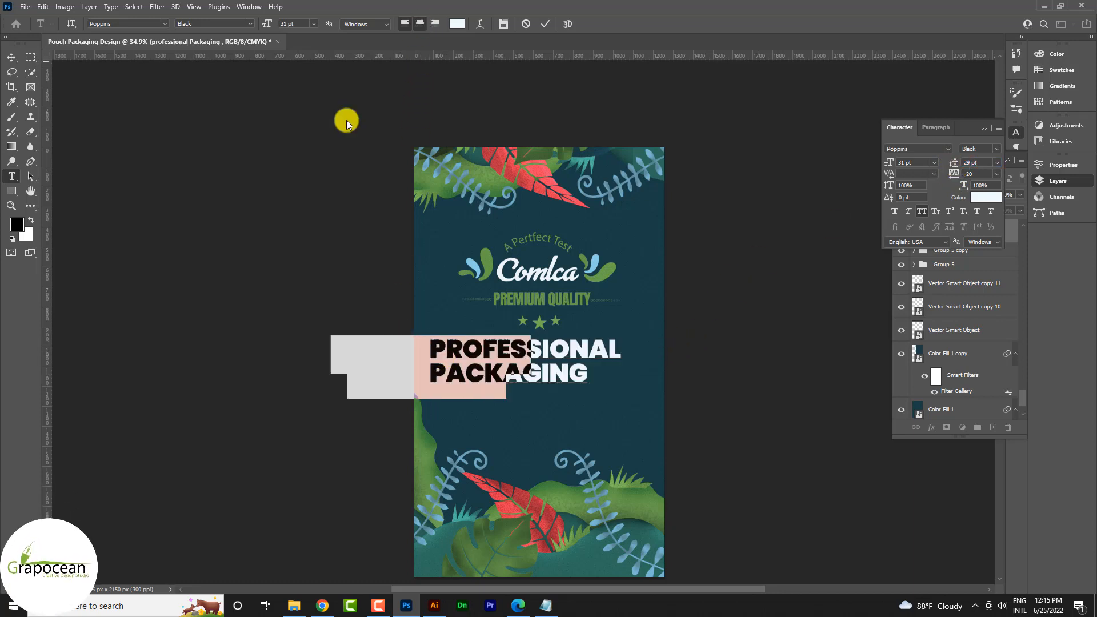
{"action": "key", "text": "ctrl+shift+r"}
{"action": "left_click", "coordinate": [15, 64]}
{"action": "left_click_drag", "start_coordinate": [465, 377], "coordinate": [590, 392]}
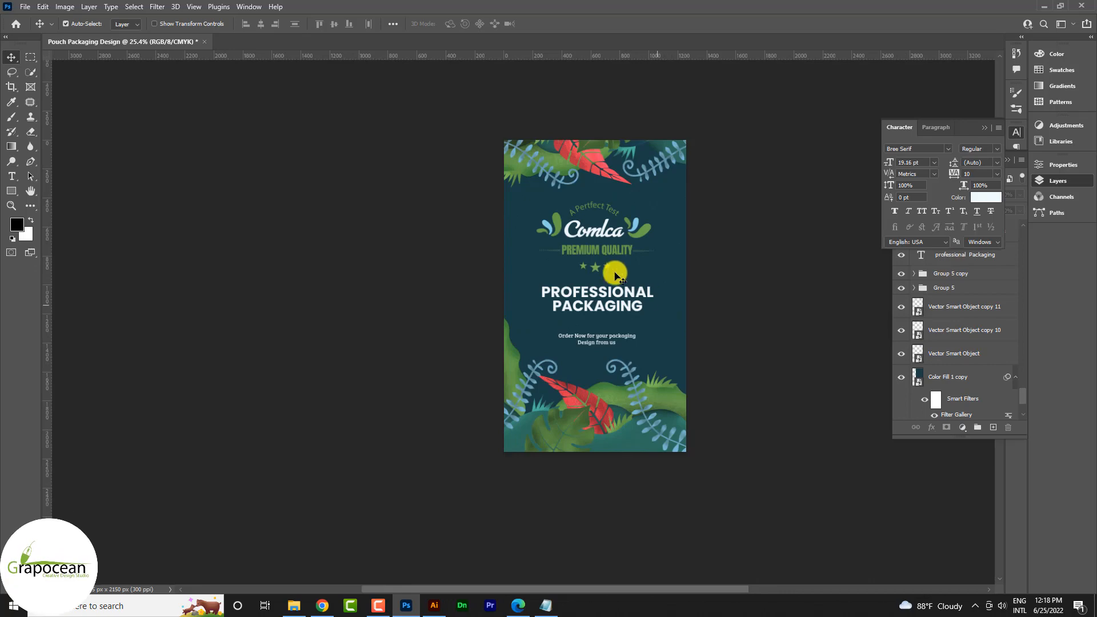
Place a copy of the light green grass tuft between PROFESSIONAL PACKAGING and the order text.
{"action": "scroll", "coordinate": [608, 276], "scroll_direction": "up", "scroll_amount": 2}
{"action": "scroll", "coordinate": [608, 276], "scroll_direction": "up", "scroll_amount": 2}
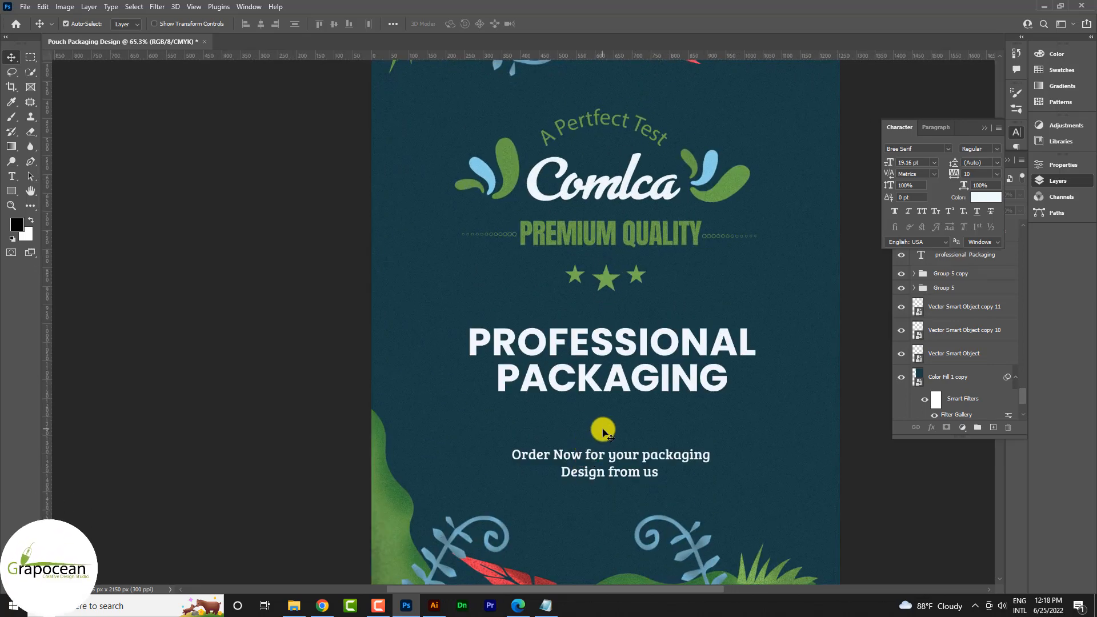
{"action": "scroll", "coordinate": [627, 436], "scroll_direction": "up", "scroll_amount": 1}
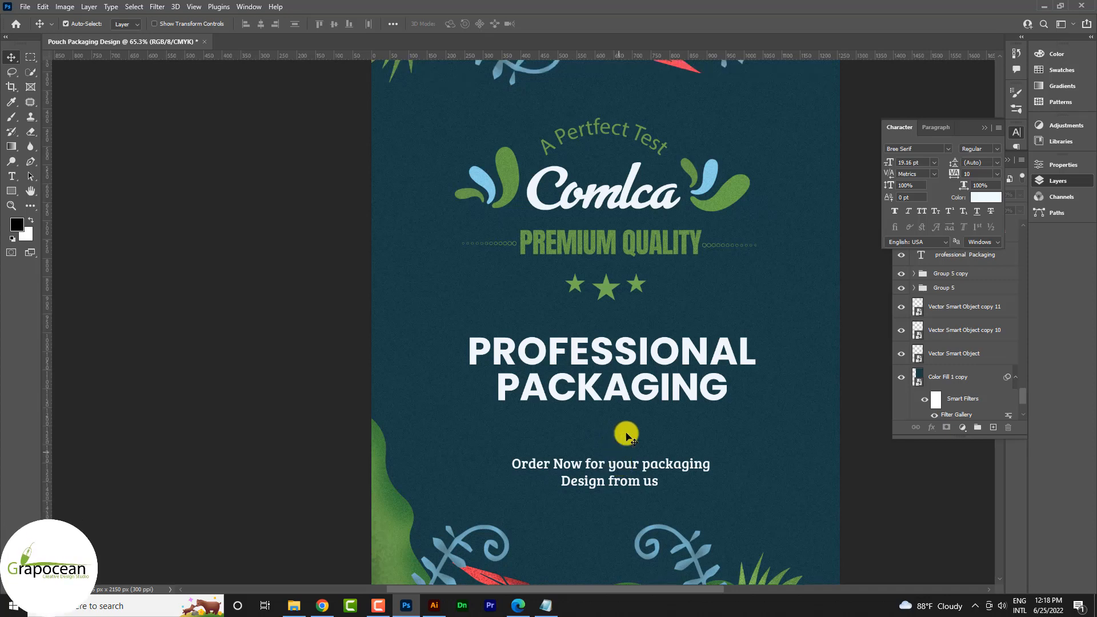
{"action": "scroll", "coordinate": [636, 416], "scroll_direction": "down", "scroll_amount": 3}
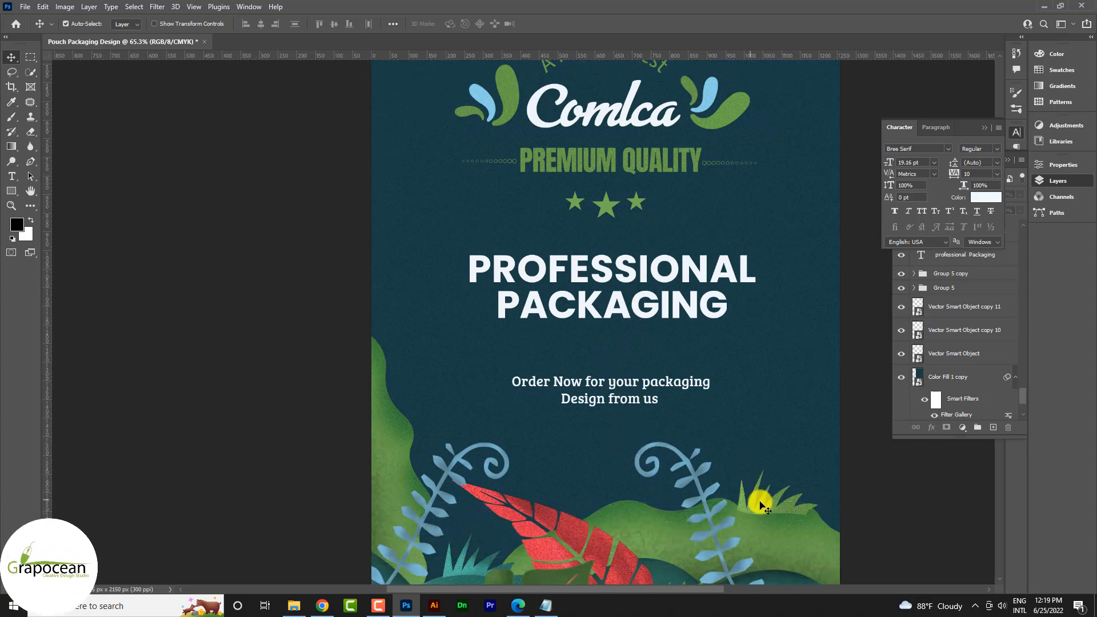
{"action": "left_click", "coordinate": [755, 498]}
{"action": "left_click_drag", "start_coordinate": [717, 433], "coordinate": [640, 366]}
Warp the copied grass tuft, pulling its corners outward so the blades fan out along a longer base.
{"action": "key", "text": "ctrl+t"}
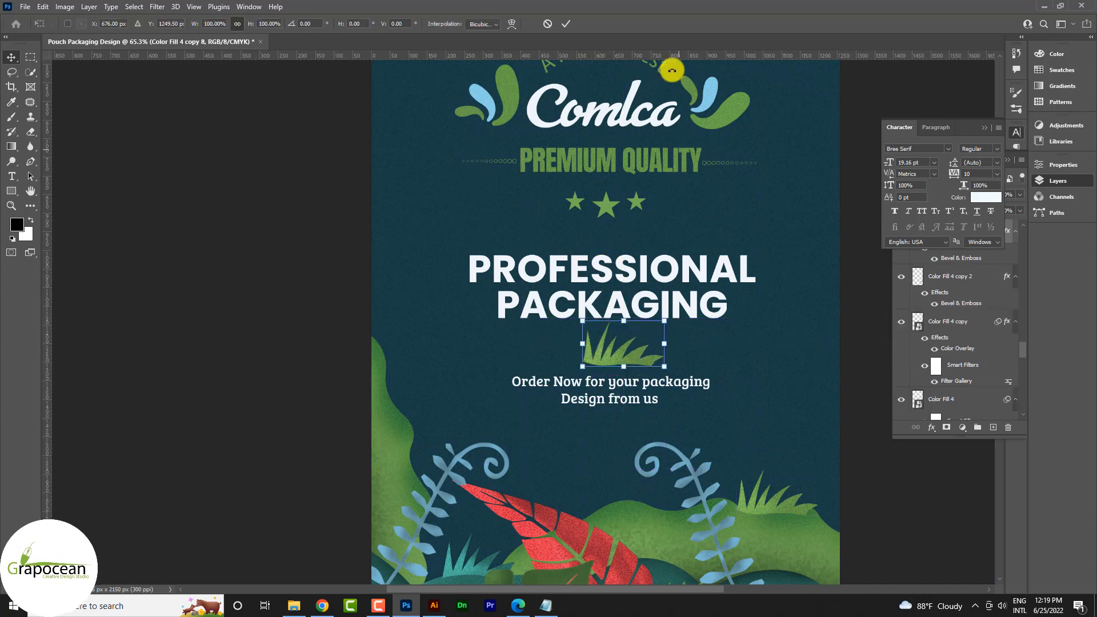
{"action": "left_click", "coordinate": [510, 25]}
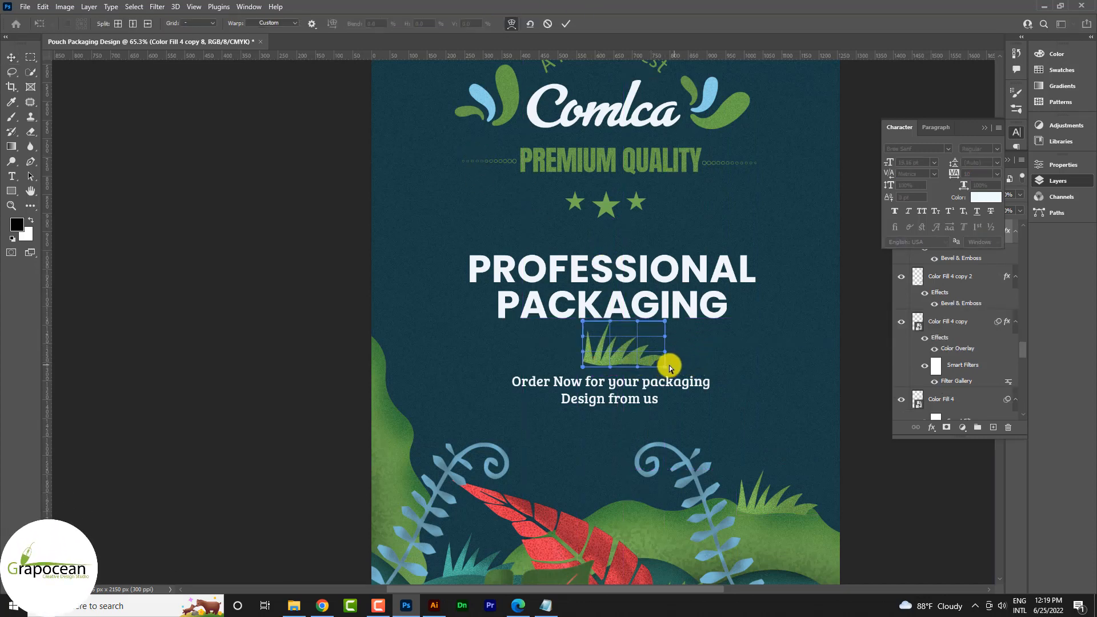
{"action": "left_click_drag", "start_coordinate": [572, 366], "coordinate": [587, 371]}
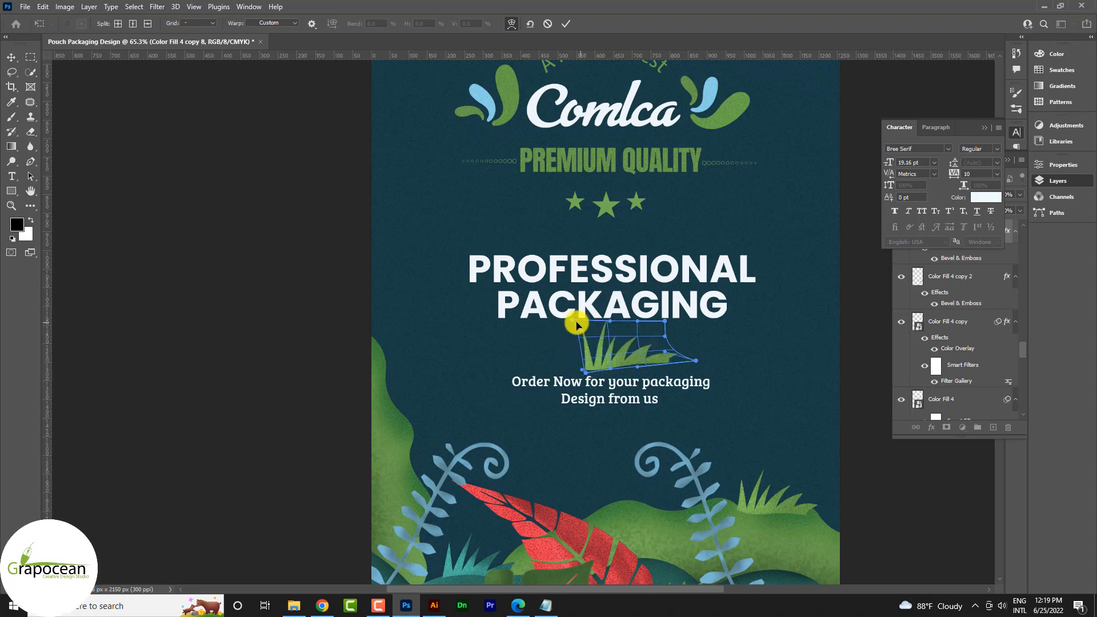
{"action": "left_click_drag", "start_coordinate": [573, 321], "coordinate": [510, 330]}
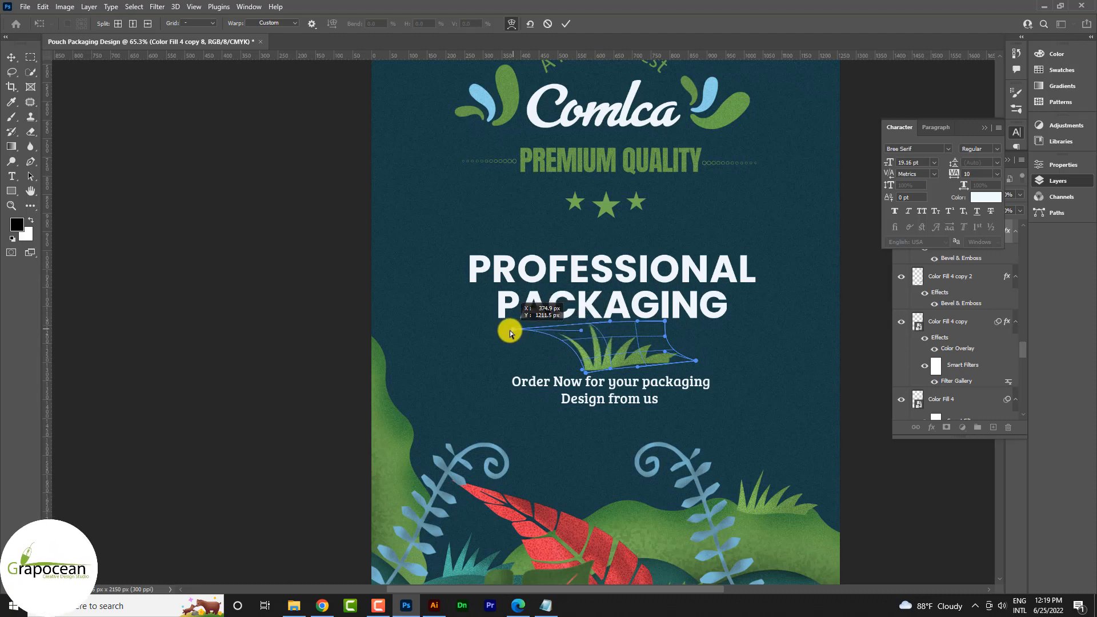
{"action": "left_click_drag", "start_coordinate": [704, 363], "coordinate": [731, 373]}
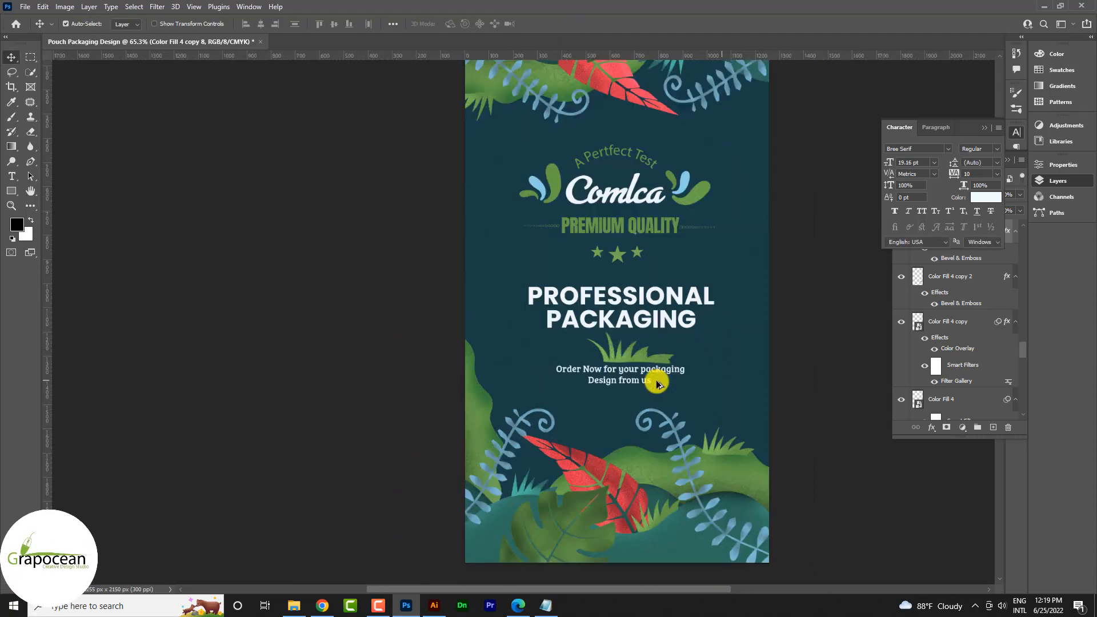
{"action": "scroll", "coordinate": [661, 282], "scroll_direction": "up", "scroll_amount": 3}
{"action": "scroll", "coordinate": [607, 290], "scroll_direction": "down", "scroll_amount": 5}
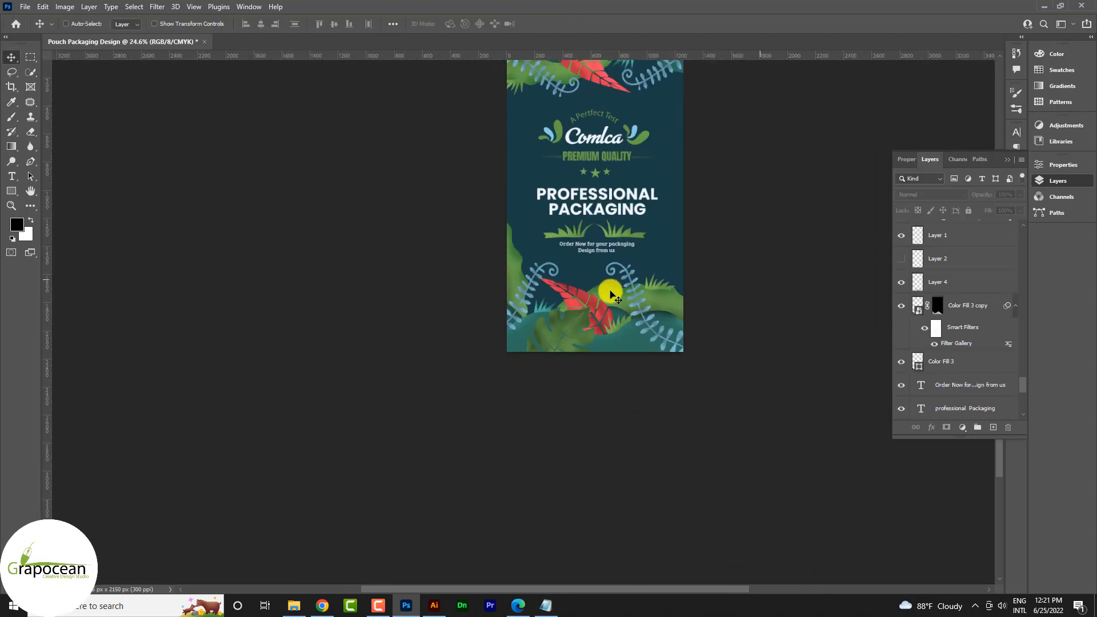
{"action": "scroll", "coordinate": [691, 274], "scroll_direction": "up", "scroll_amount": 5}
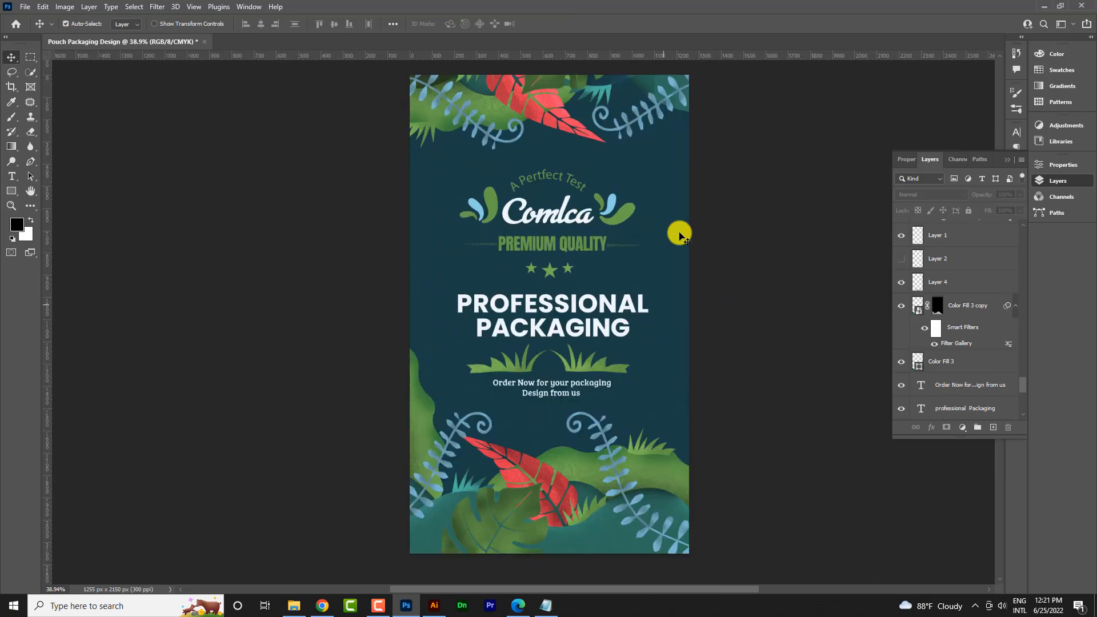
{"action": "scroll", "coordinate": [581, 255], "scroll_direction": "down", "scroll_amount": 3}
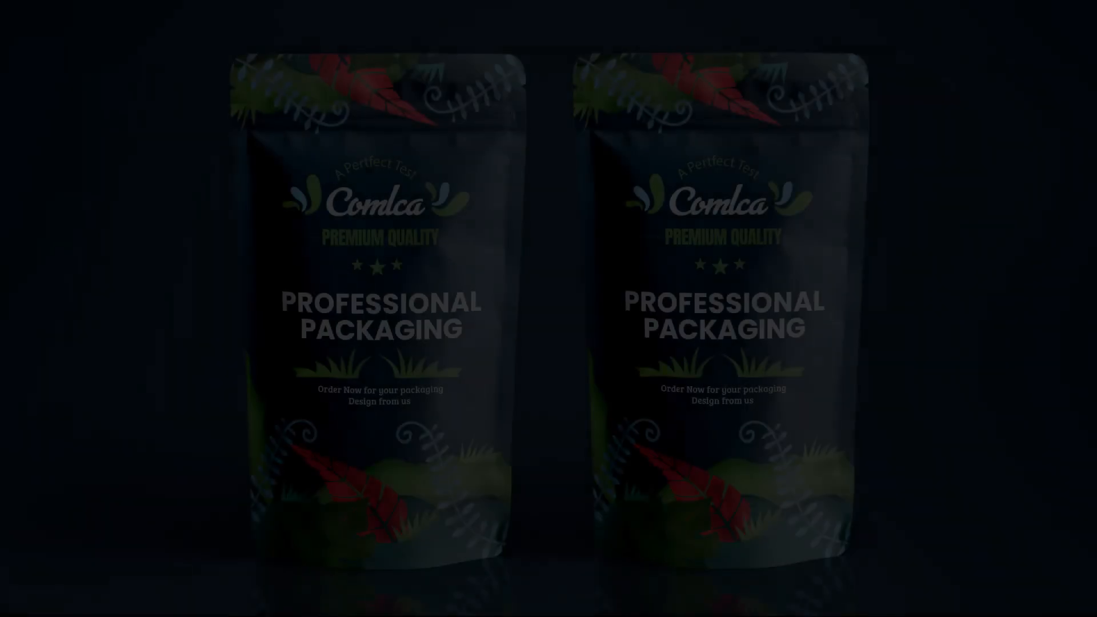